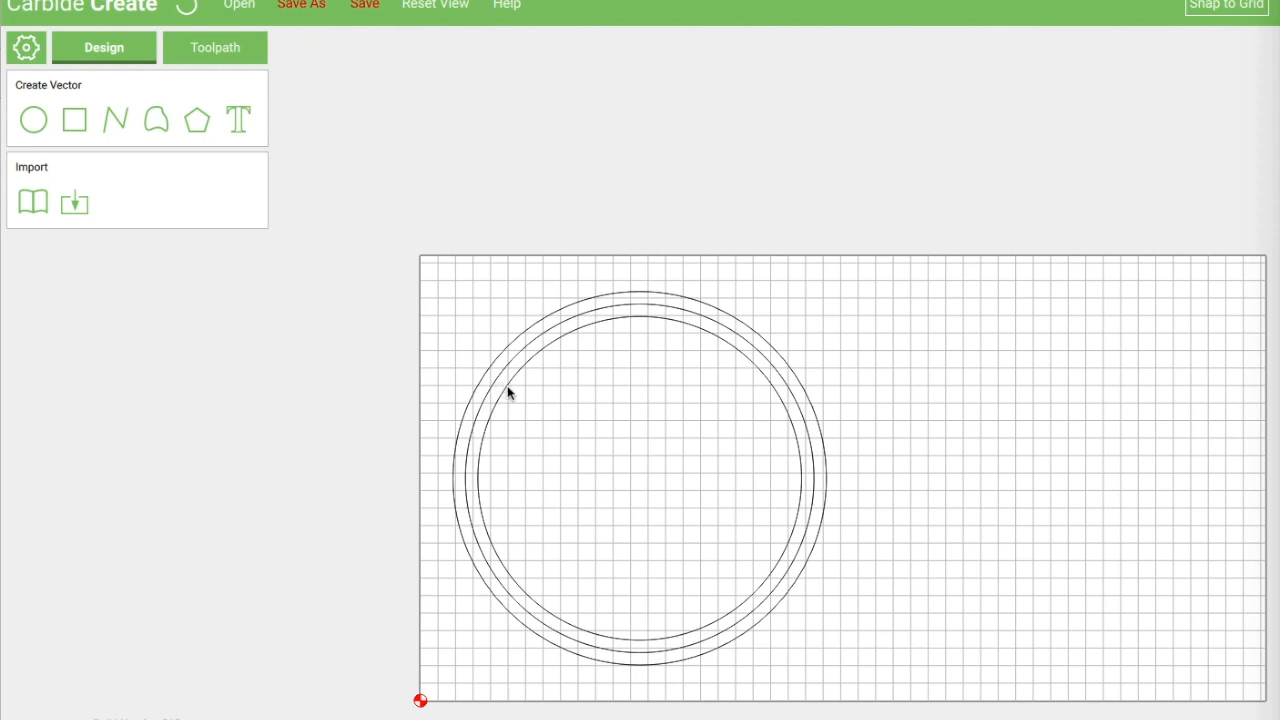
Step: Examine the outer, middle and inner concentric circles one by one to compare their positions
key(ctrl+a)
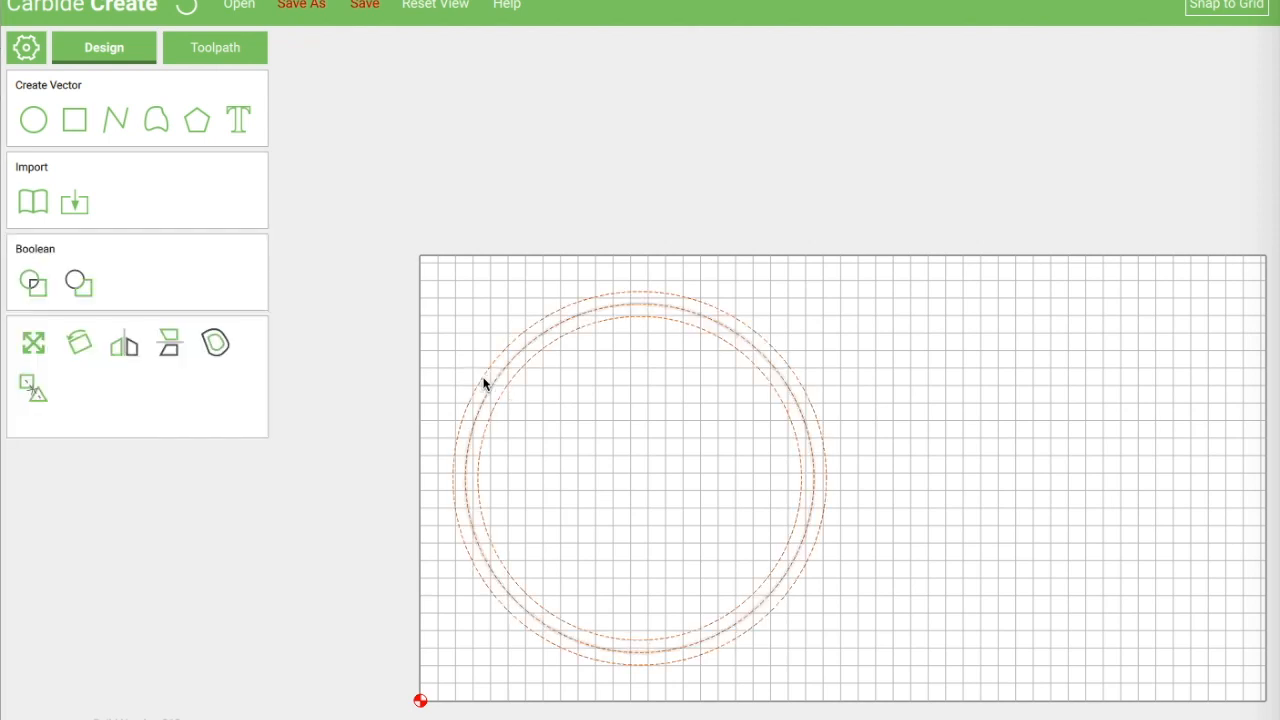
click(32, 390)
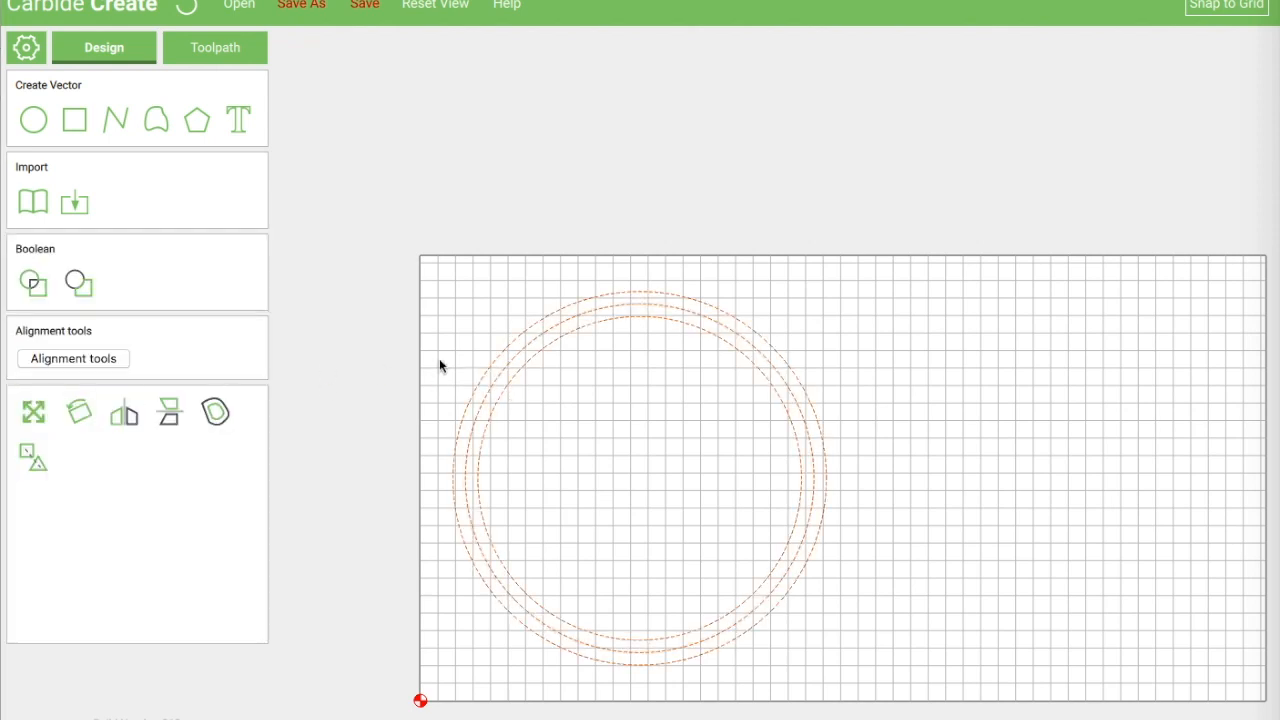
click(483, 351)
click(496, 359)
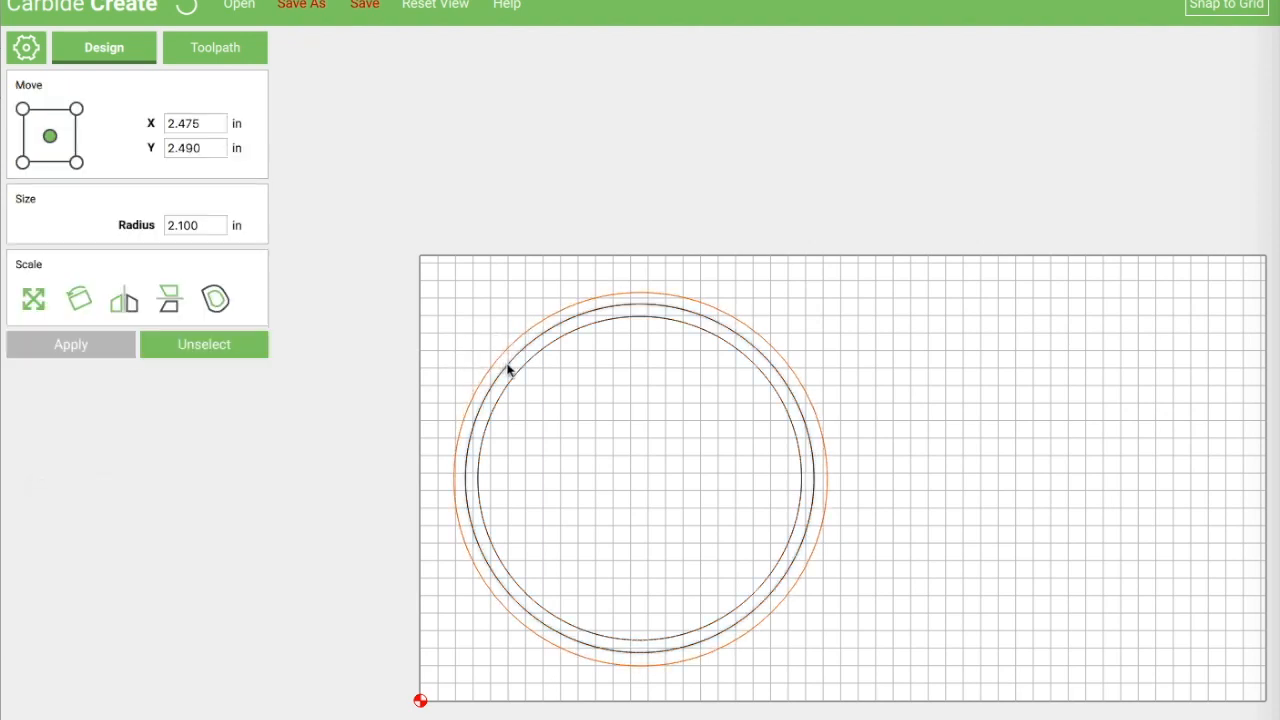
click(508, 370)
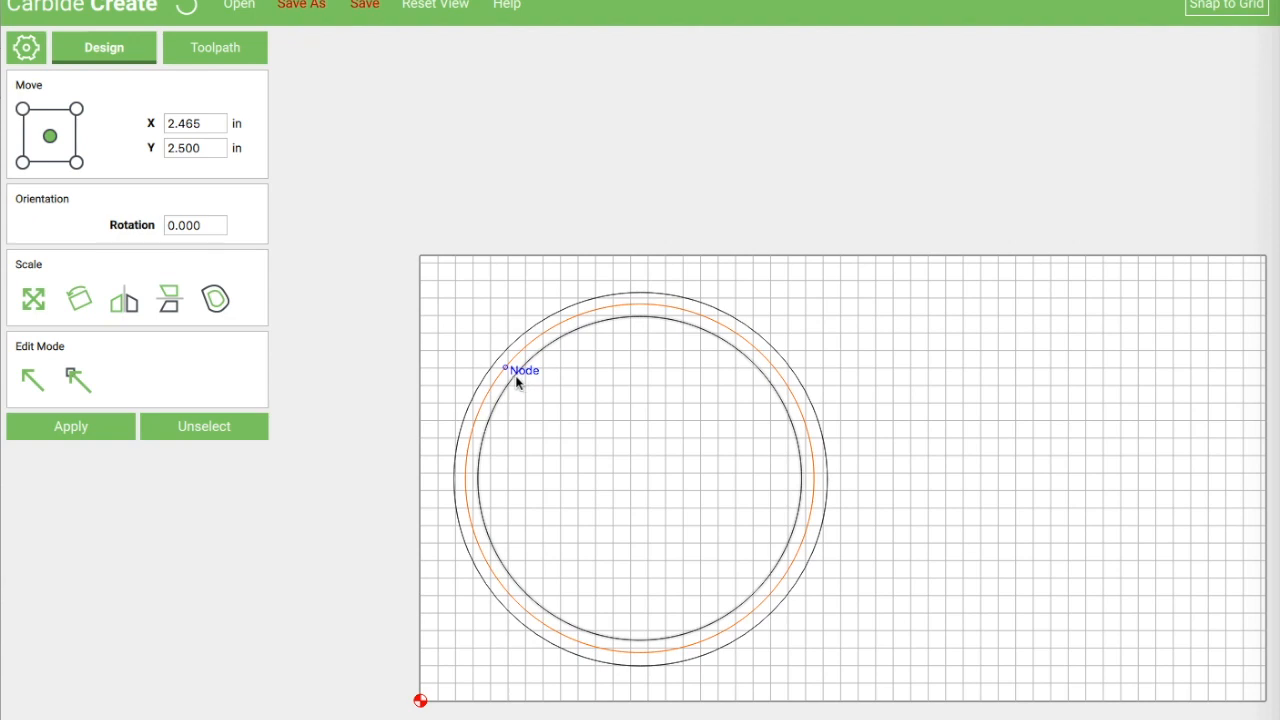
click(498, 429)
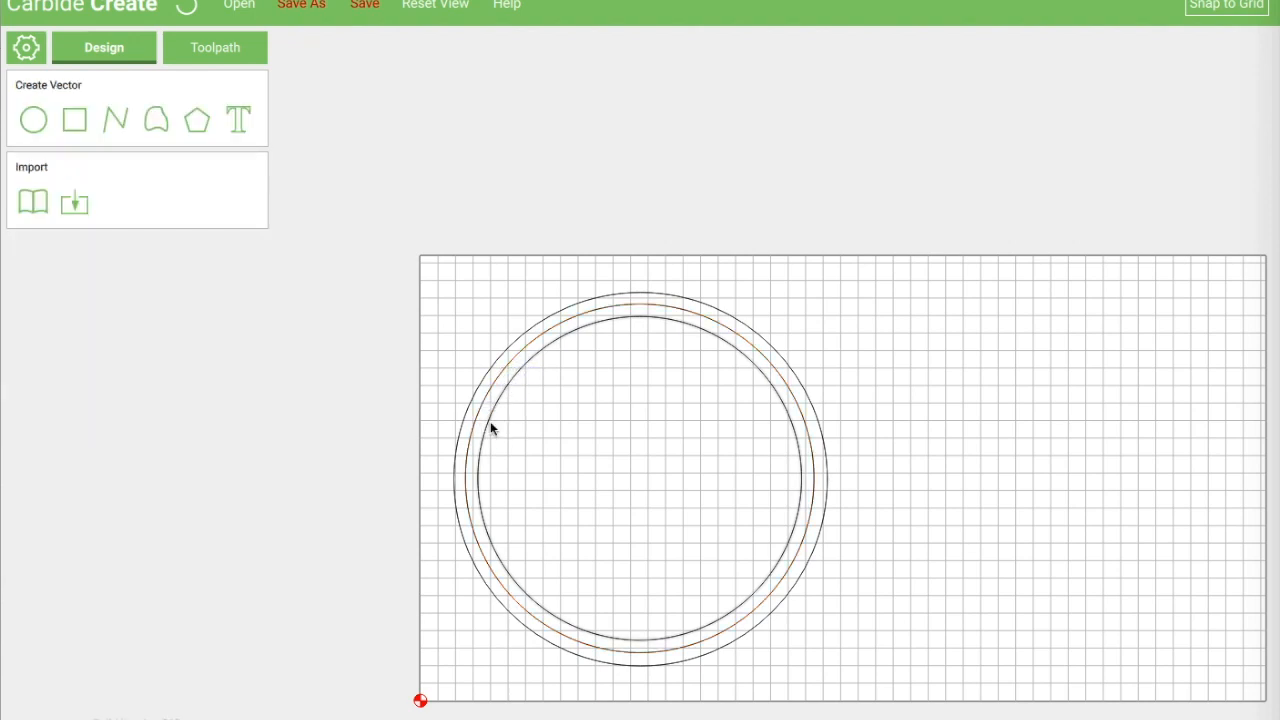
click(490, 421)
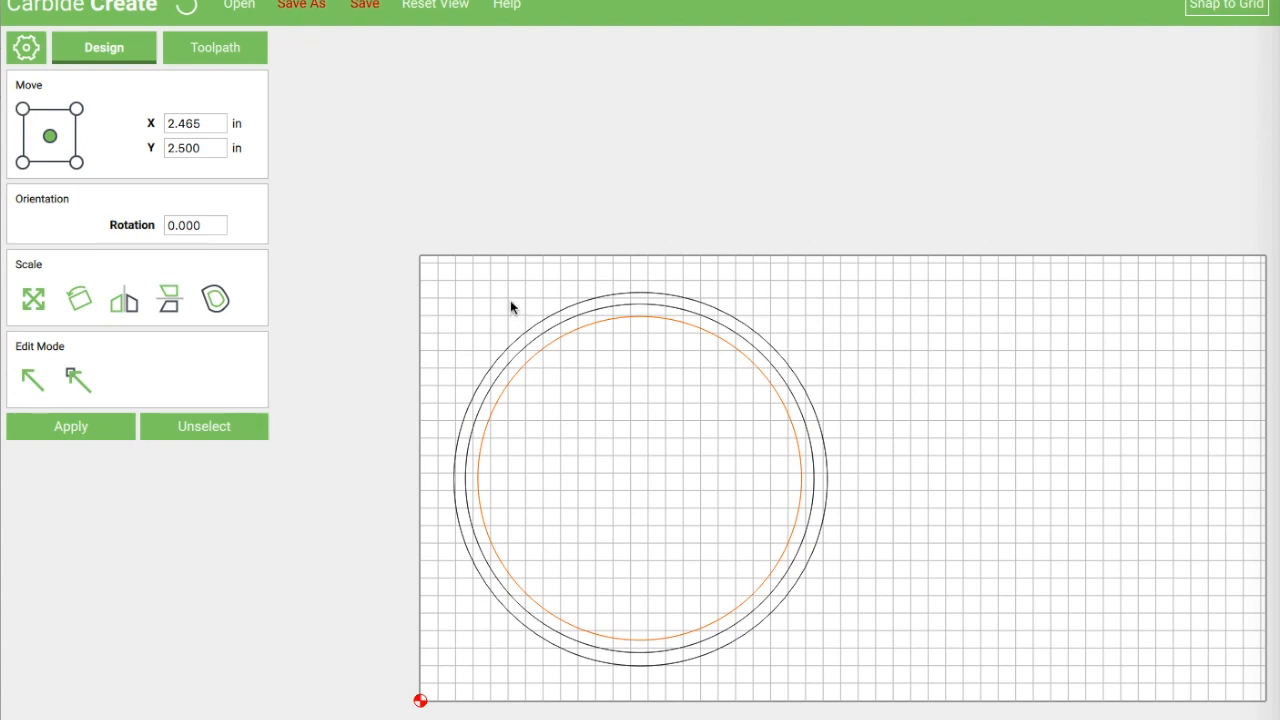
click(491, 318)
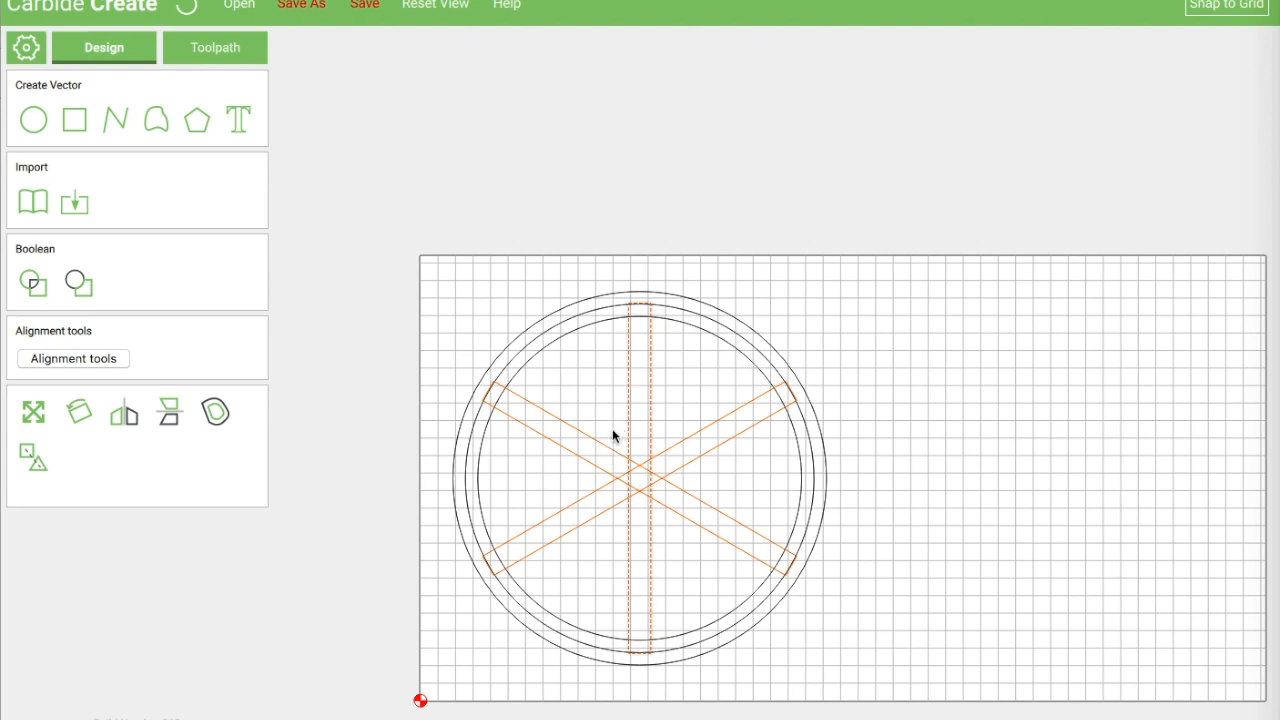
Step: Delete the two diagonal bars crossing the circles, keeping the vertical bar
click(700, 405)
drag(699, 401, 717, 548)
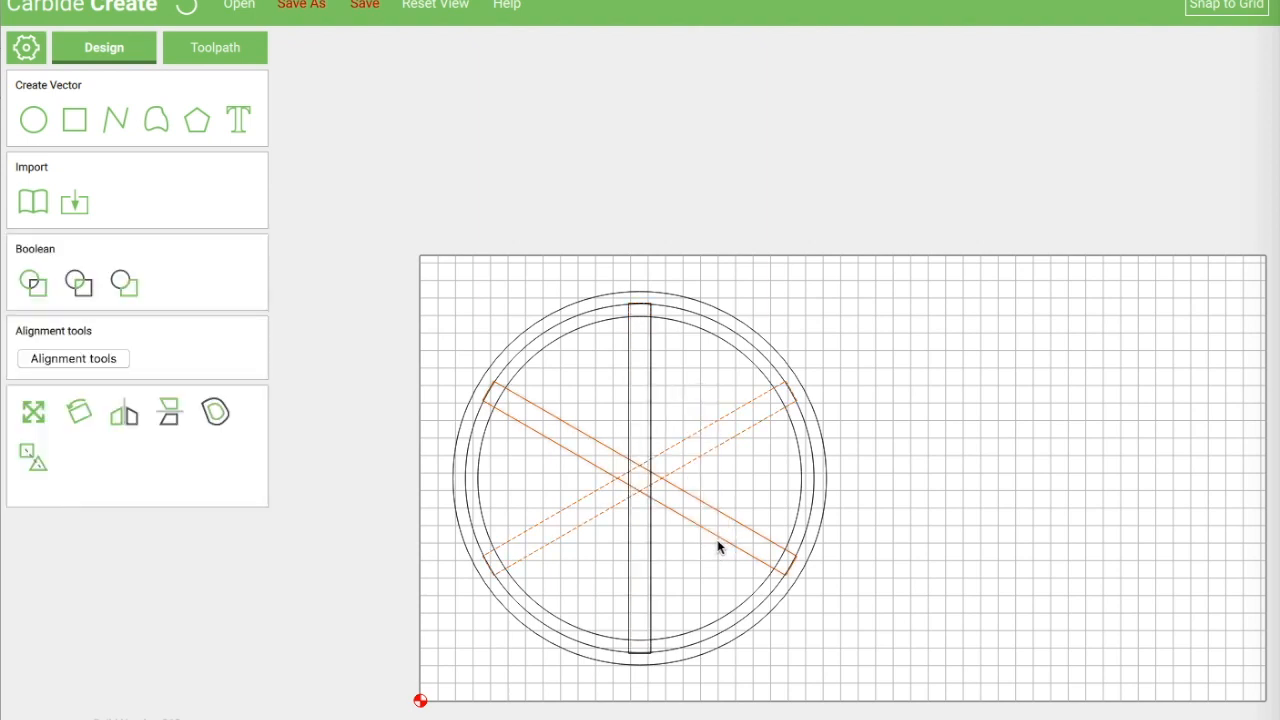
key(Delete)
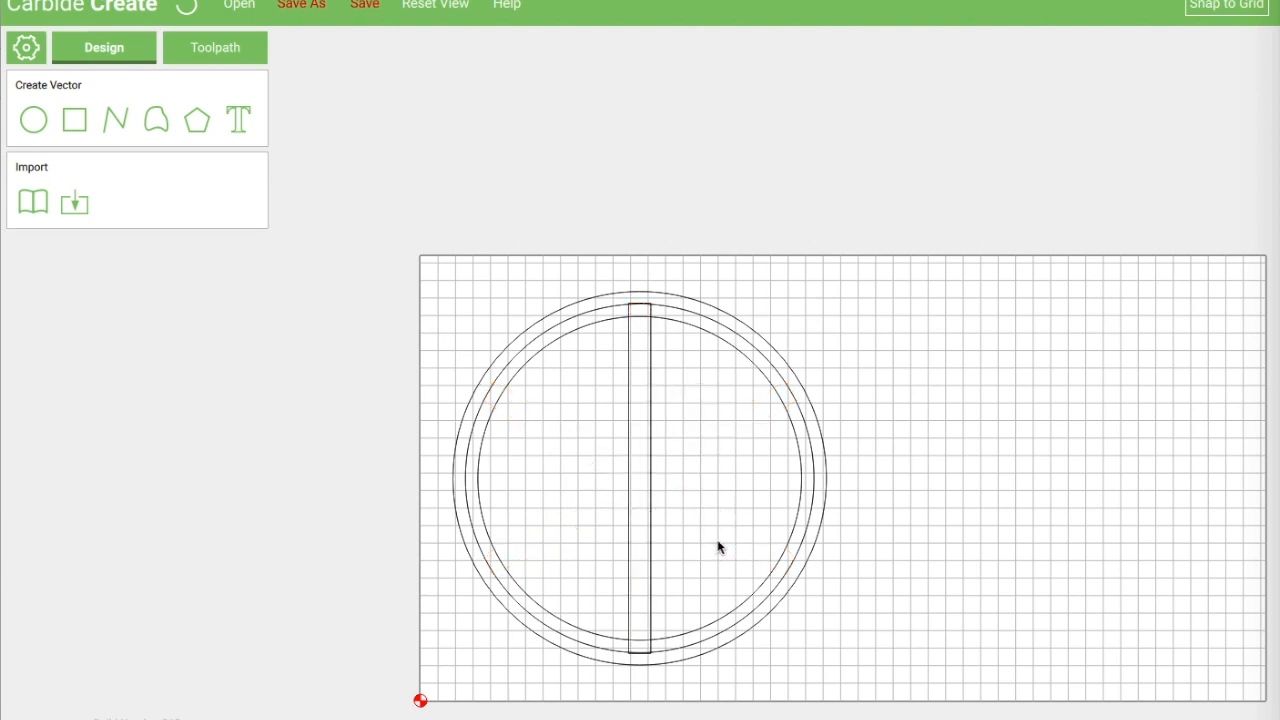
Step: Duplicate the vertical bar and centre the copy exactly on the original
click(650, 480)
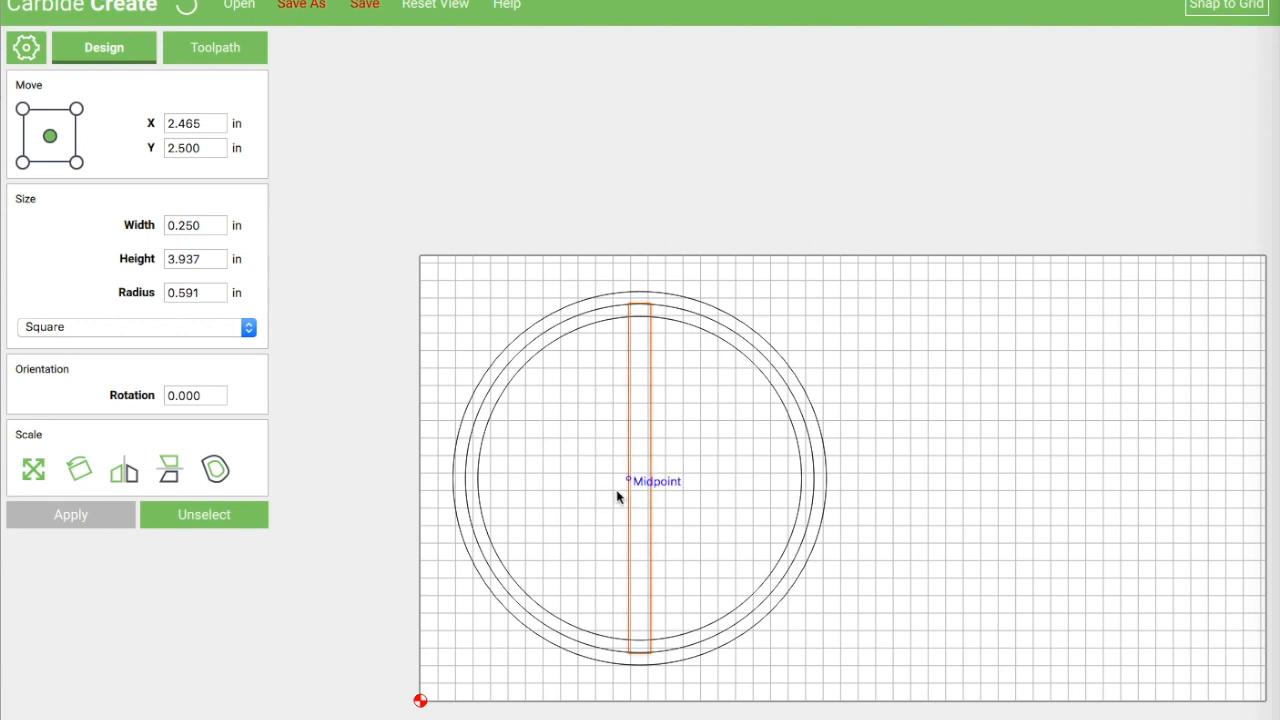
key(super+v)
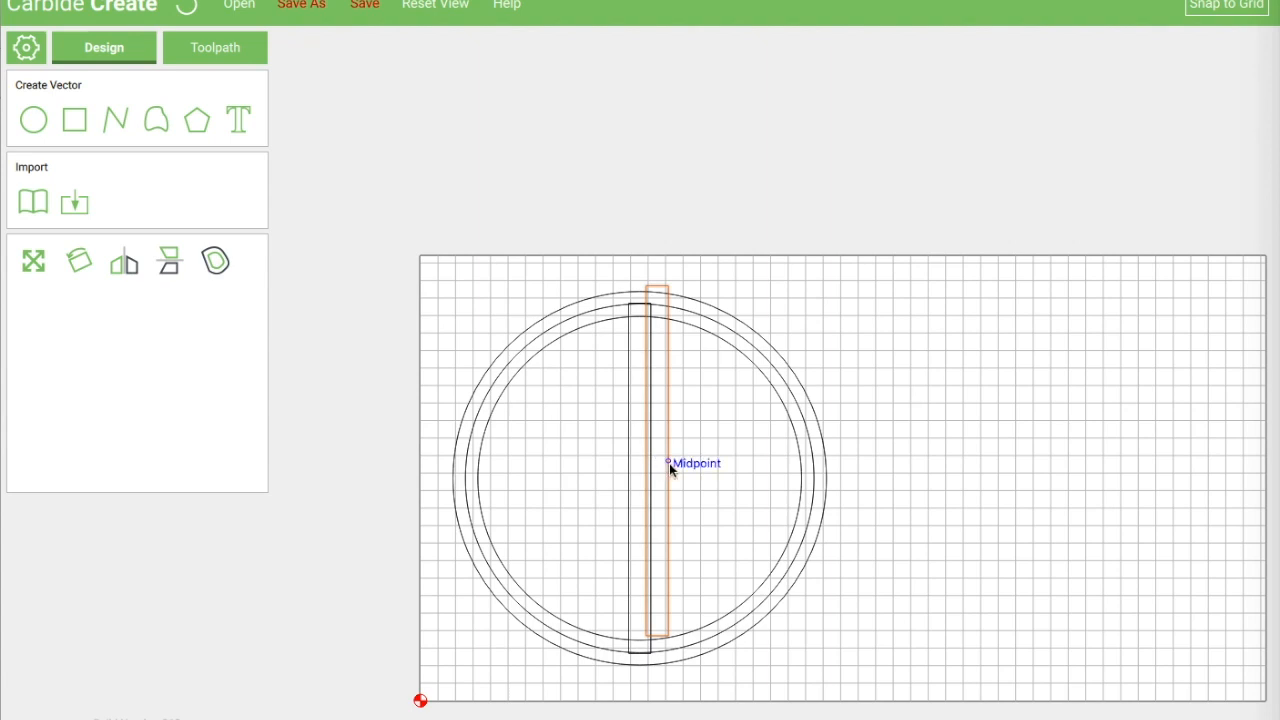
mouse_move(658, 465)
mouse_down()
mouse_move(666, 474)
mouse_move(643, 481)
mouse_up()
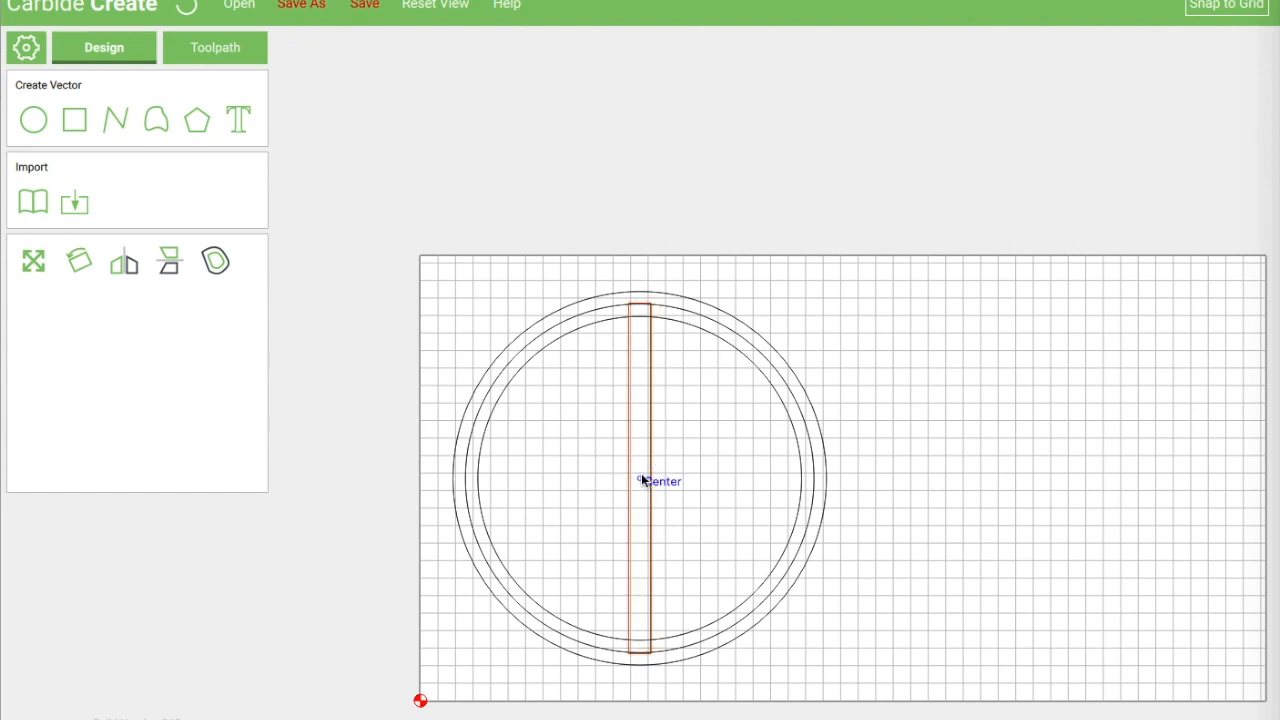
Step: Rotate the copied bar by 72 degrees about its centre
click(78, 262)
click(170, 174)
text(72.000)
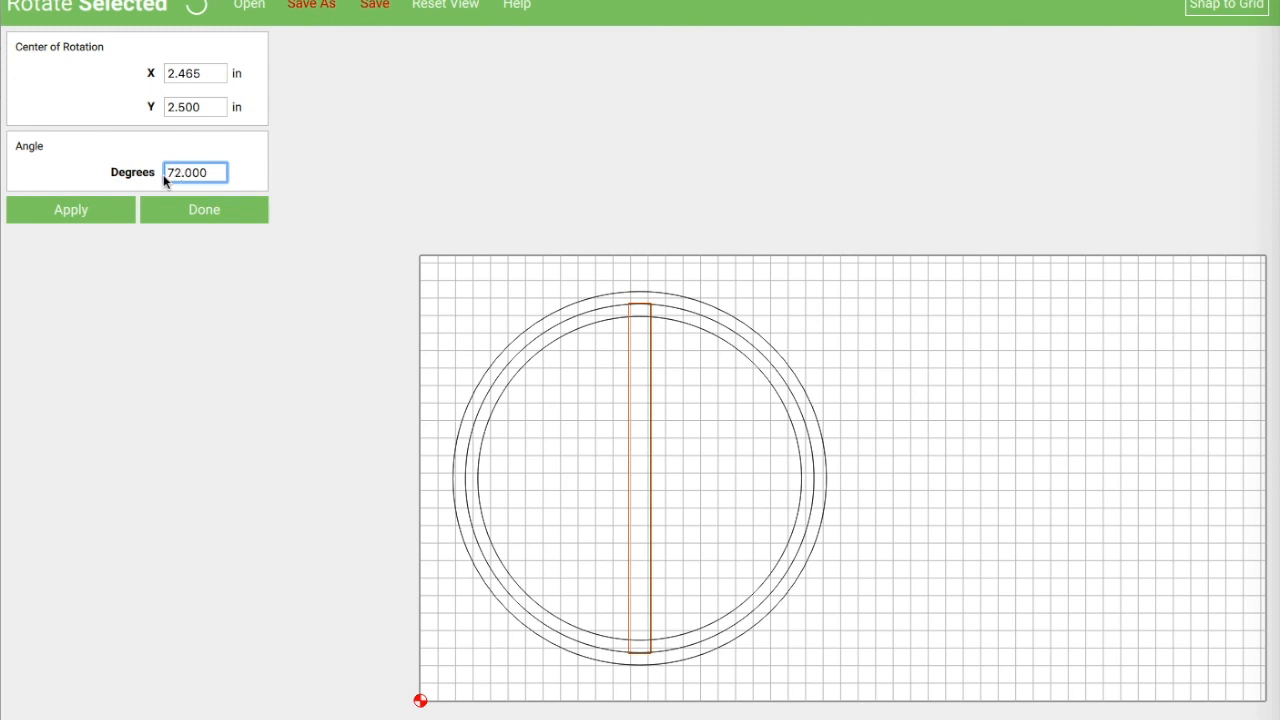
key(Return)
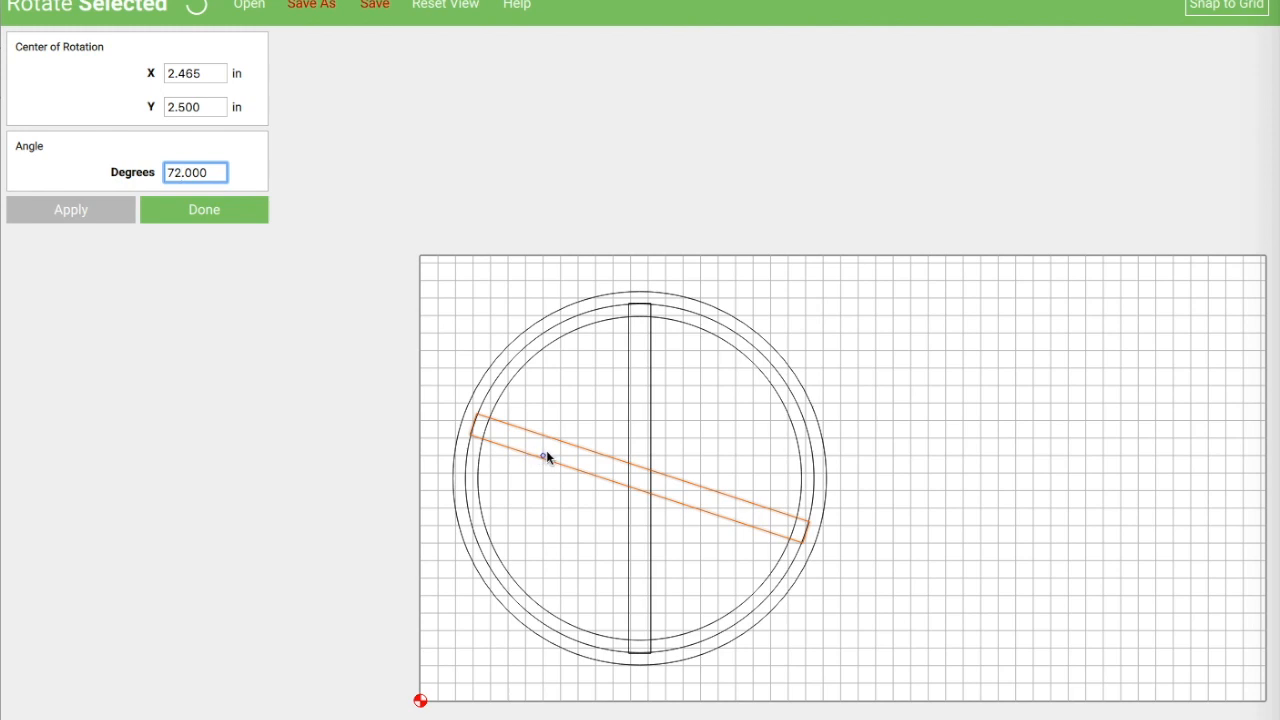
click(212, 213)
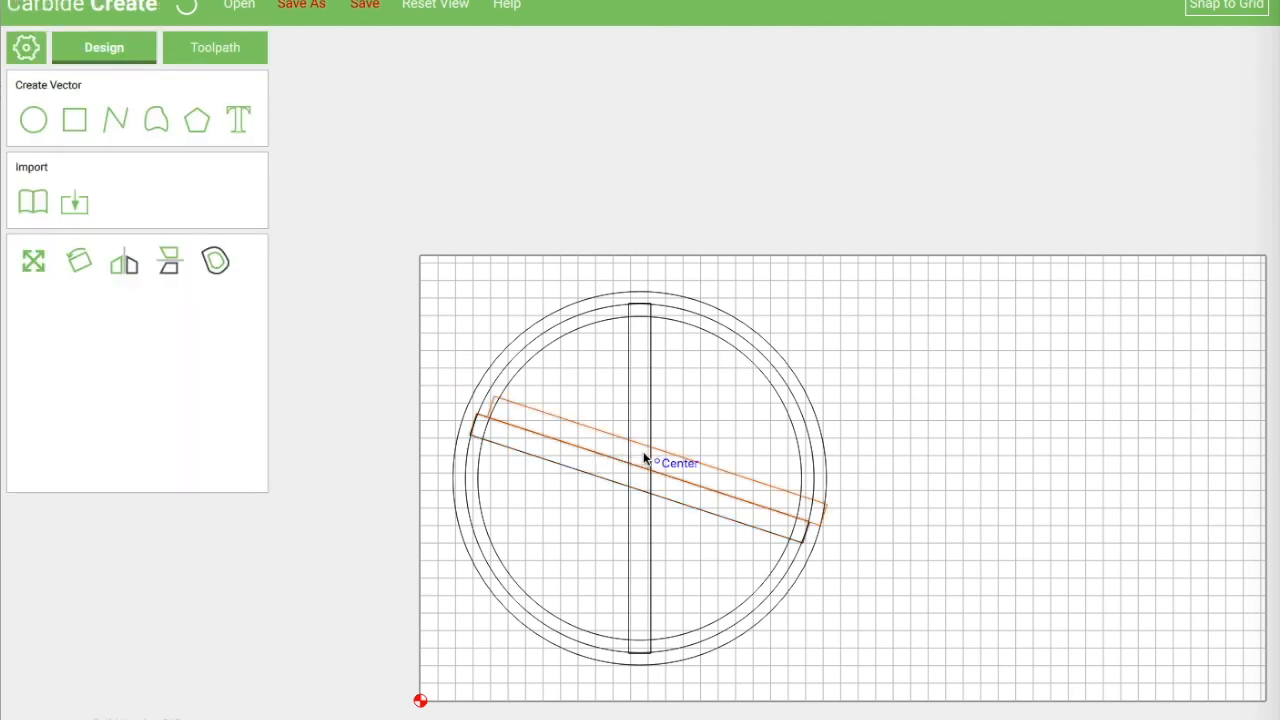
Step: Centre a duplicate of the rotated bar on the circles and rotate it by a further 72 degrees
drag(662, 460, 632, 476)
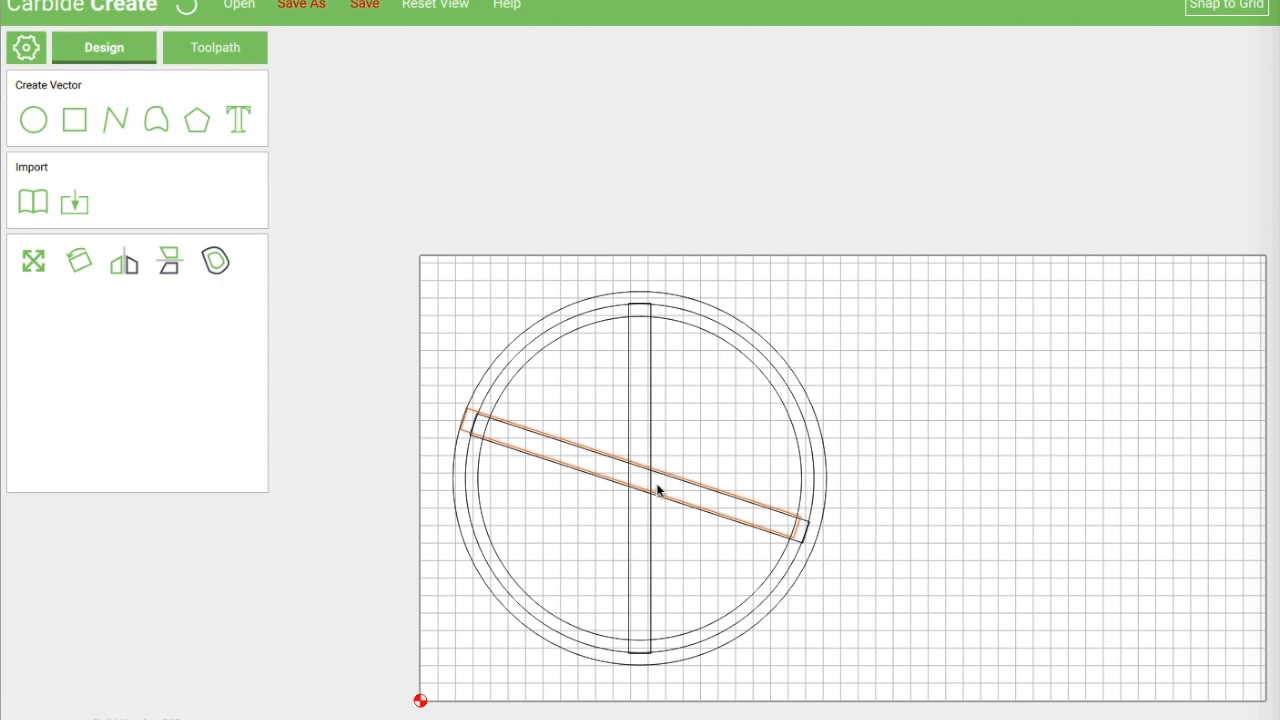
click(79, 261)
drag(208, 172, 163, 176)
text(72)
click(71, 208)
click(203, 208)
Step: Add two more bars by successively duplicating the latest one at the circles' centre and rotating each copy a further 72 degrees
key(super+d)
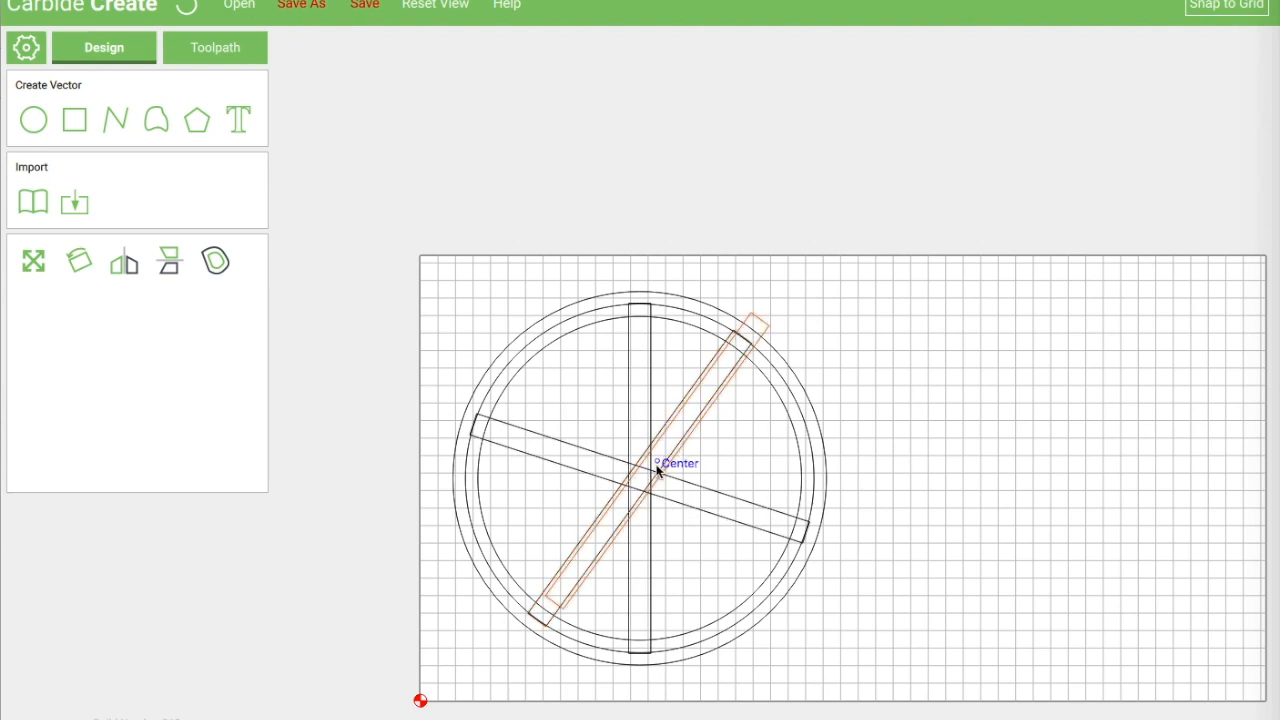
click(79, 261)
click(92, 208)
click(203, 208)
click(80, 262)
click(82, 209)
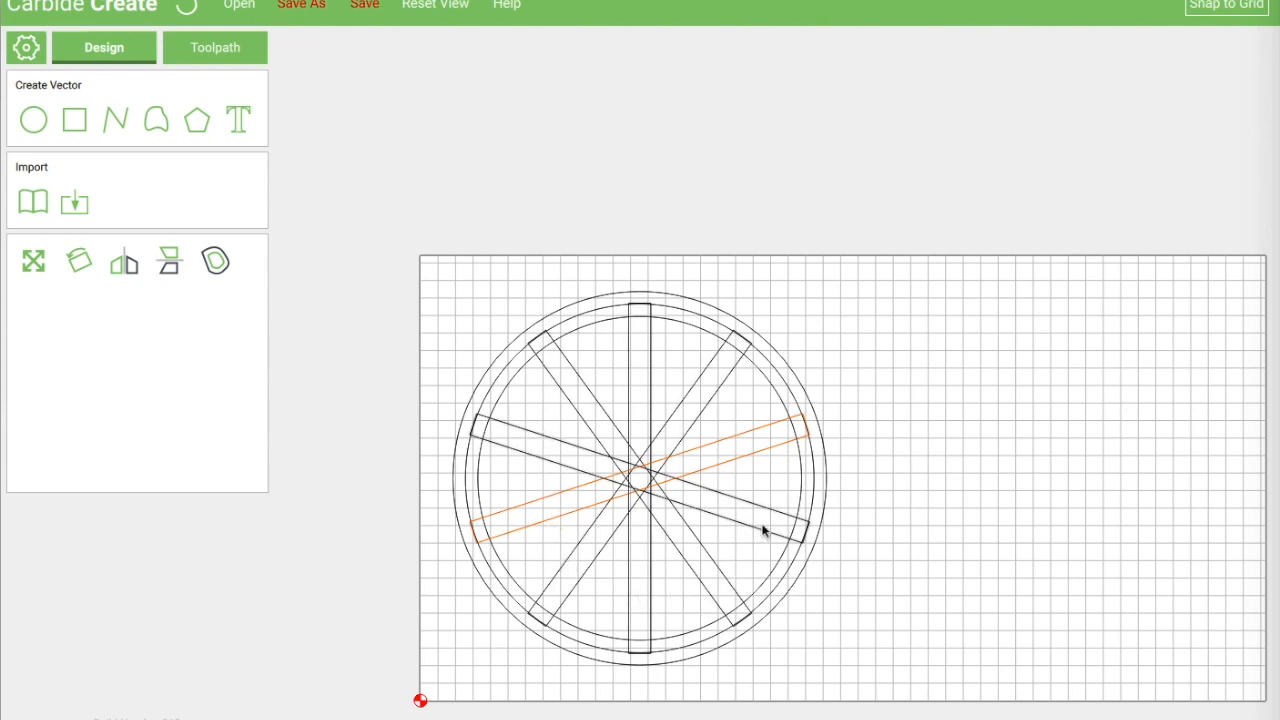
Step: Duplicate the vertical bar and place the copy directly over the original at the circles' centre
click(648, 568)
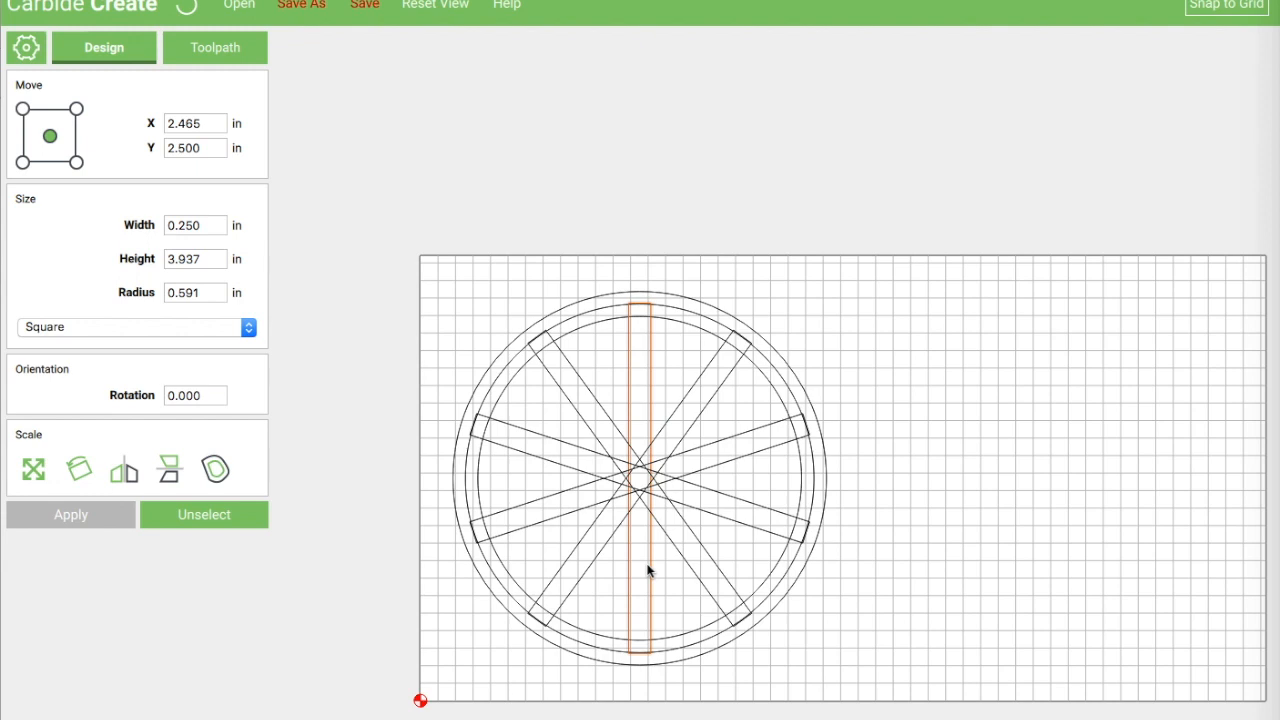
key(super+v)
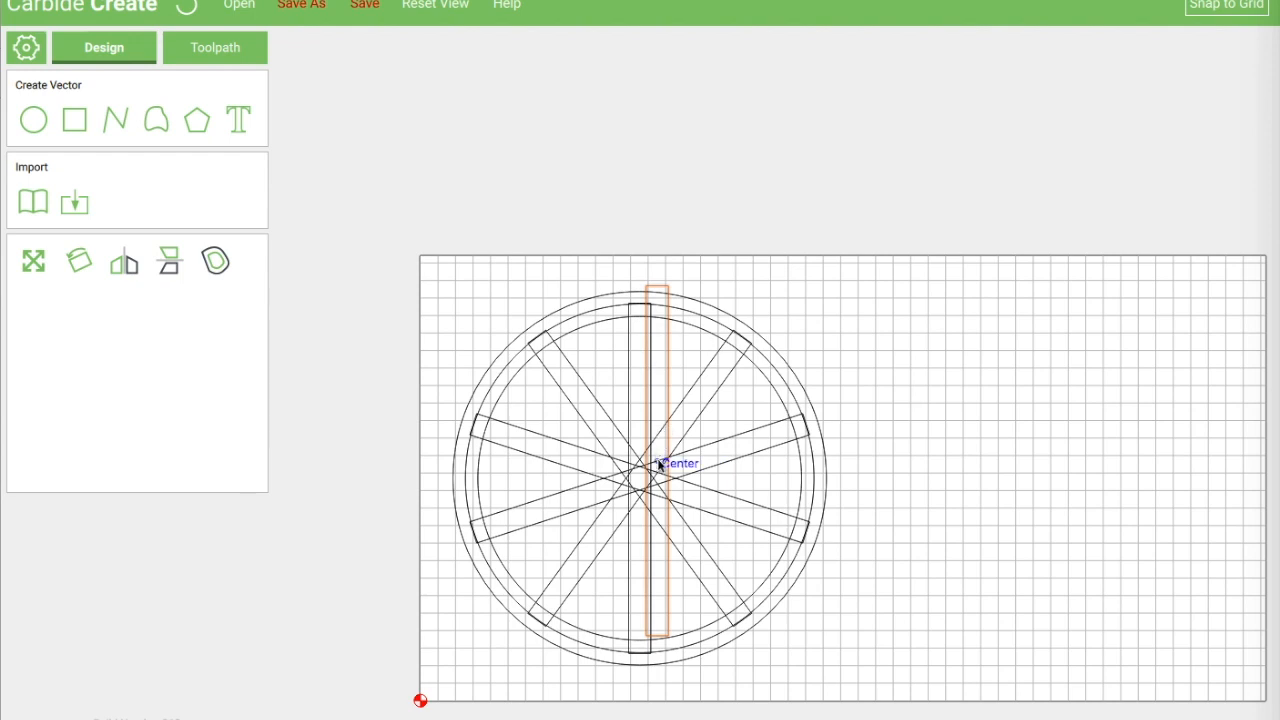
drag(658, 465, 640, 480)
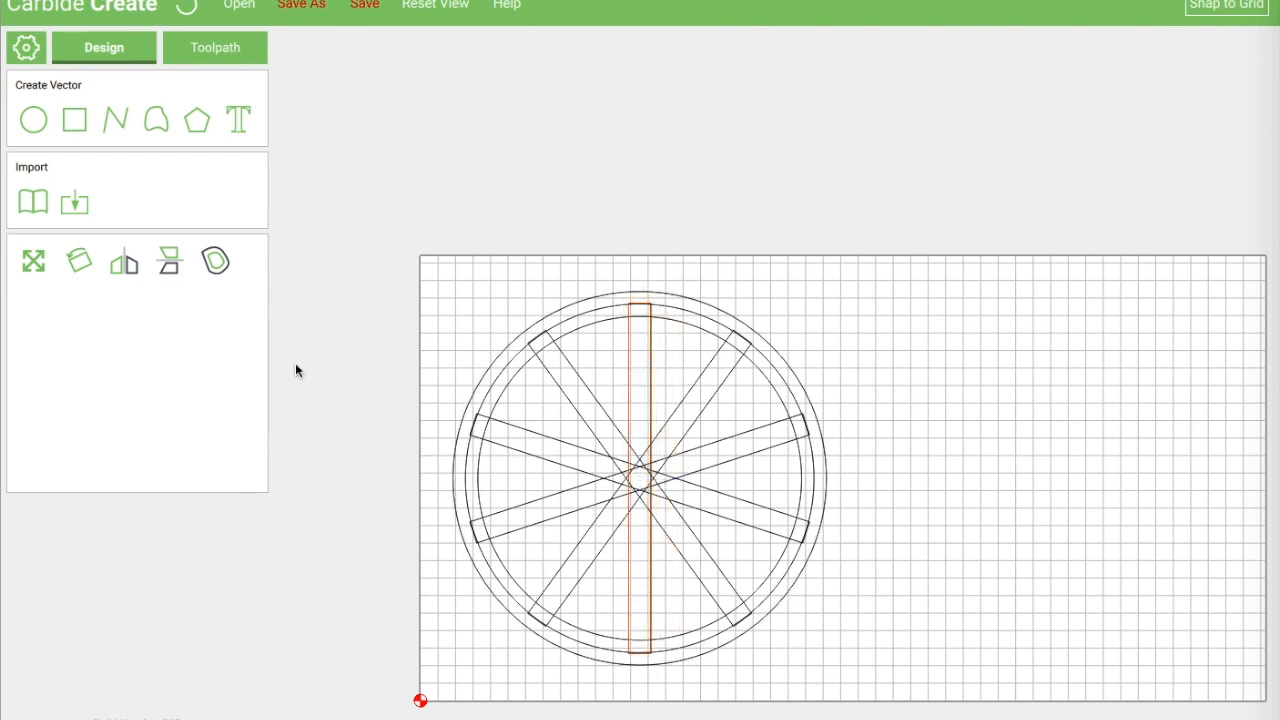
Step: Try a height of 1.25 in on the copied vertical bar and settle on 1.5 in
double_click(628, 371)
double_click(172, 258)
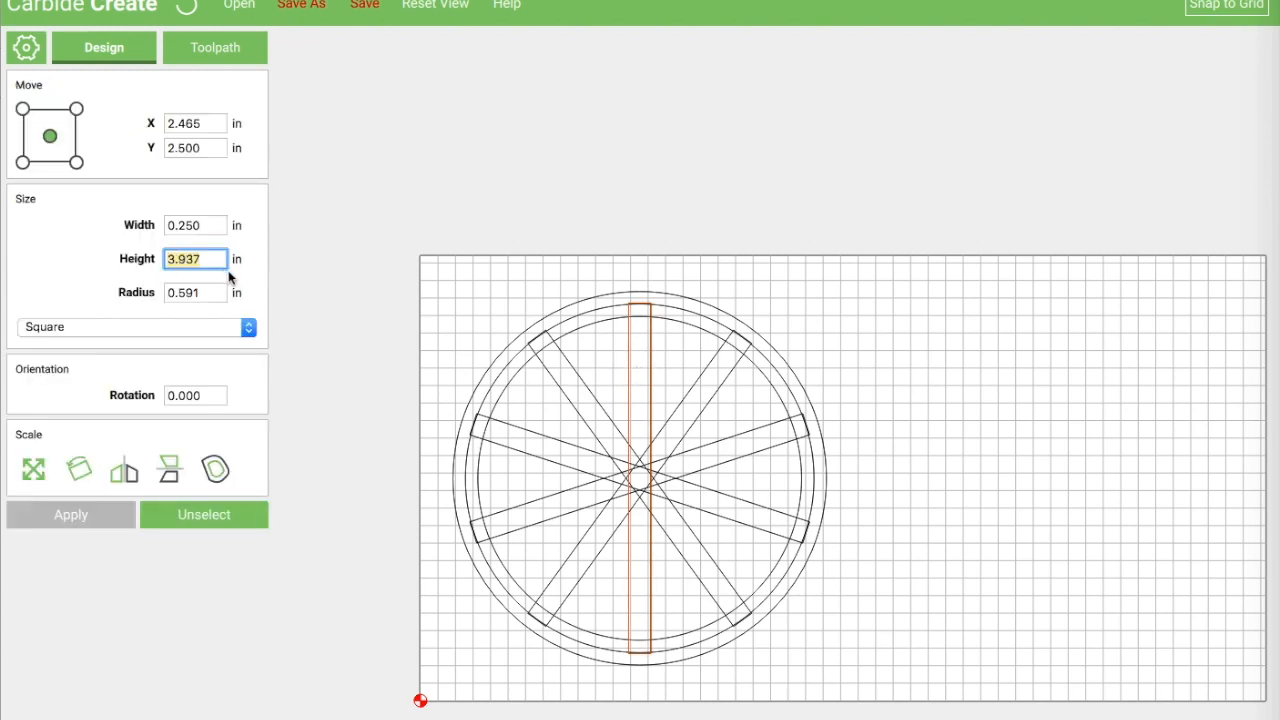
text(1.25)
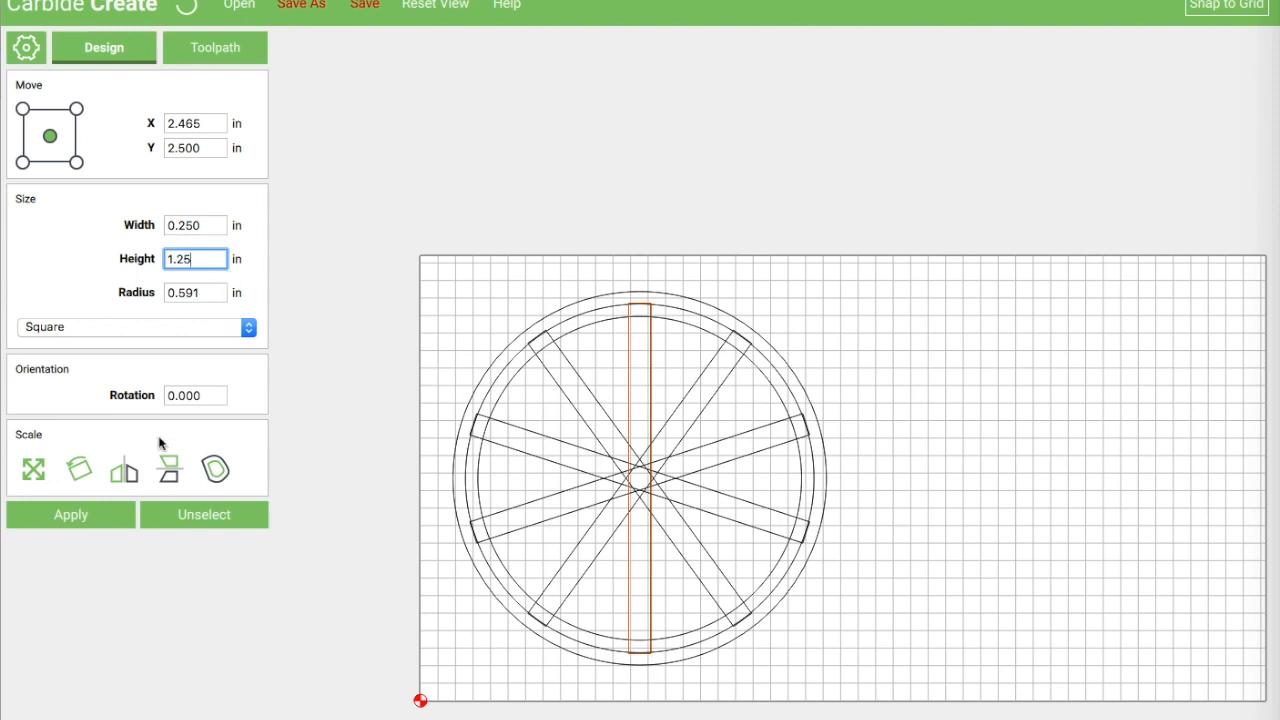
click(78, 520)
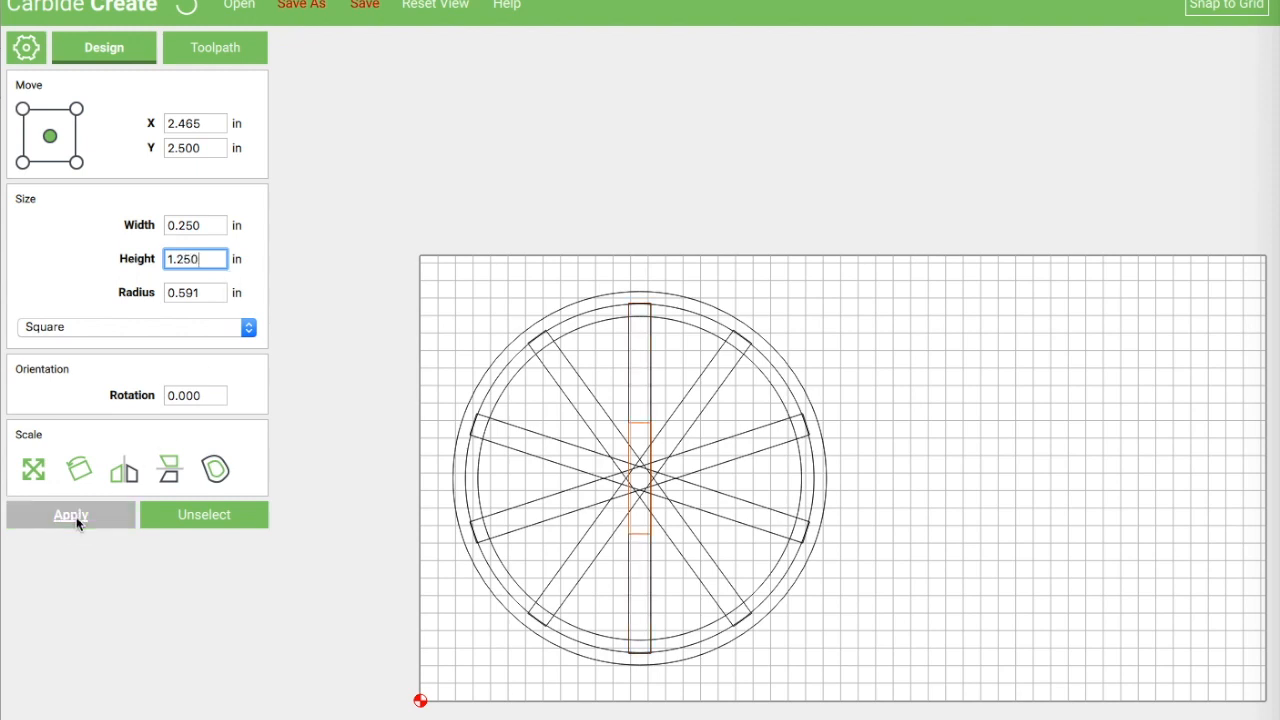
drag(200, 258, 179, 258)
text(5)
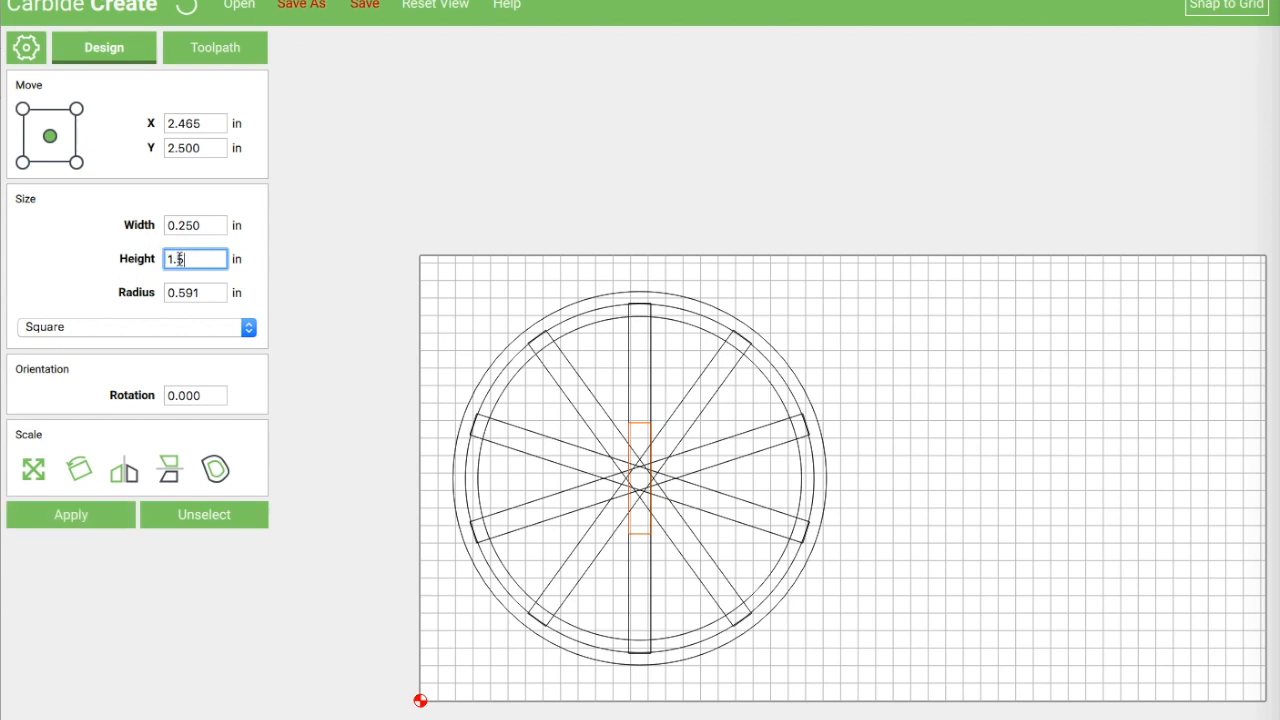
click(71, 513)
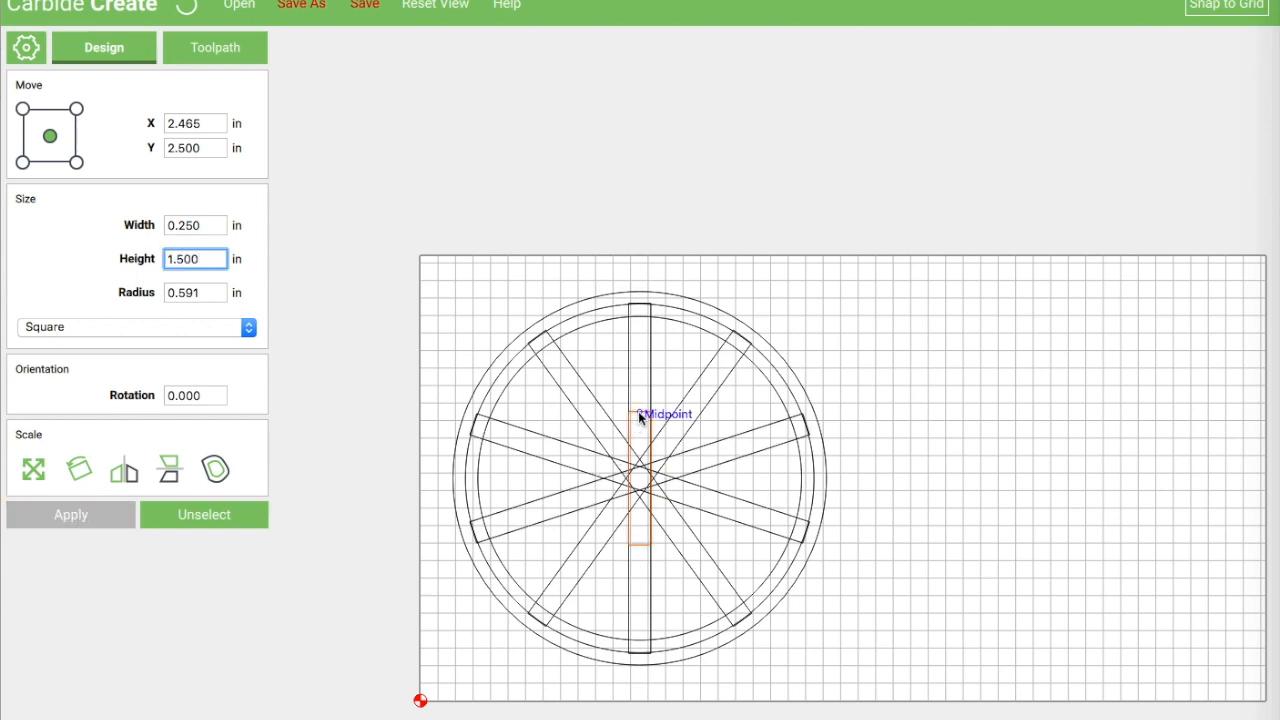
Step: Move the short bar up to the top end of the long vertical bar and delete the long one
drag(640, 413, 639, 333)
drag(640, 318, 641, 313)
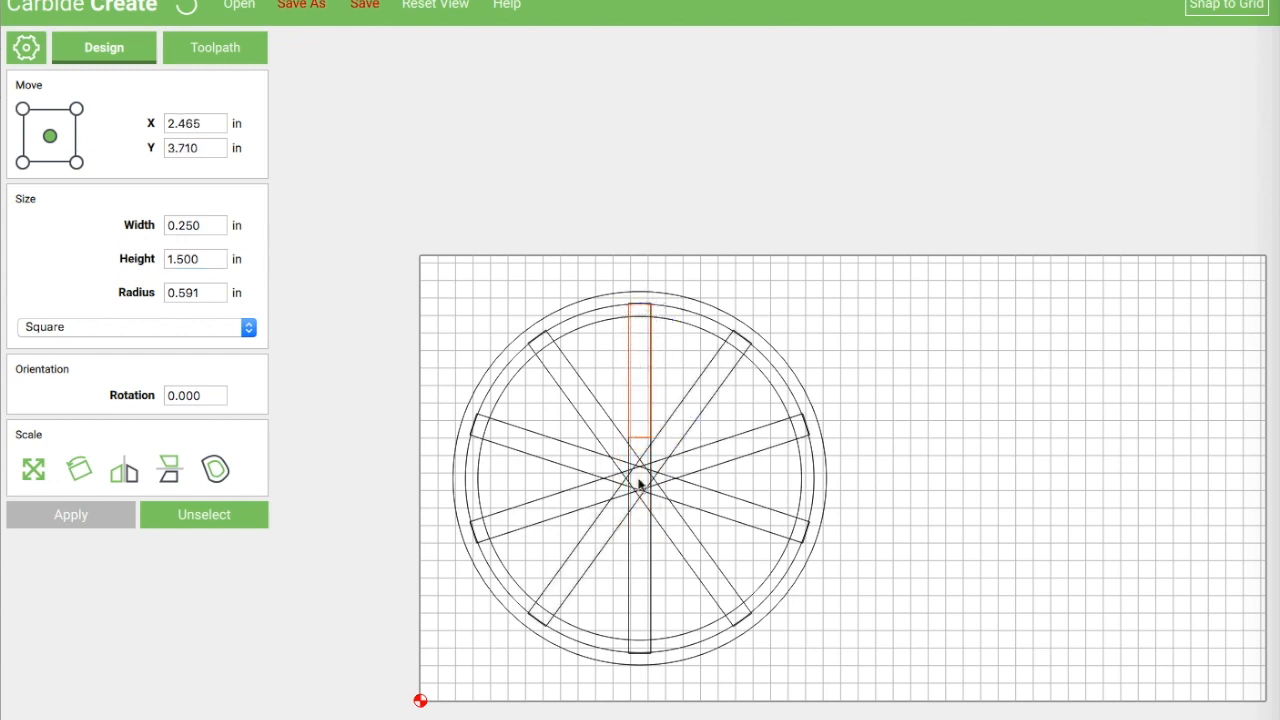
shift+click(651, 590)
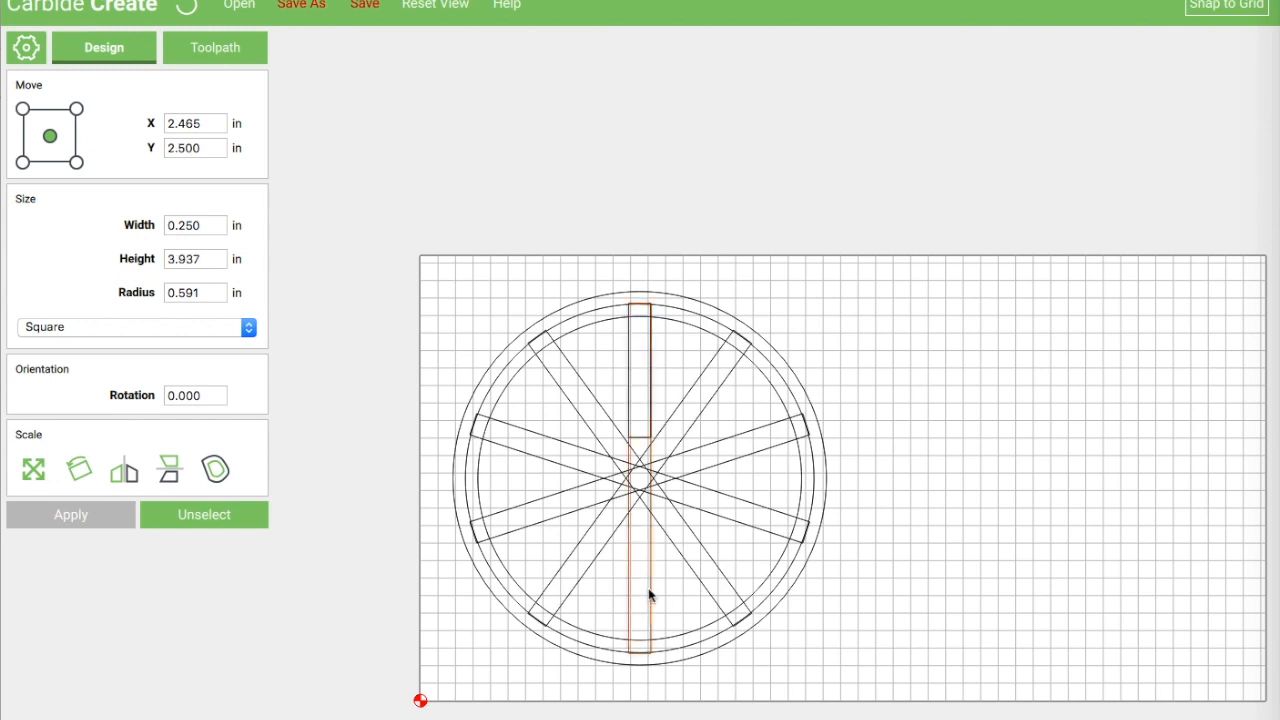
key(Delete)
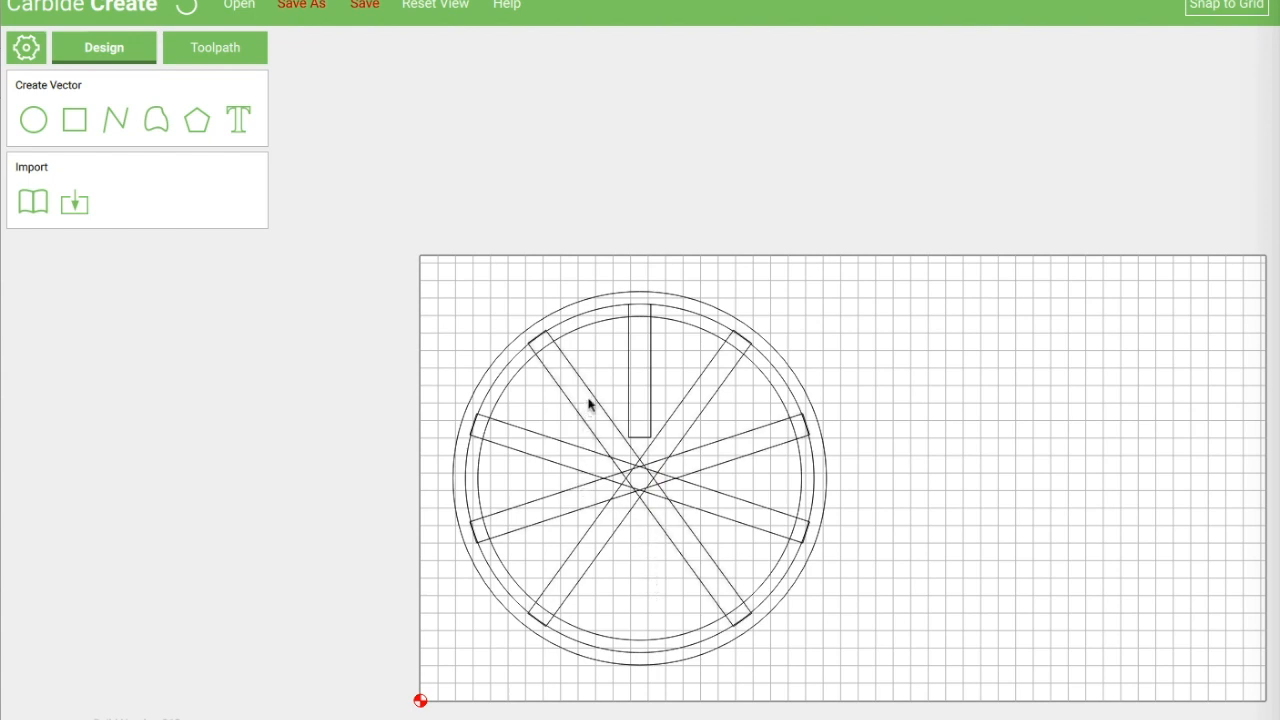
Step: Duplicate the bar rotated 72 degrees and centre the copy over the original
click(546, 447)
drag(546, 447, 653, 466)
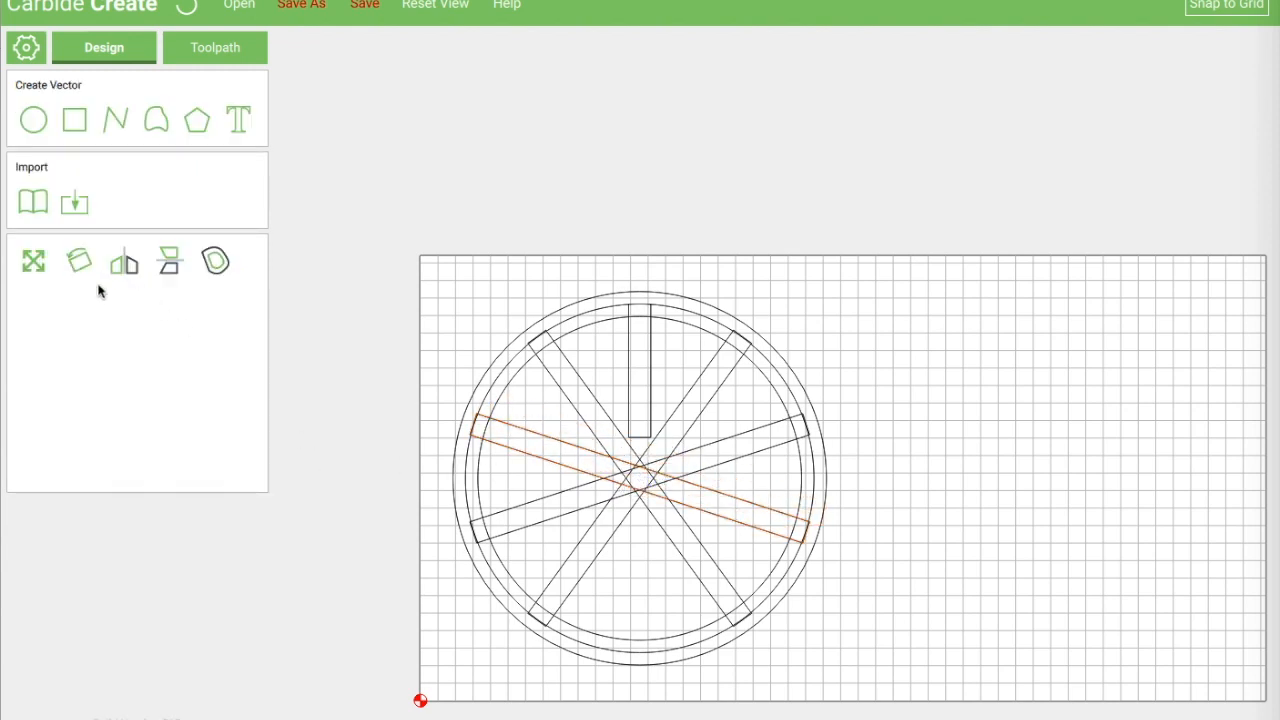
Step: Set the height of the copied 72-degree bar to 1.5 in and move it to the long bar's upper-left end
click(535, 435)
click(535, 435)
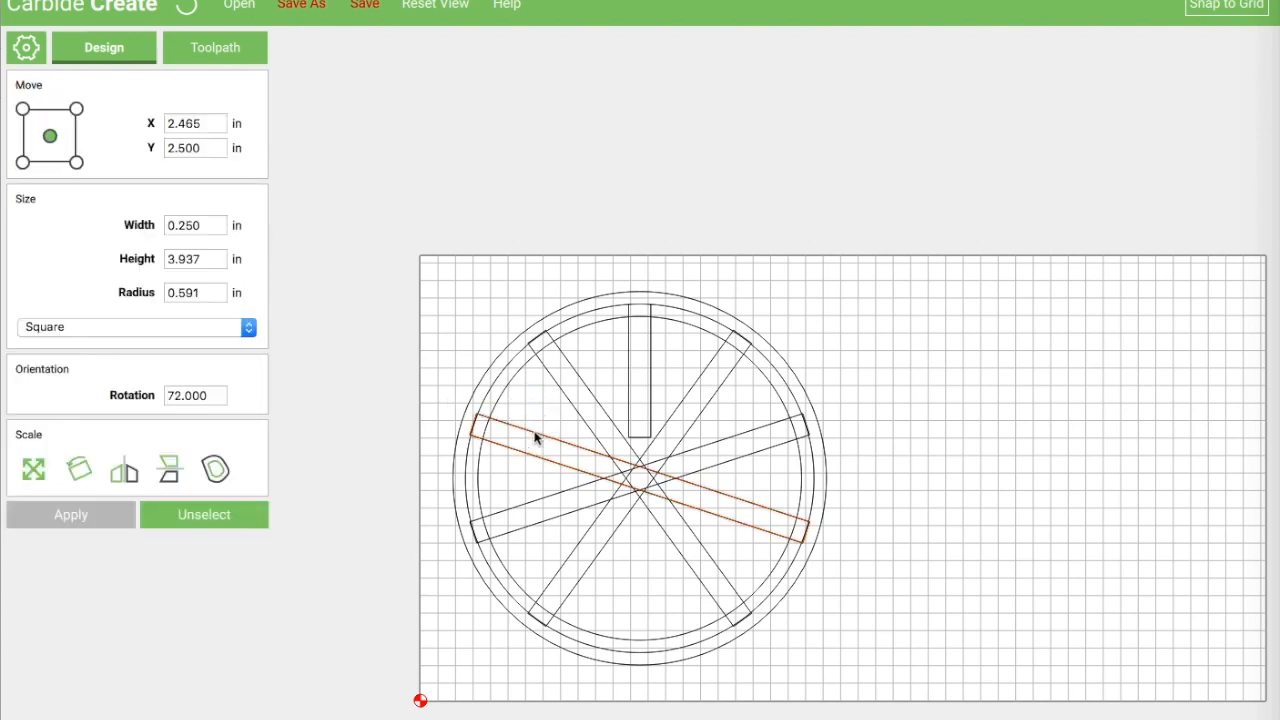
drag(204, 261, 158, 264)
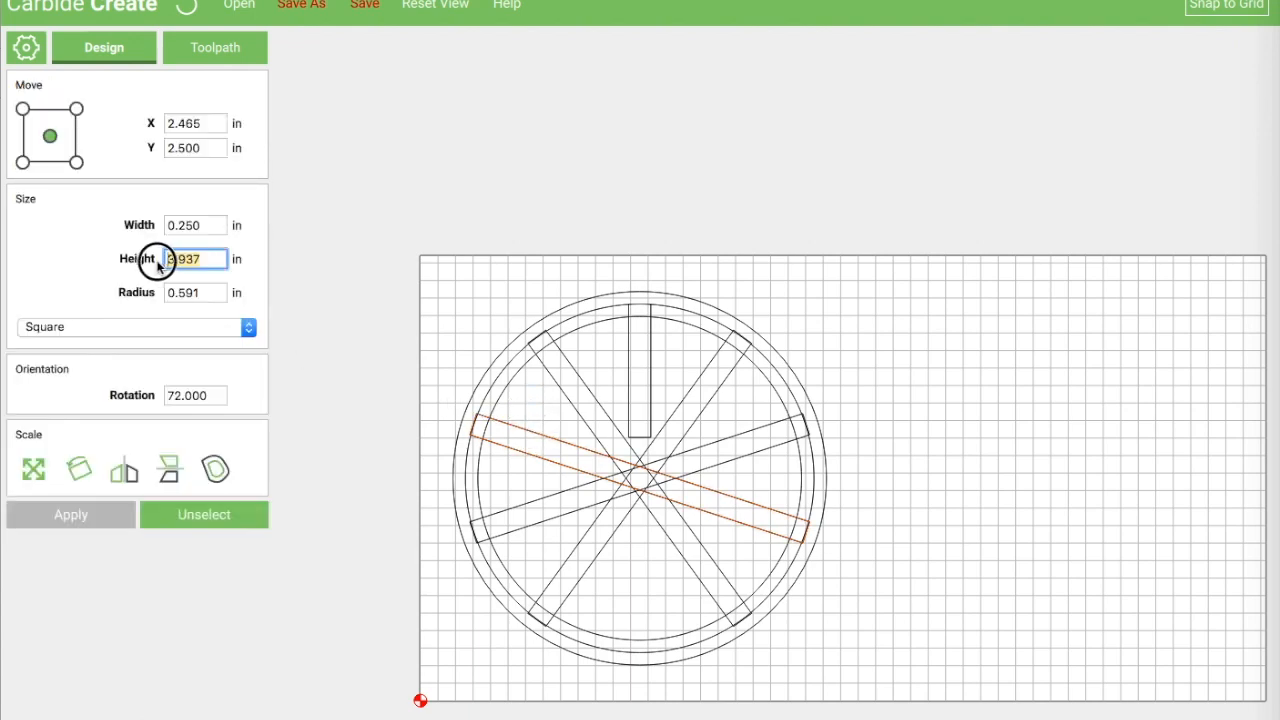
text(1.5)
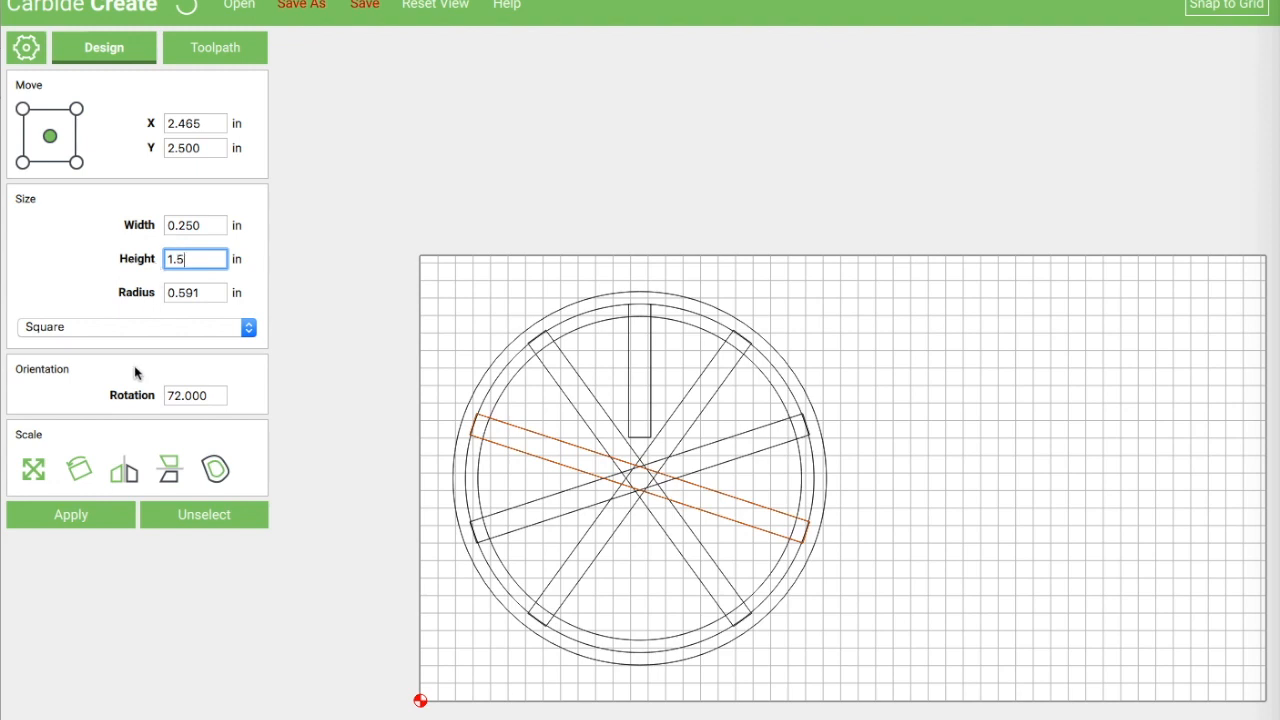
click(74, 515)
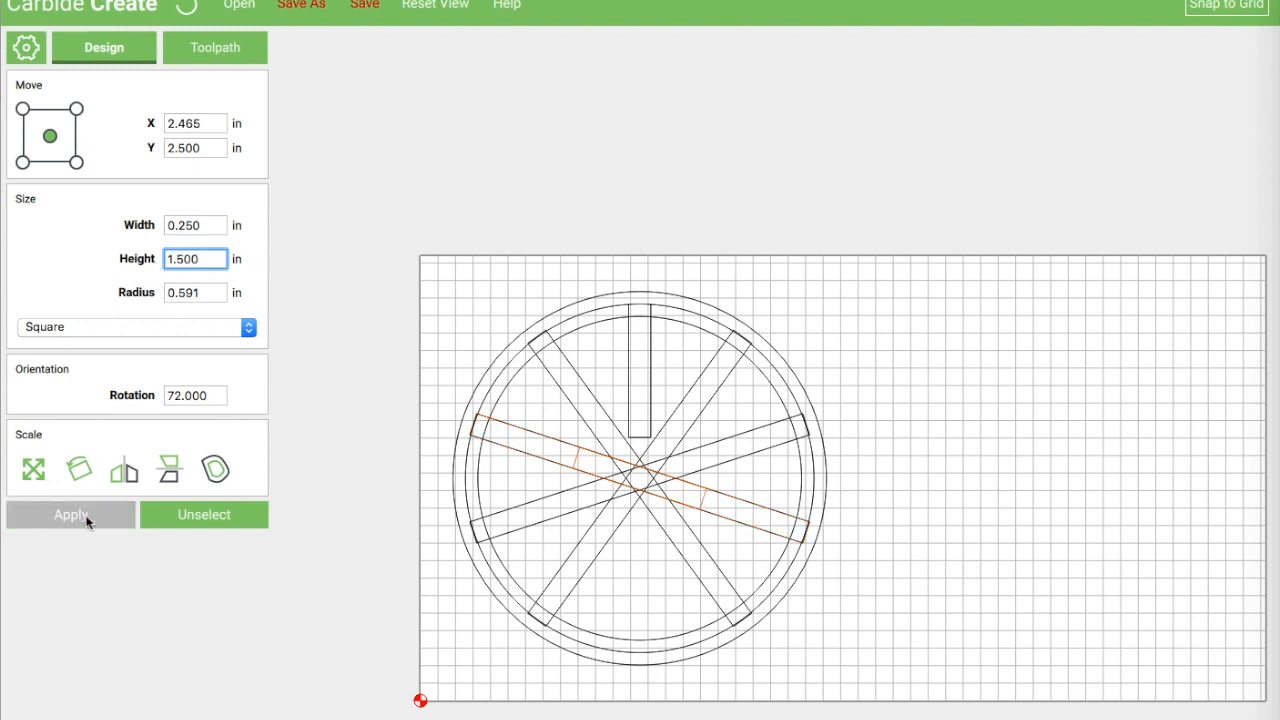
drag(575, 462, 476, 430)
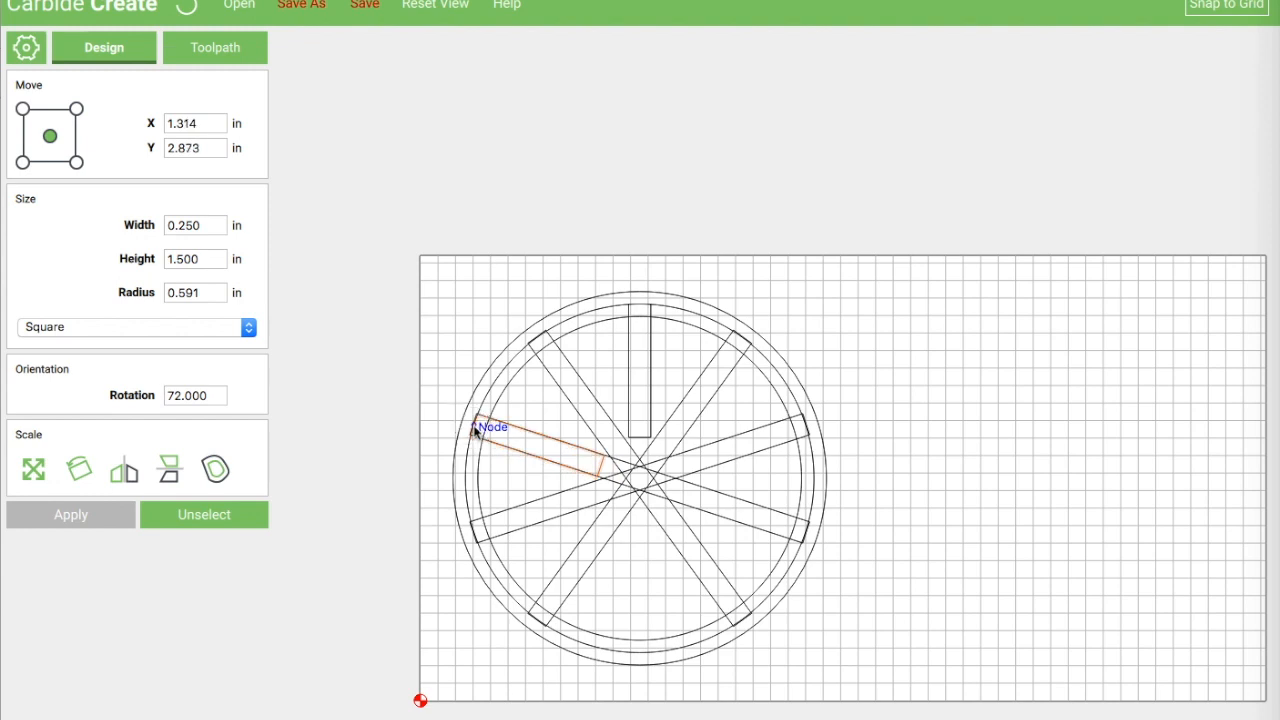
Step: Delete the long 72-degree bar and replace the long bar running from lower-left to upper-right with a 1.5 in high bar at its lower-left end
click(750, 506)
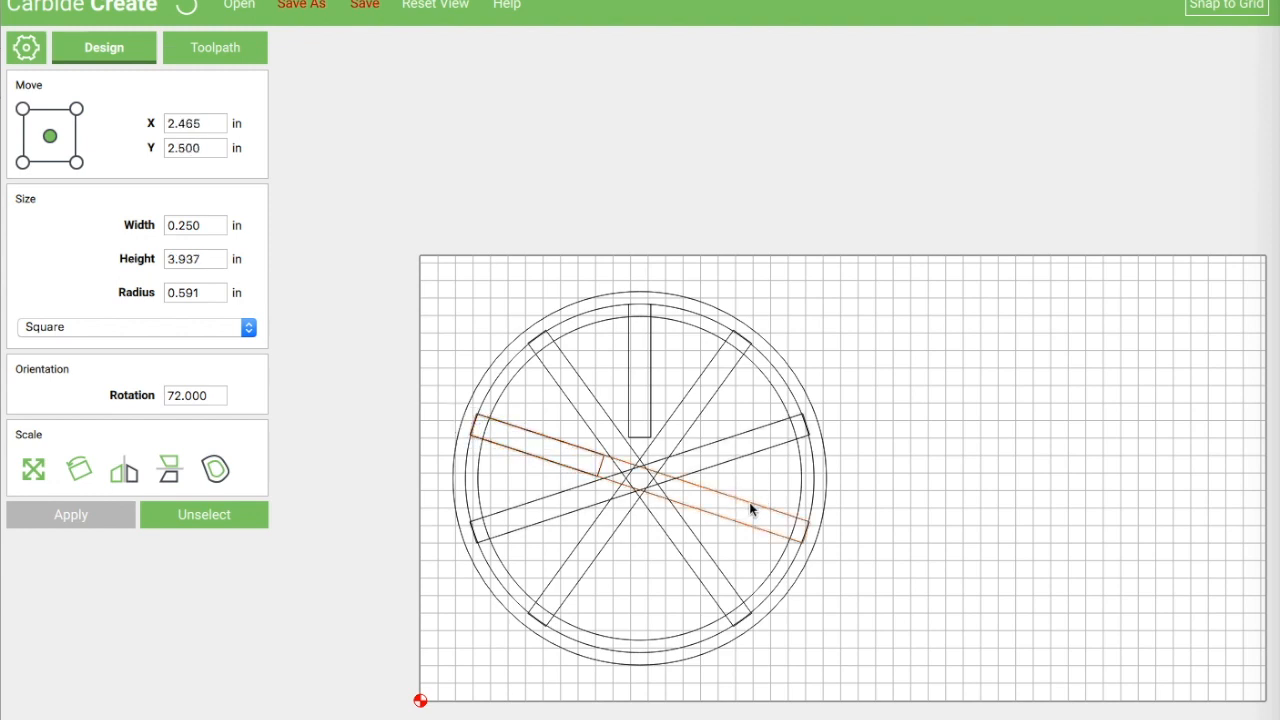
key(Delete)
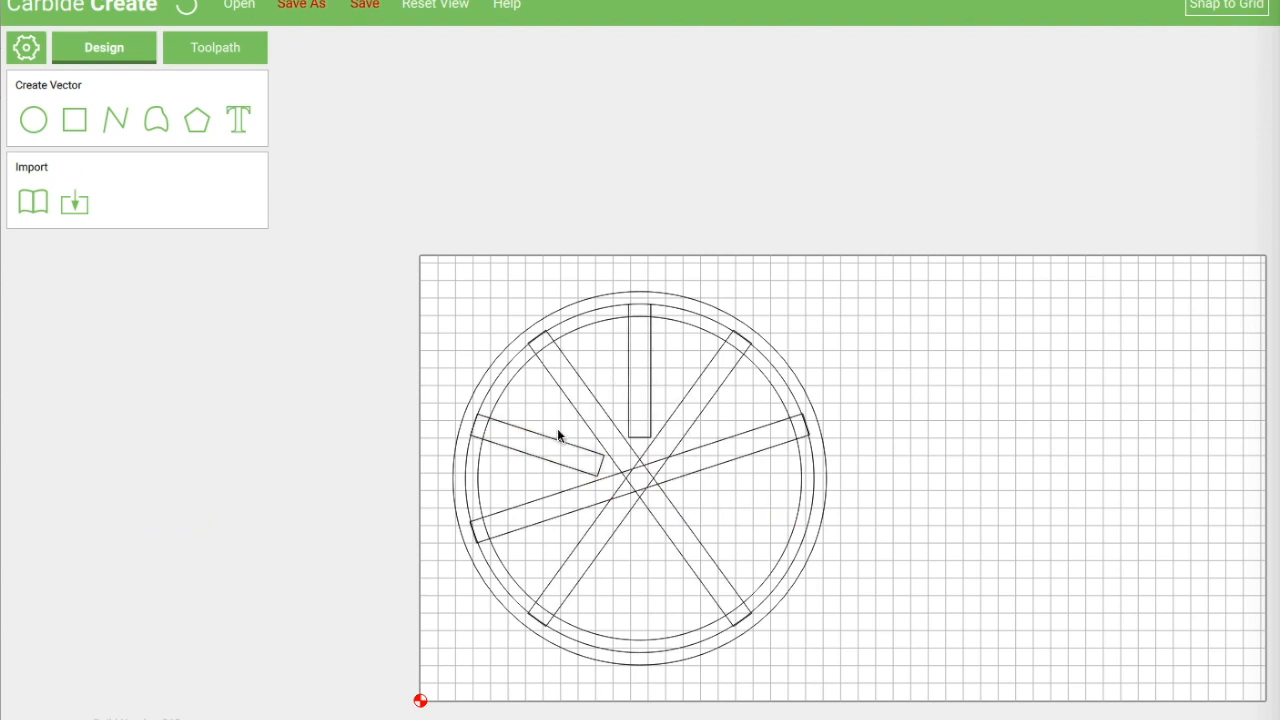
click(578, 550)
click(195, 259)
text(1.5)
click(71, 514)
click(688, 428)
key(Delete)
Step: Duplicate the 216-degree bar, set the copy's height to 1.5 in, place it at the lower-right end and delete the long original
click(709, 560)
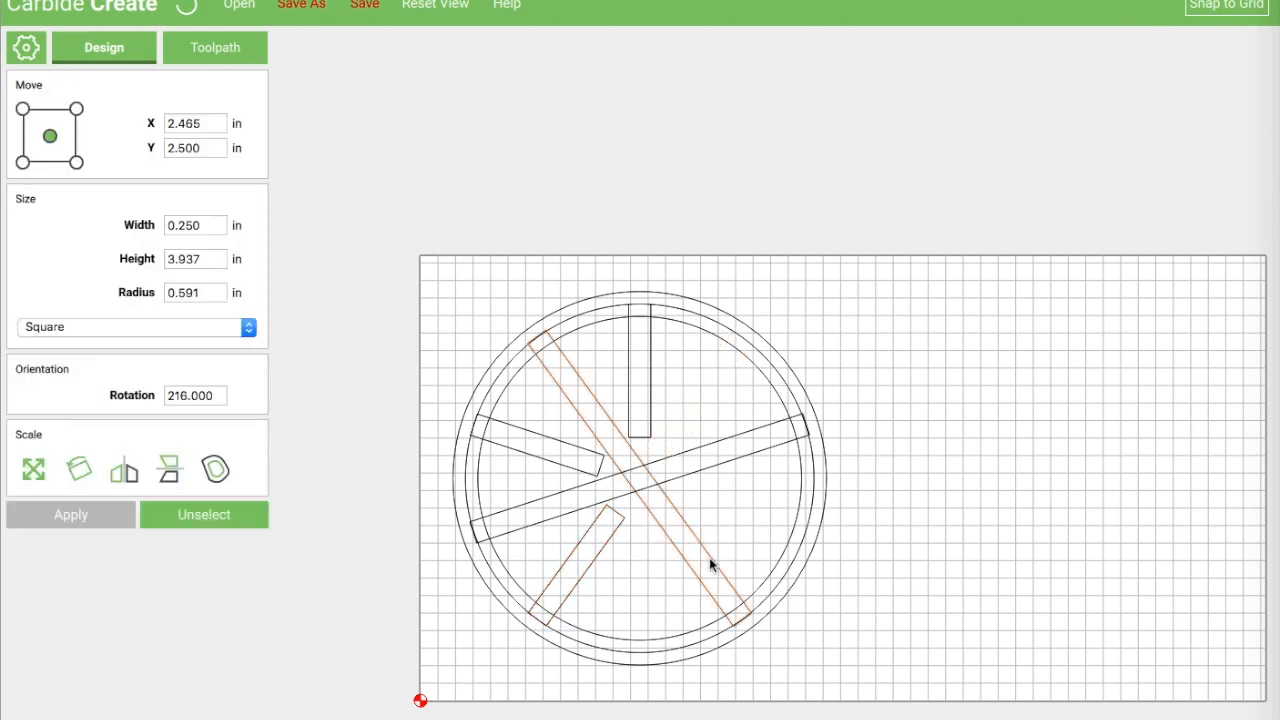
key(super+d)
click(660, 468)
click(717, 598)
drag(207, 261, 150, 267)
text(1.5)
click(71, 514)
drag(681, 532, 743, 620)
click(598, 403)
key(Delete)
Step: Duplicate the 288-degree bar, set the copy's height to 1.5 in, place it at the upper-right end and delete the long original
click(661, 461)
key(super+d)
click(663, 467)
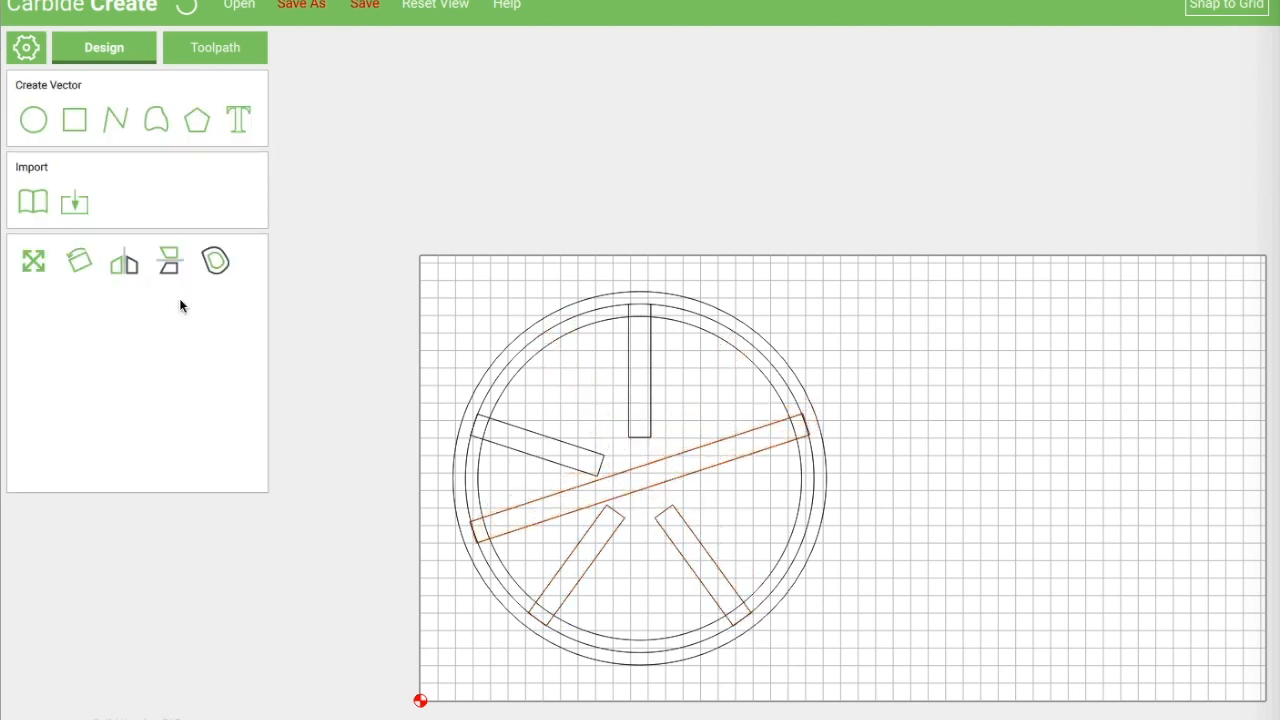
drag(207, 259, 163, 257)
text(1.5)
click(71, 514)
click(638, 470)
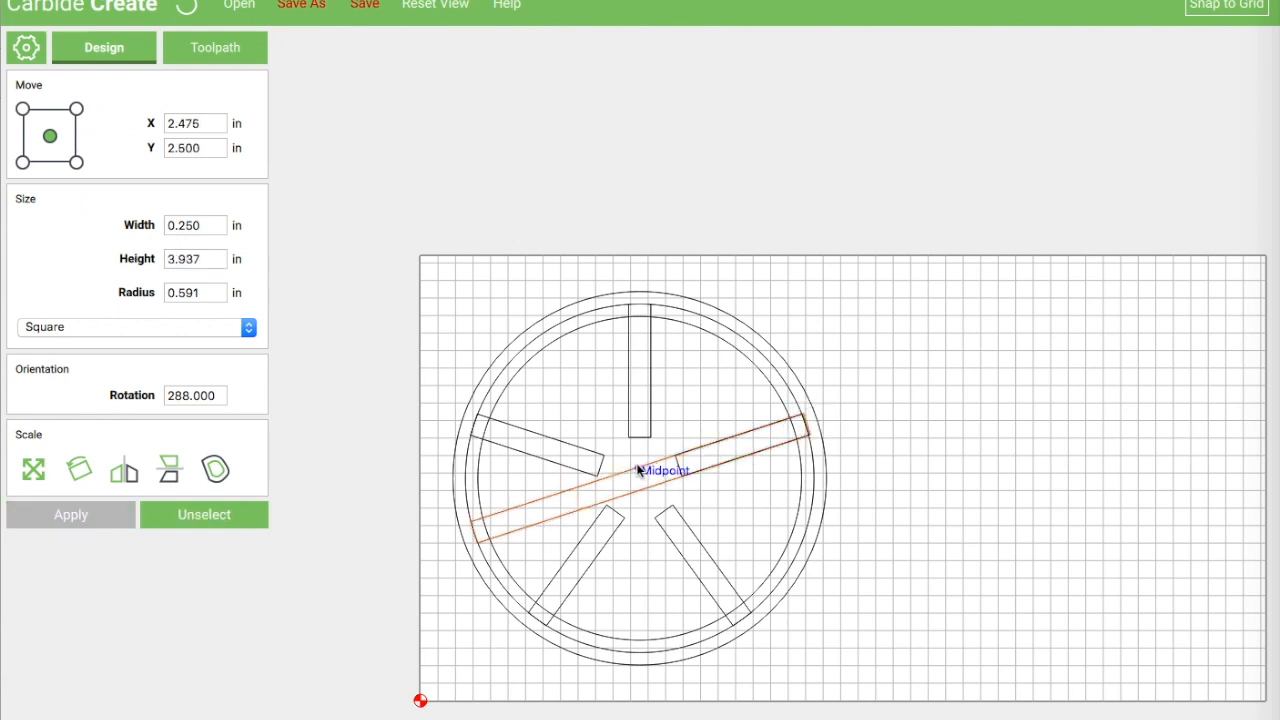
key(Delete)
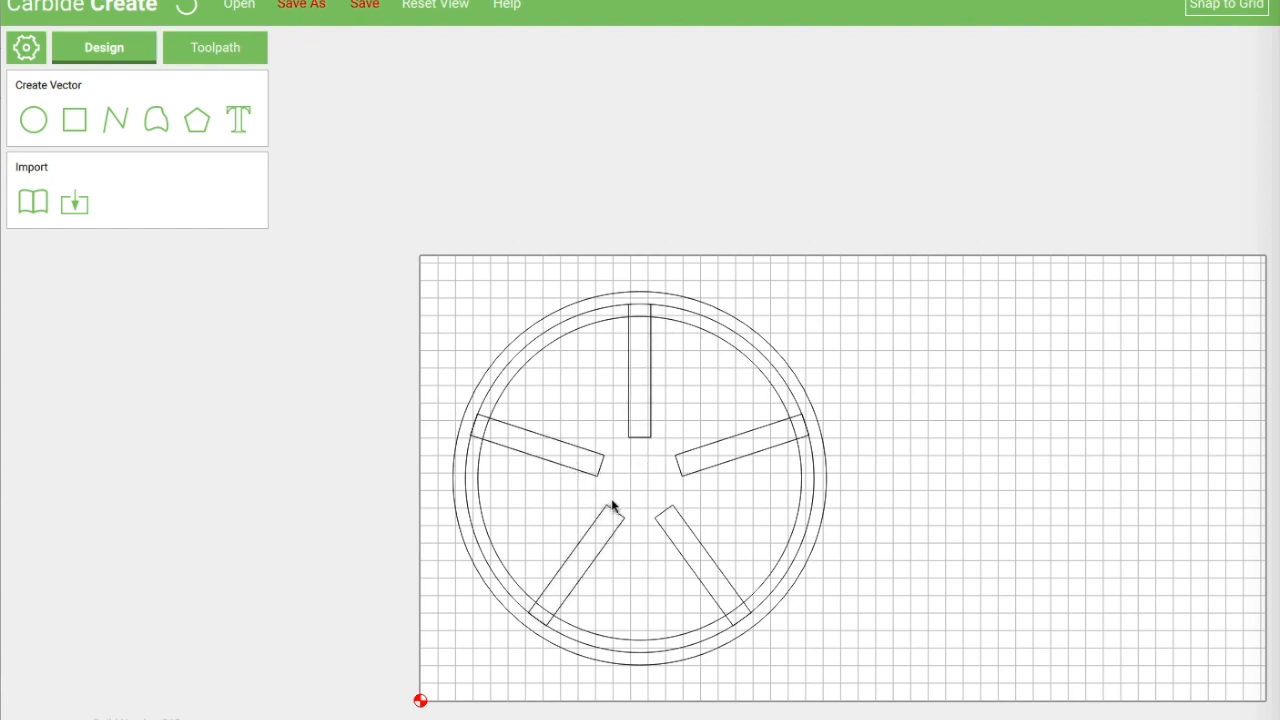
Step: Ungroup the three concentric circles
click(674, 324)
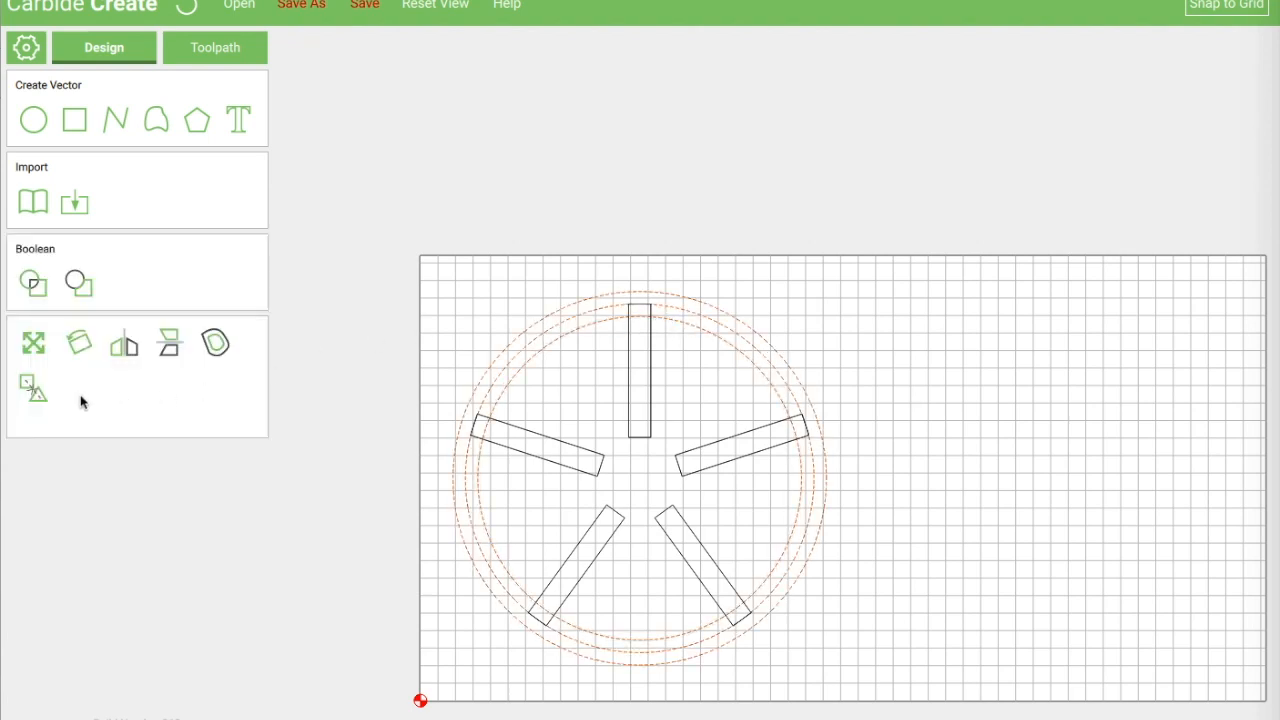
click(43, 392)
click(480, 310)
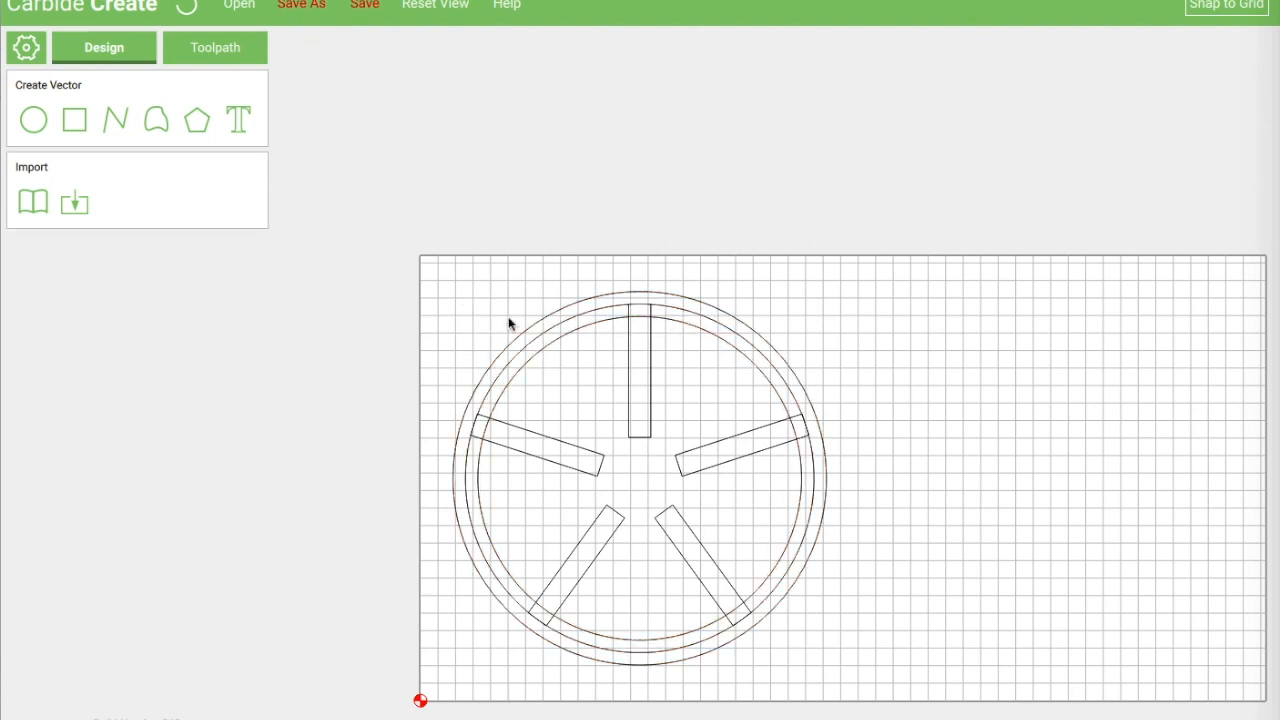
Step: Subtract the top vertical bar and the upper-left bar from the innermost circle
click(731, 357)
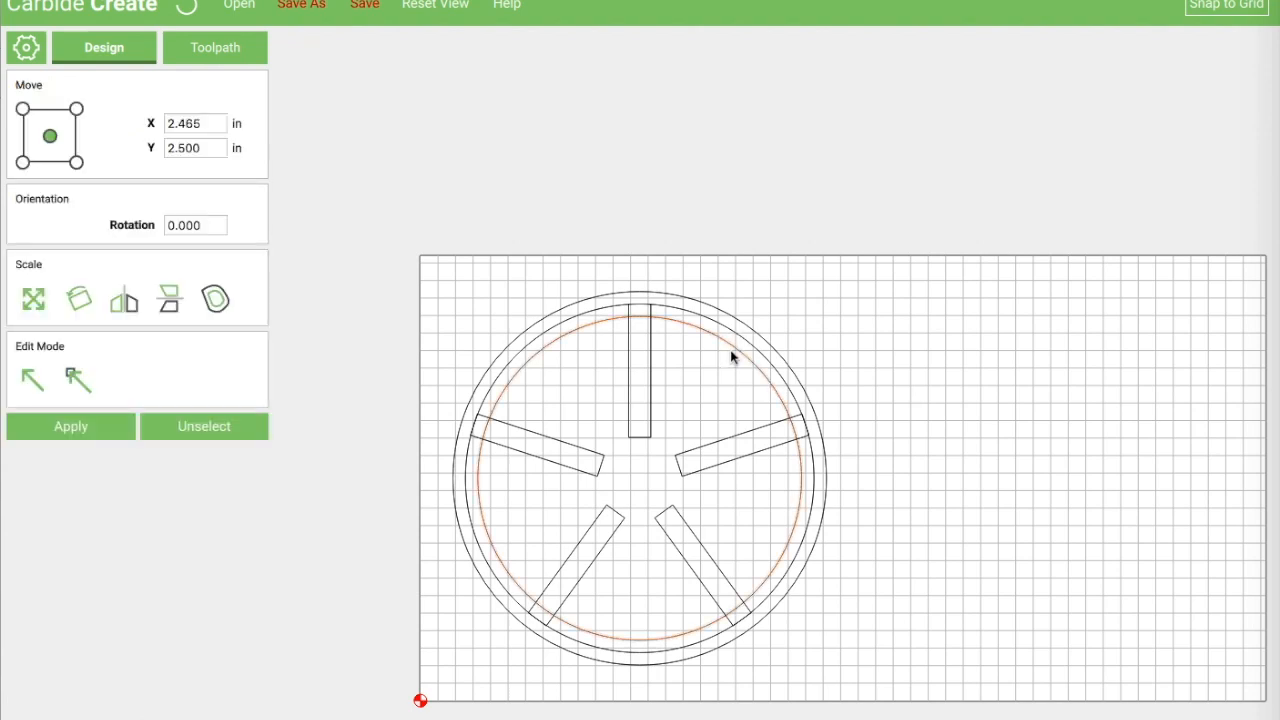
click(649, 377)
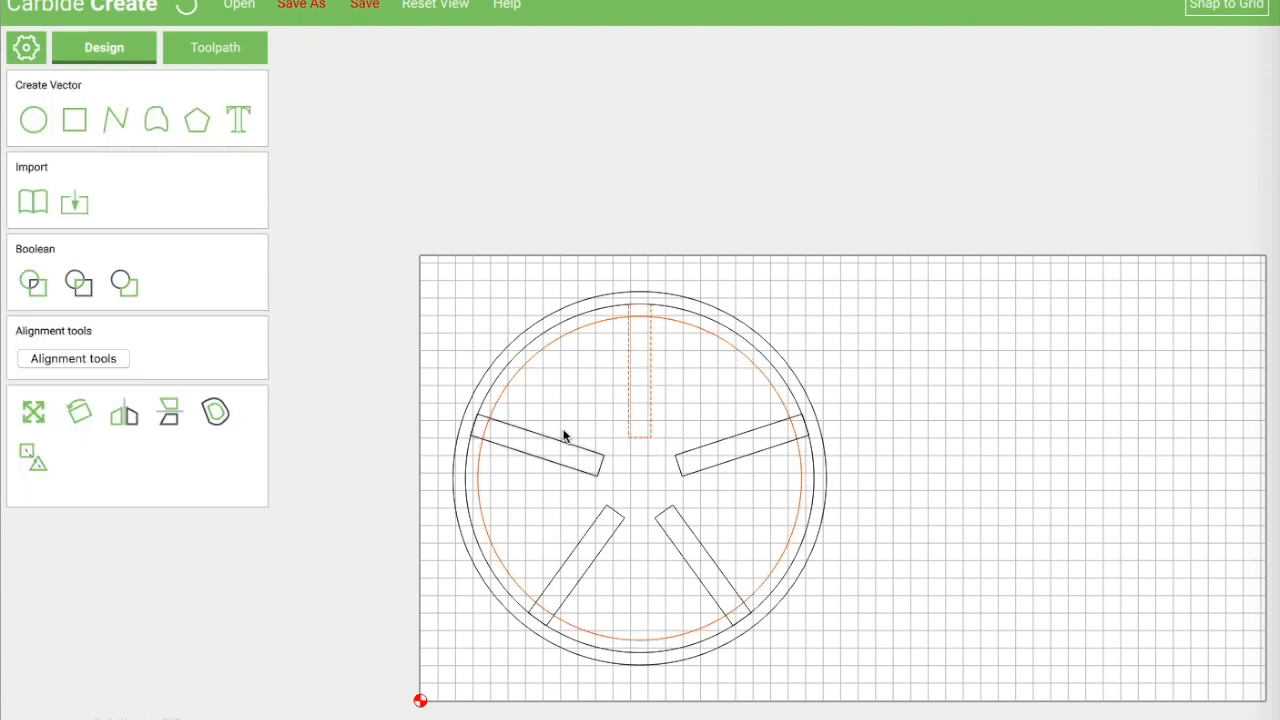
click(121, 285)
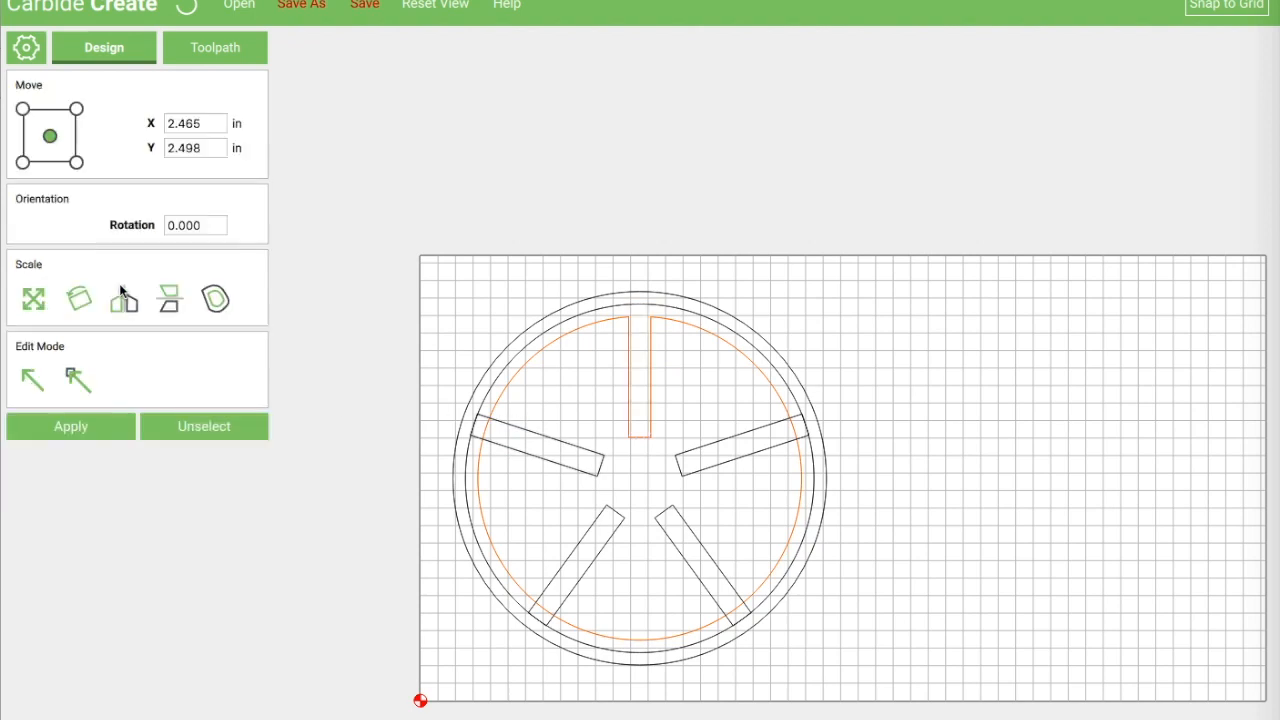
click(585, 455)
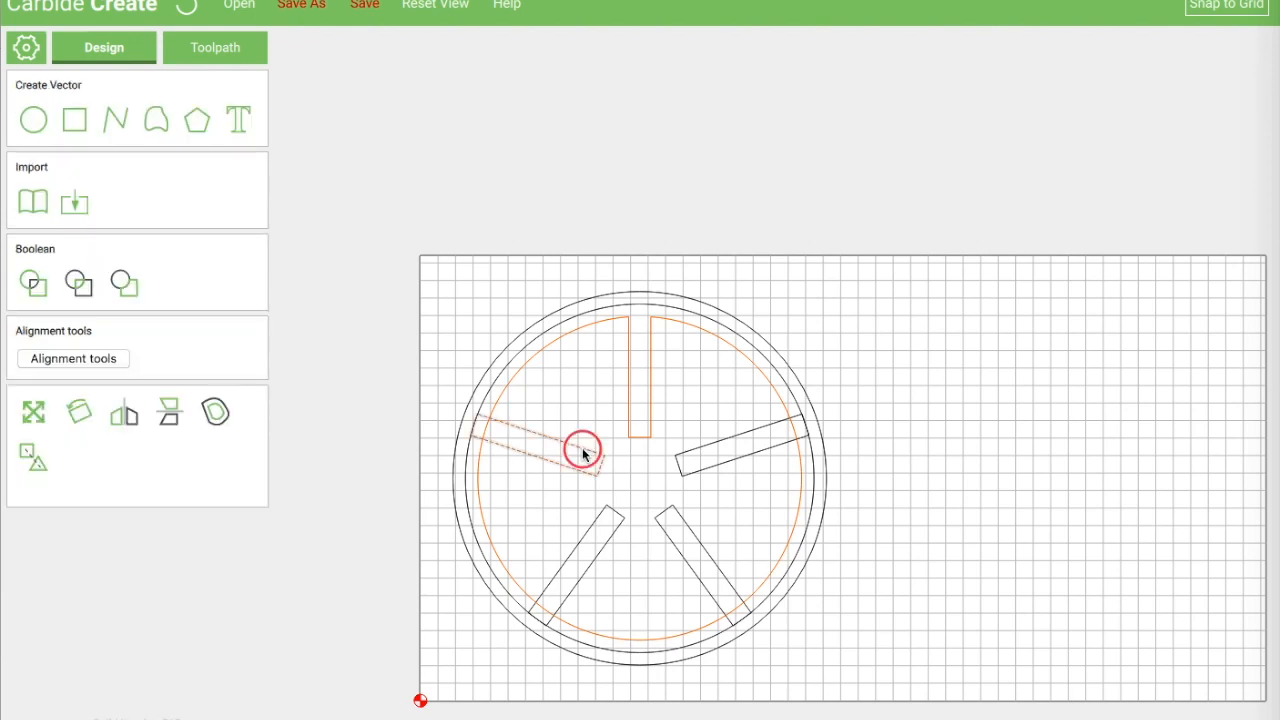
click(130, 285)
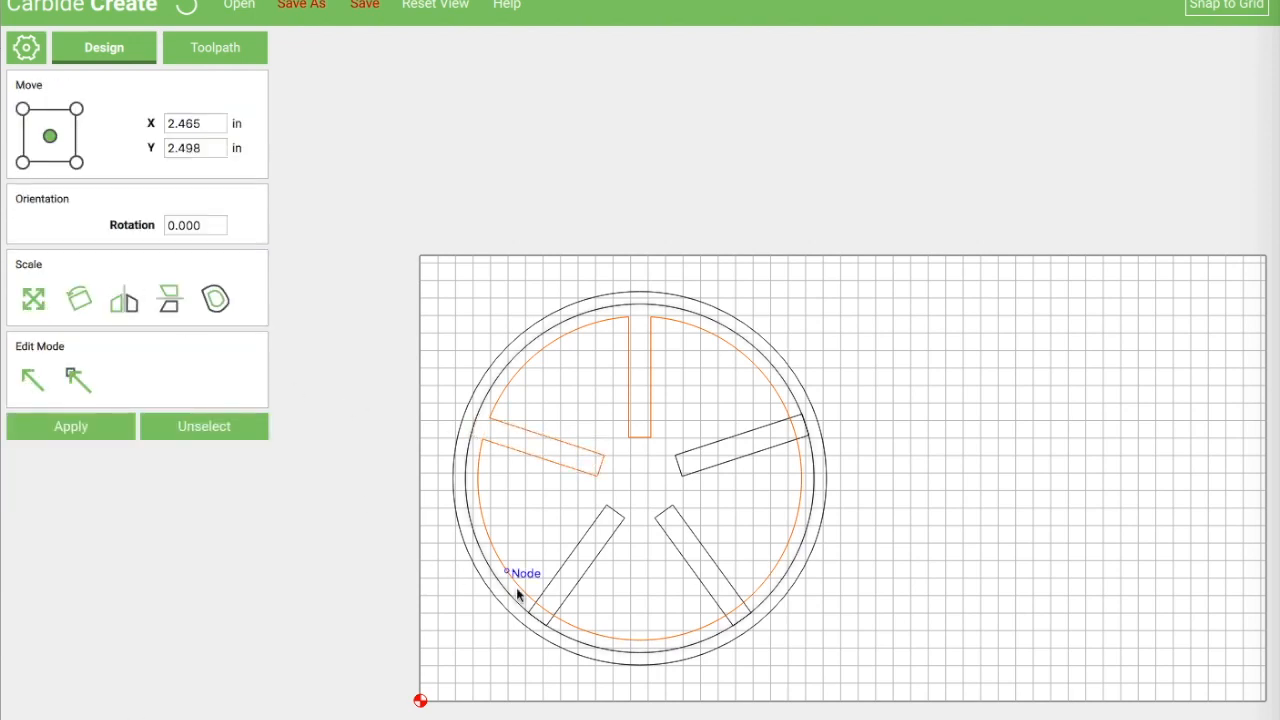
Step: Subtract the lower-left, lower-right and upper-right bars from the innermost circle's shape
click(580, 591)
click(125, 282)
click(710, 556)
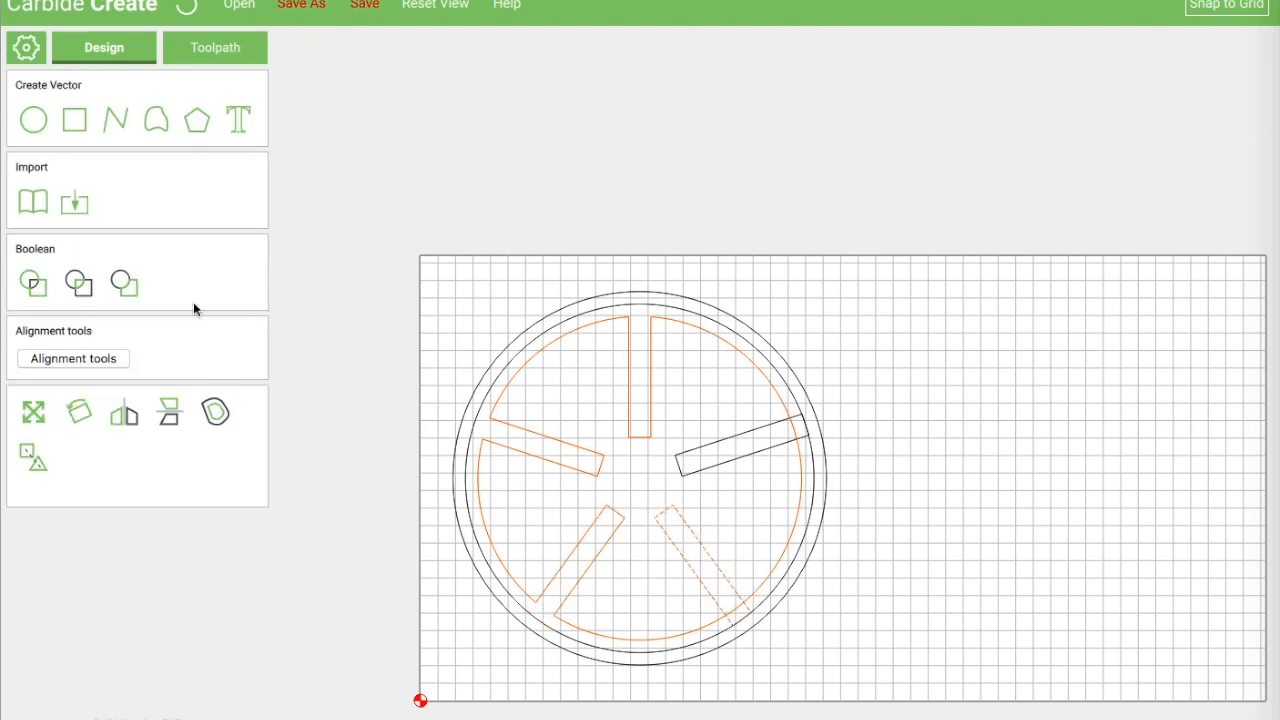
click(132, 283)
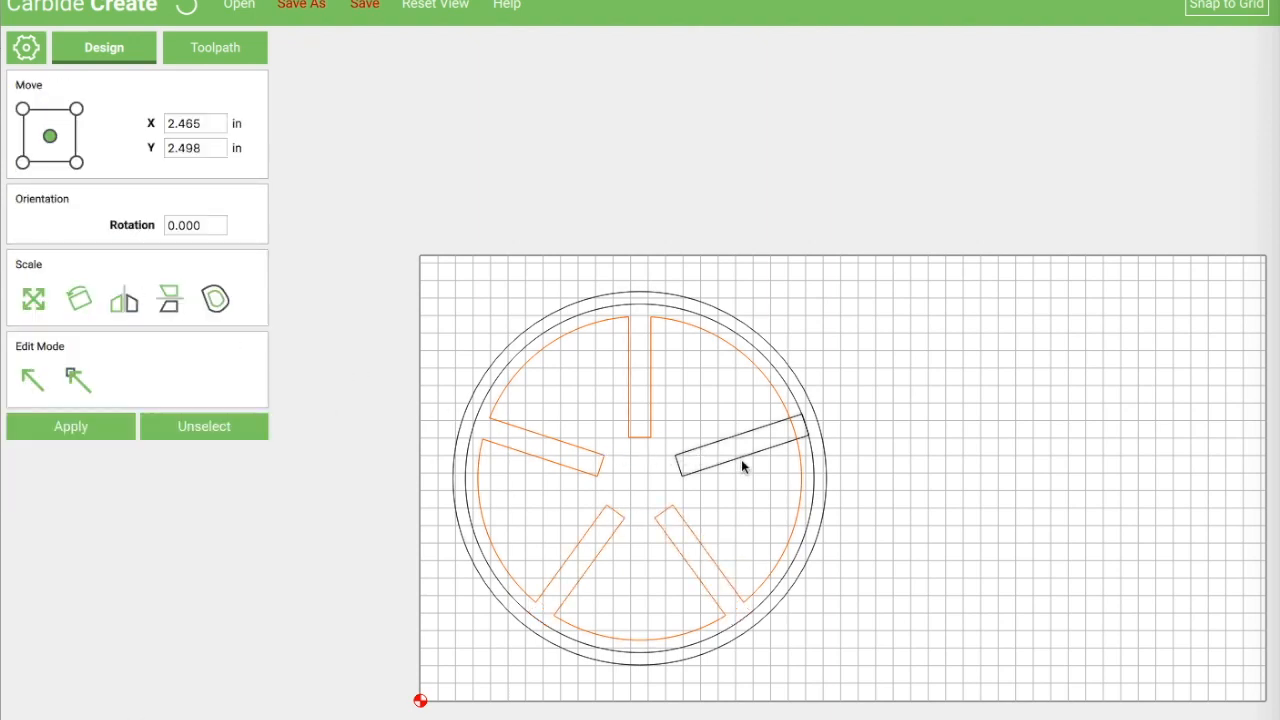
click(741, 459)
click(120, 288)
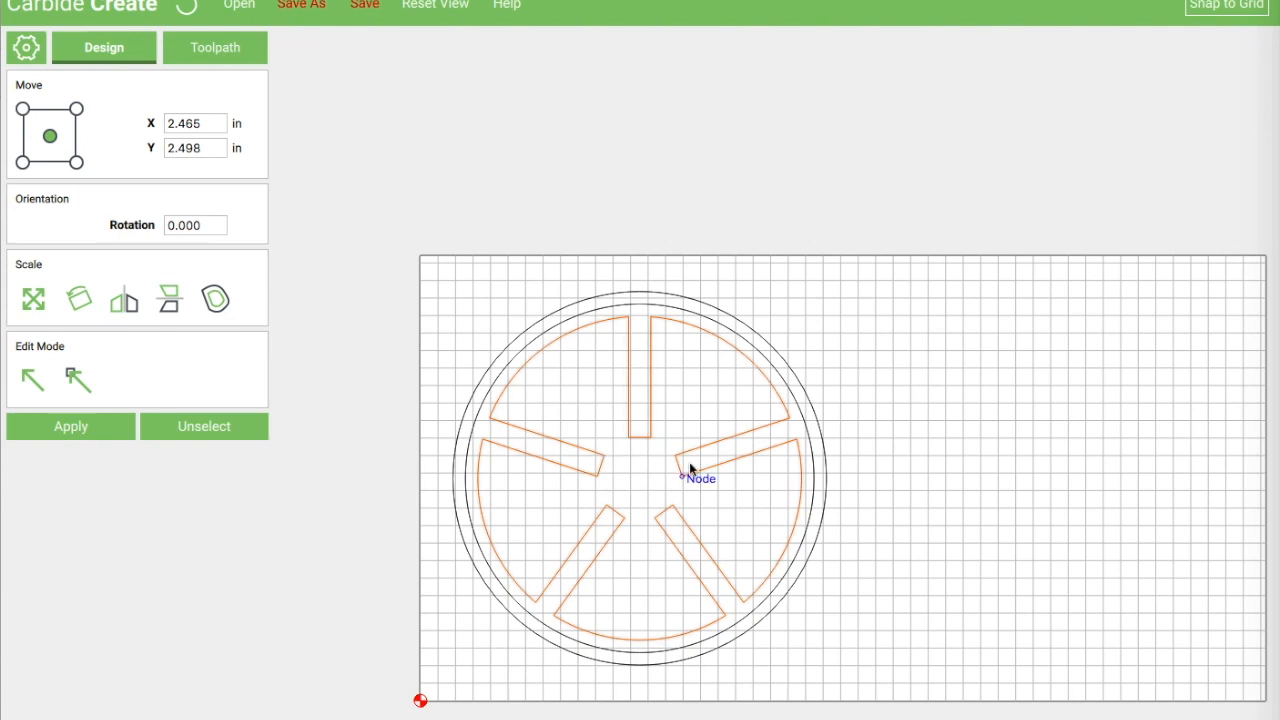
click(745, 408)
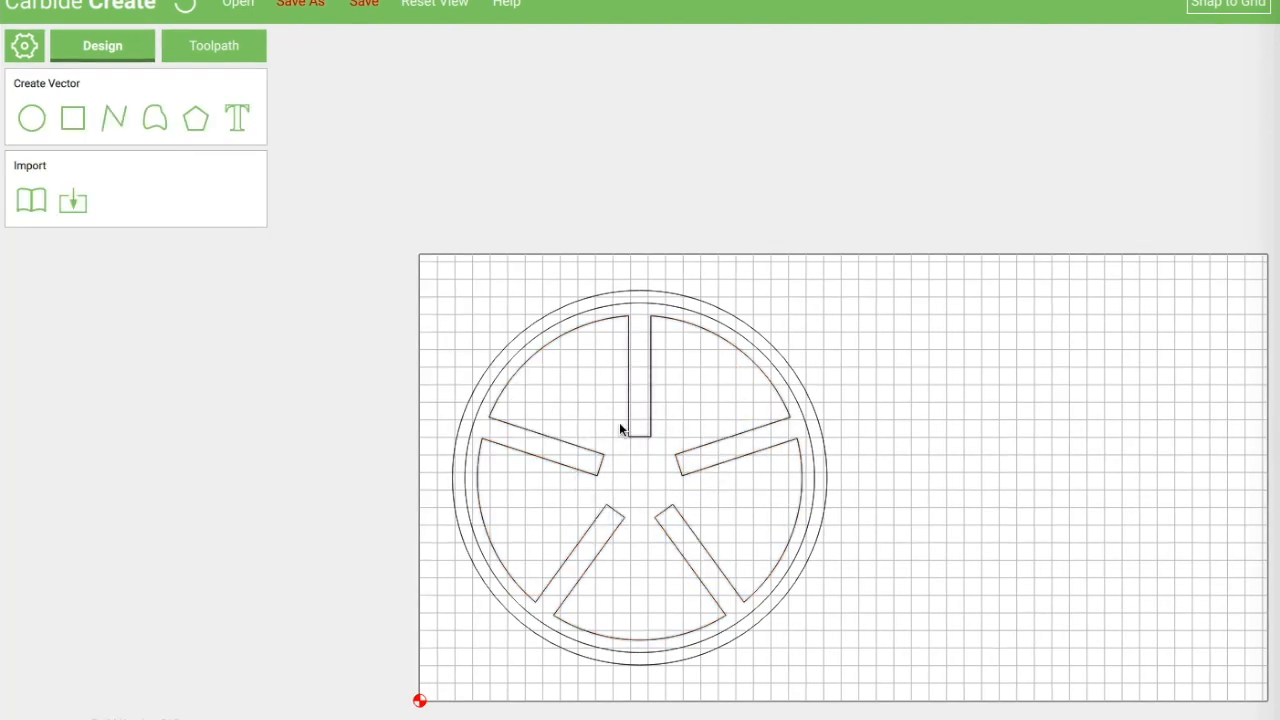
Step: Draw a circle at the common centre of the rings and set its radius to 0.9 in
click(33, 120)
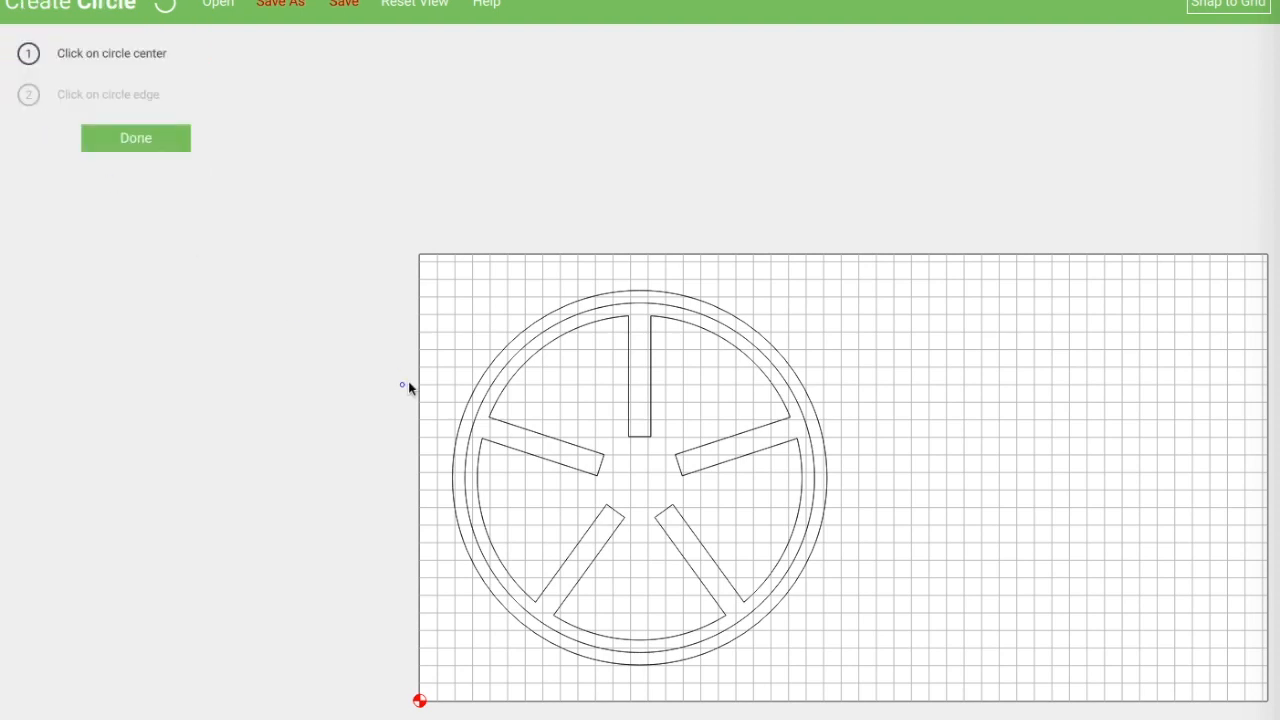
click(639, 478)
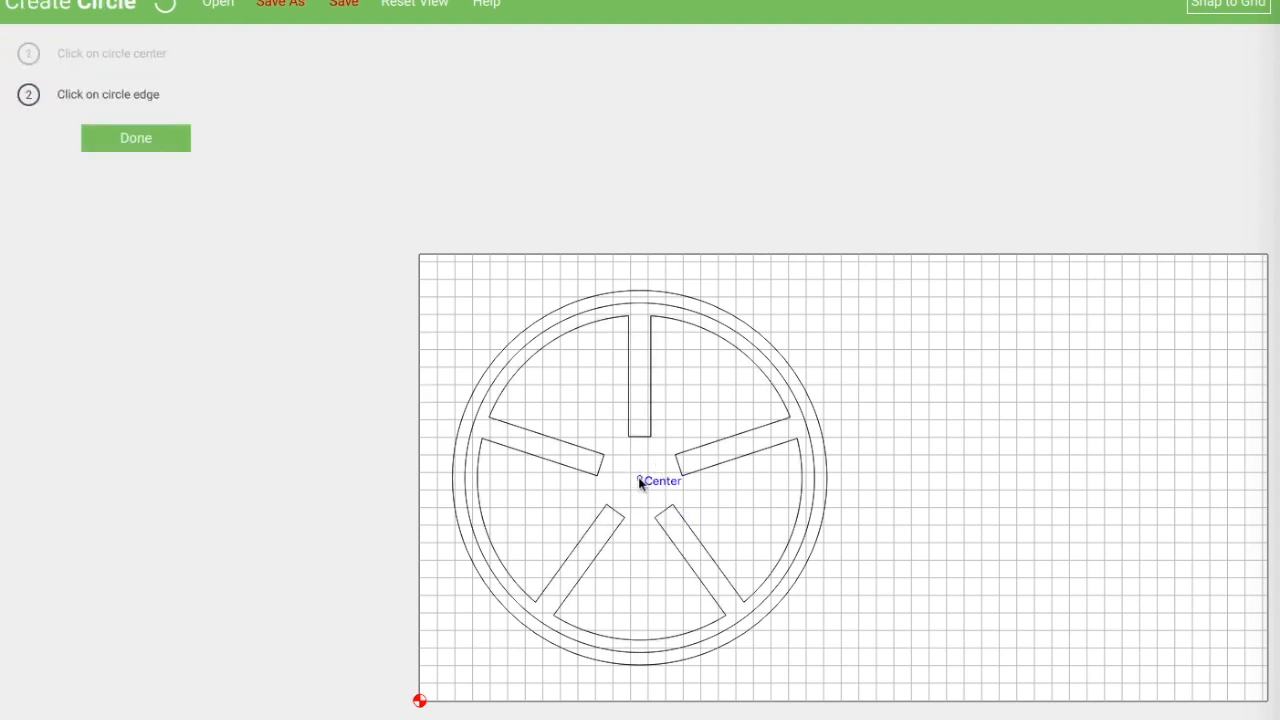
click(600, 425)
drag(207, 222, 176, 224)
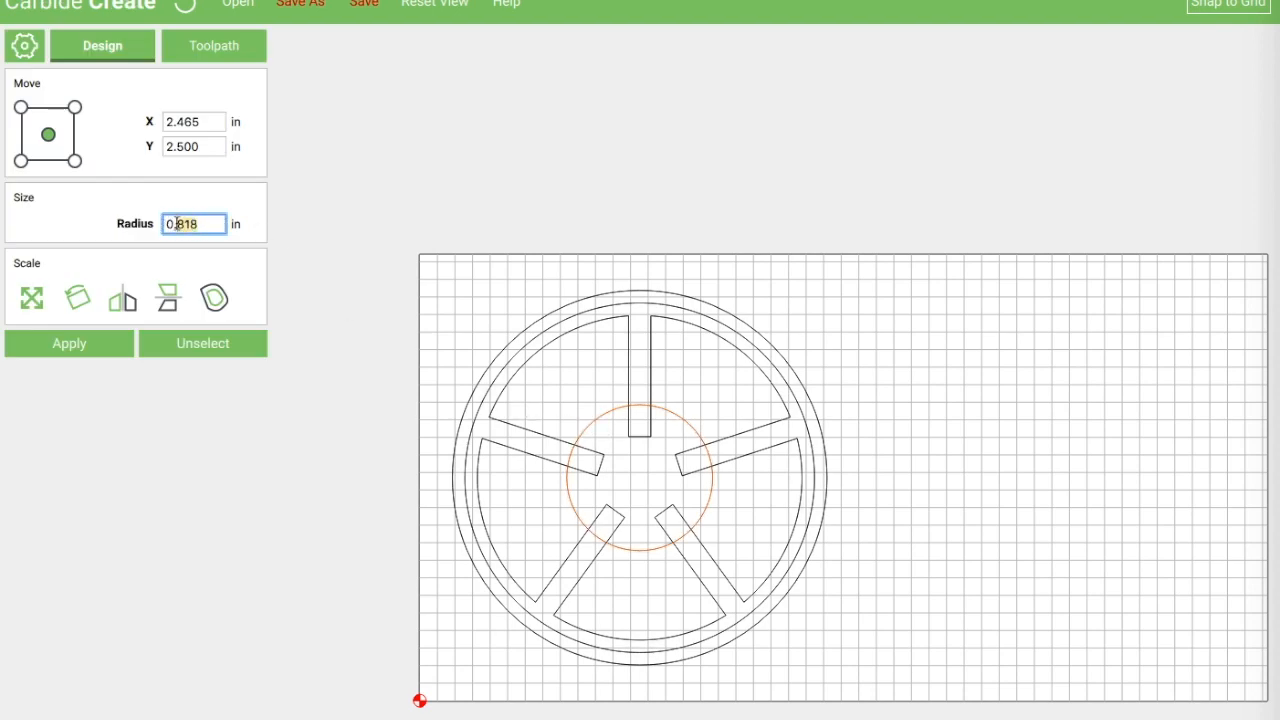
text(9)
click(80, 343)
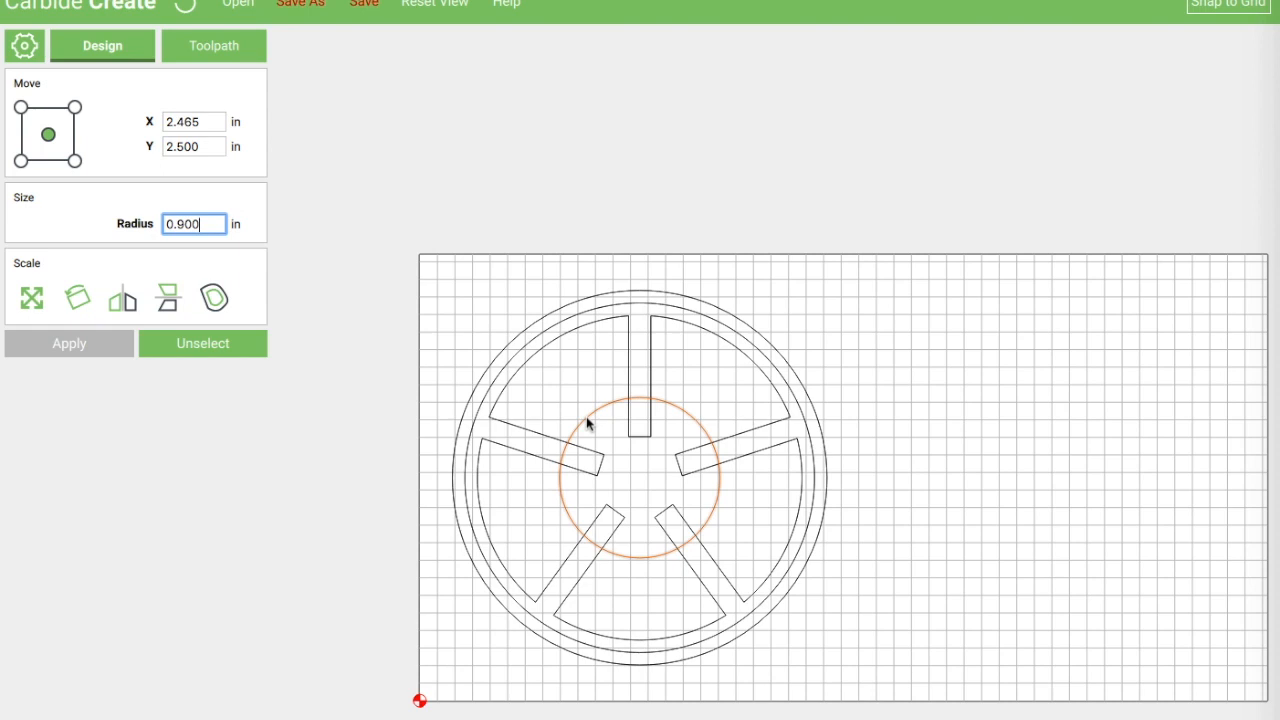
Step: Offset the 0.9 in radius centre circle inside by 0.25 in
click(213, 297)
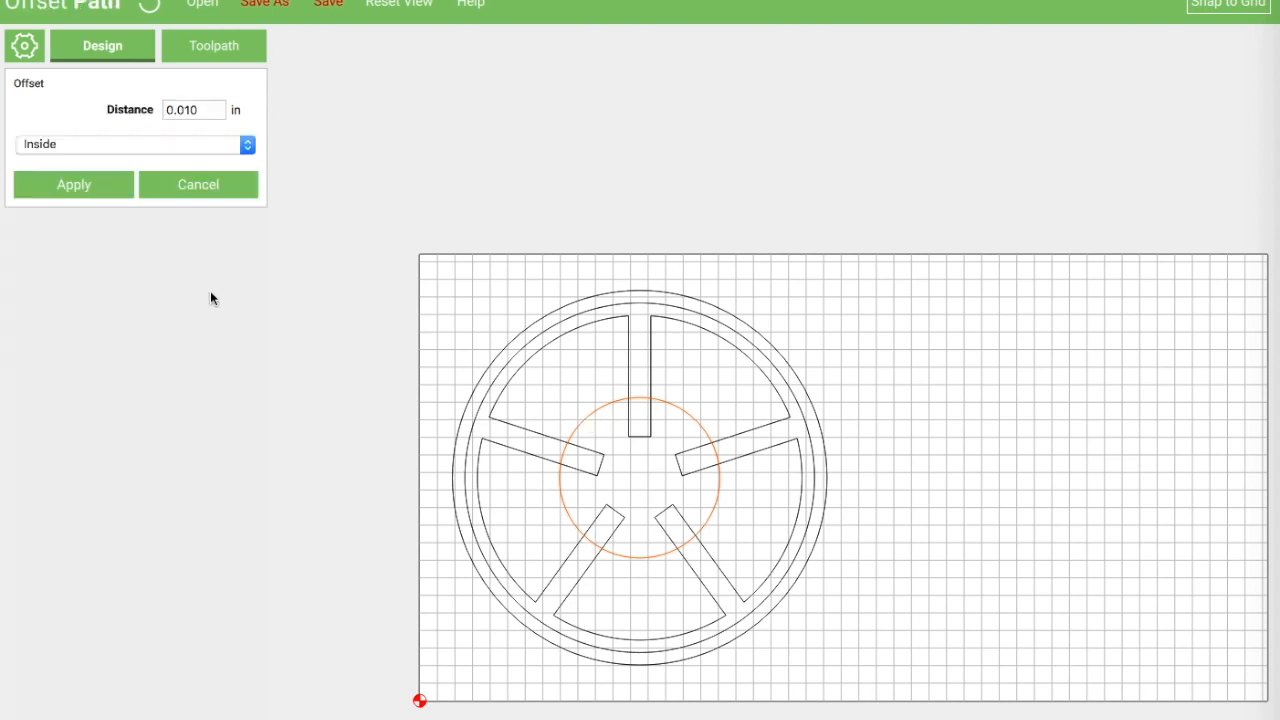
drag(201, 112, 178, 113)
text(25)
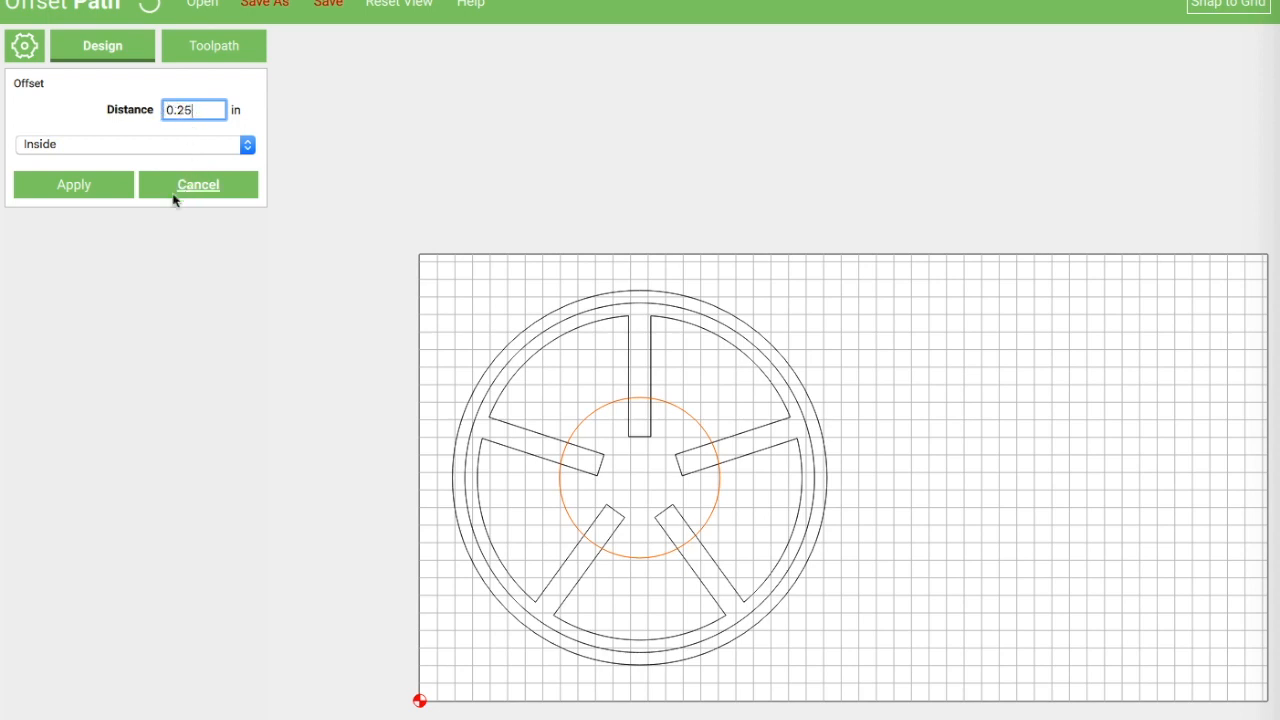
click(71, 183)
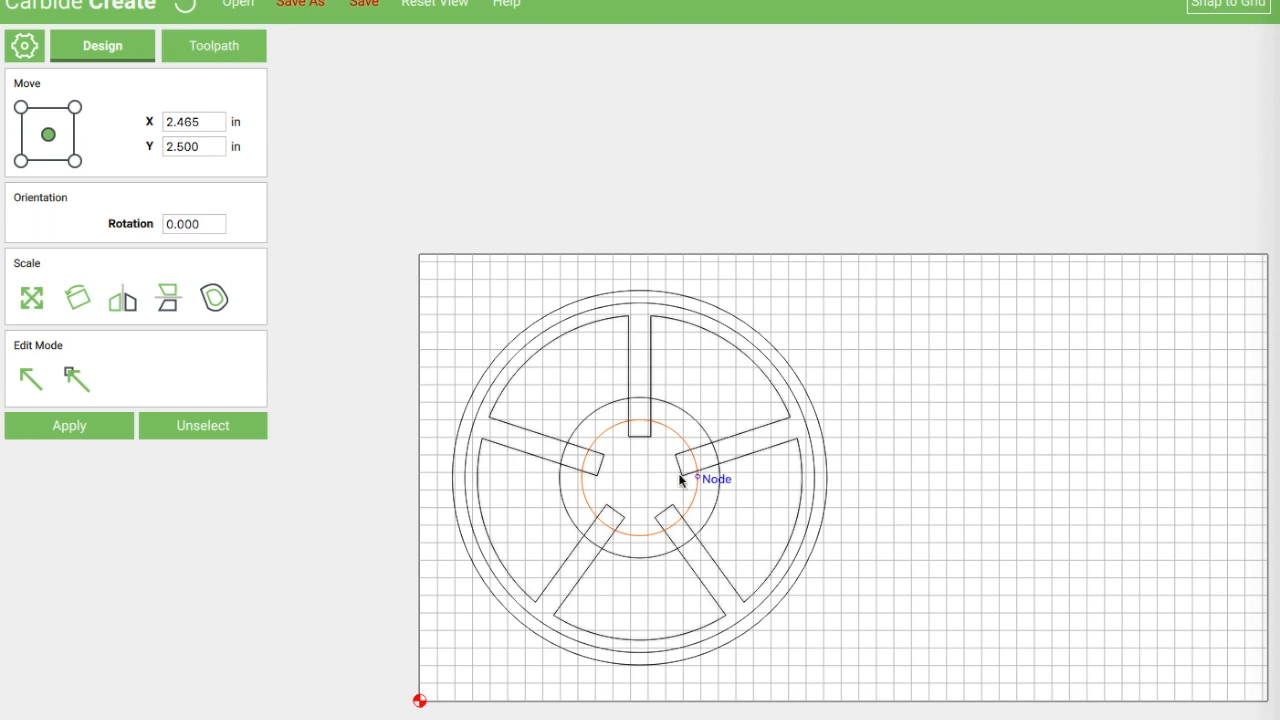
click(692, 385)
Step: Subtract the 0.9 in radius circle from the slotted inner shape to form five separate windows between the spokes
click(650, 356)
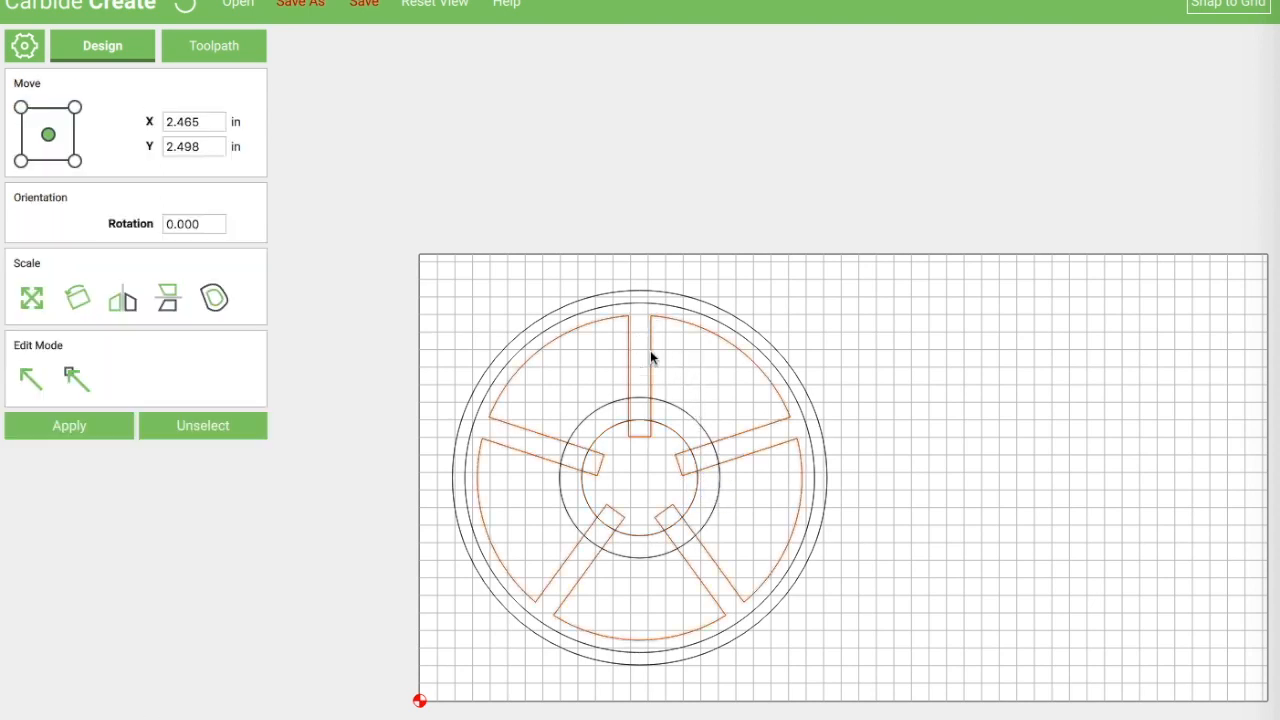
click(697, 427)
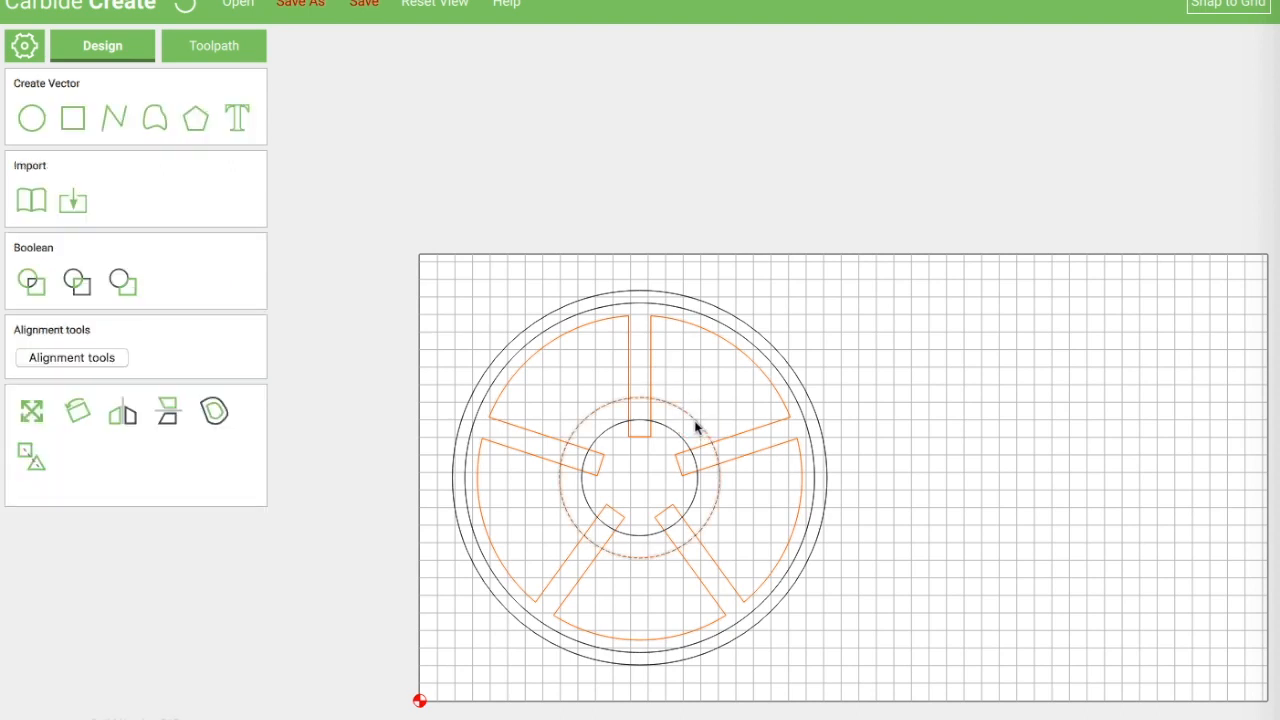
click(126, 282)
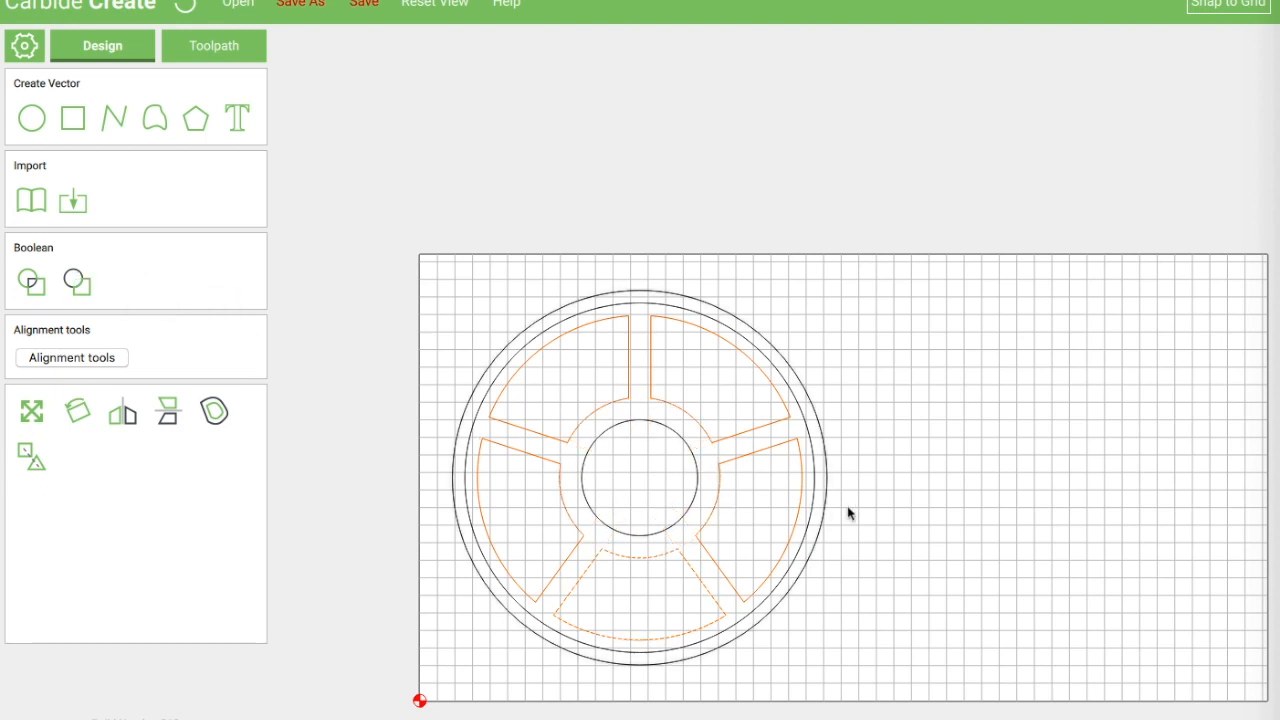
click(906, 508)
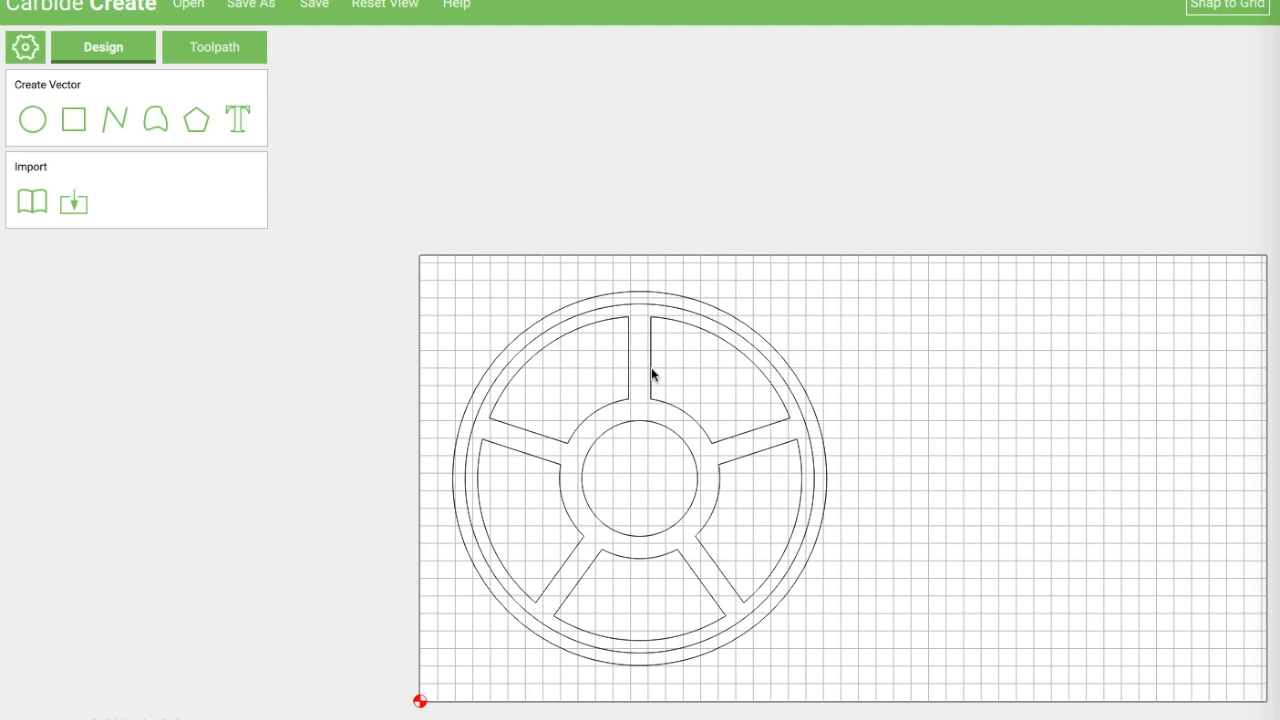
Step: Draw a rectangle about 0.394 in square in the empty area beside the wheel
click(74, 120)
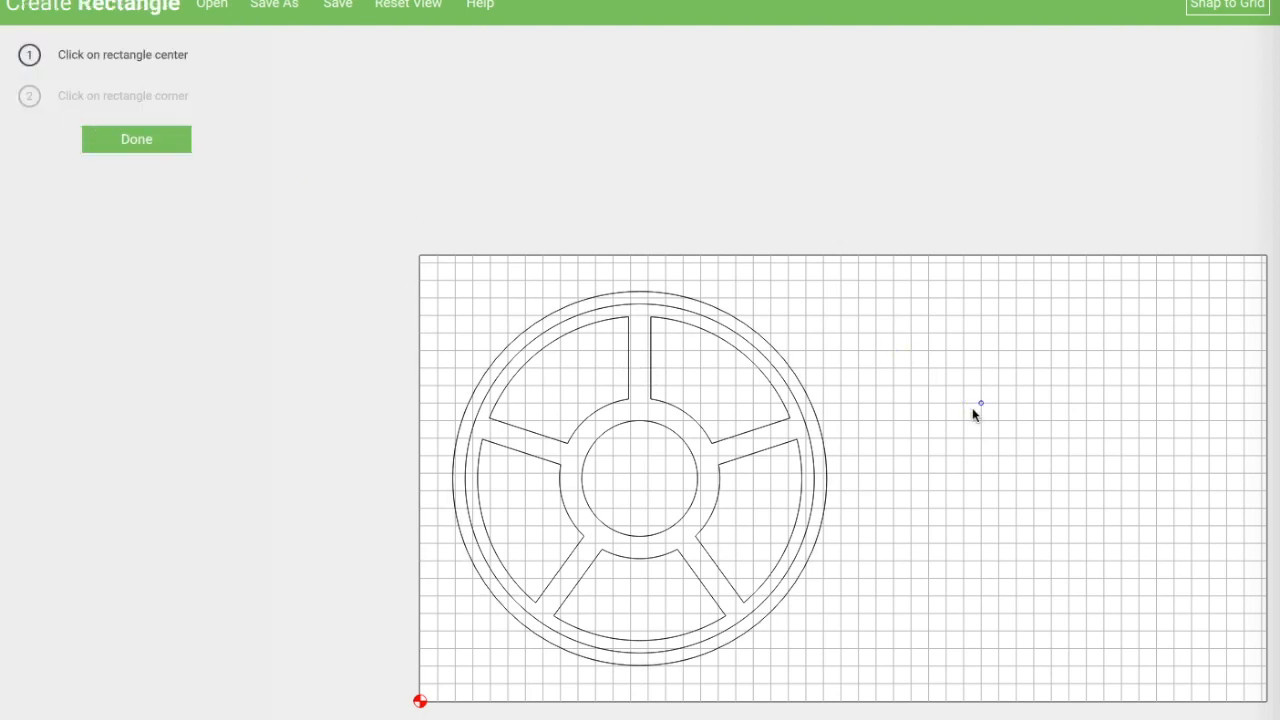
click(975, 411)
click(965, 392)
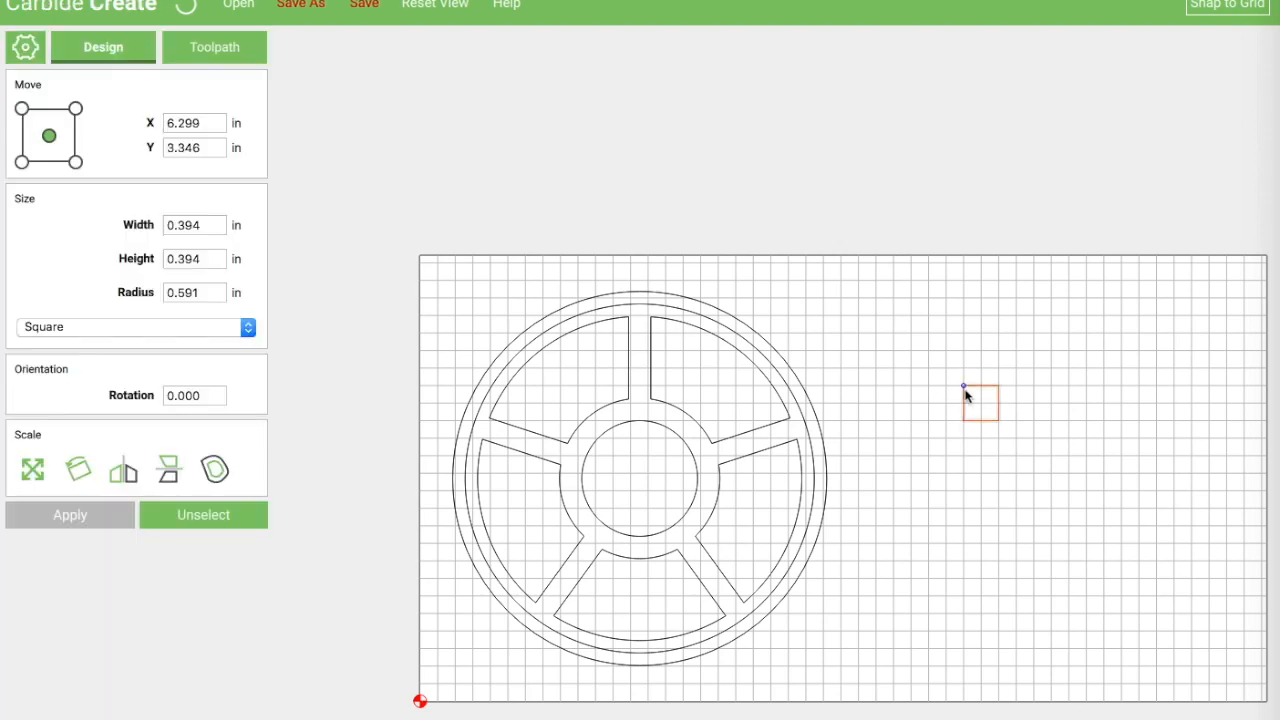
Step: Set the small rectangle's width to 0.128 in and height to 0.325 in, and give it Fillet corners
drag(205, 225, 179, 225)
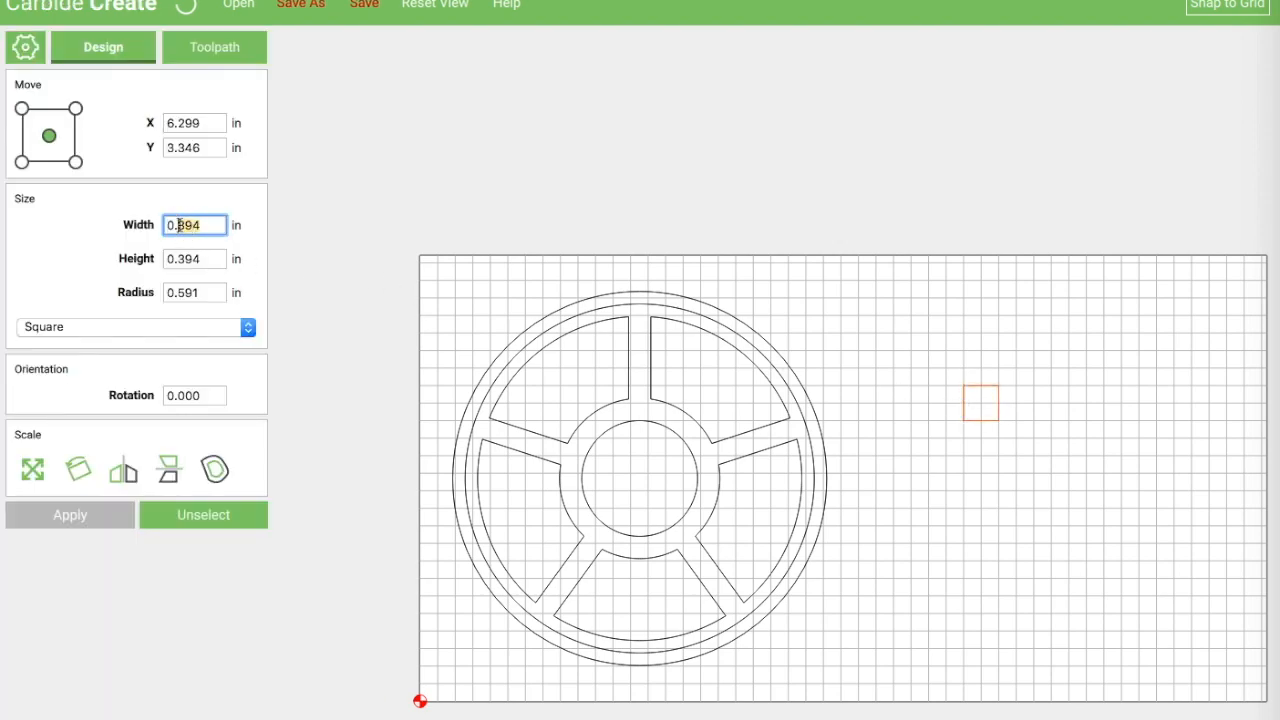
text(128)
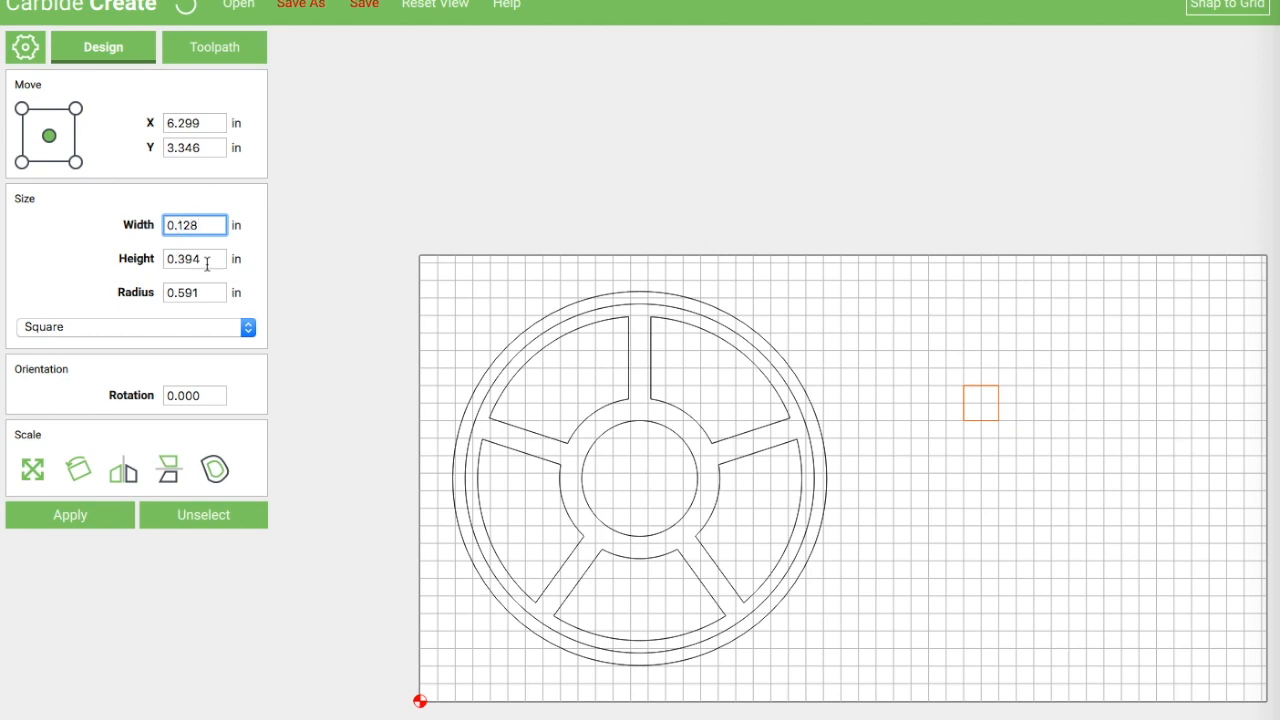
drag(206, 262, 178, 262)
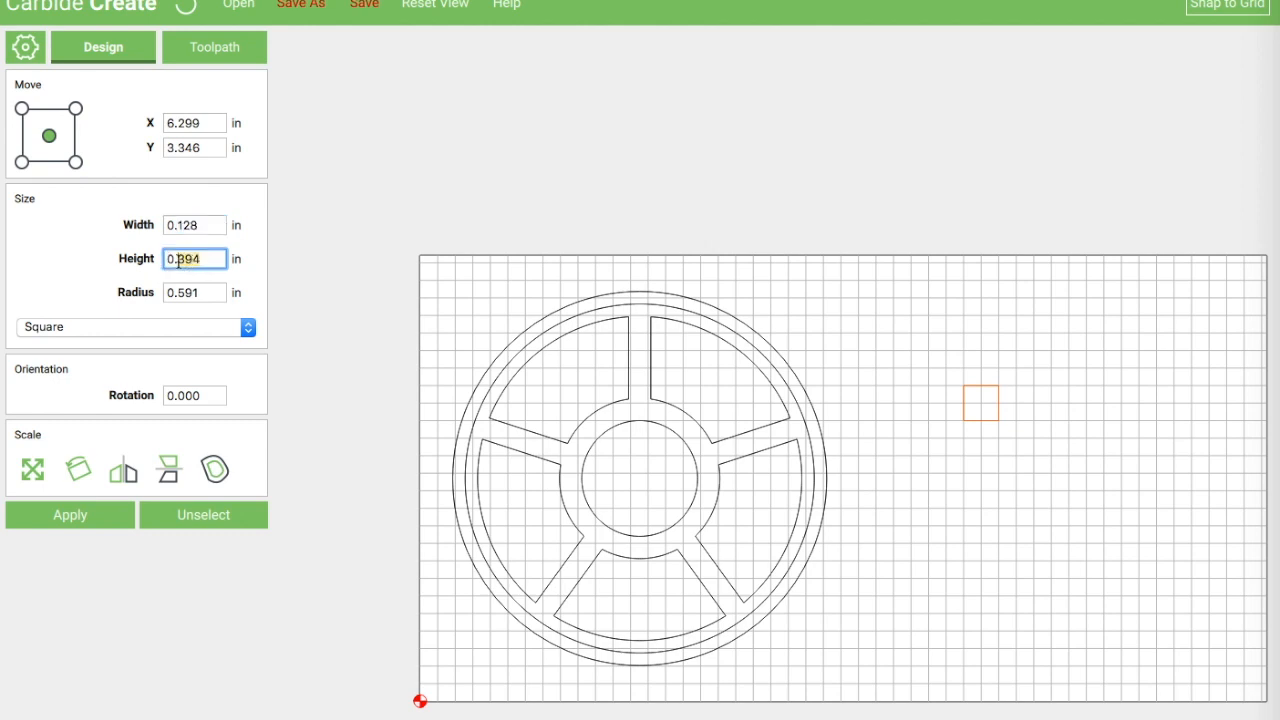
text(5)
click(164, 332)
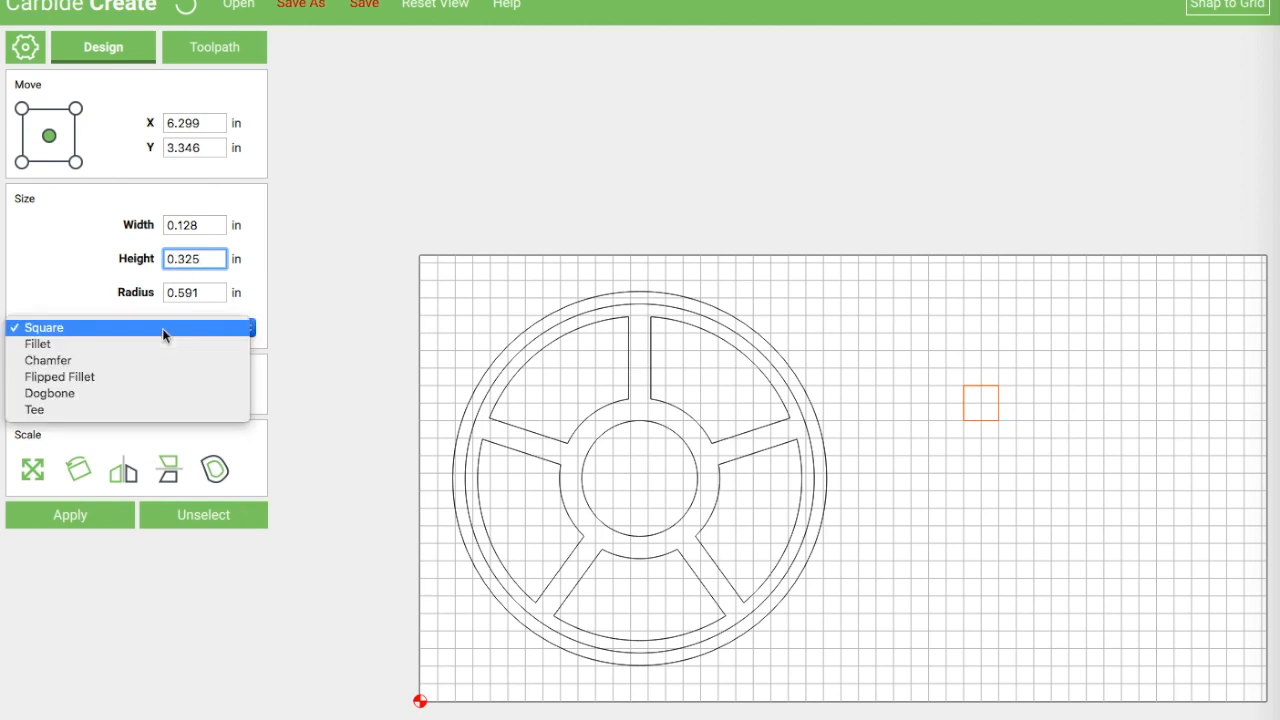
click(162, 344)
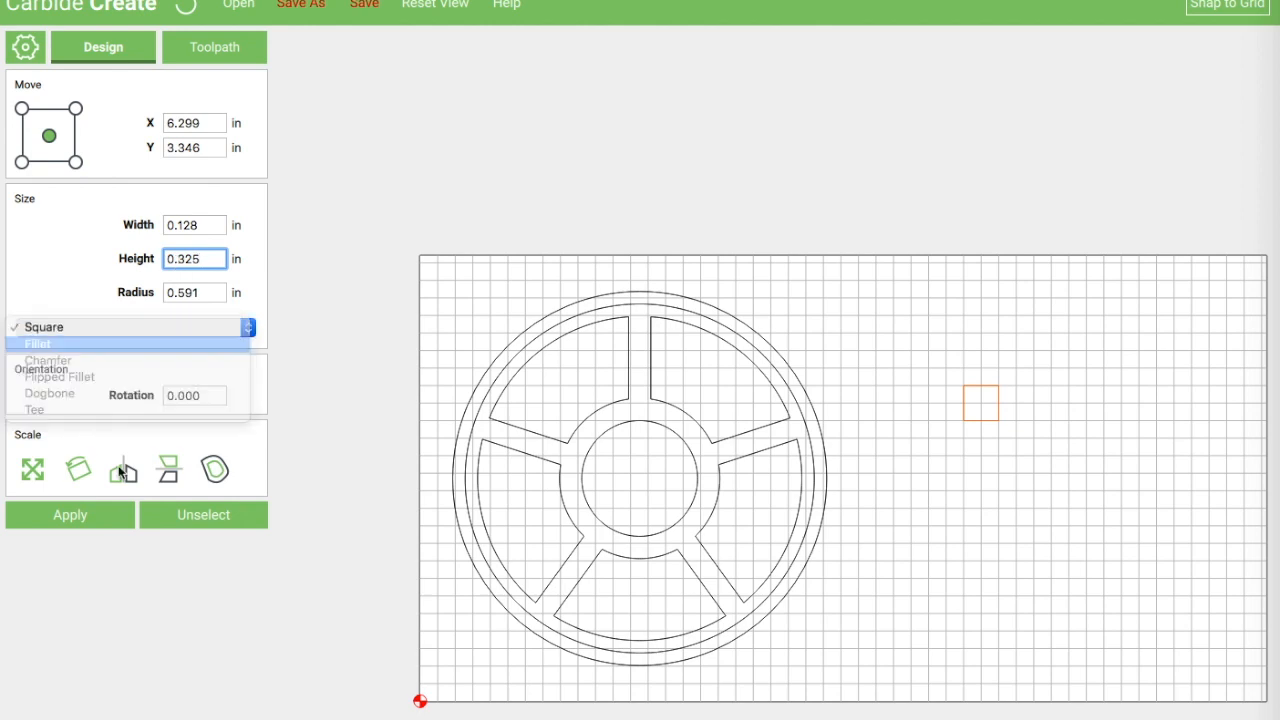
click(70, 516)
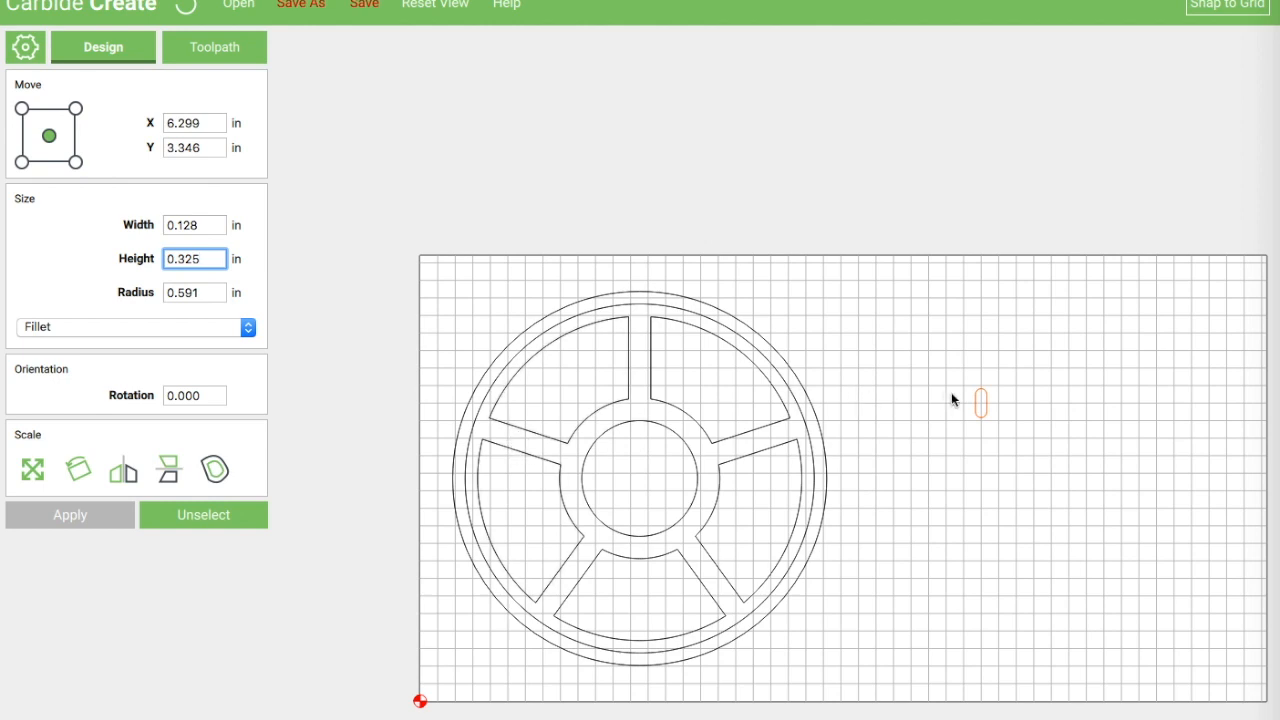
Step: Rotate the small filleted slot by 72 degrees about its own centre
click(72, 476)
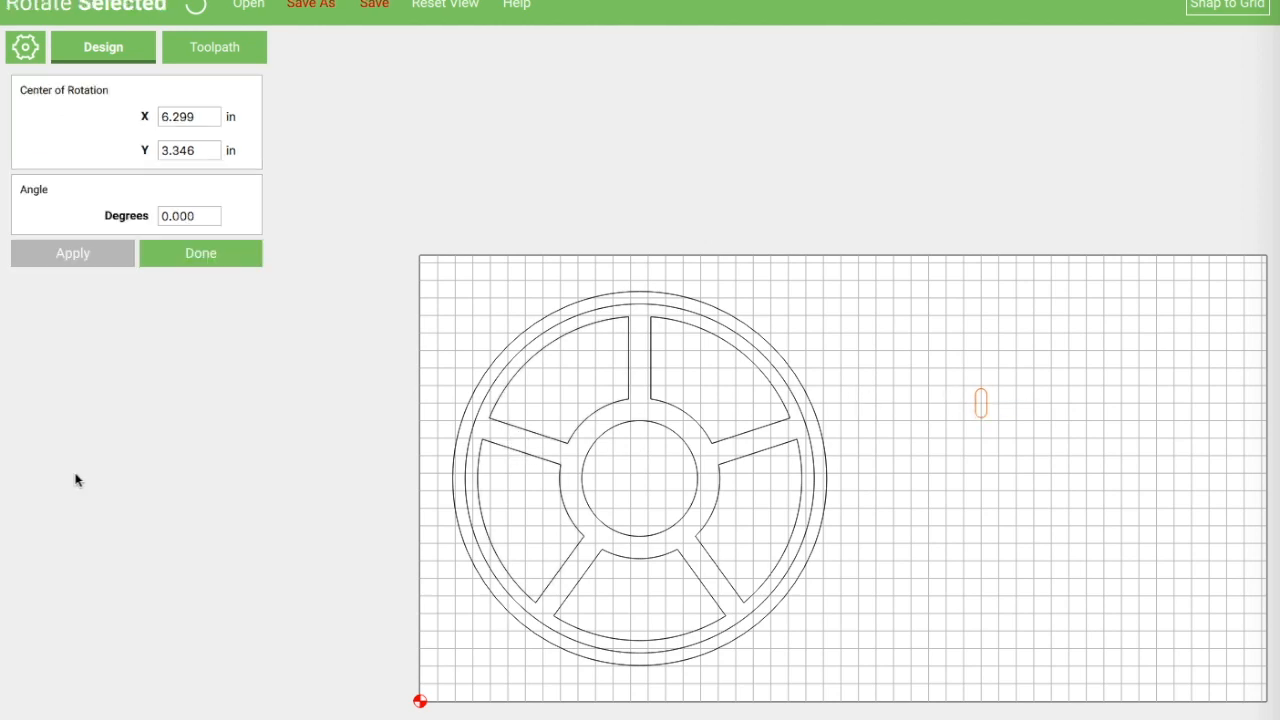
click(163, 216)
text(72)
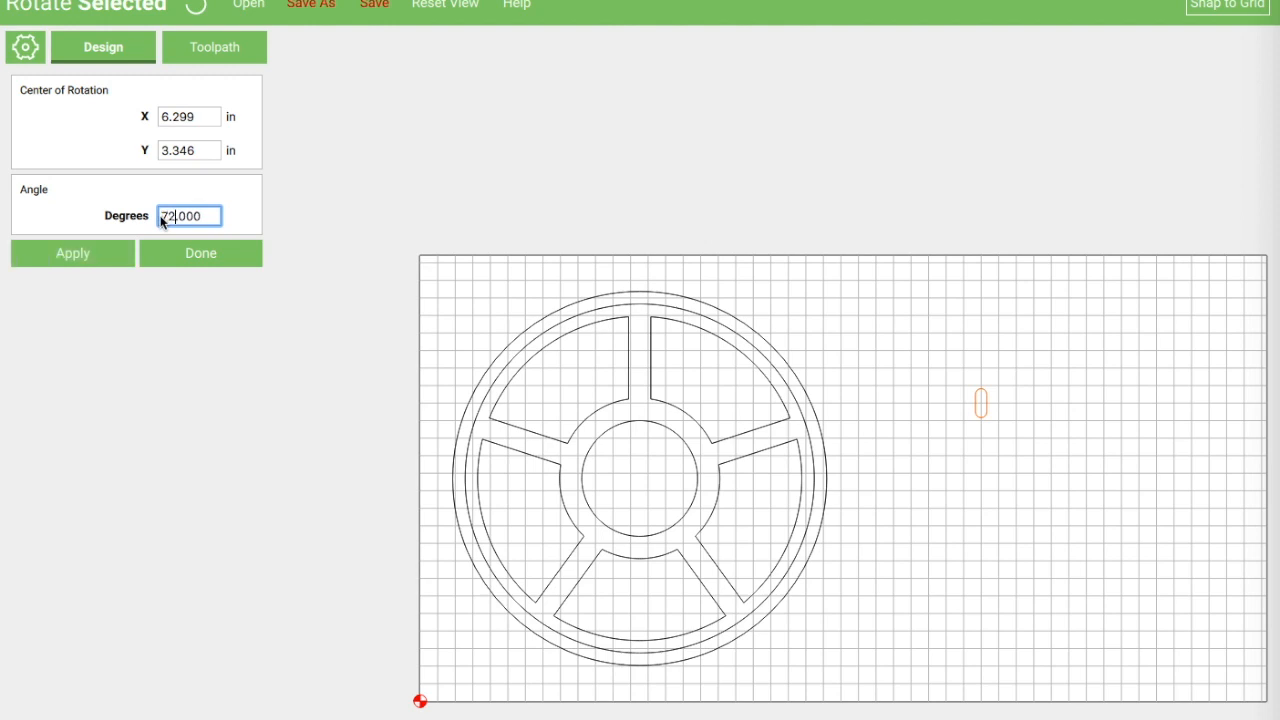
click(89, 250)
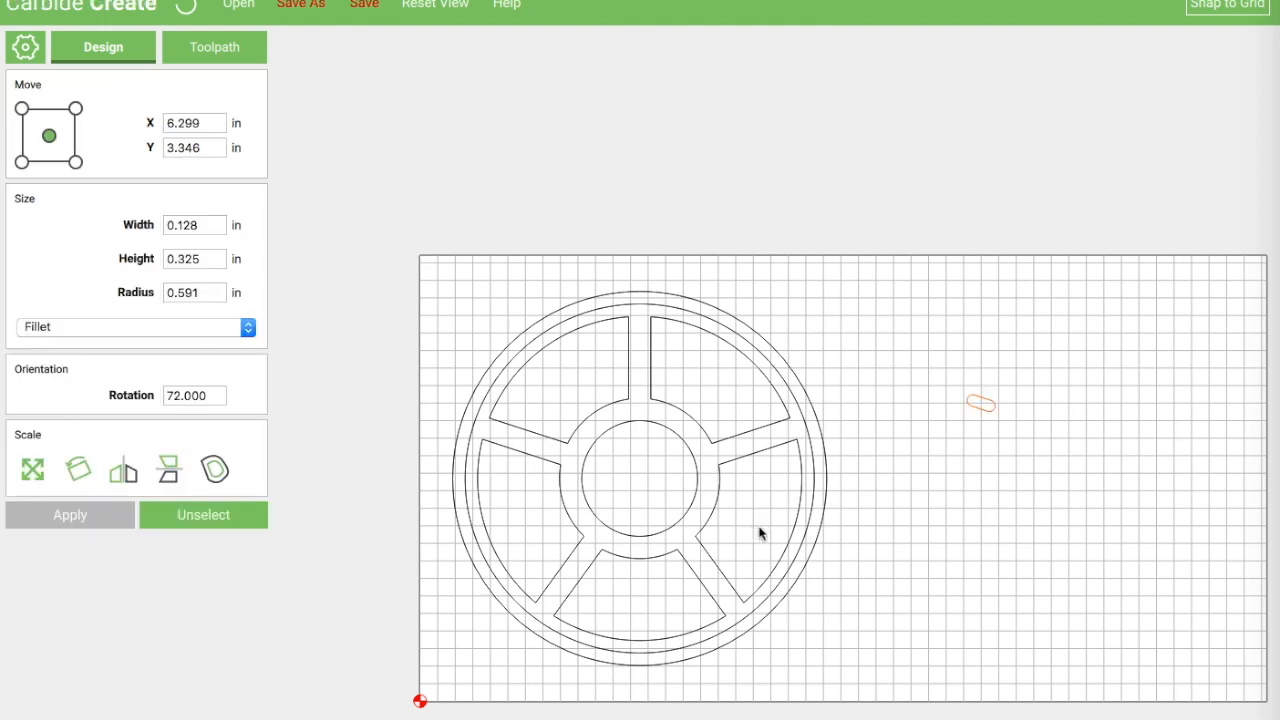
Step: Move the slot onto the wheel's upper-left spoke near the rim, at about X 0.902, Y 3.011 in, with grid snapping off
drag(985, 409, 502, 437)
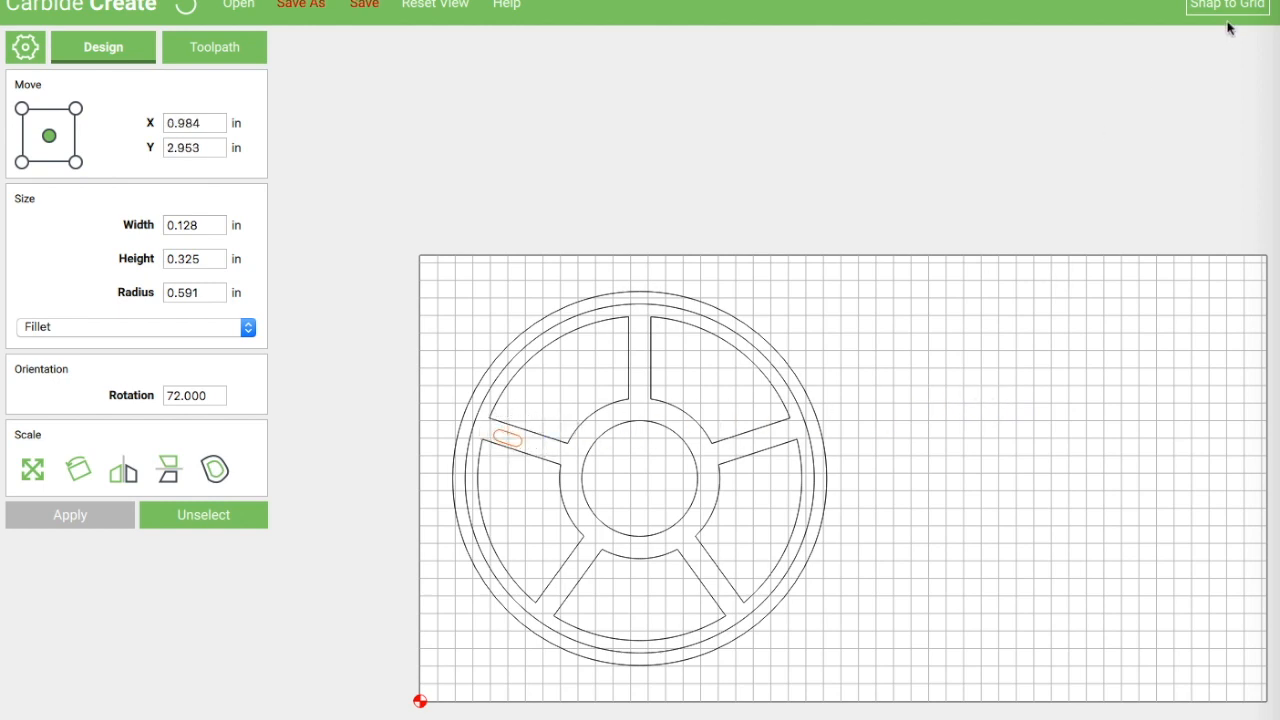
click(508, 440)
drag(508, 440, 501, 437)
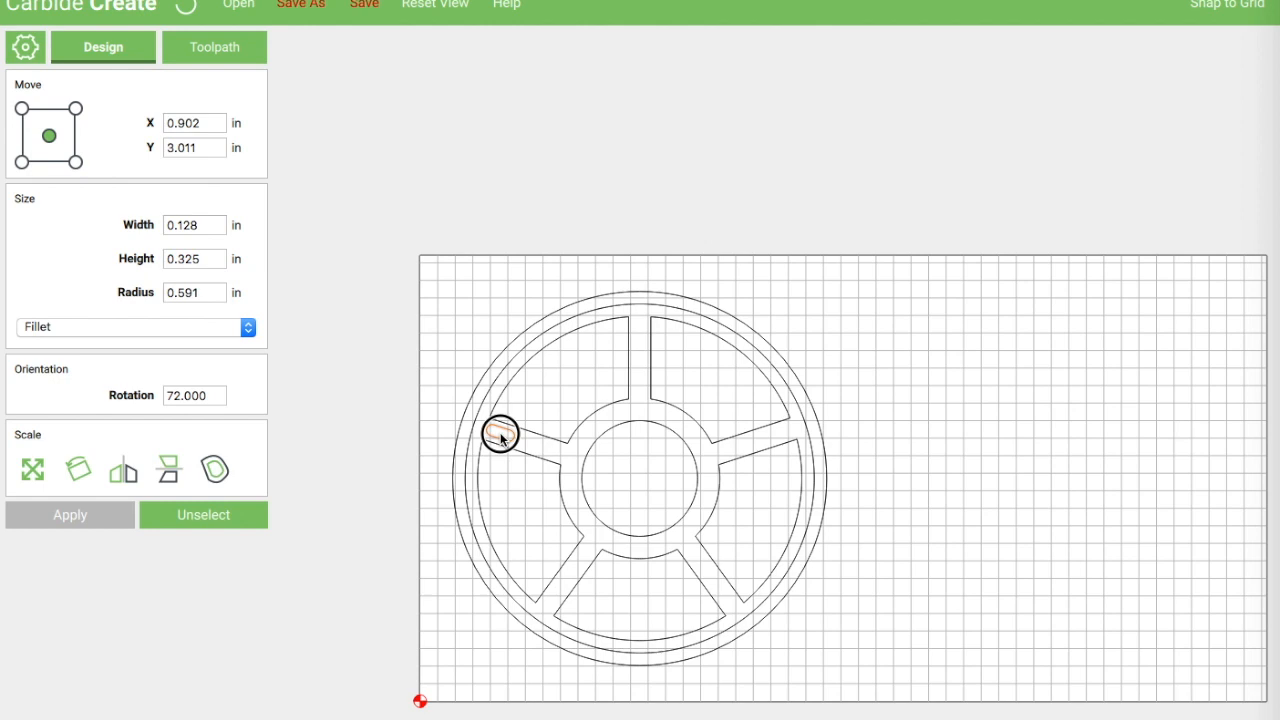
Step: Duplicate the slot, mirror the copy horizontally and move it onto the upper-right spoke near the rim
click(578, 458)
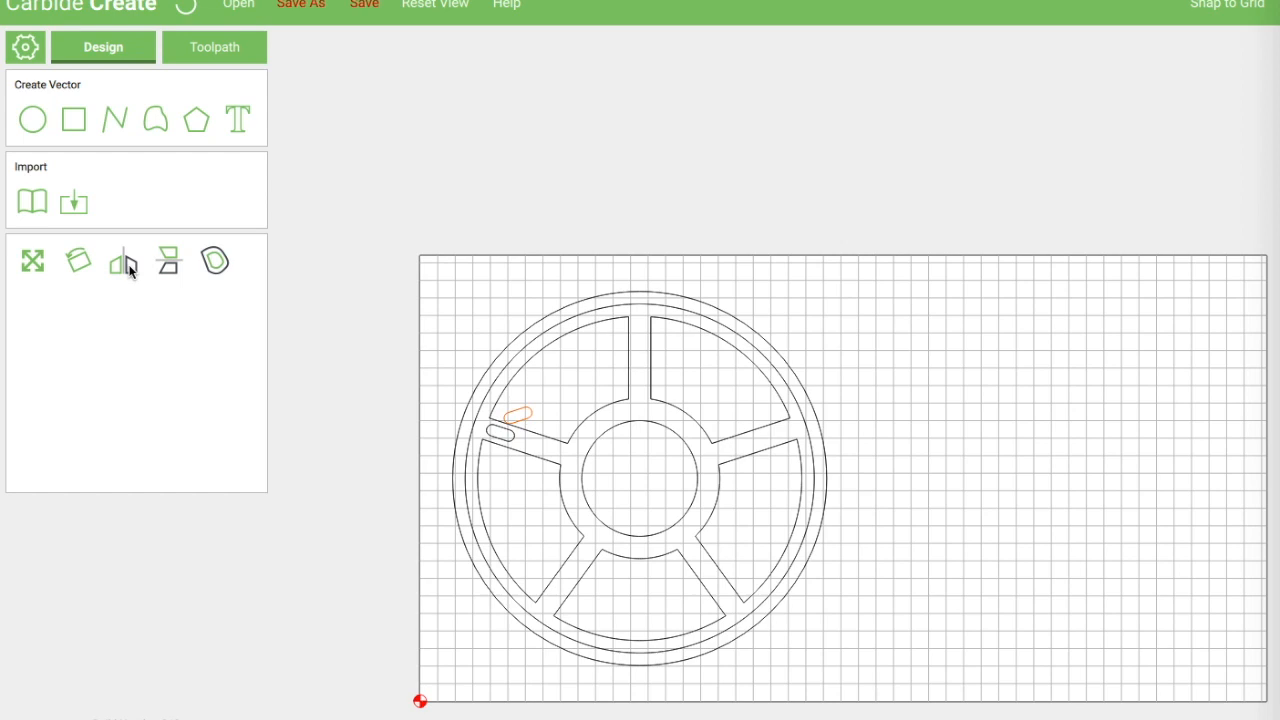
drag(523, 417, 807, 440)
scroll(807, 440, up, 2)
scroll(805, 443, up, 1)
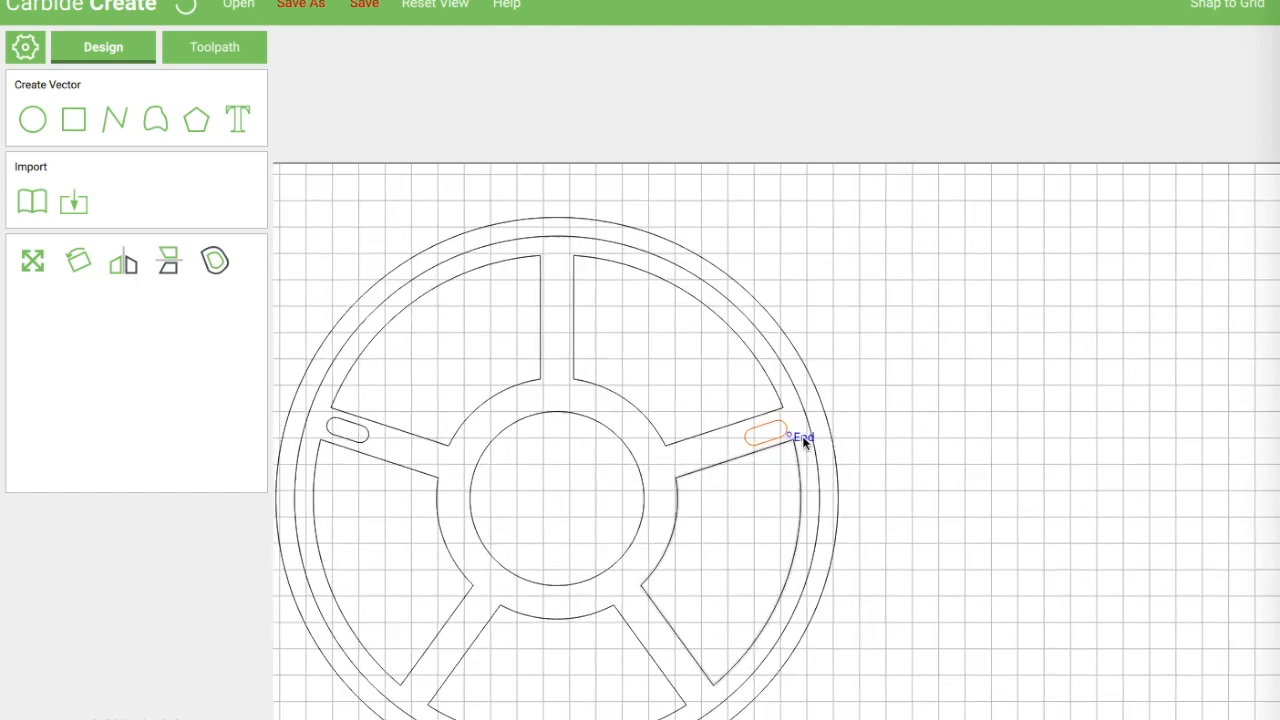
Step: Nudge both slots outward to the rim ends of their spokes, with the left one at about X 0.831, Y 3.024 in
drag(768, 438, 774, 432)
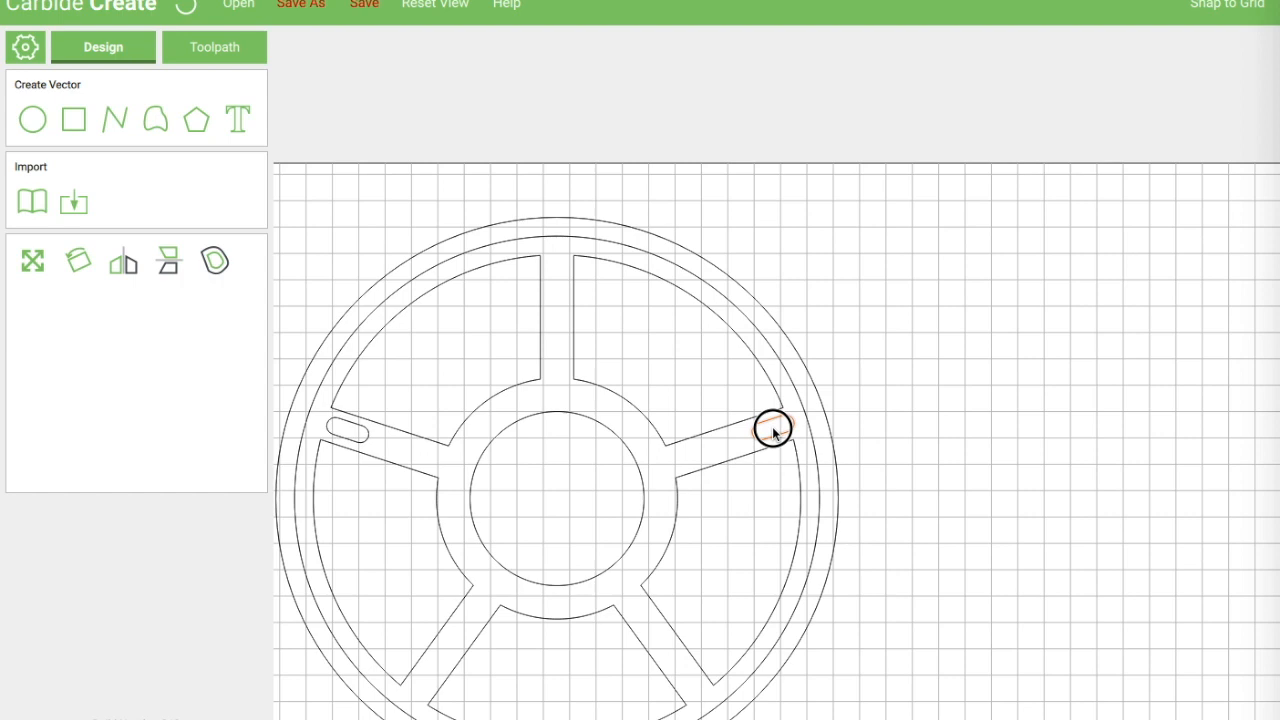
drag(774, 432, 771, 429)
drag(345, 430, 338, 431)
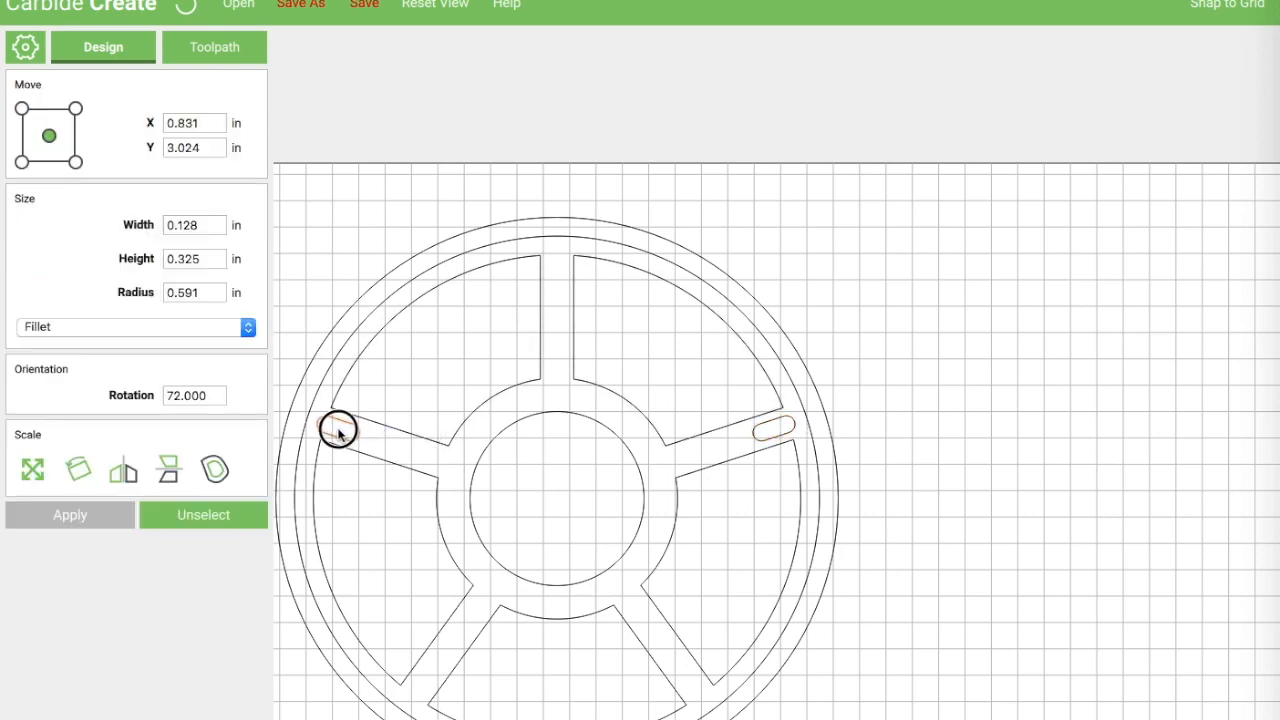
drag(338, 431, 340, 432)
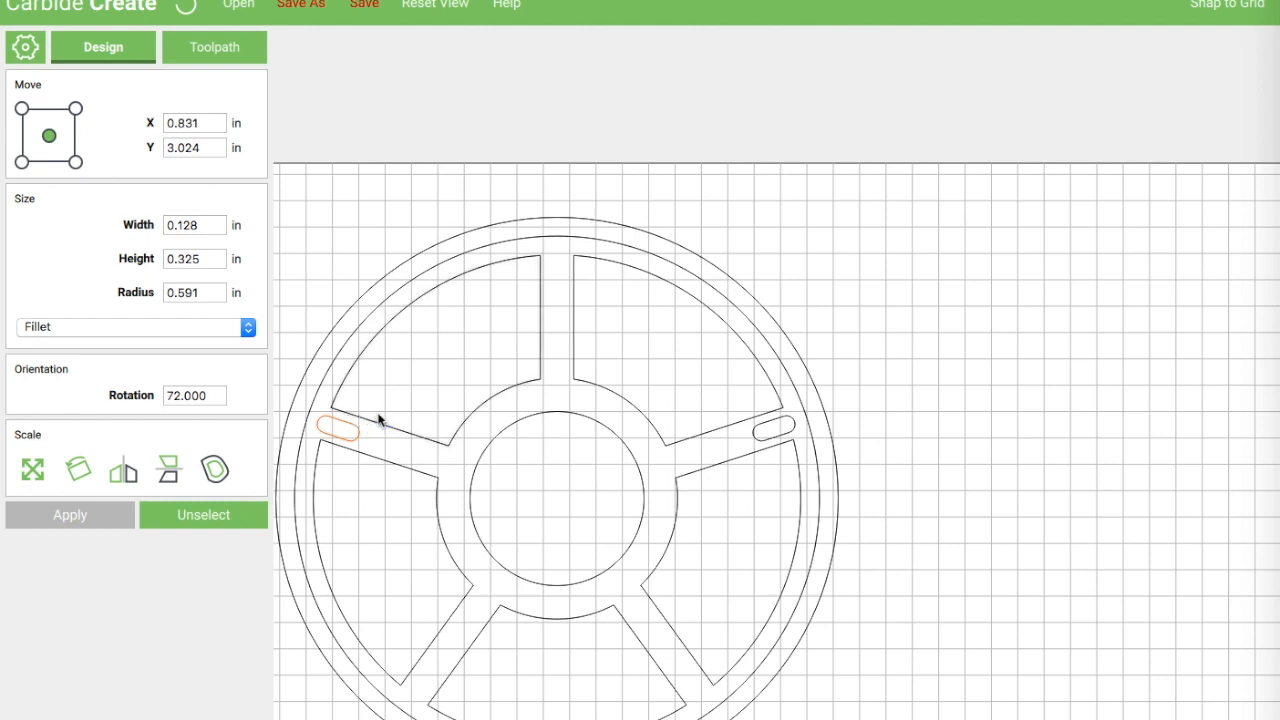
Step: Edit the nodes of the upper-left window and delete its outer corner node beside the left slot
click(400, 394)
click(406, 432)
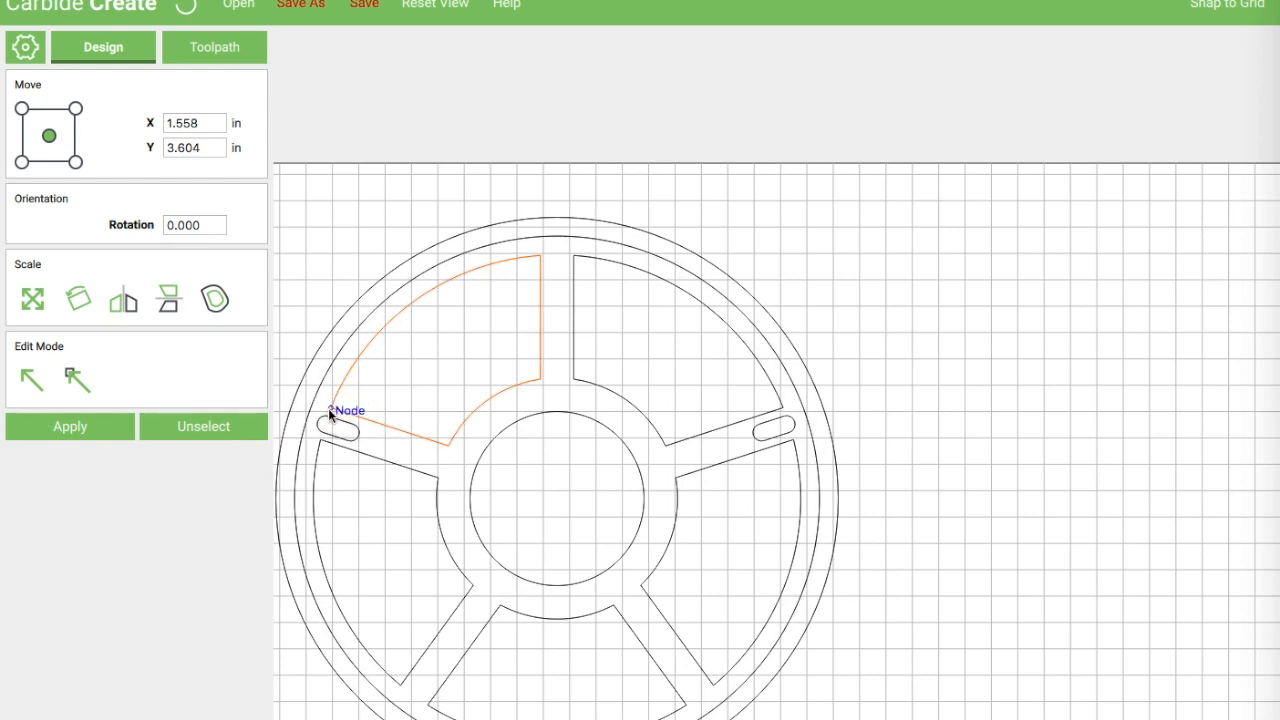
click(72, 378)
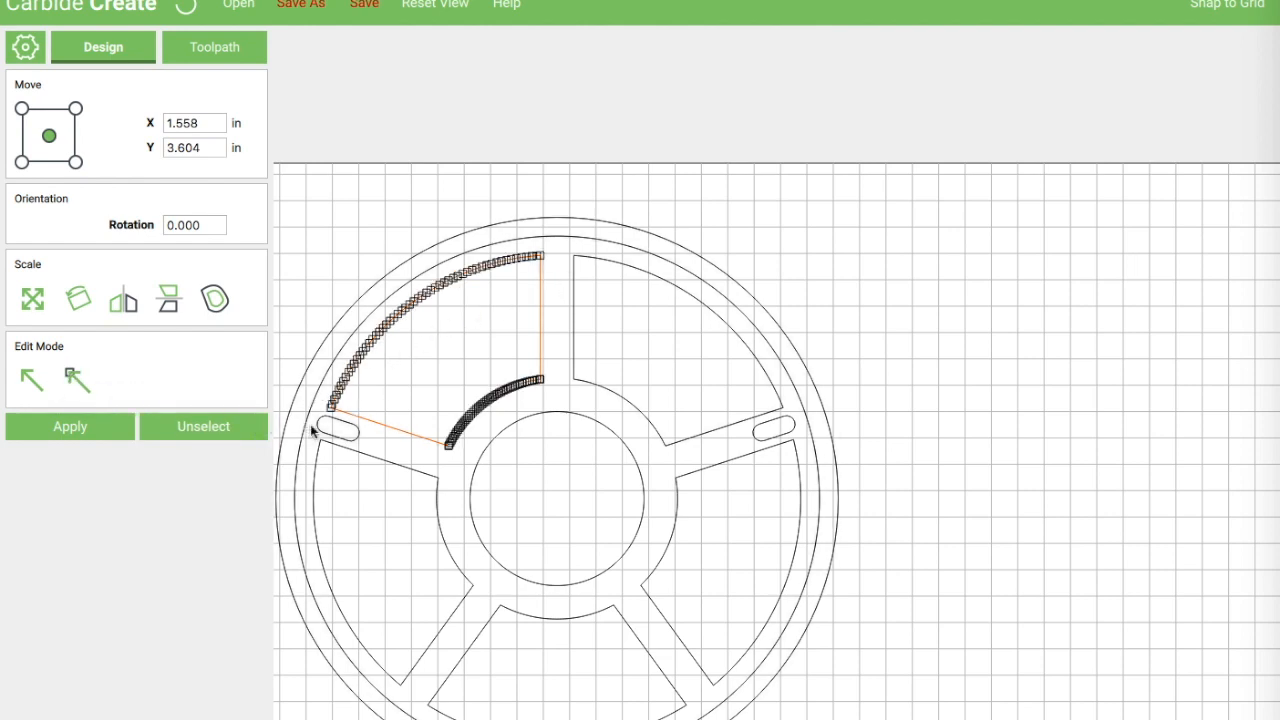
scroll(327, 428, up, 8)
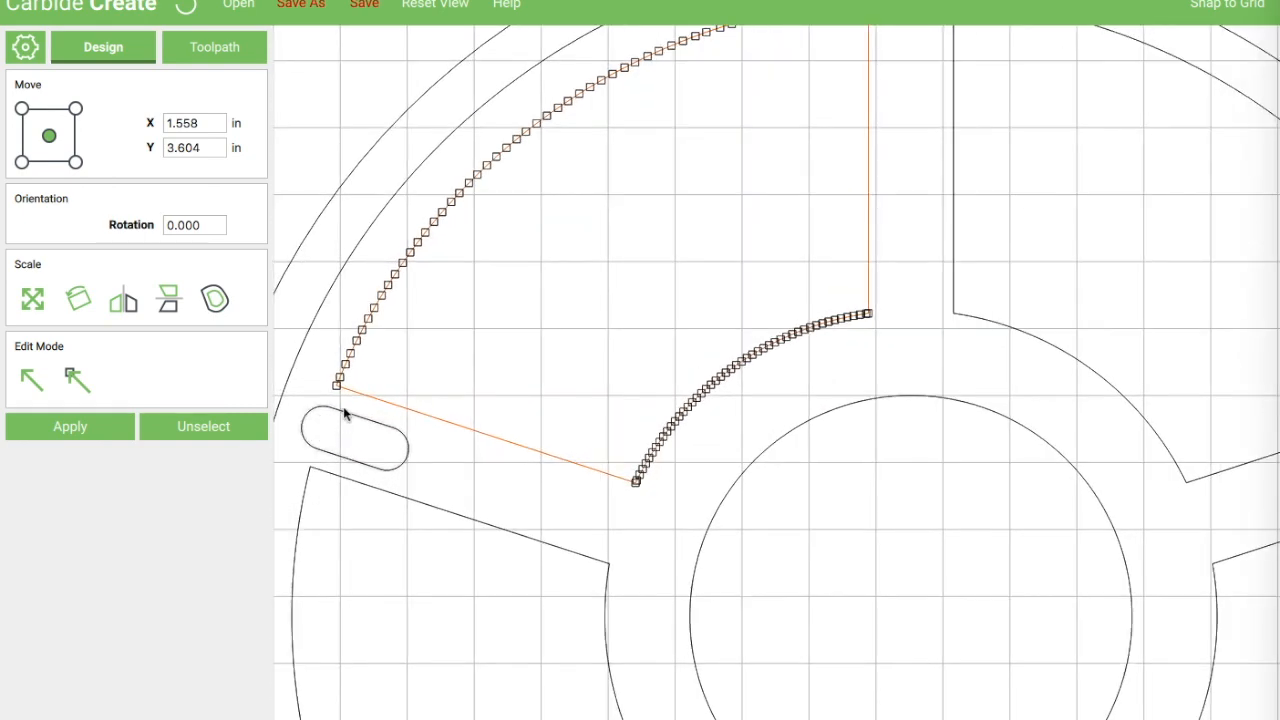
click(336, 387)
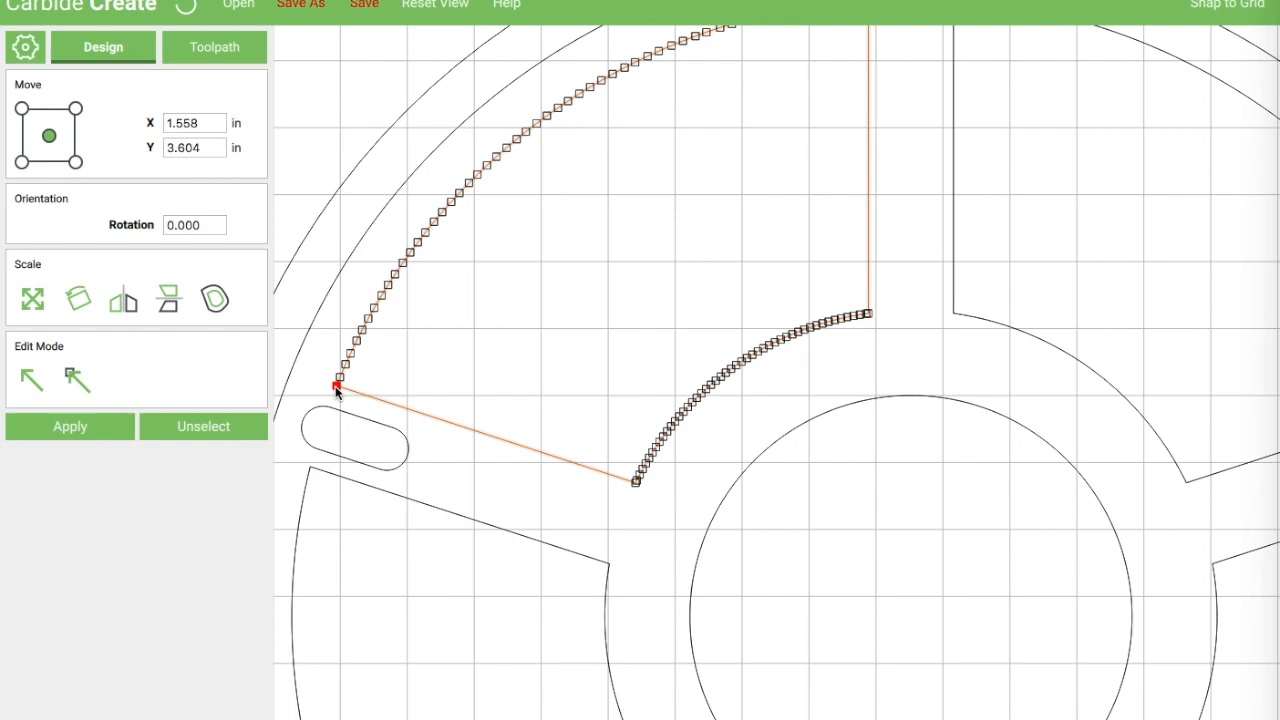
right_click(336, 388)
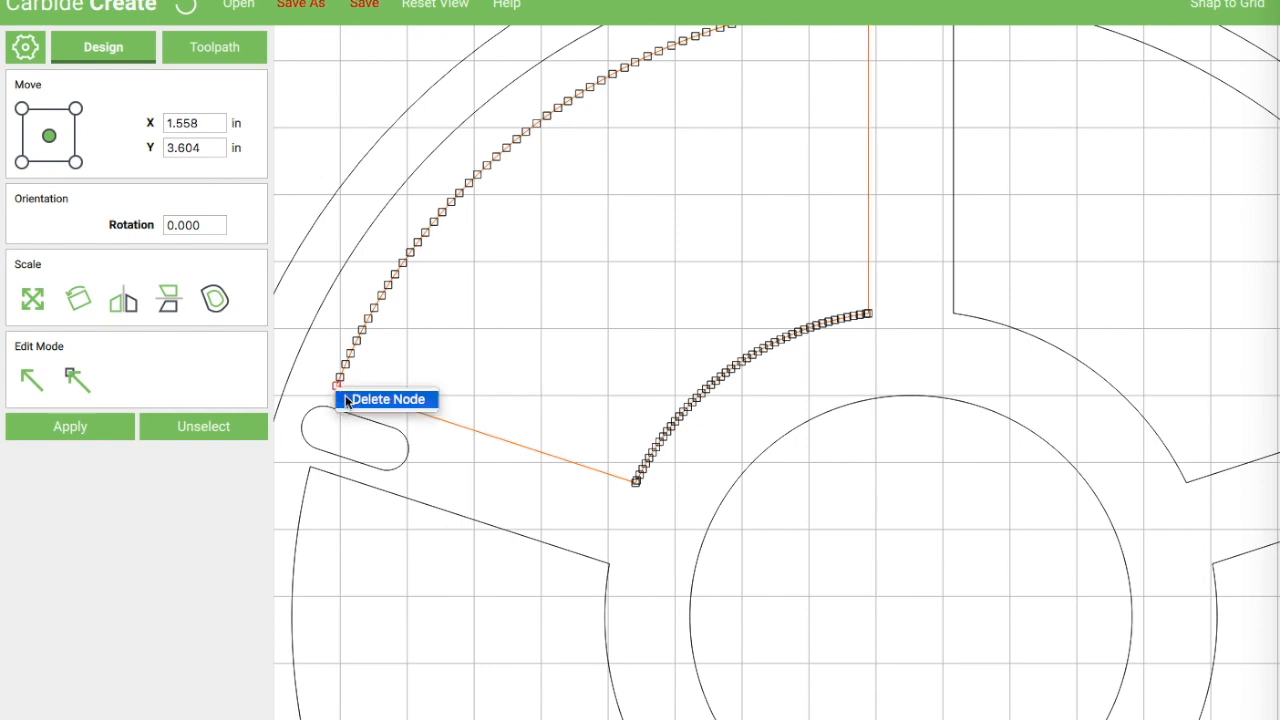
click(385, 399)
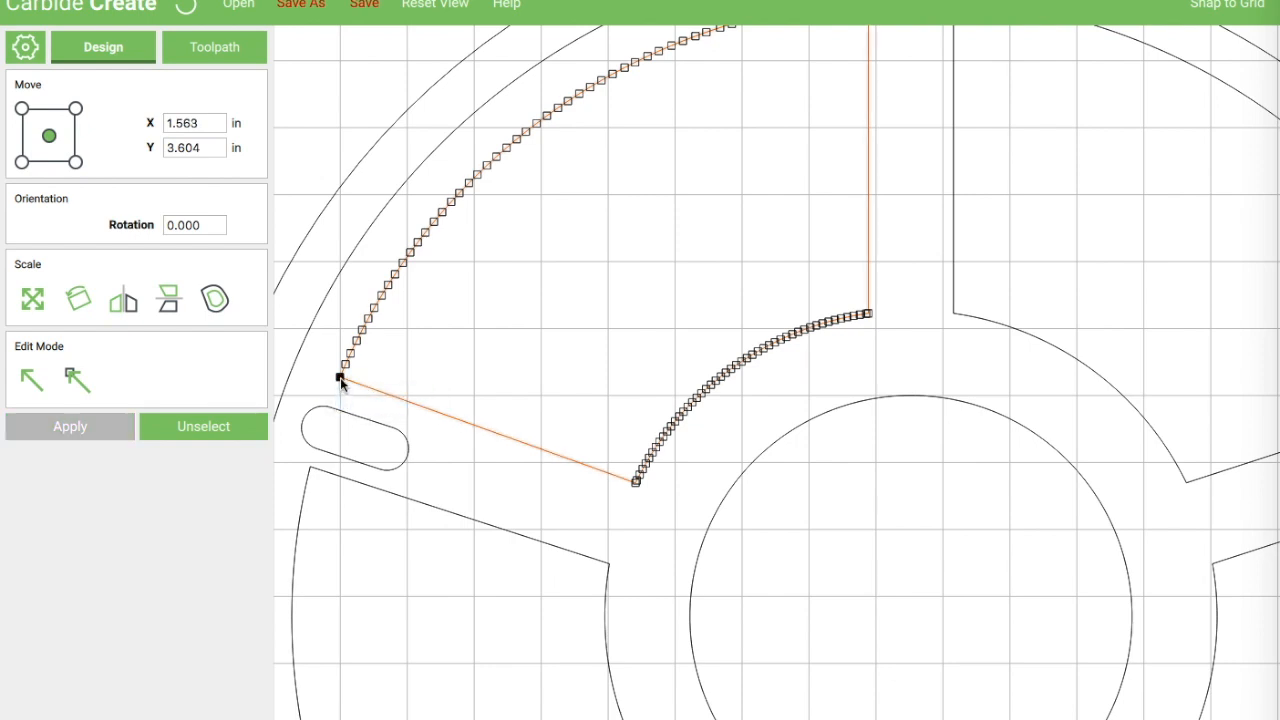
Step: Delete the next two nodes along the upper-left window's outer arc to widen the spoke, and deselect the window
click(340, 381)
right_click(339, 381)
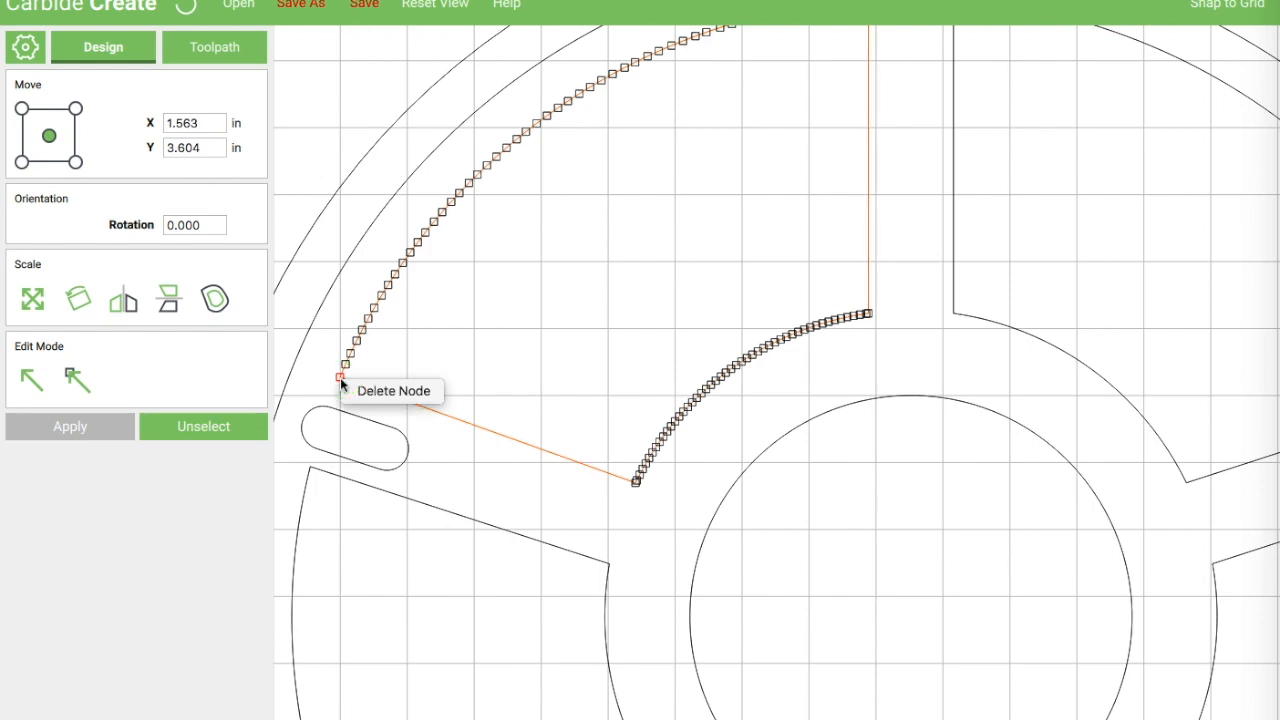
click(390, 391)
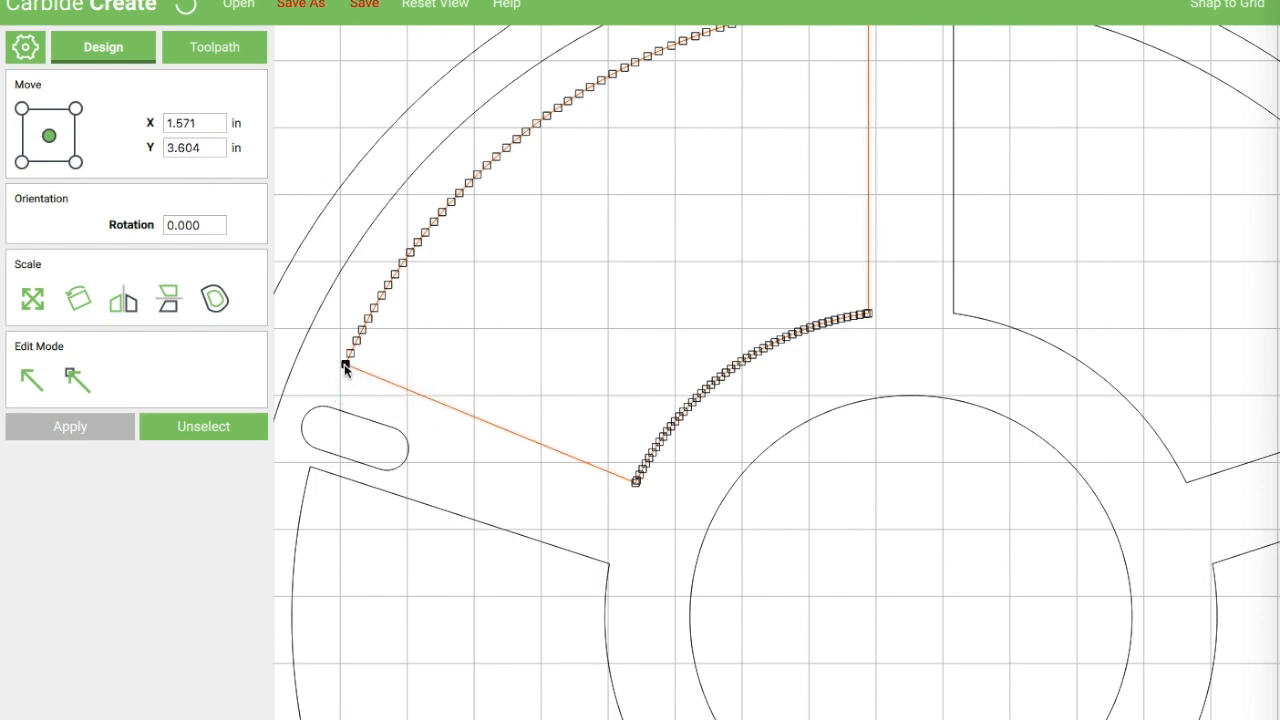
right_click(345, 367)
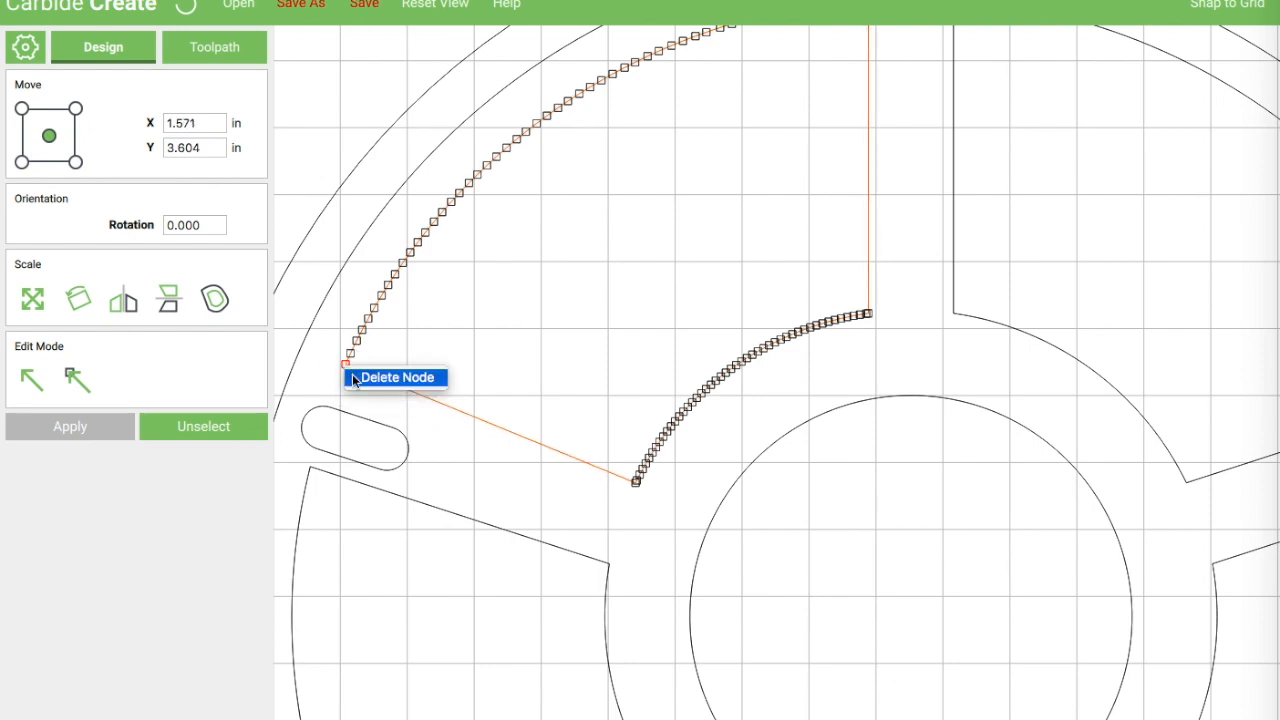
click(357, 376)
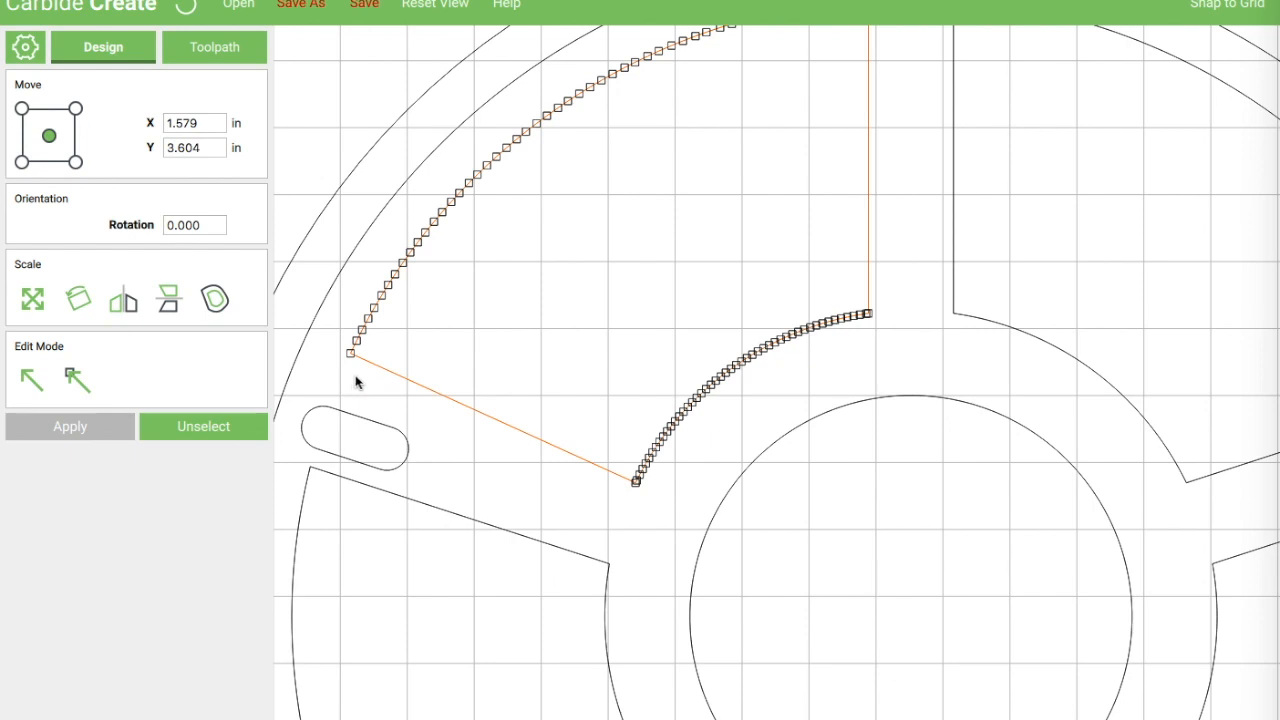
click(445, 6)
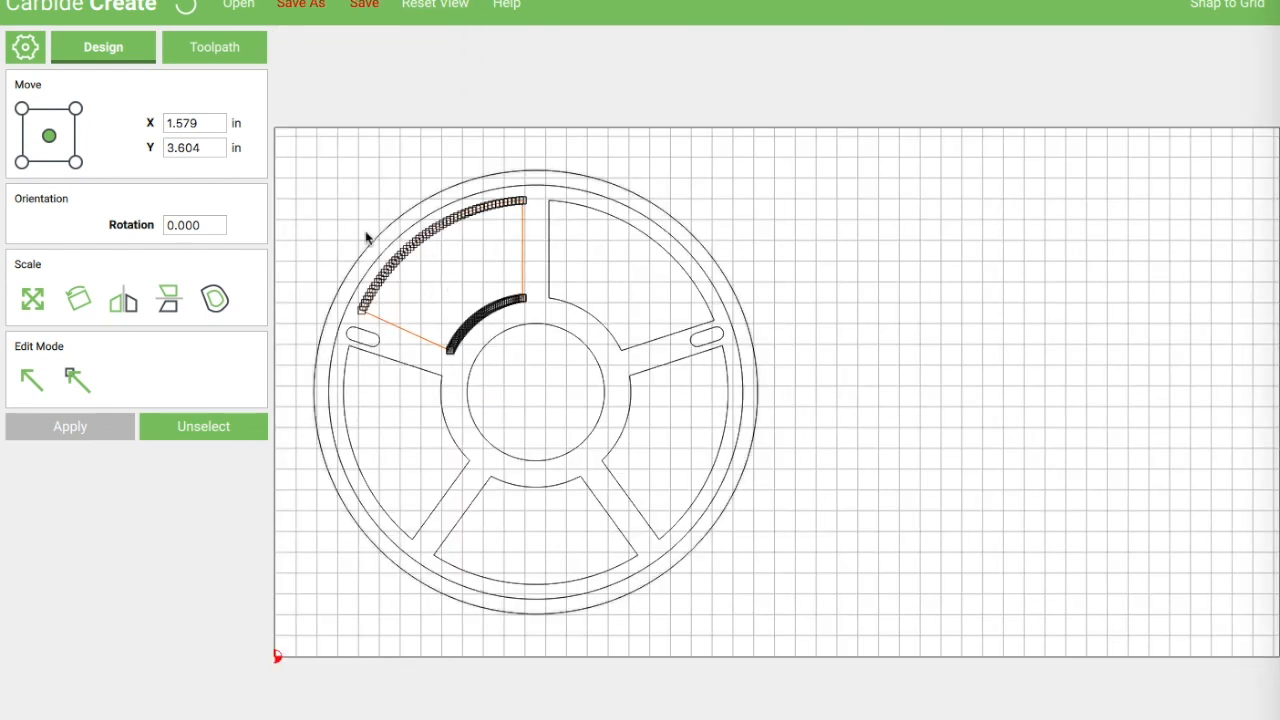
click(349, 229)
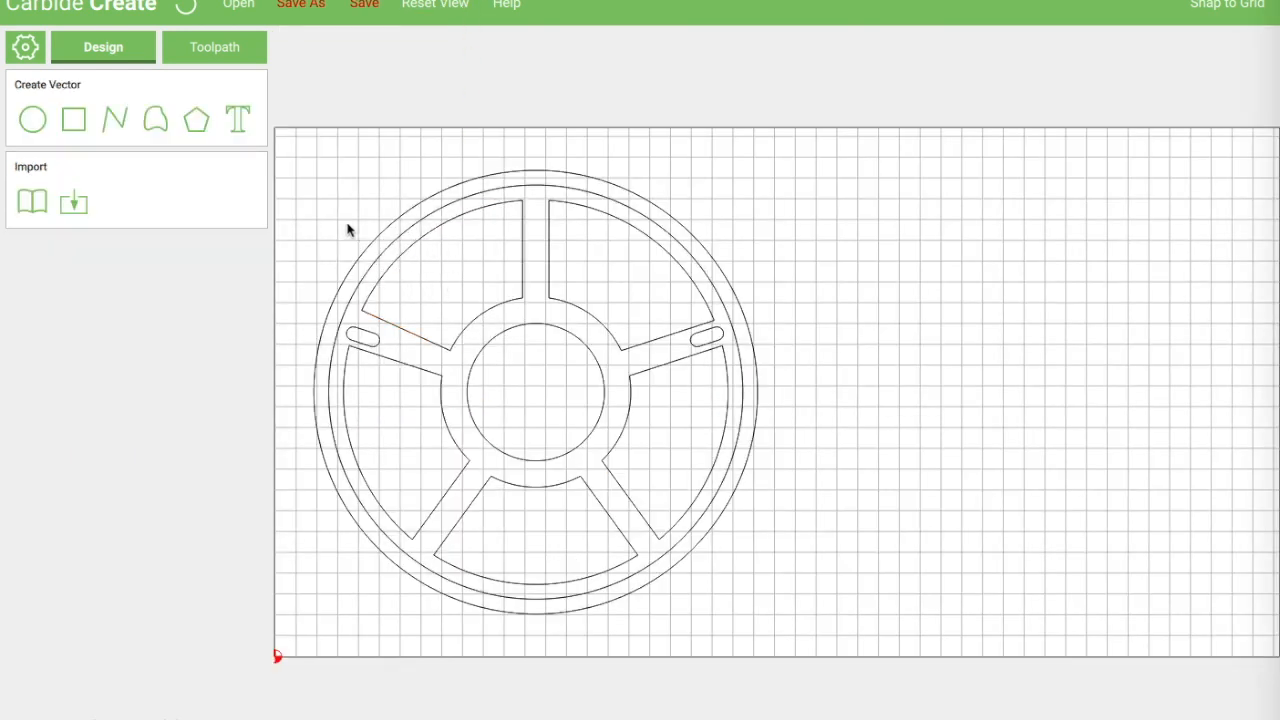
Step: Edit the nodes of the lower-left window and delete its outer corner node below the left slot
click(380, 362)
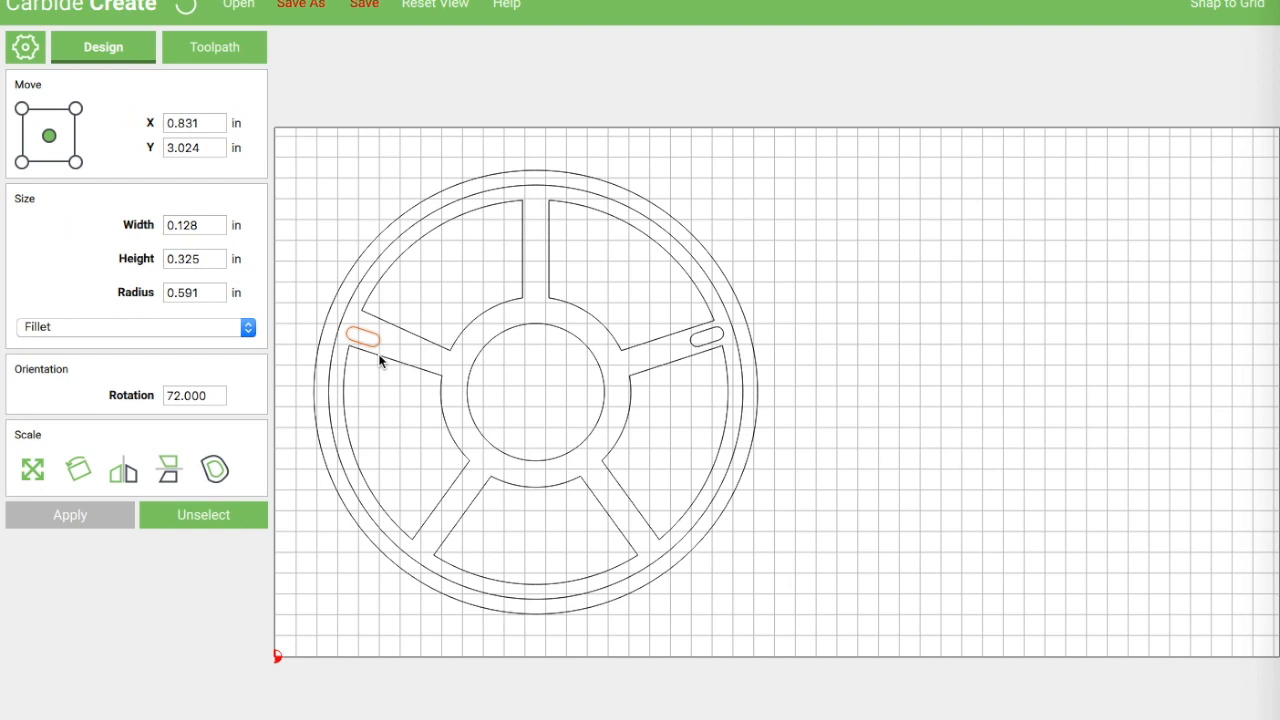
click(394, 363)
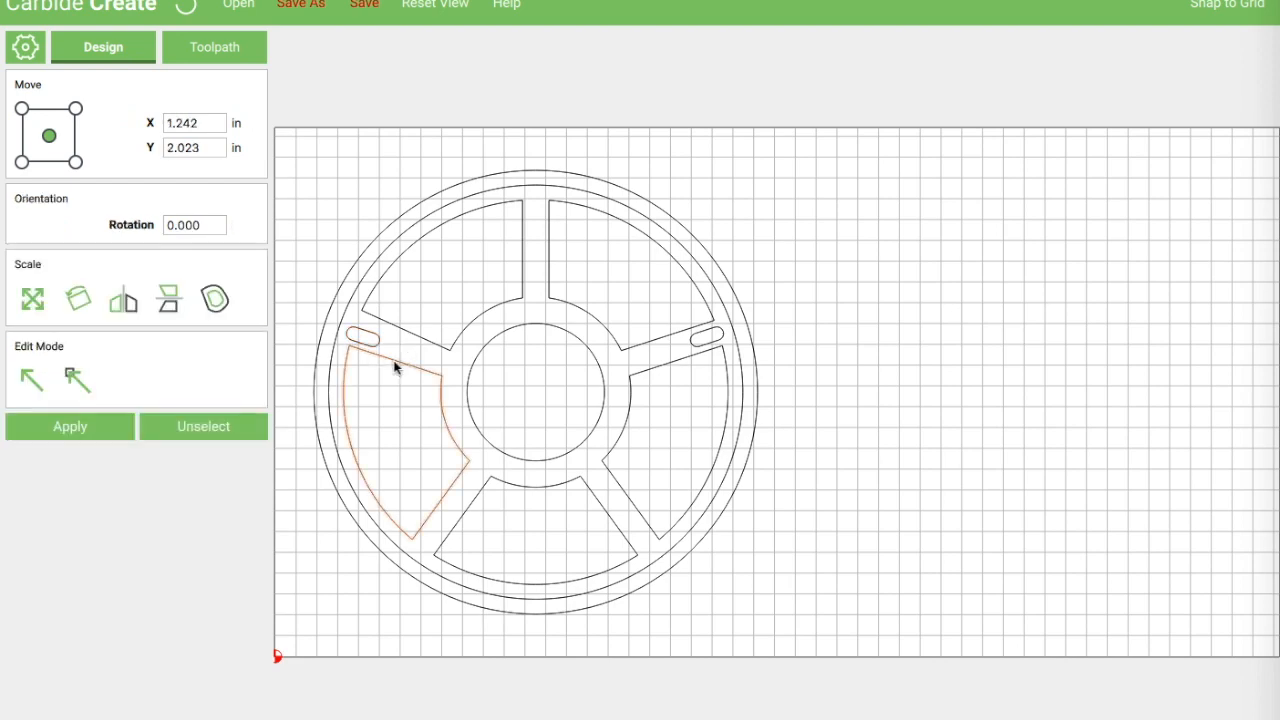
click(76, 378)
scroll(361, 395, up, 4)
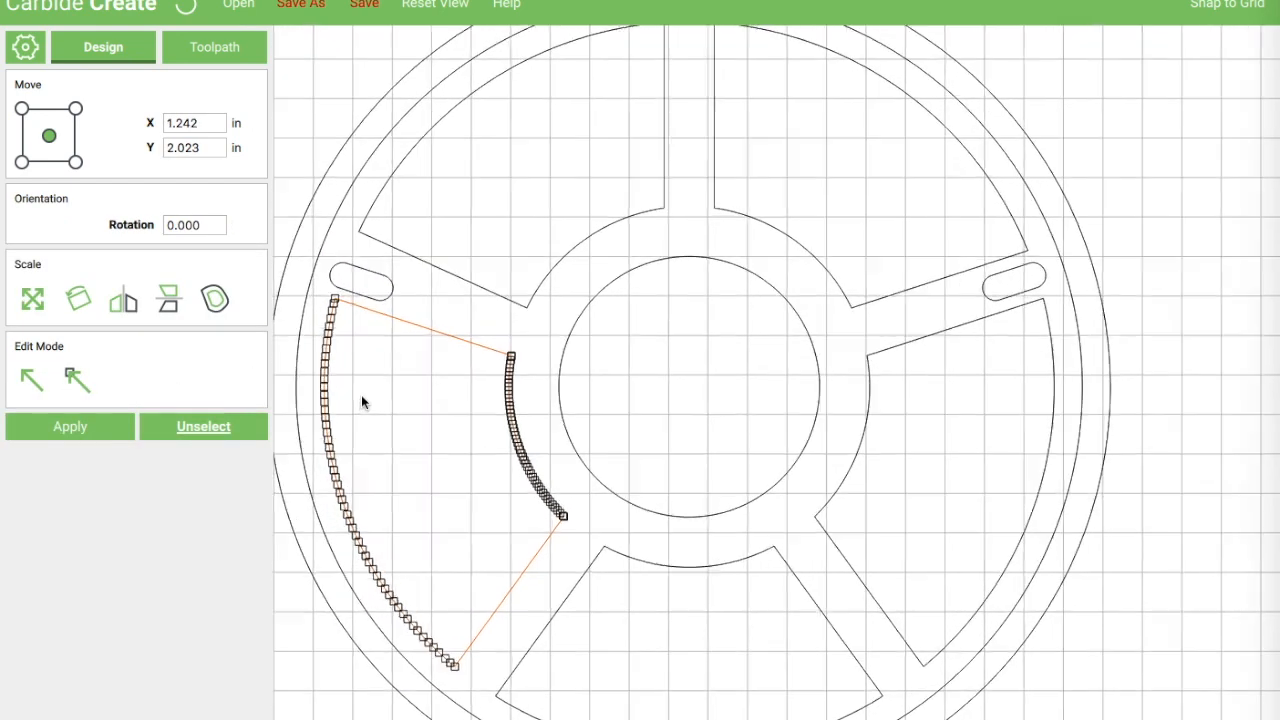
scroll(361, 395, up, 2)
right_click(327, 275)
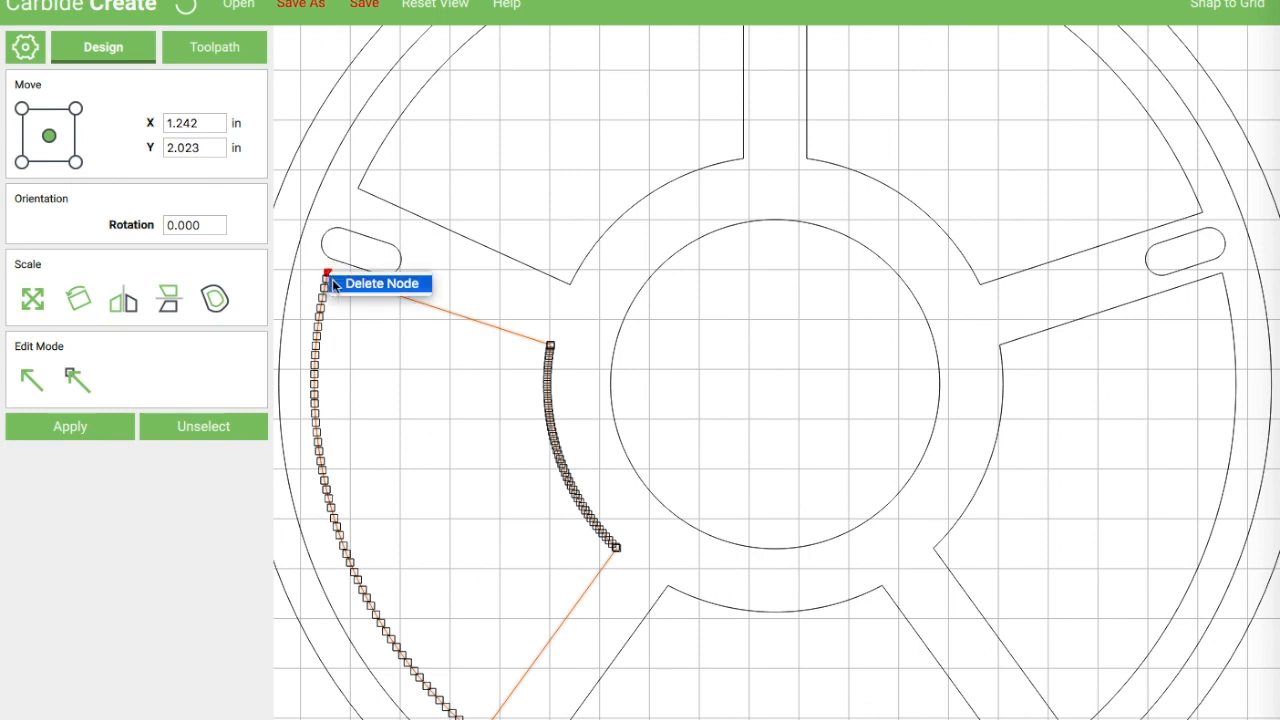
click(336, 284)
Step: Delete the next two nodes along the lower-left window's outer arc to clear more room around the slot, and deselect the window
right_click(327, 282)
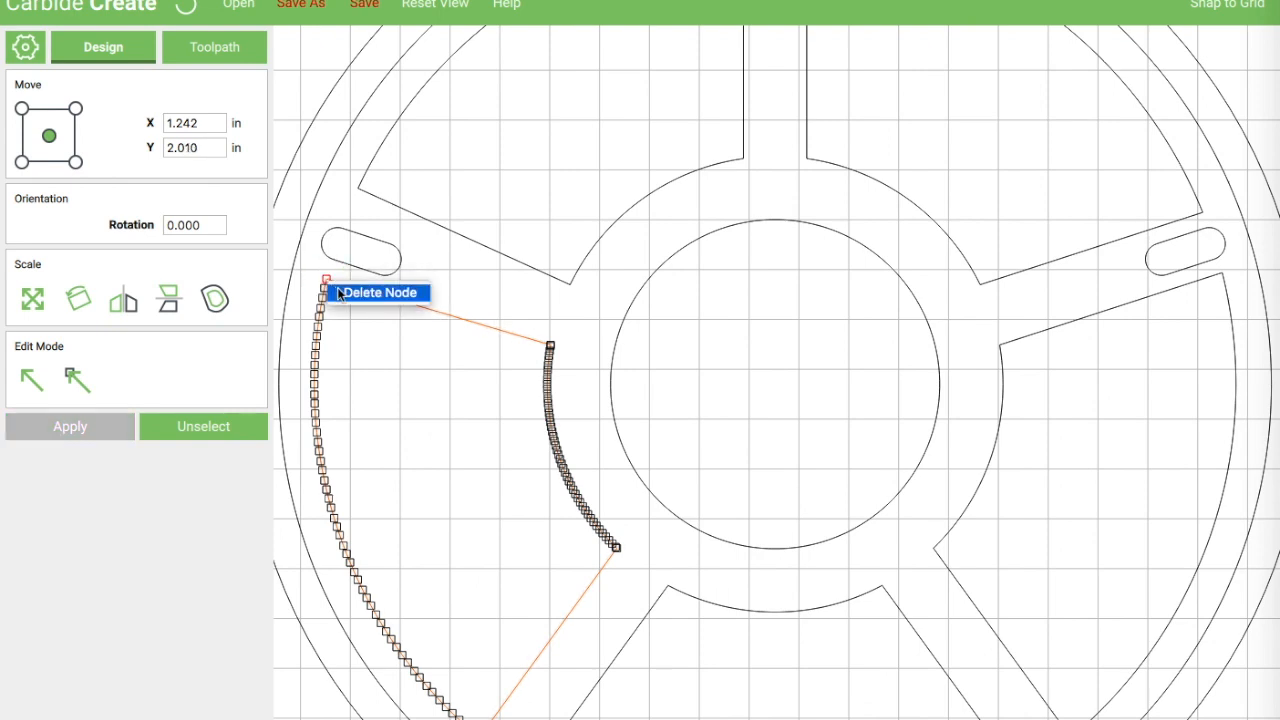
click(337, 290)
click(326, 289)
right_click(327, 290)
click(340, 296)
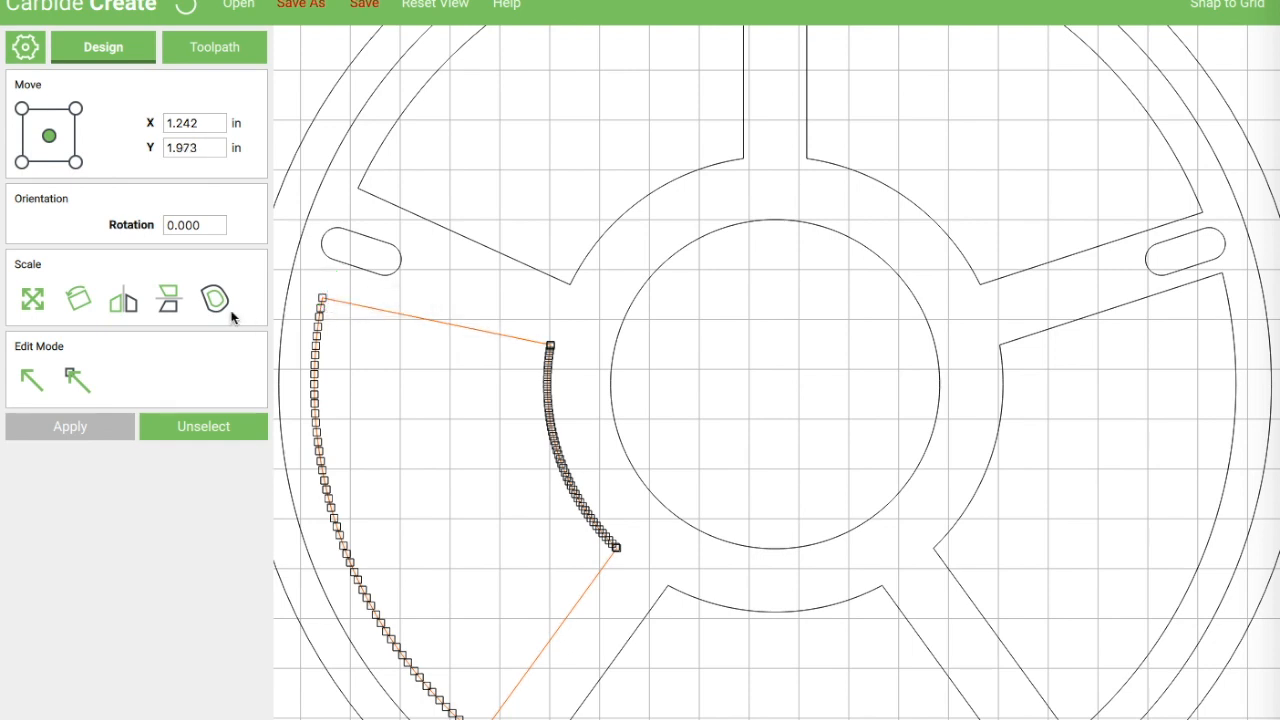
click(173, 430)
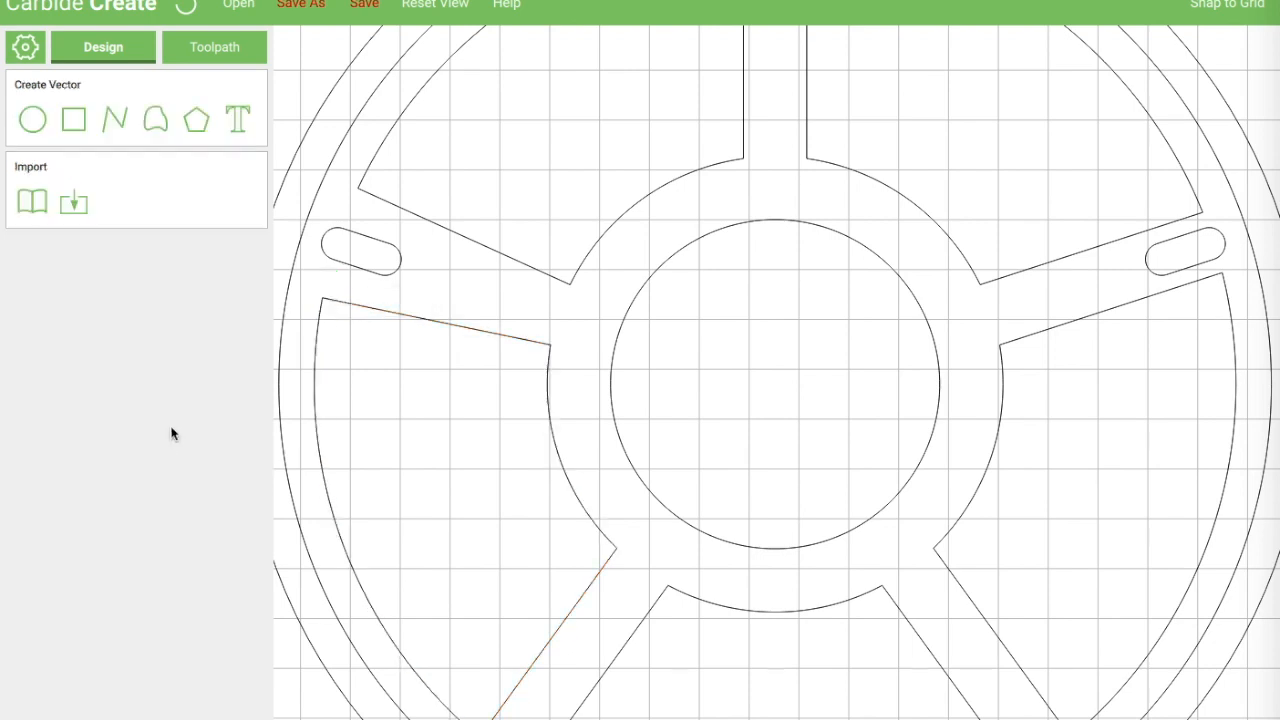
Step: Delete the upper-left window's outer corner nodes beside the top spoke to widen that spoke toward the rim
click(430, 6)
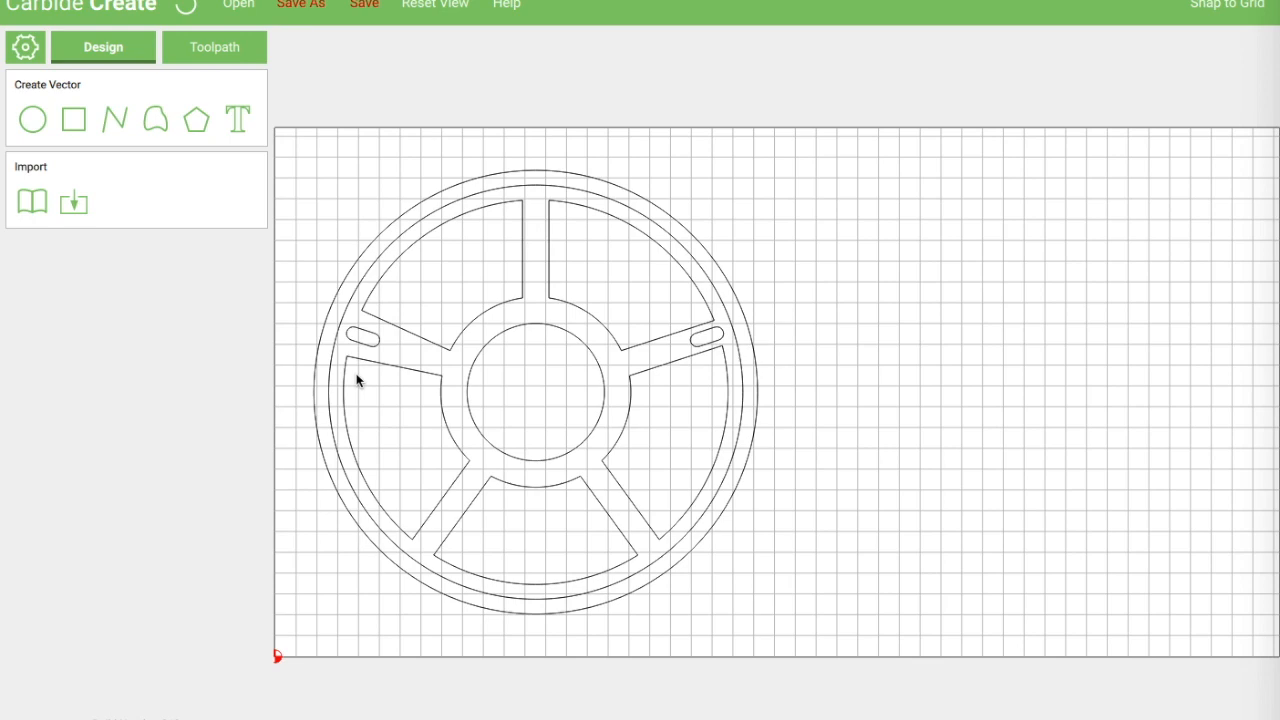
double_click(517, 212)
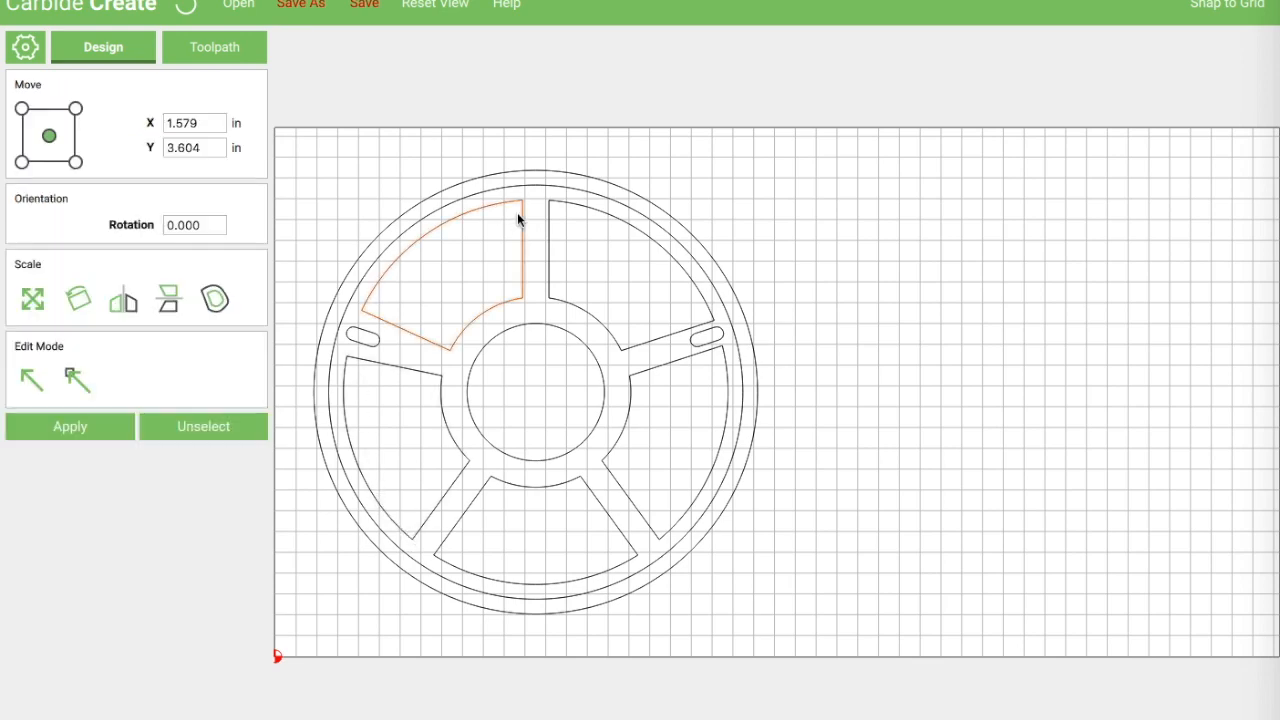
scroll(517, 212, up, 5)
right_click(509, 200)
click(508, 198)
right_click(491, 189)
click(498, 199)
Step: Delete the upper-right window's outer corner nodes beside the top spoke and above the right slot
double_click(589, 187)
right_click(581, 188)
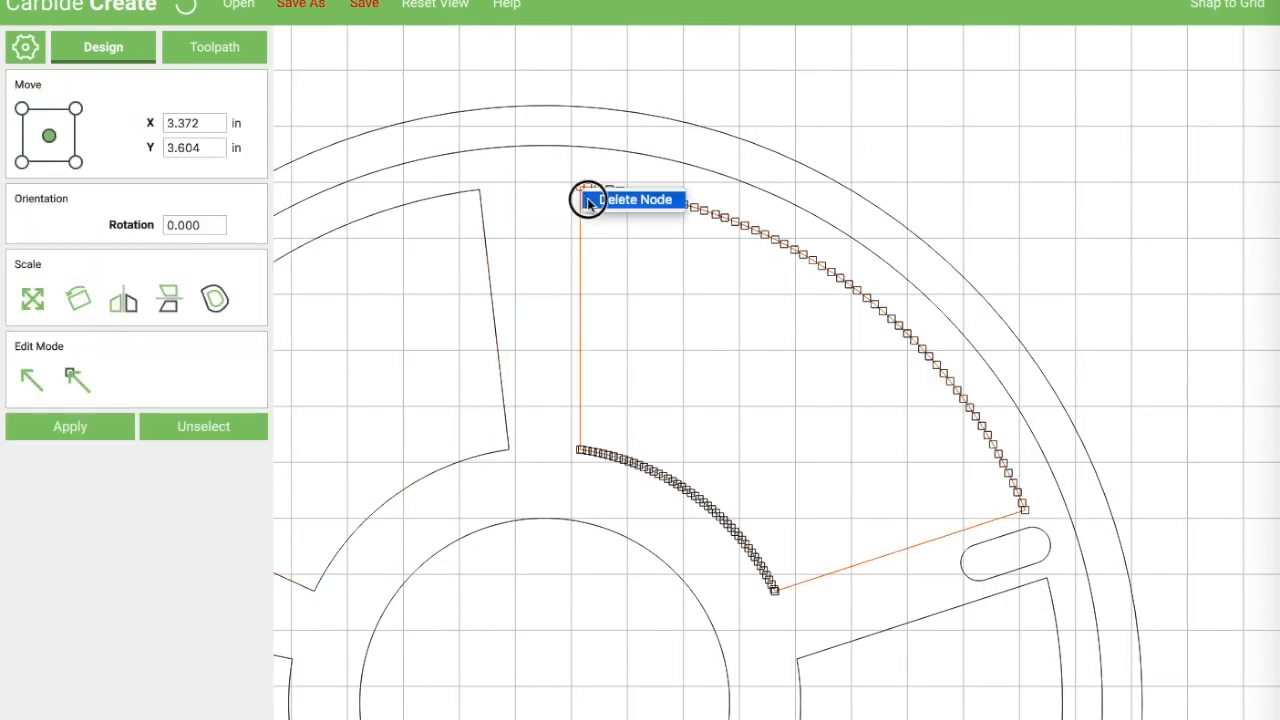
click(587, 199)
right_click(591, 189)
click(597, 199)
click(1078, 523)
click(1032, 540)
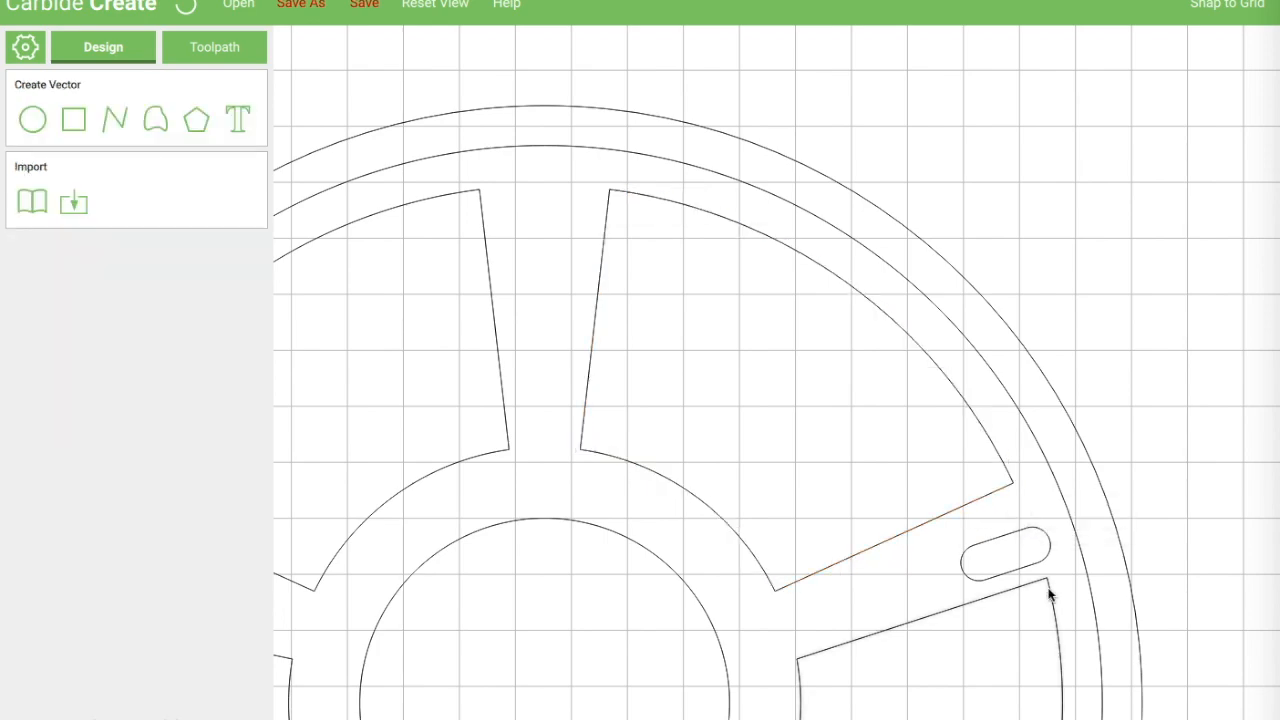
Step: Delete the right window's outer corner nodes just below the right slot to clear room around it
double_click(1031, 591)
right_click(1048, 587)
click(1056, 600)
Step: Delete three outer-arc nodes at the right window's lower corner to widen the lower-right spoke
click(420, 8)
scroll(776, 537, up, 5)
right_click(777, 538)
click(786, 549)
right_click(787, 530)
click(796, 539)
right_click(796, 523)
click(801, 539)
Step: Delete the bottom window's outer corner nodes on both sides to widen the two lower spokes, and deselect the window
double_click(696, 595)
right_click(695, 598)
click(702, 611)
right_click(687, 604)
click(693, 613)
click(433, 6)
scroll(474, 545, up, 5)
right_click(466, 541)
click(490, 554)
click(414, 471)
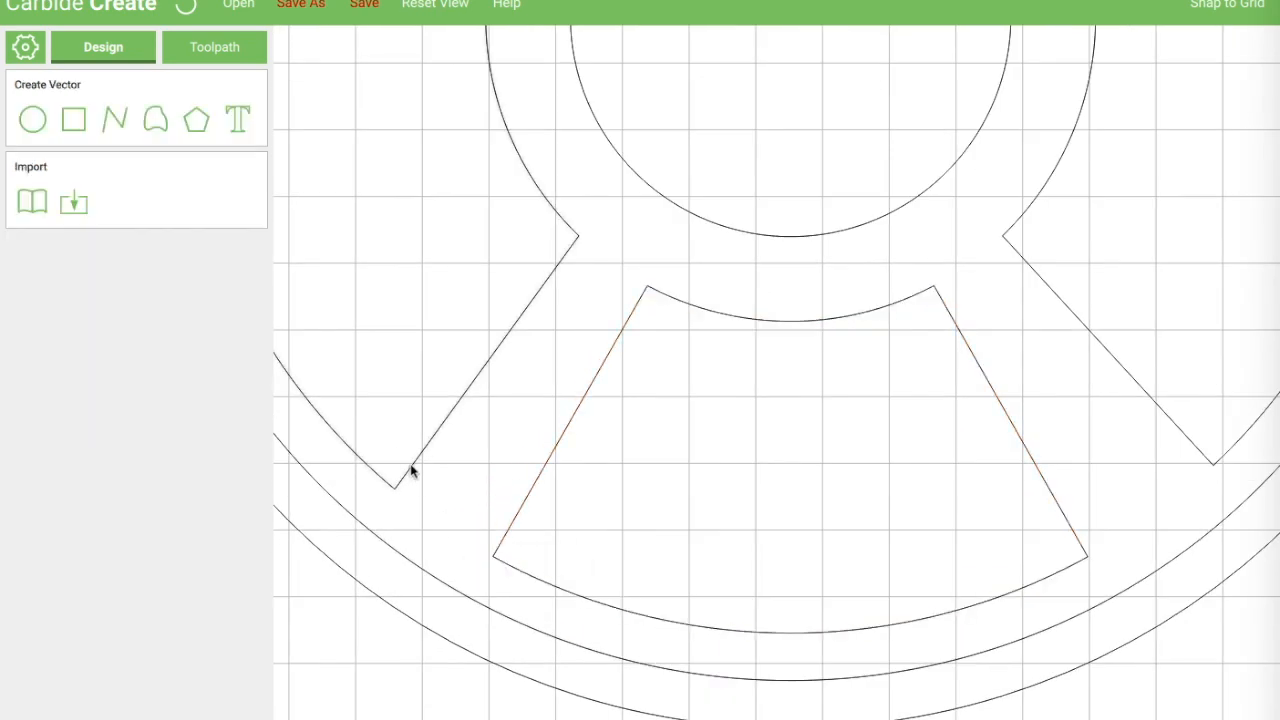
Step: Delete the lower-left window's outer corner nodes beside the lower-left spoke, and deselect the window
double_click(403, 477)
right_click(393, 487)
click(415, 503)
right_click(379, 474)
click(402, 488)
click(425, 465)
click(434, 6)
Step: Select the two outer circles and both slots of the wheel and duplicate them
click(343, 194)
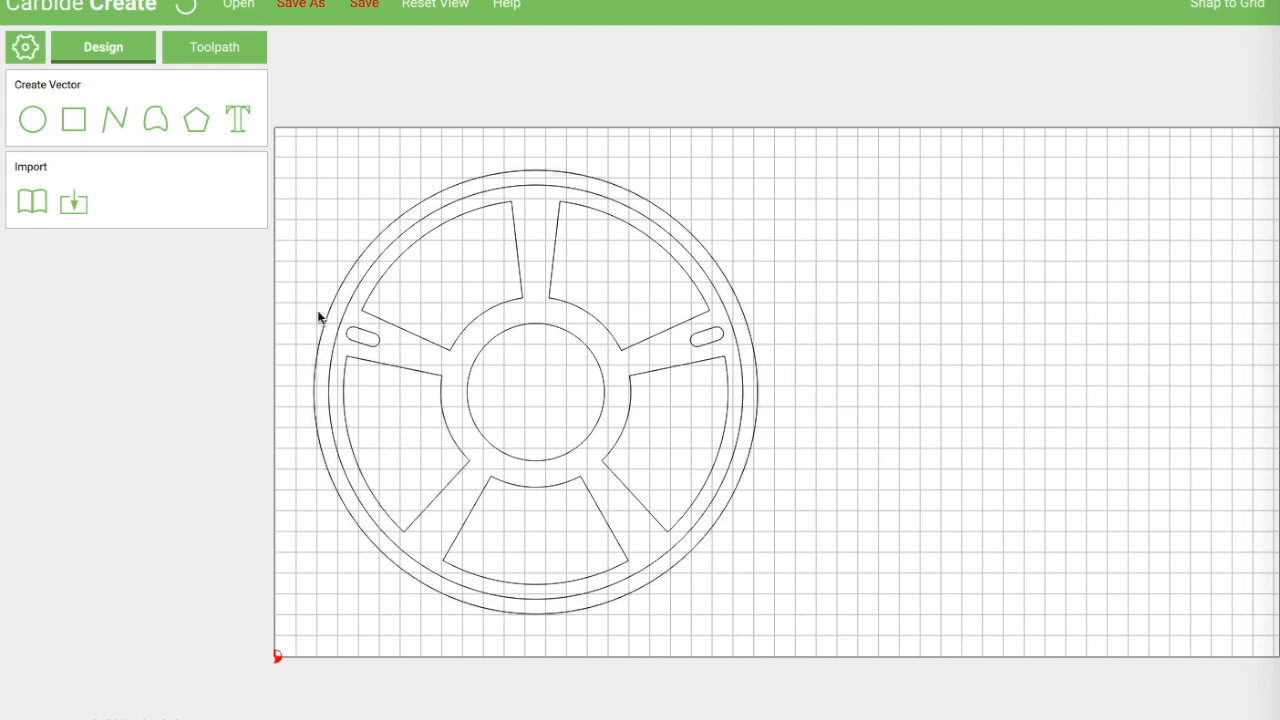
drag(314, 300, 349, 337)
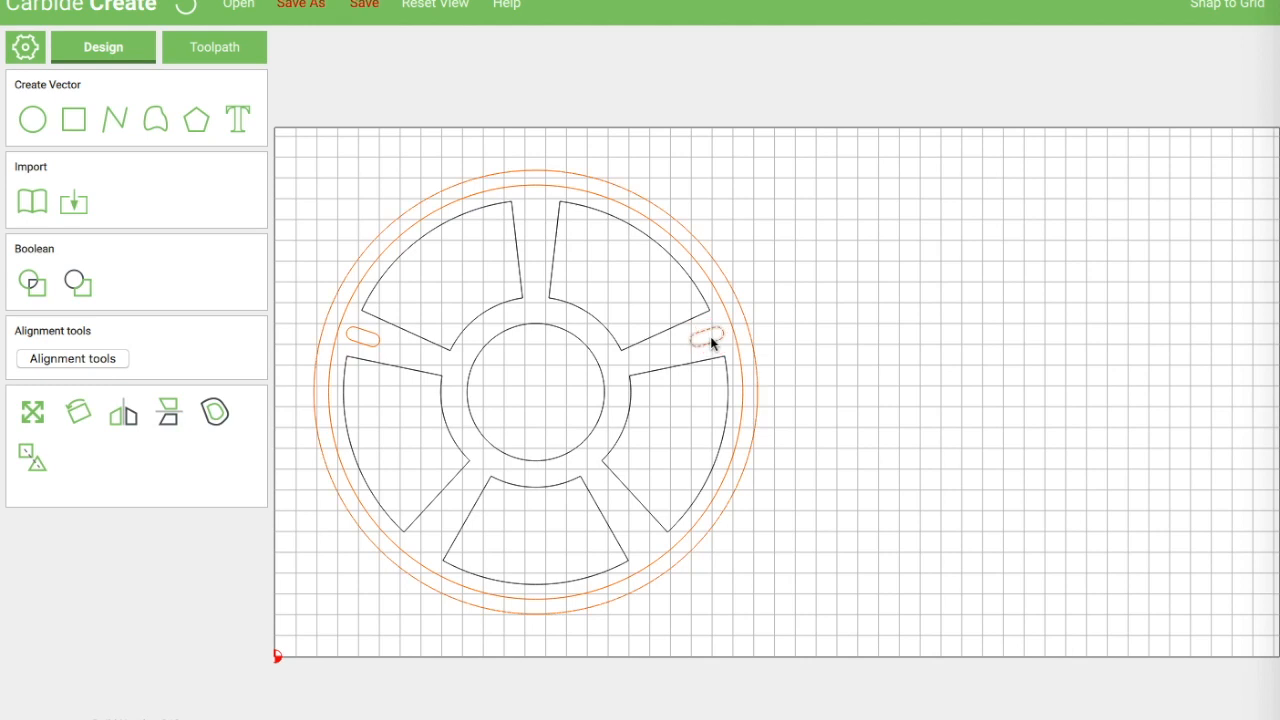
key(super+d)
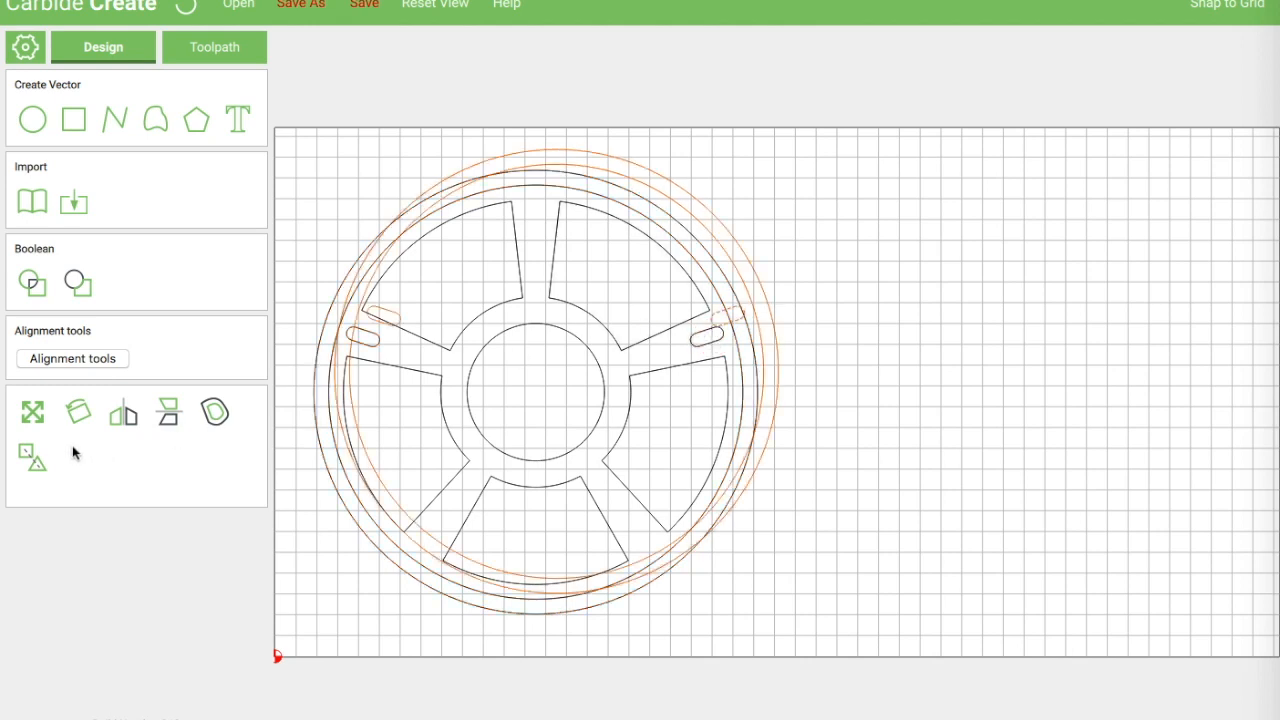
Step: Group the duplicated circles and slots and move them right of the original wheel, centred at about X 7.03 in, Y 2.48 in
click(35, 465)
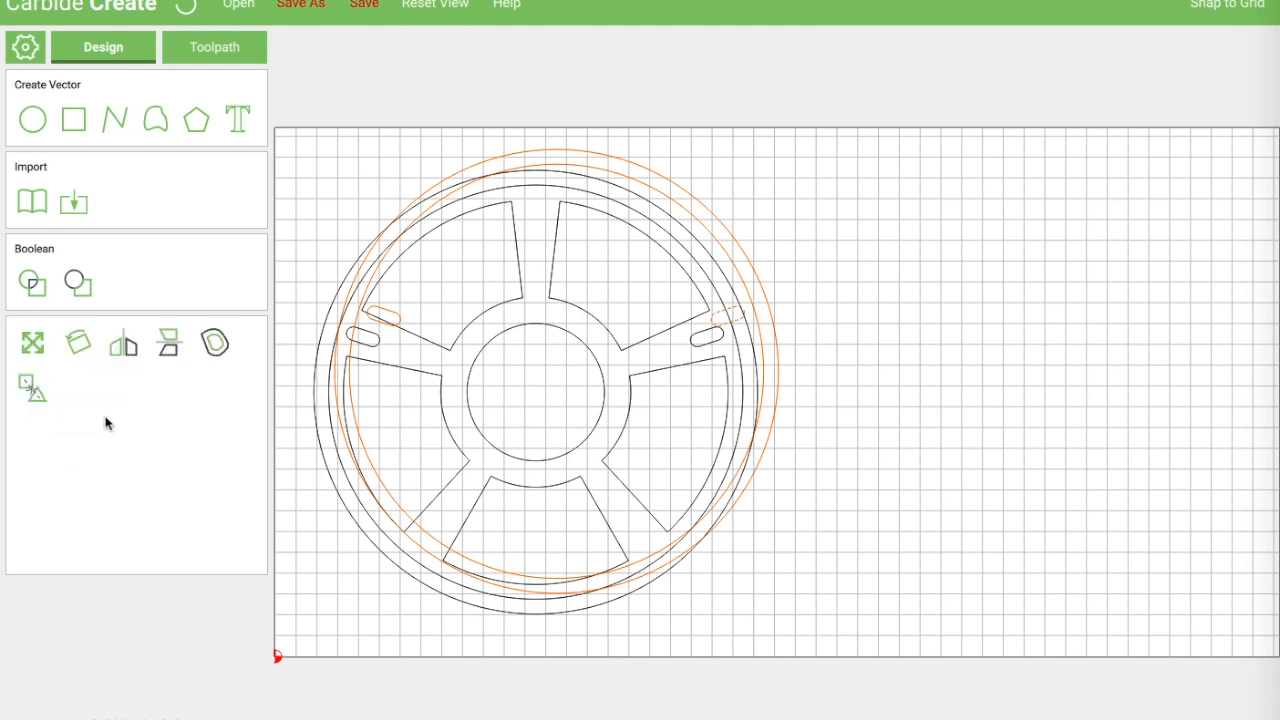
click(126, 346)
drag(760, 277, 1205, 307)
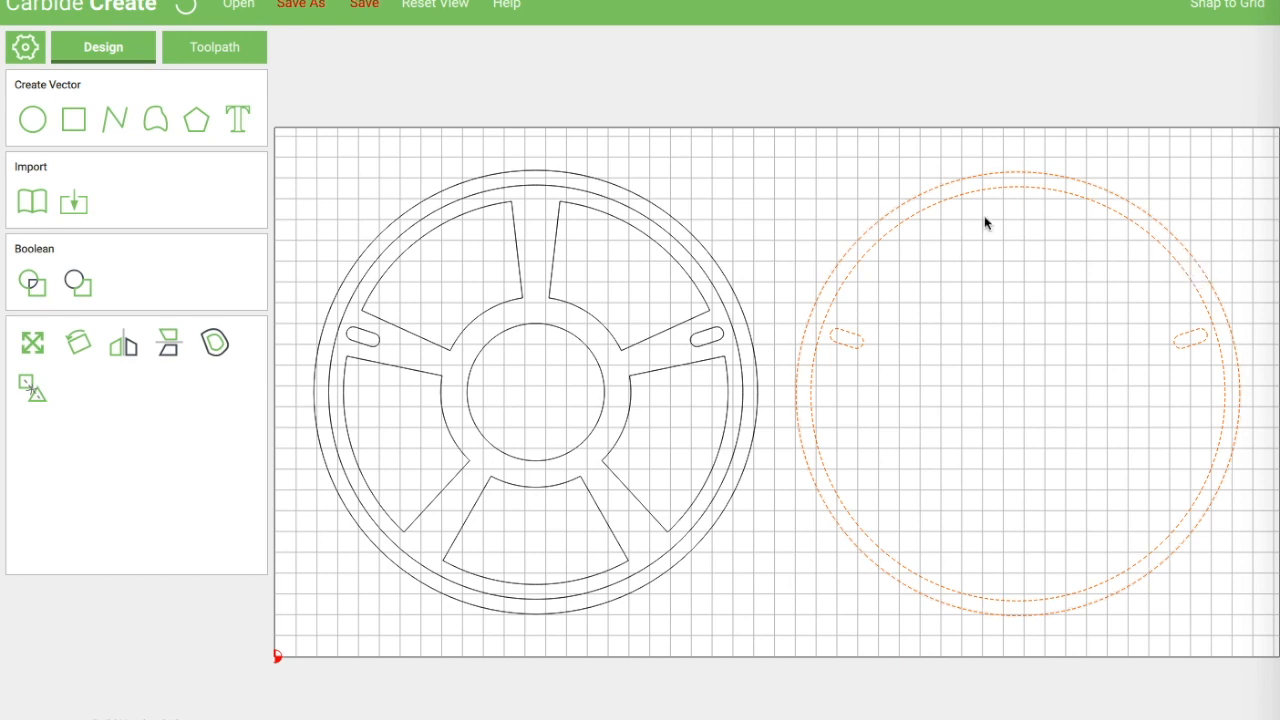
Step: Ungroup the copied circles and slots and deselect them
click(880, 192)
click(910, 221)
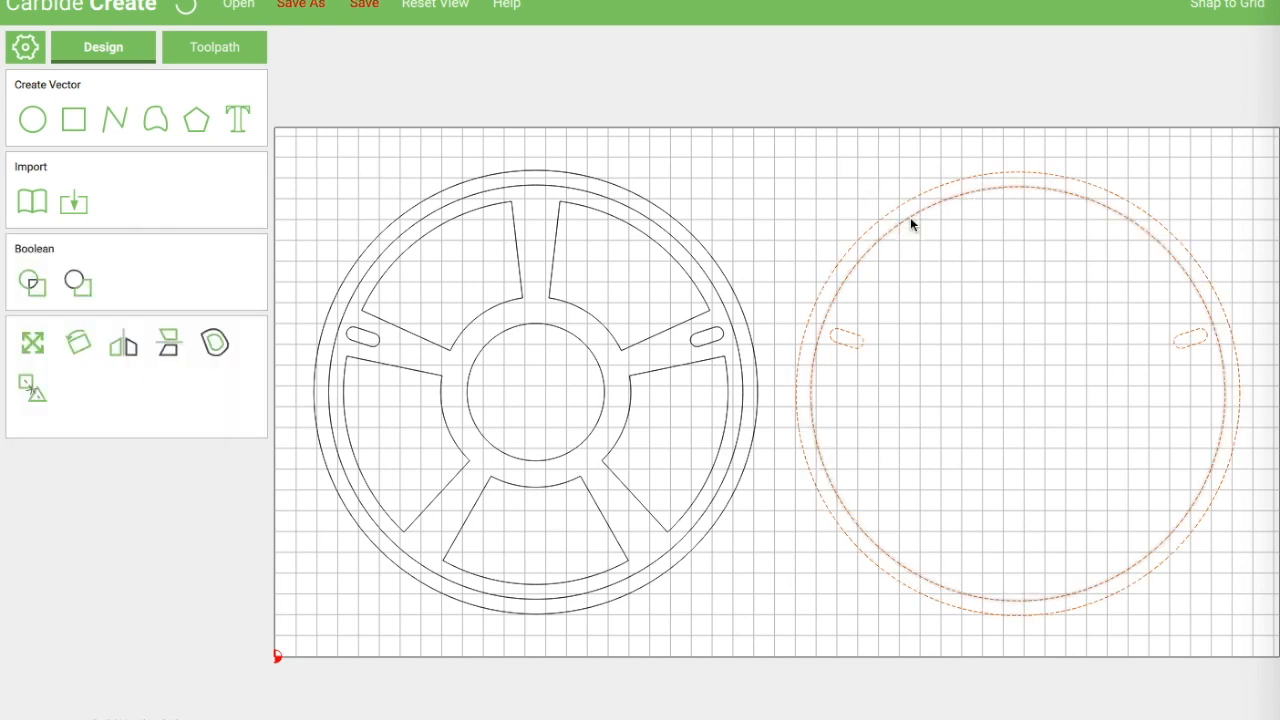
click(29, 390)
click(993, 328)
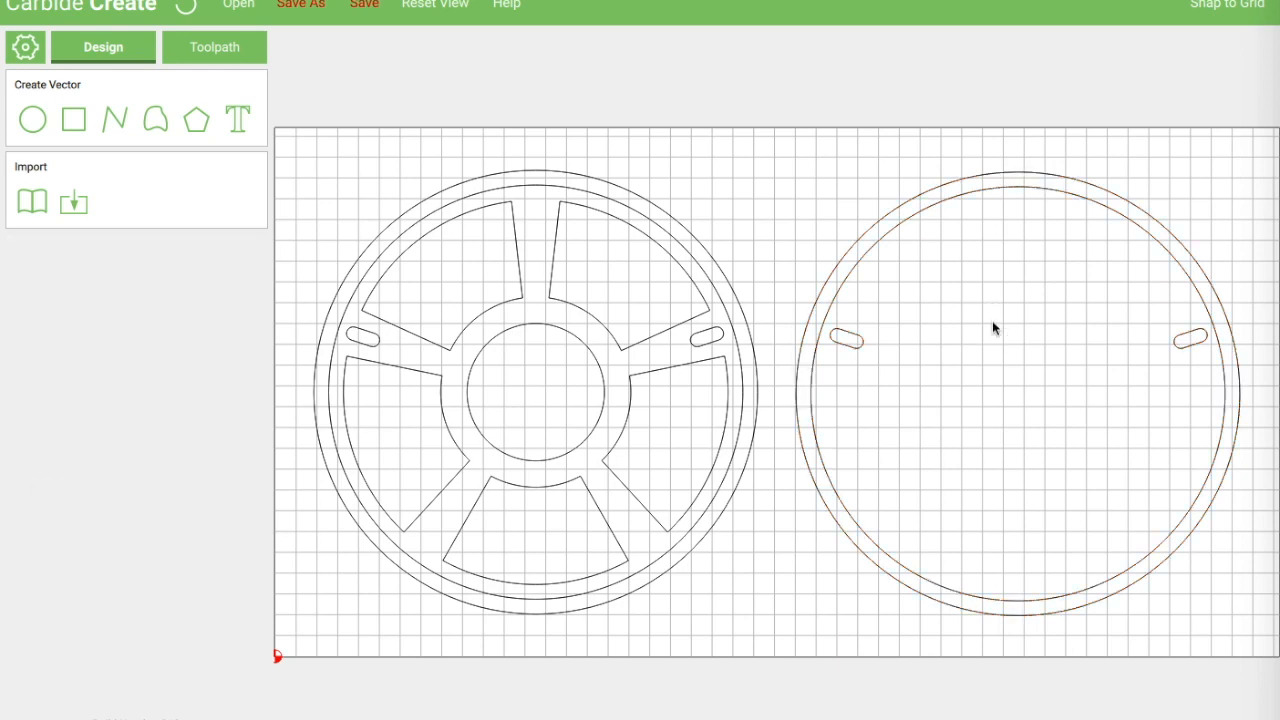
click(969, 192)
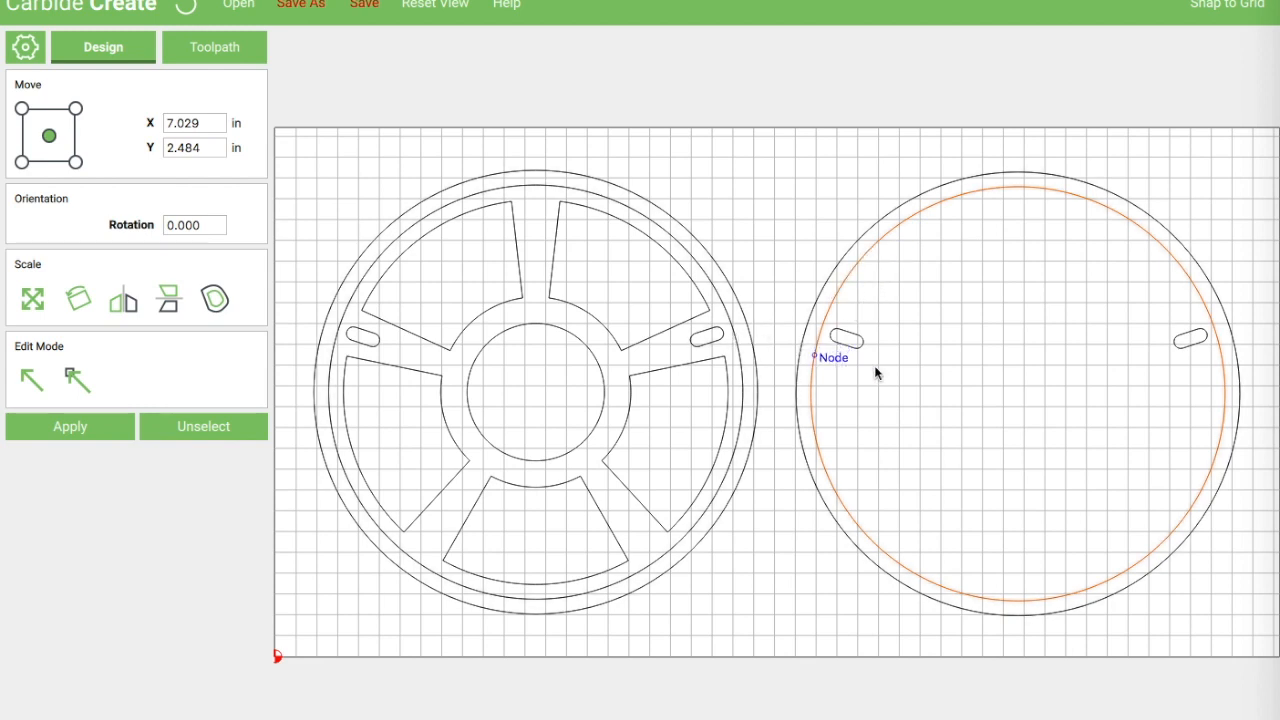
click(922, 300)
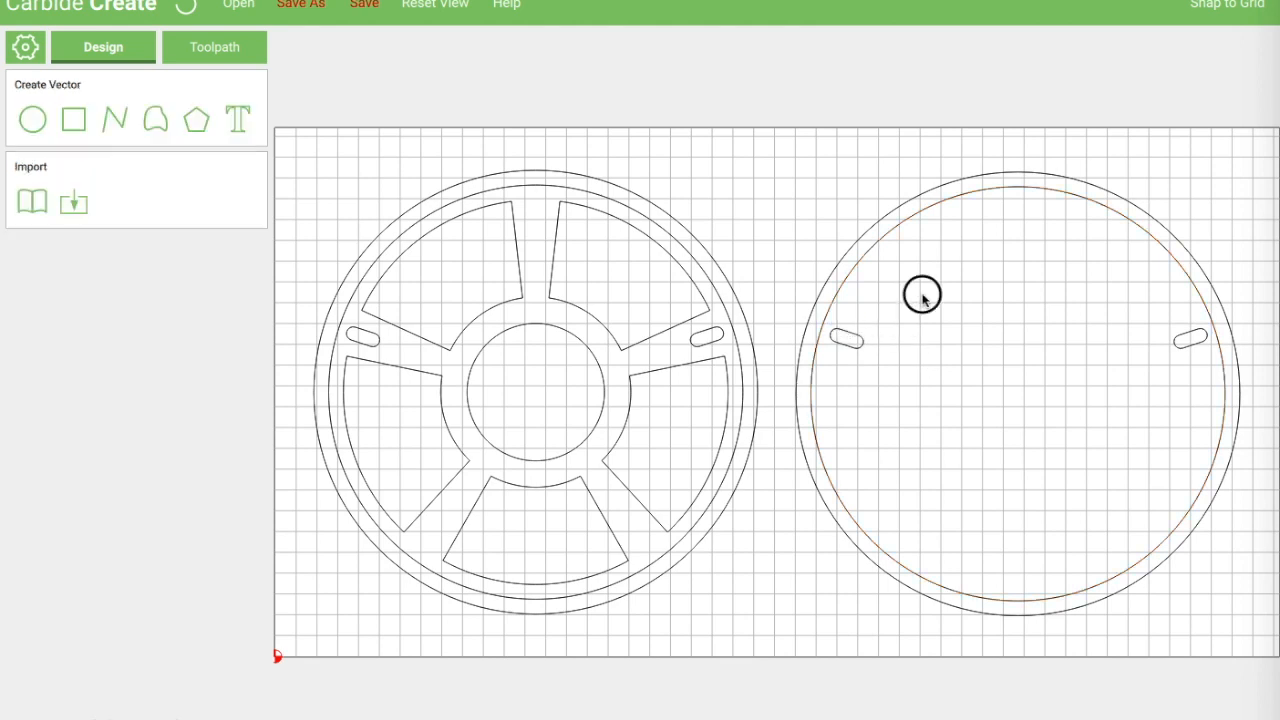
Step: Offset the copied ring's left slot outward by 0.2 in
click(853, 339)
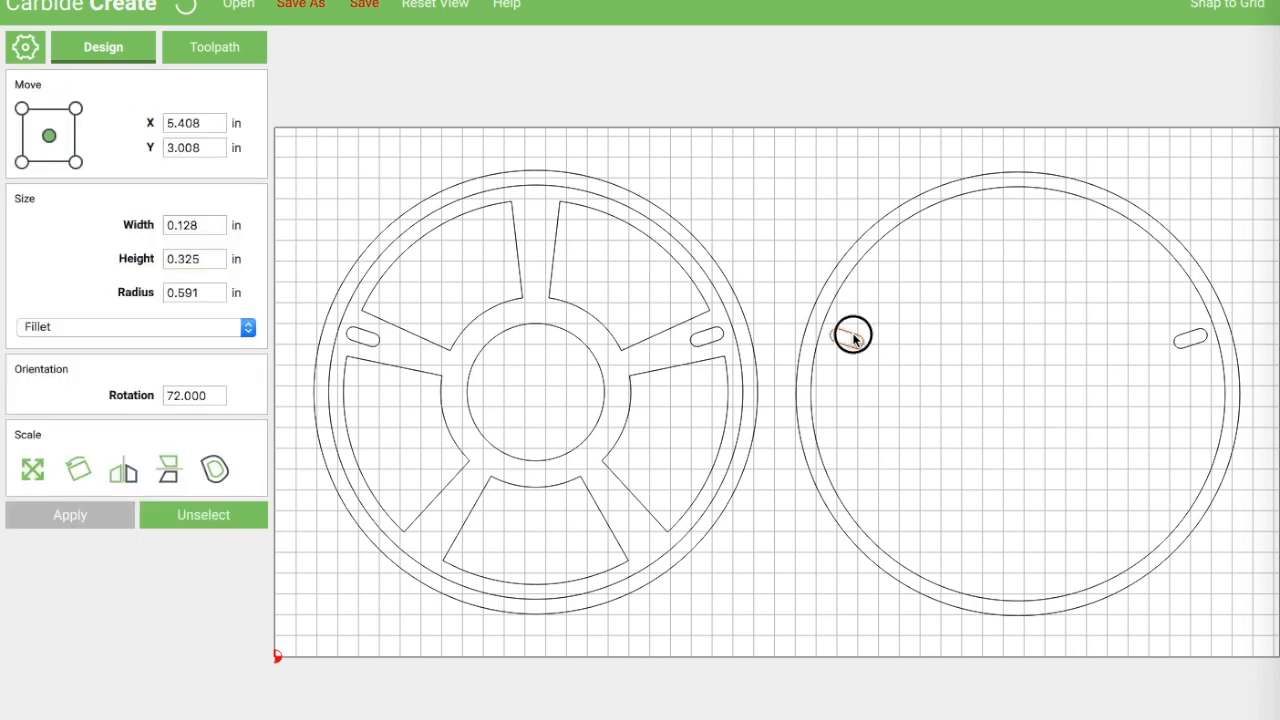
click(220, 473)
double_click(181, 111)
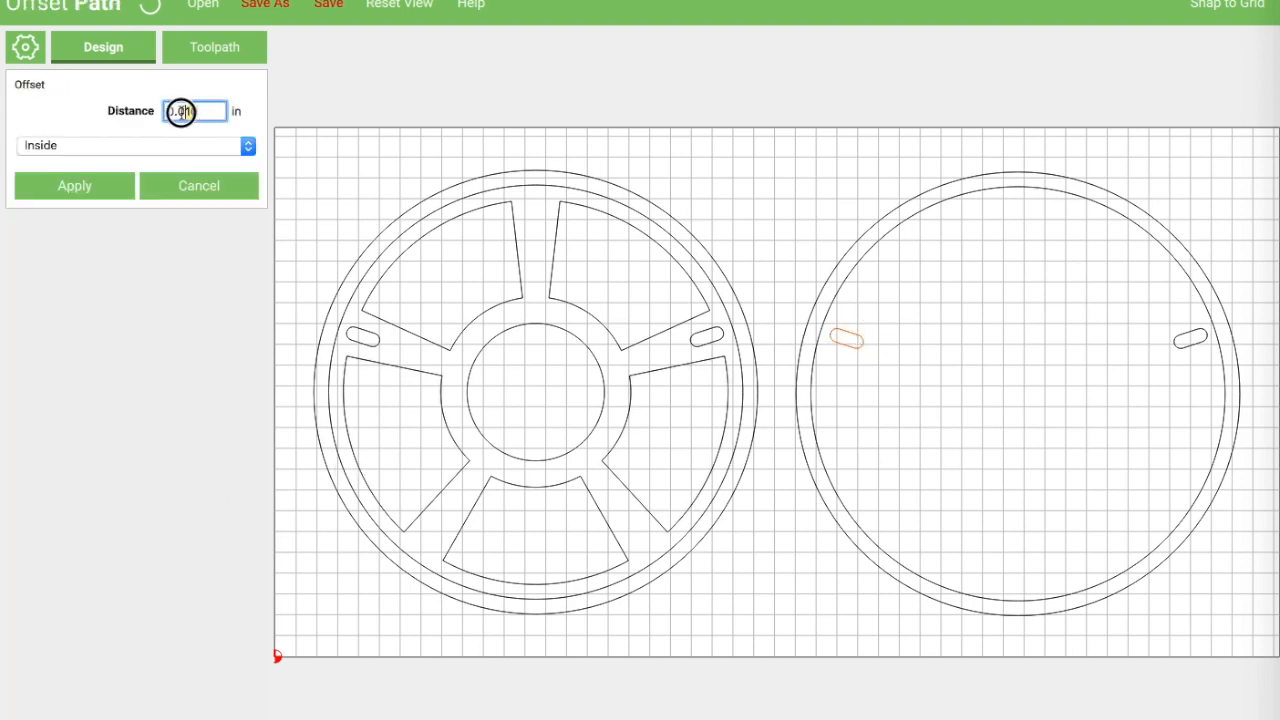
drag(181, 112, 179, 112)
text(2)
click(116, 149)
click(104, 166)
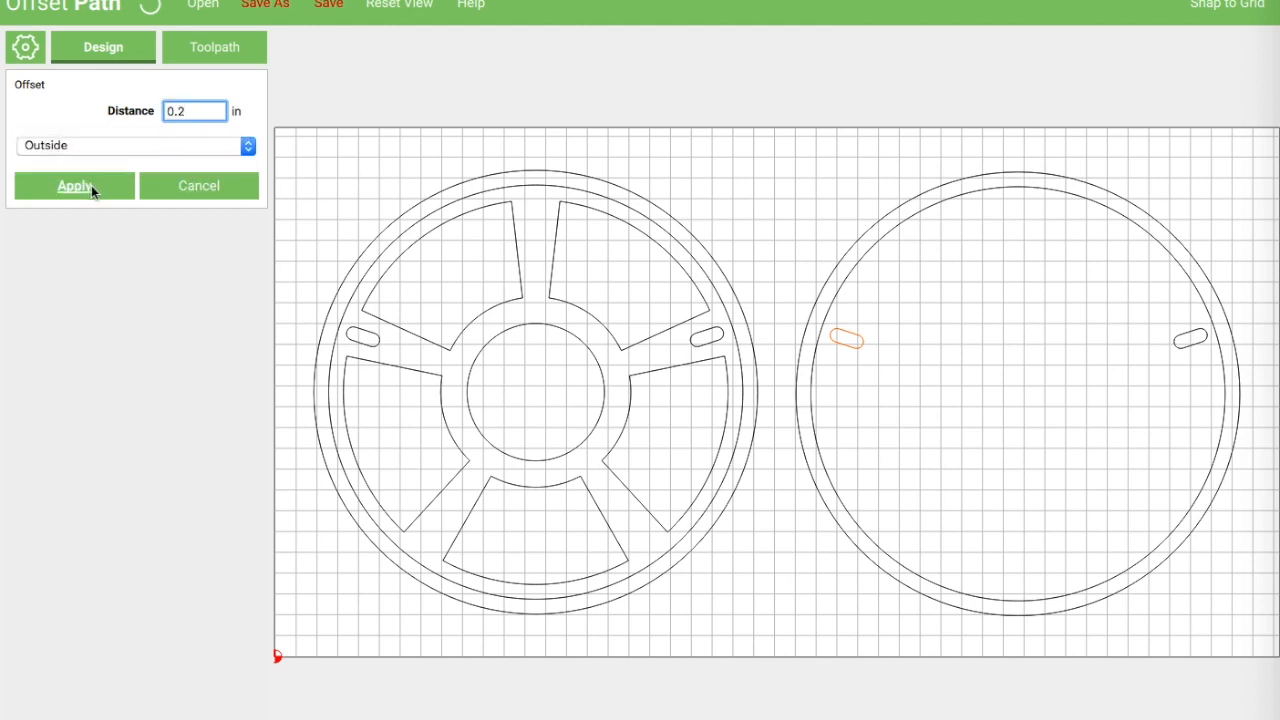
click(91, 185)
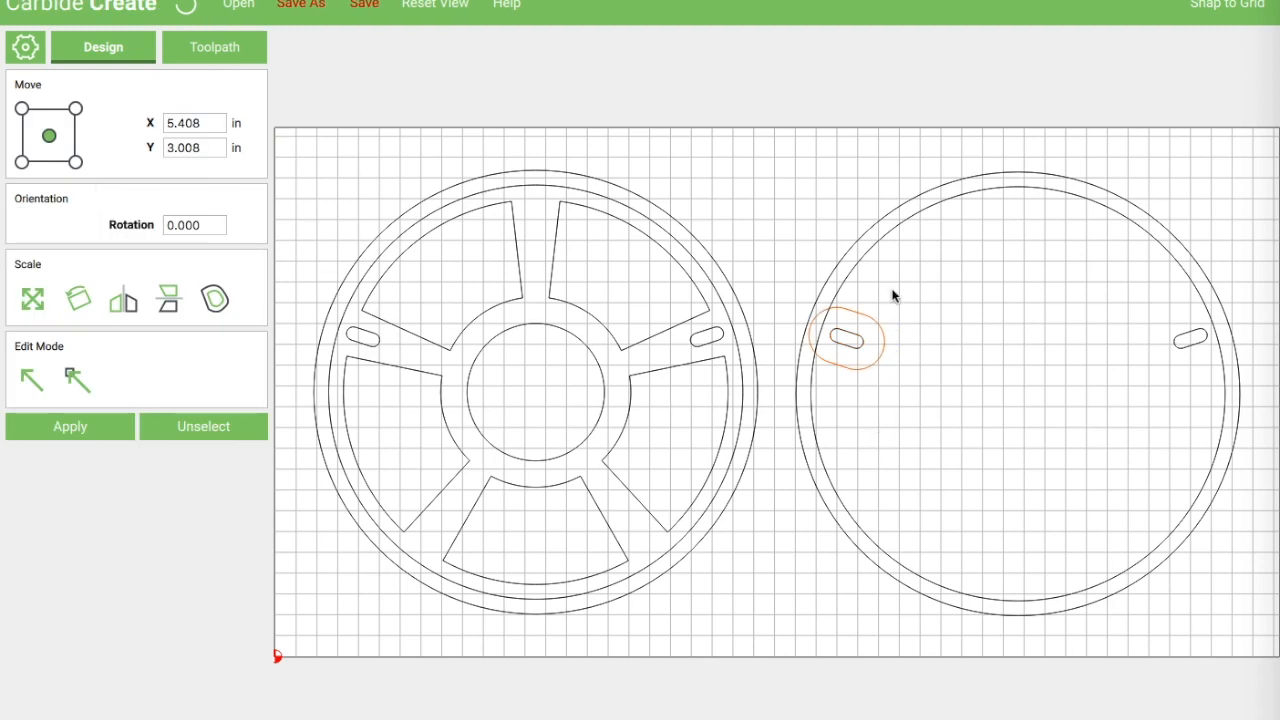
Step: Offset the copied ring's right slot 0.2 in to the outside
click(1197, 346)
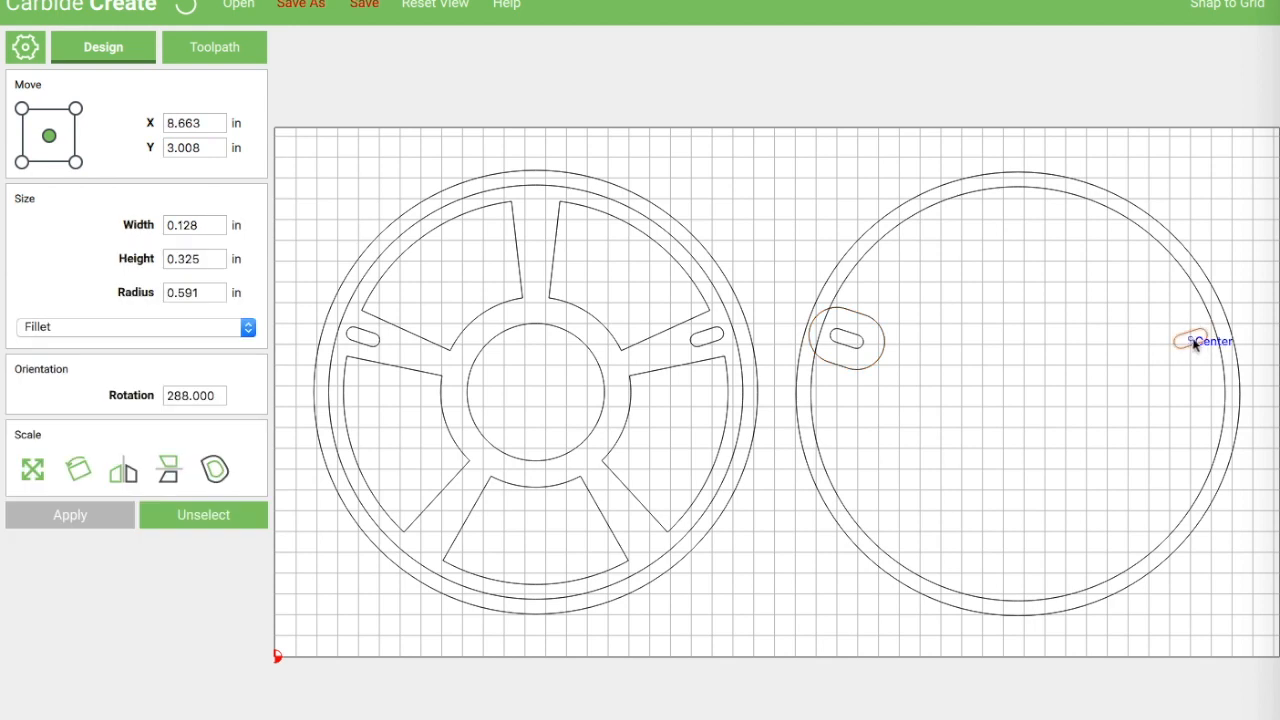
click(215, 470)
click(197, 112)
drag(197, 117, 177, 115)
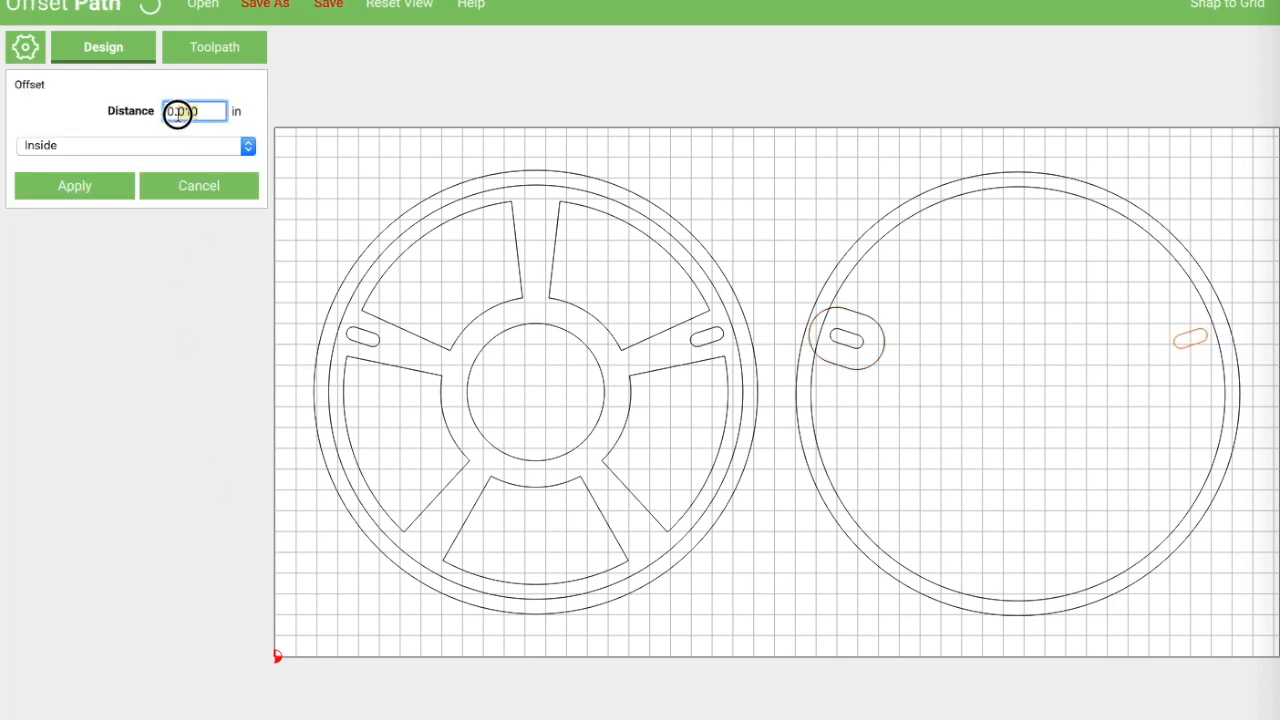
text(2)
click(103, 145)
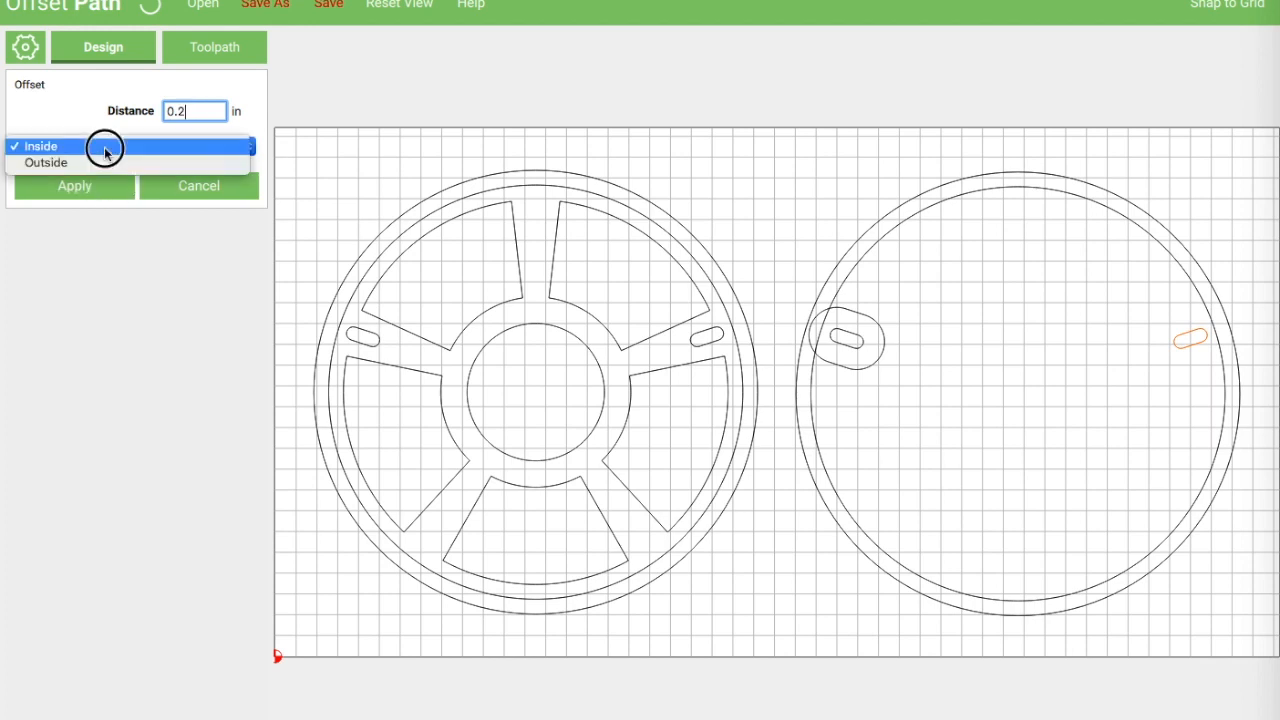
click(103, 163)
click(82, 187)
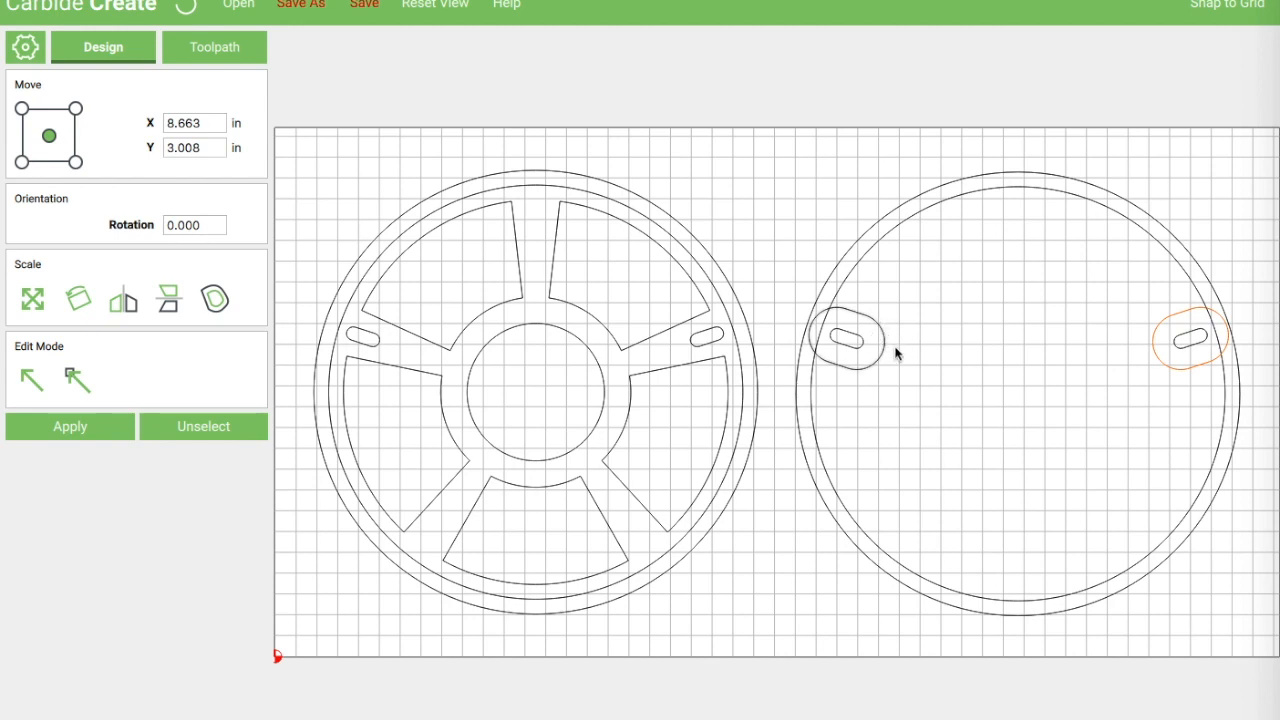
Step: Duplicate the inner circle of the copied ring and place the duplicate exactly over the original
click(869, 262)
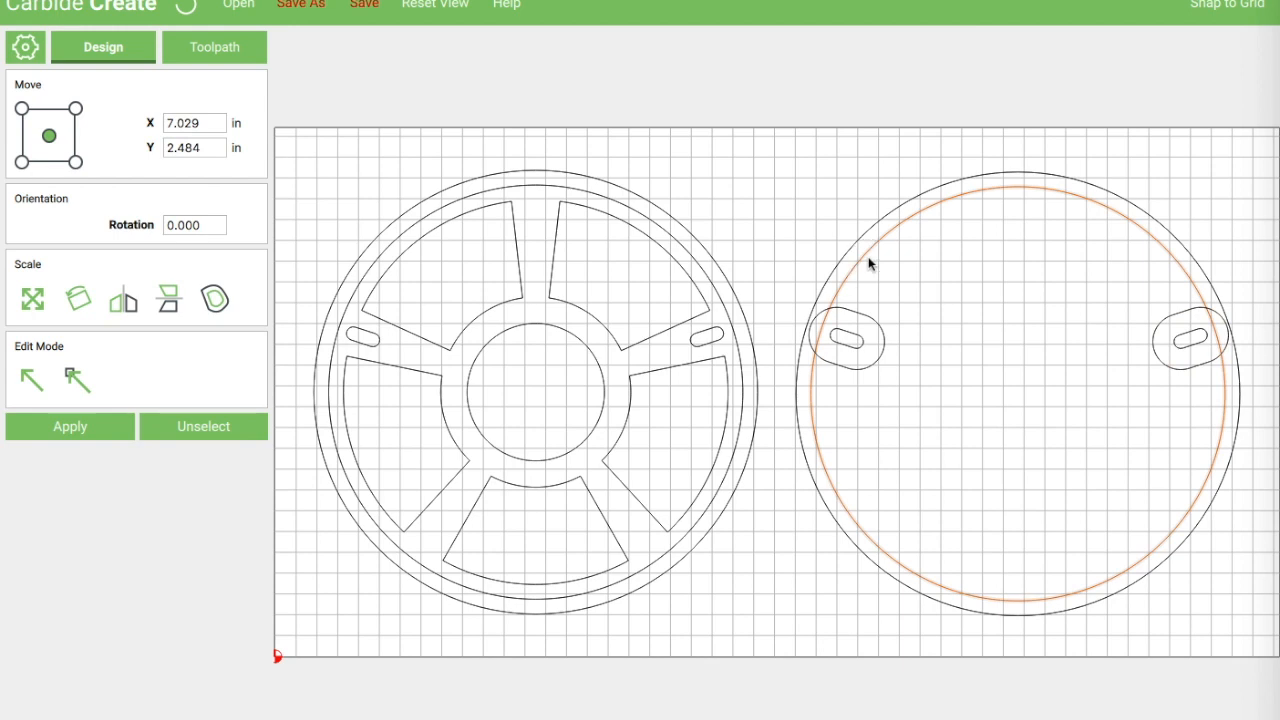
key(super+v)
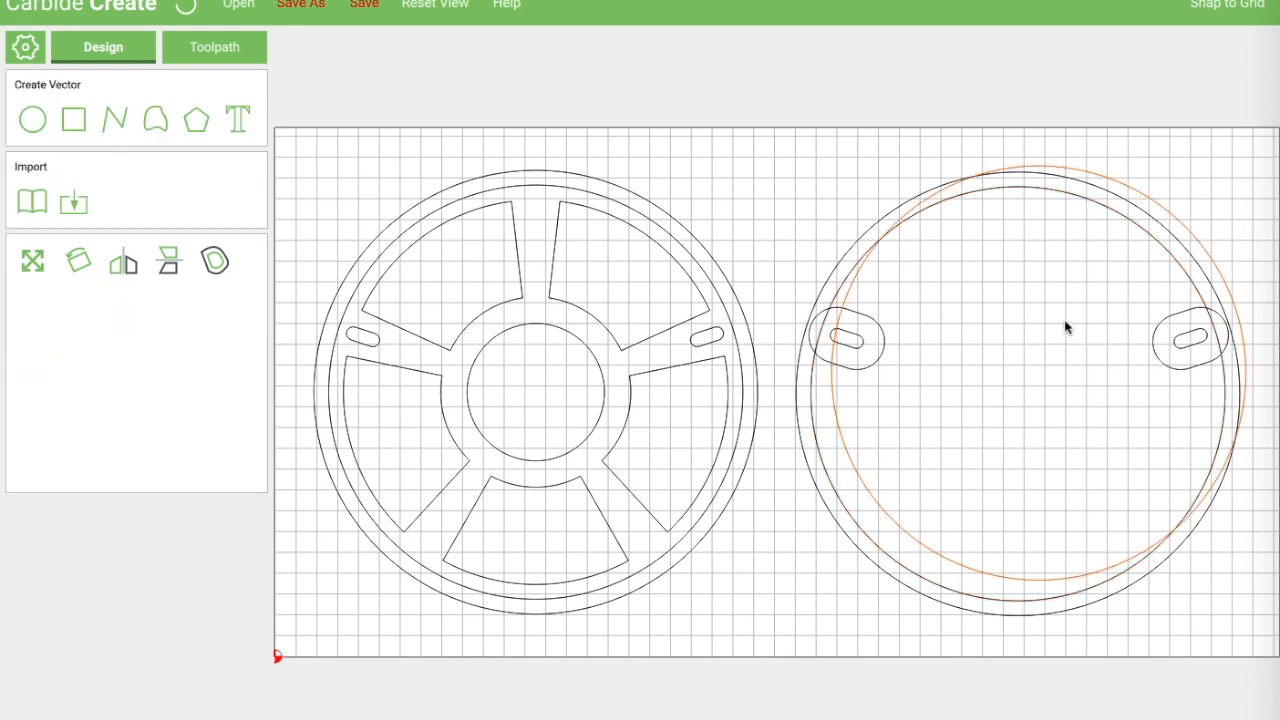
drag(931, 543, 905, 563)
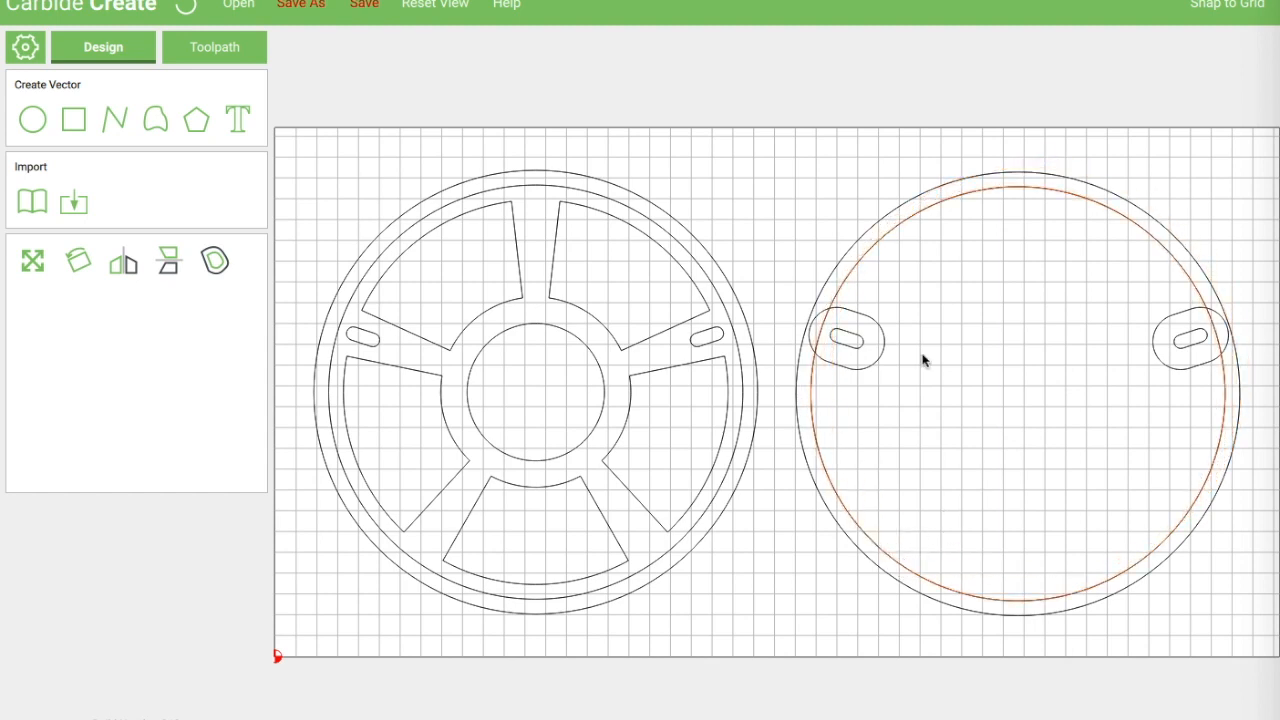
Step: Subtract the left and right slot offset outlines from the duplicated inner circle with Boolean subtraction
shift+click(873, 323)
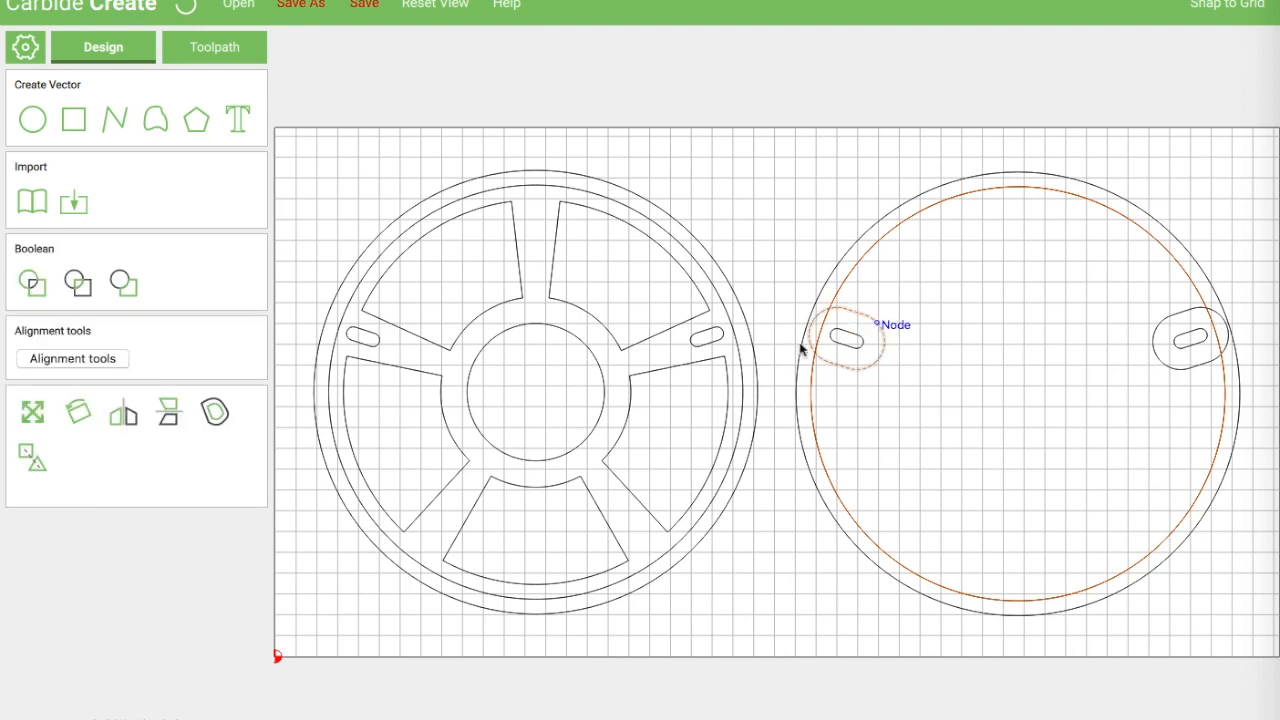
click(122, 283)
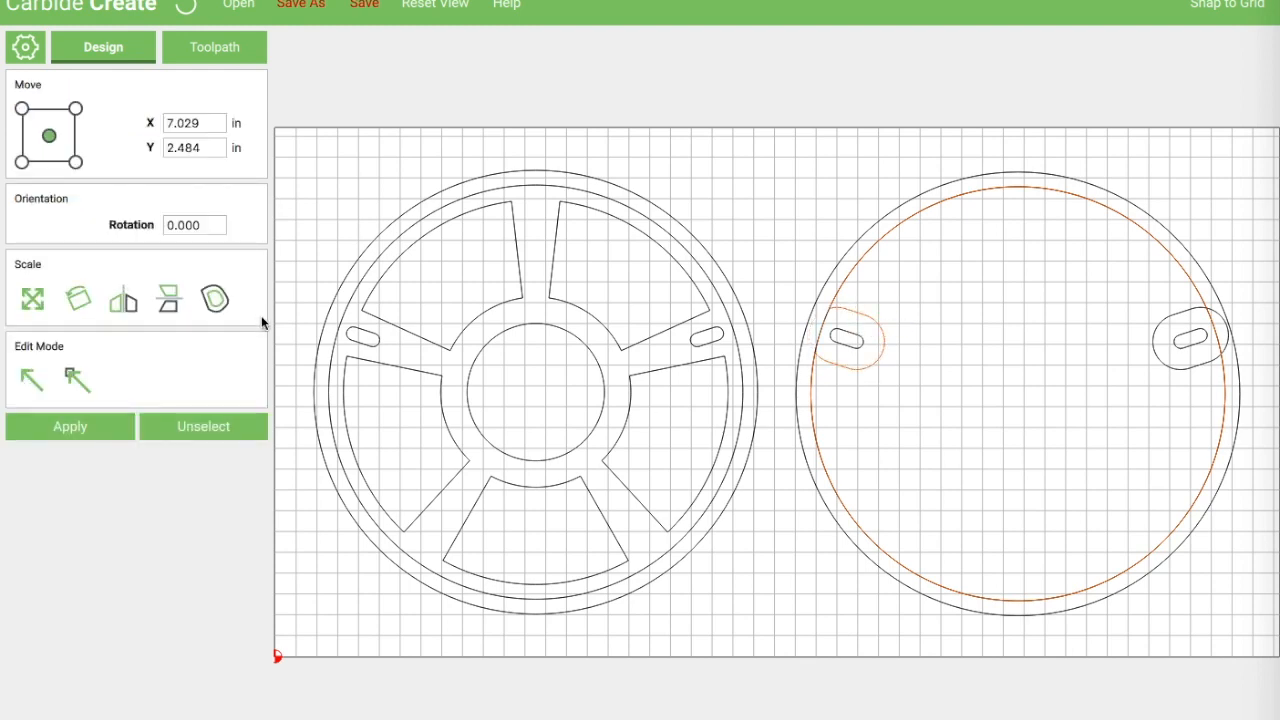
shift+click(1188, 366)
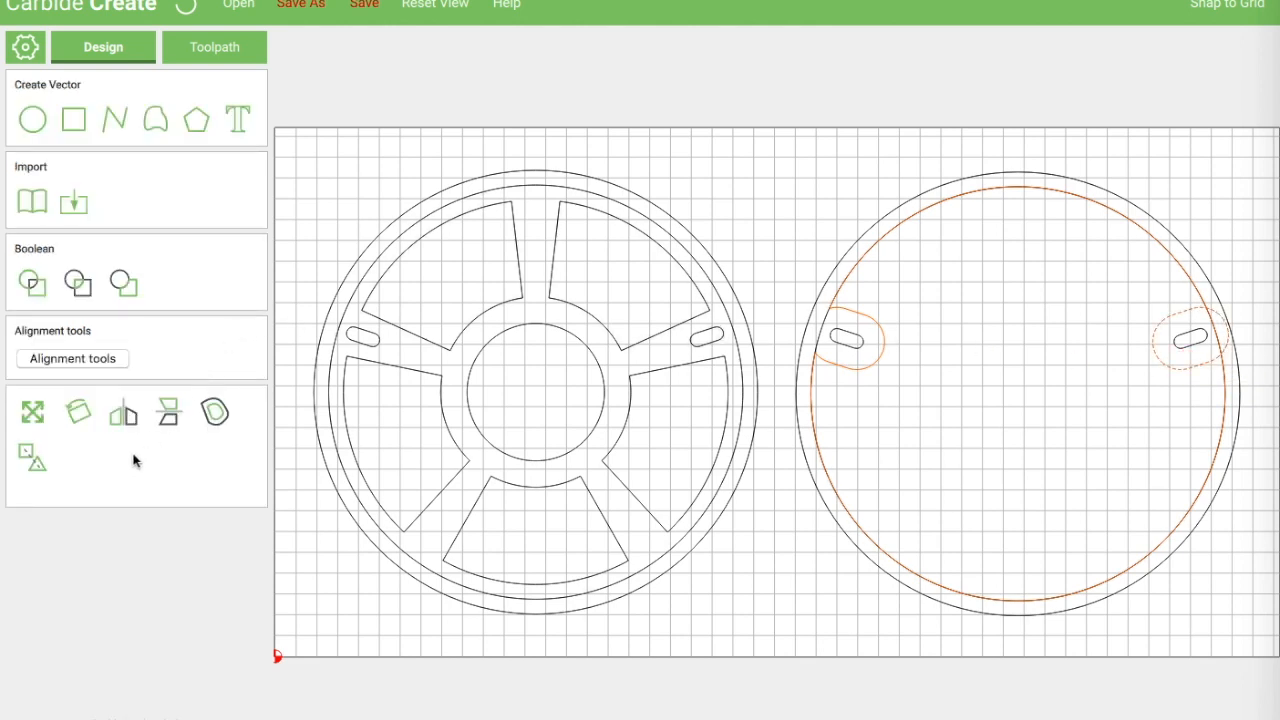
click(126, 281)
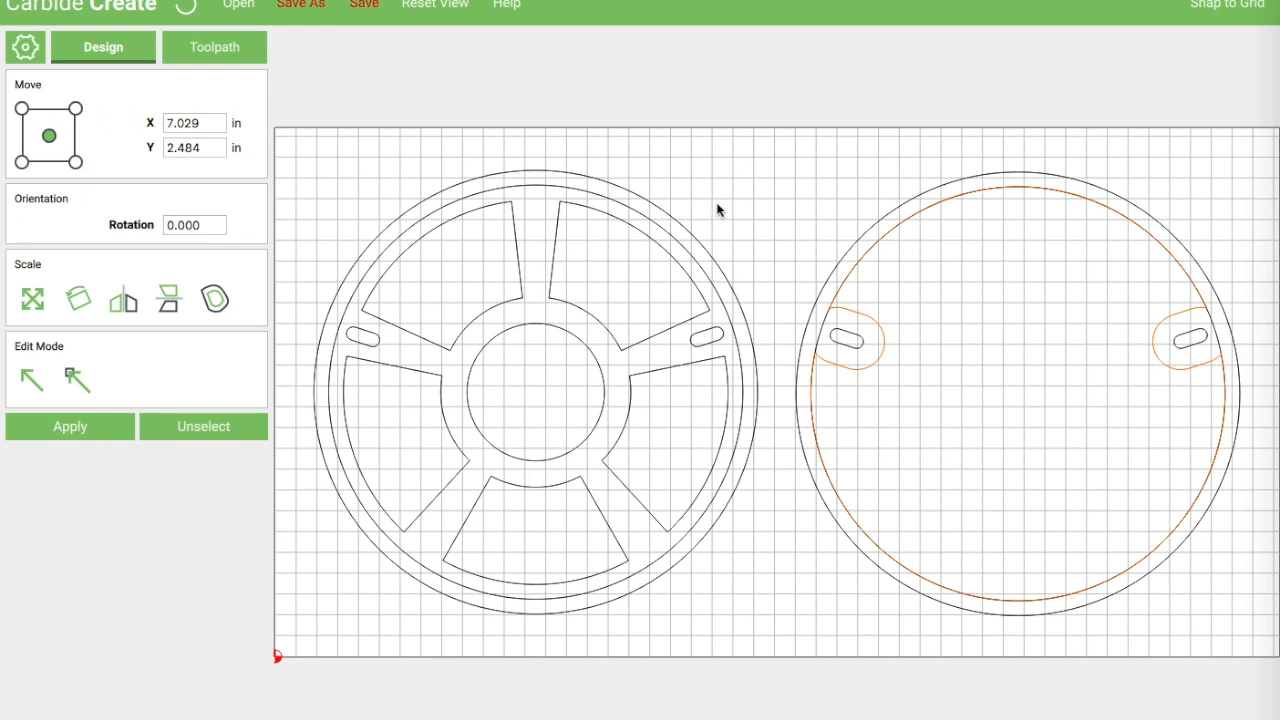
Step: Examine the inner circle's remaining arc behind the notch around the left slot, and deselect it
click(828, 335)
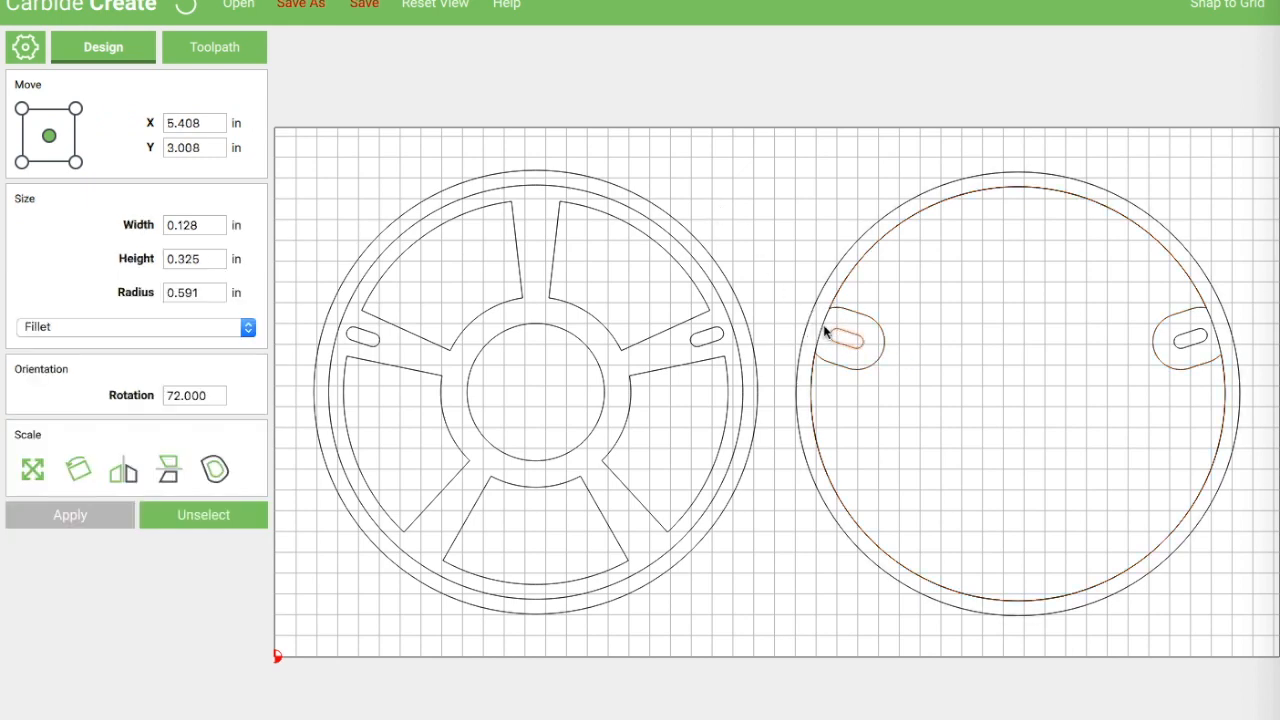
scroll(808, 332, up, 2)
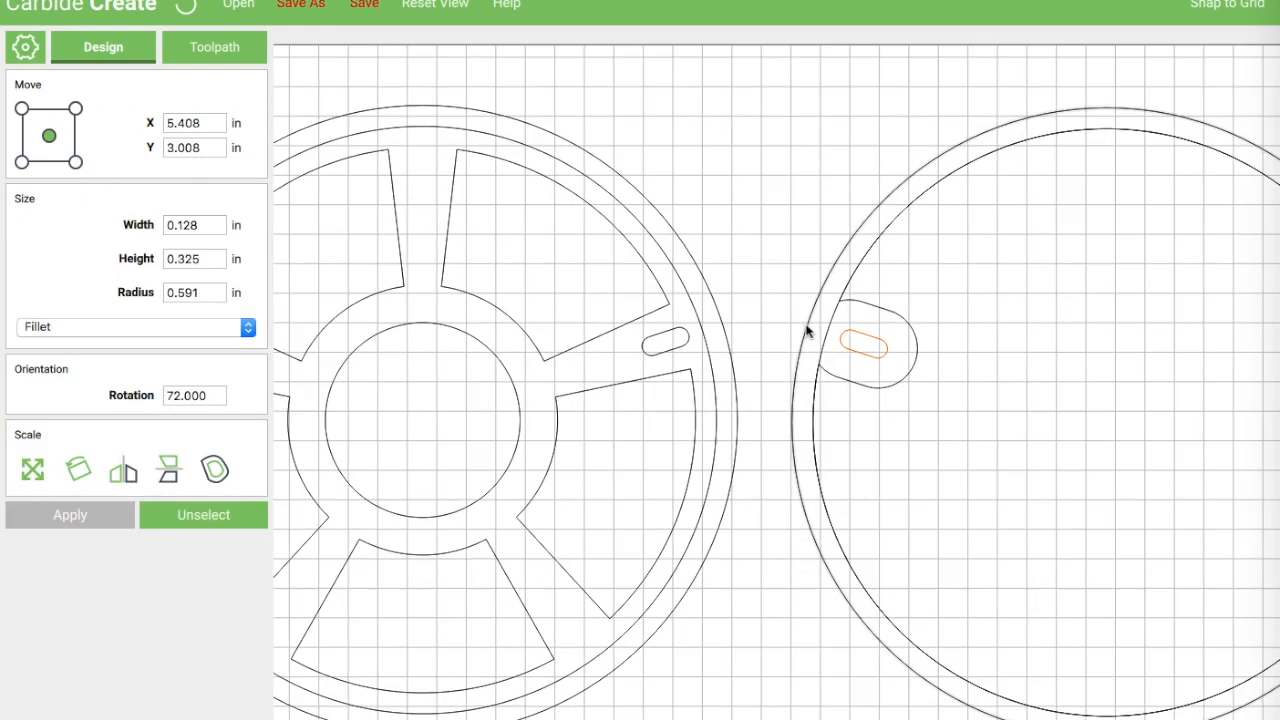
click(824, 335)
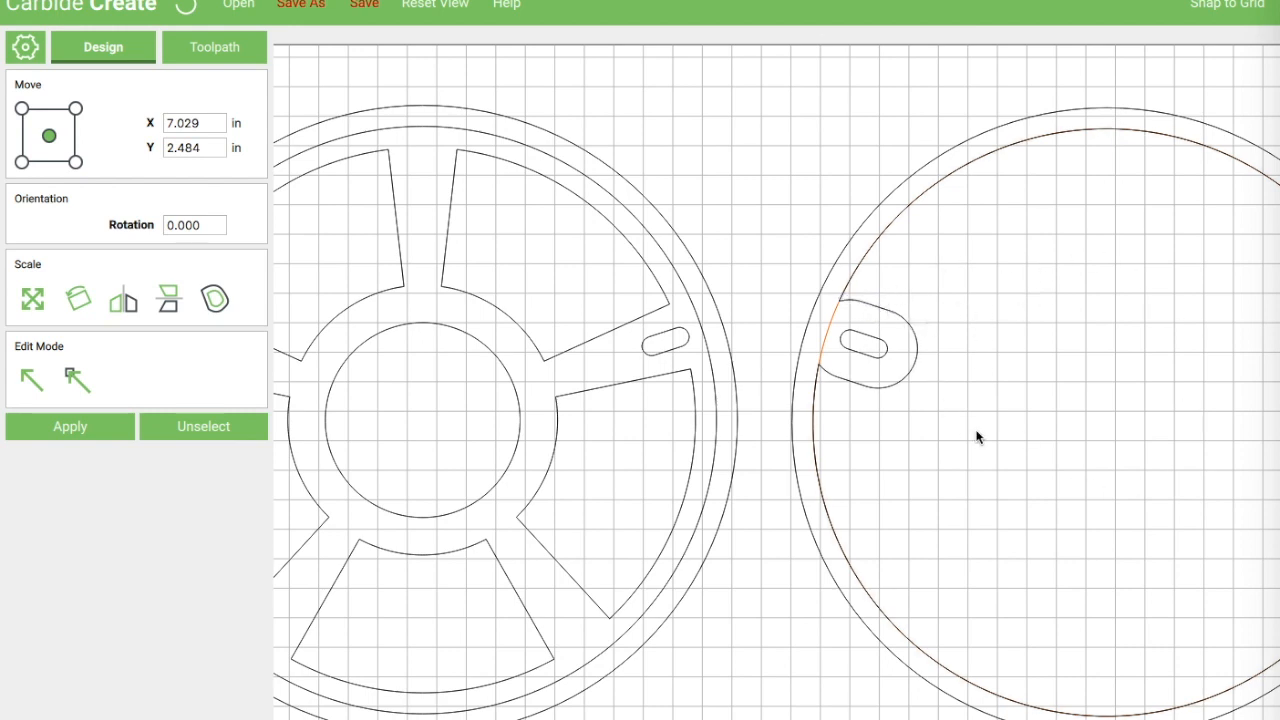
click(967, 327)
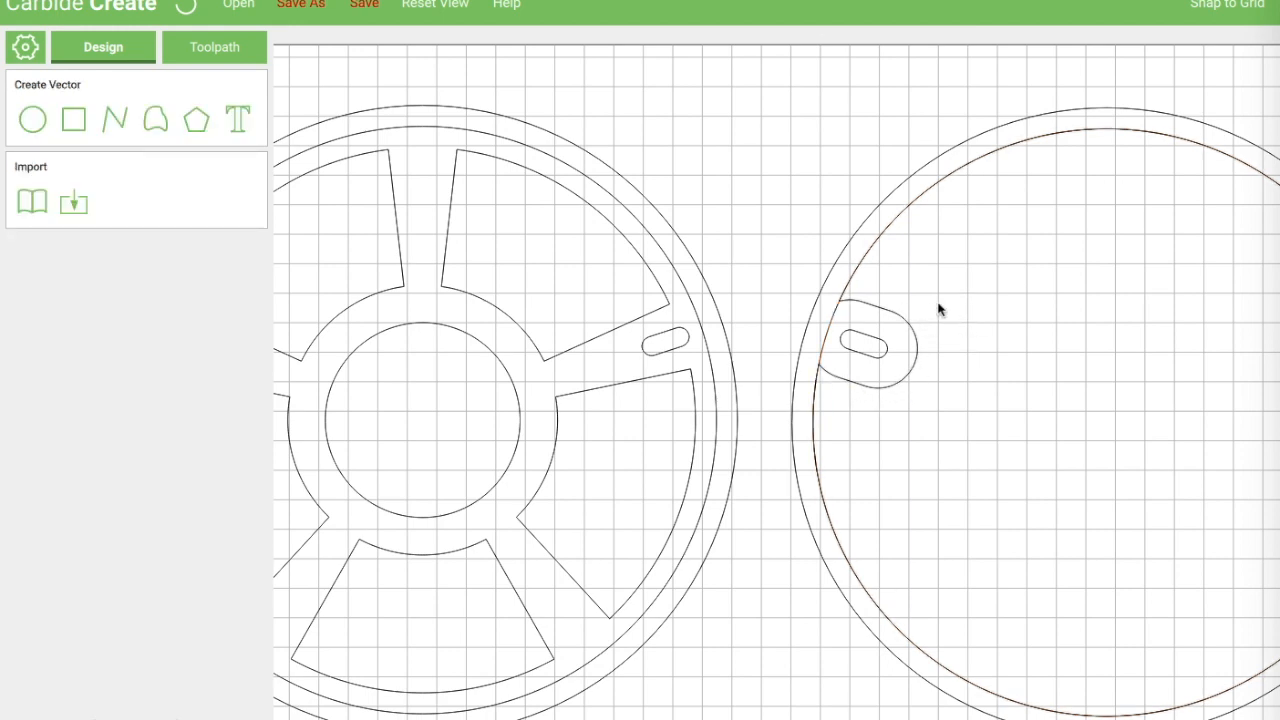
Step: Switch from designing the two rings to creating toolpaths
click(437, 8)
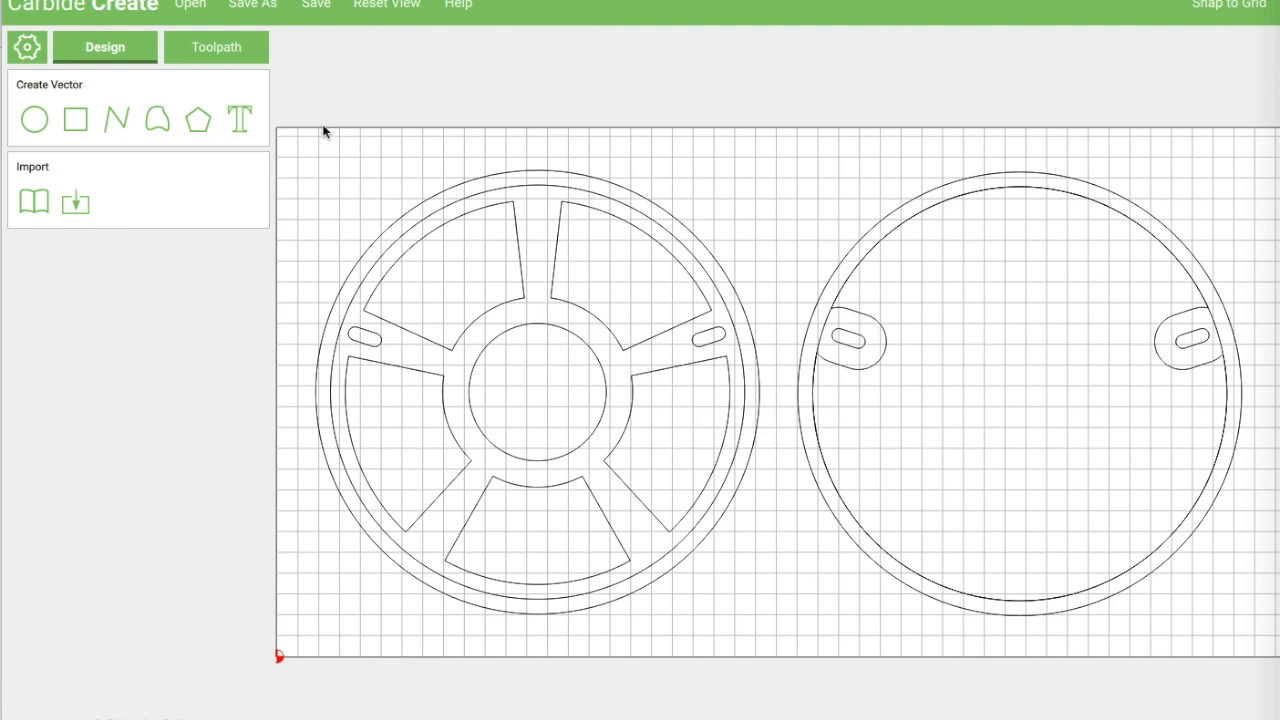
click(222, 49)
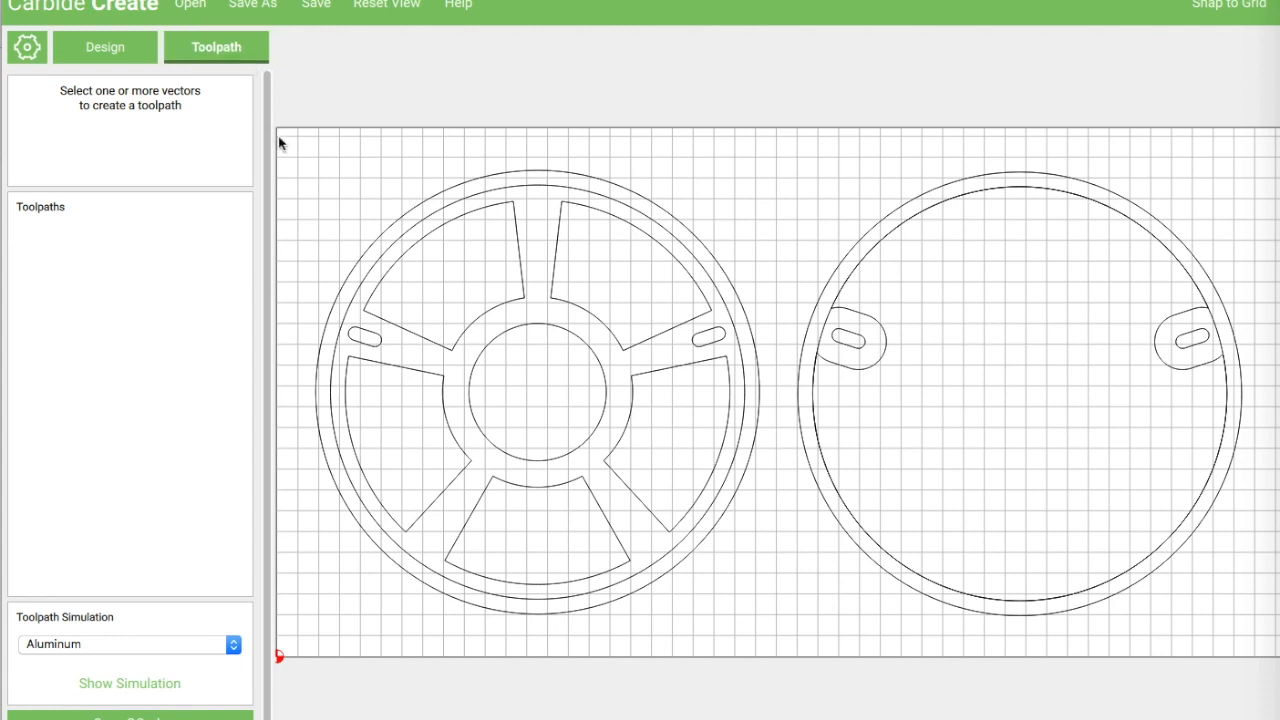
Step: Start a contour toolpath on the spoked wheel's two slots using the #102 0.125 in end mill
click(367, 338)
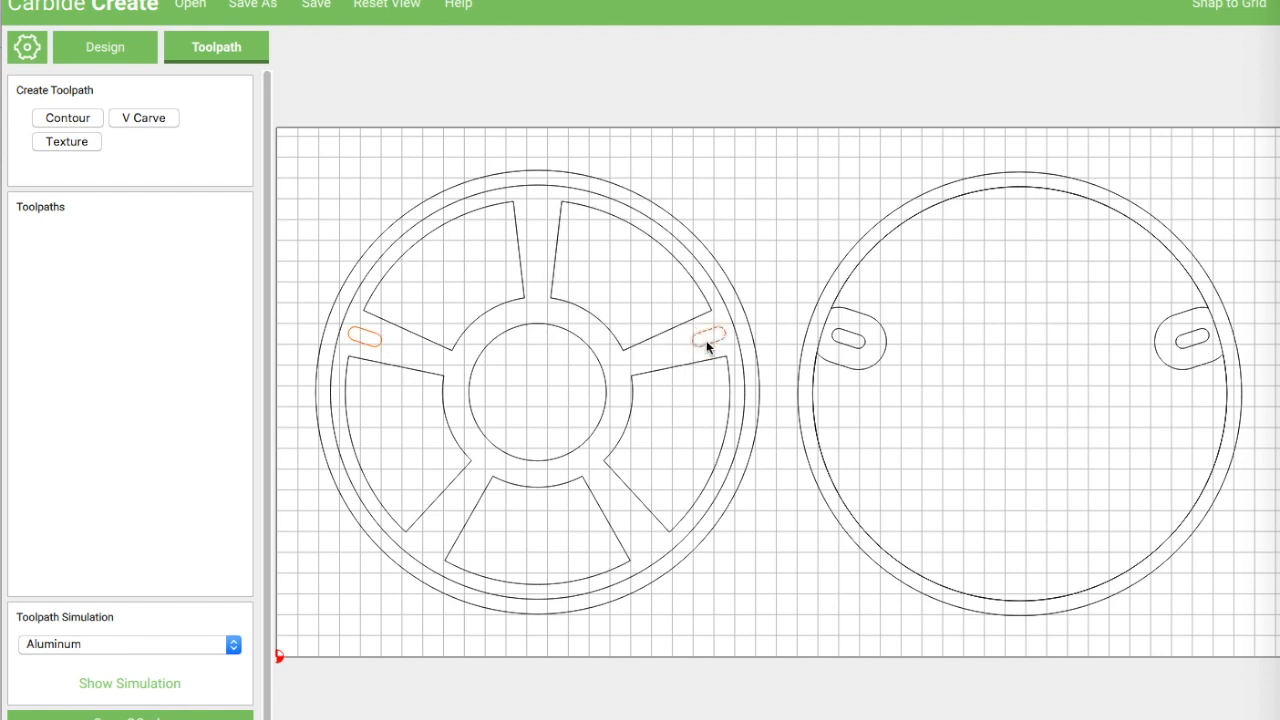
click(88, 118)
click(118, 106)
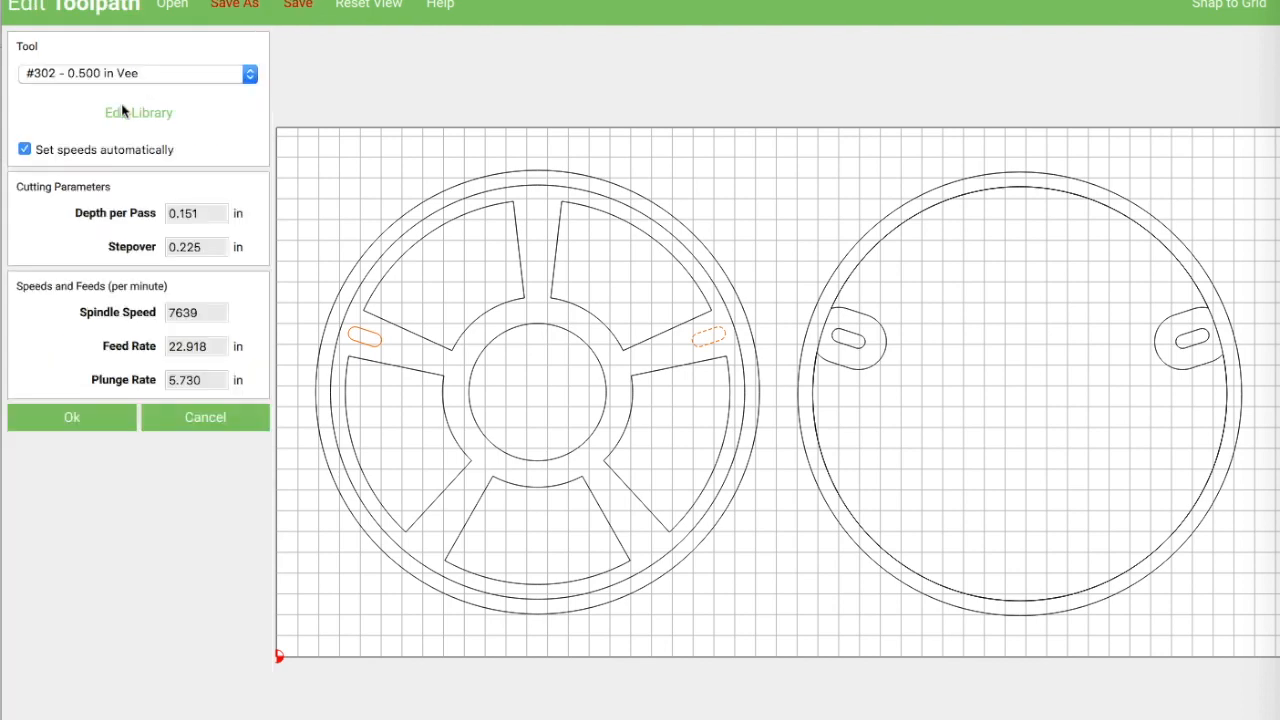
click(145, 80)
scroll(145, 79, up, 2)
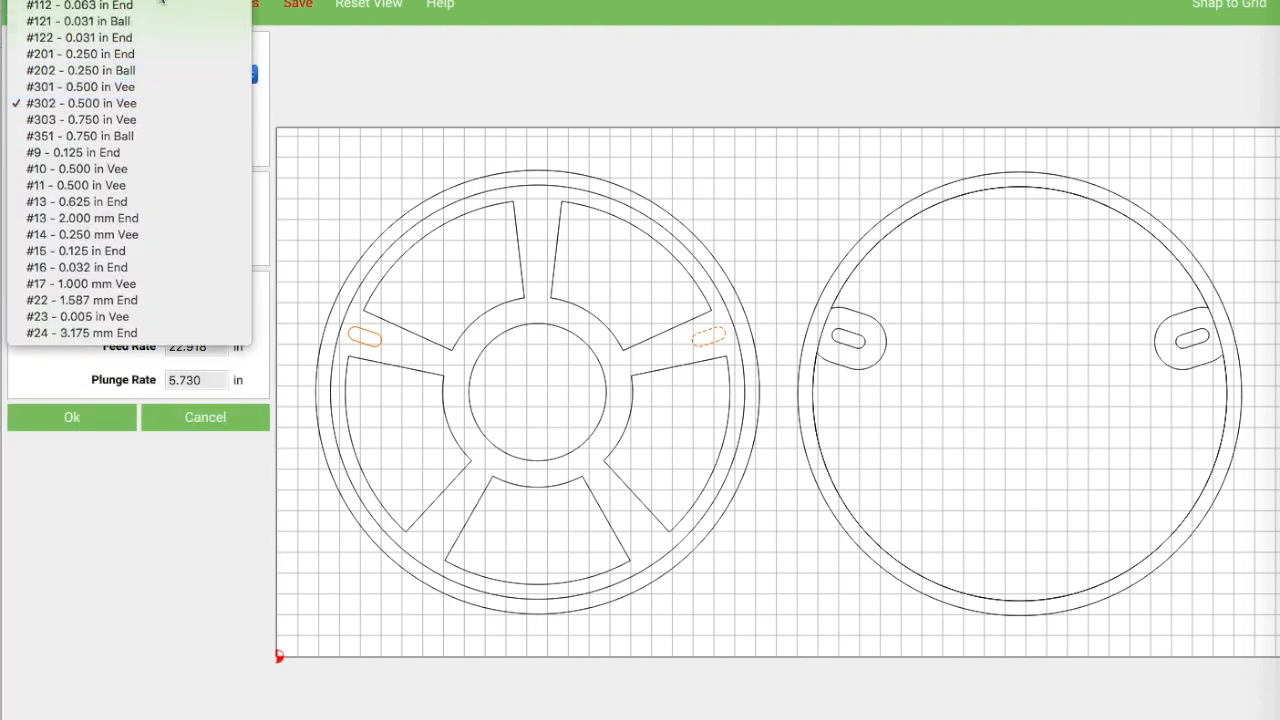
click(80, 12)
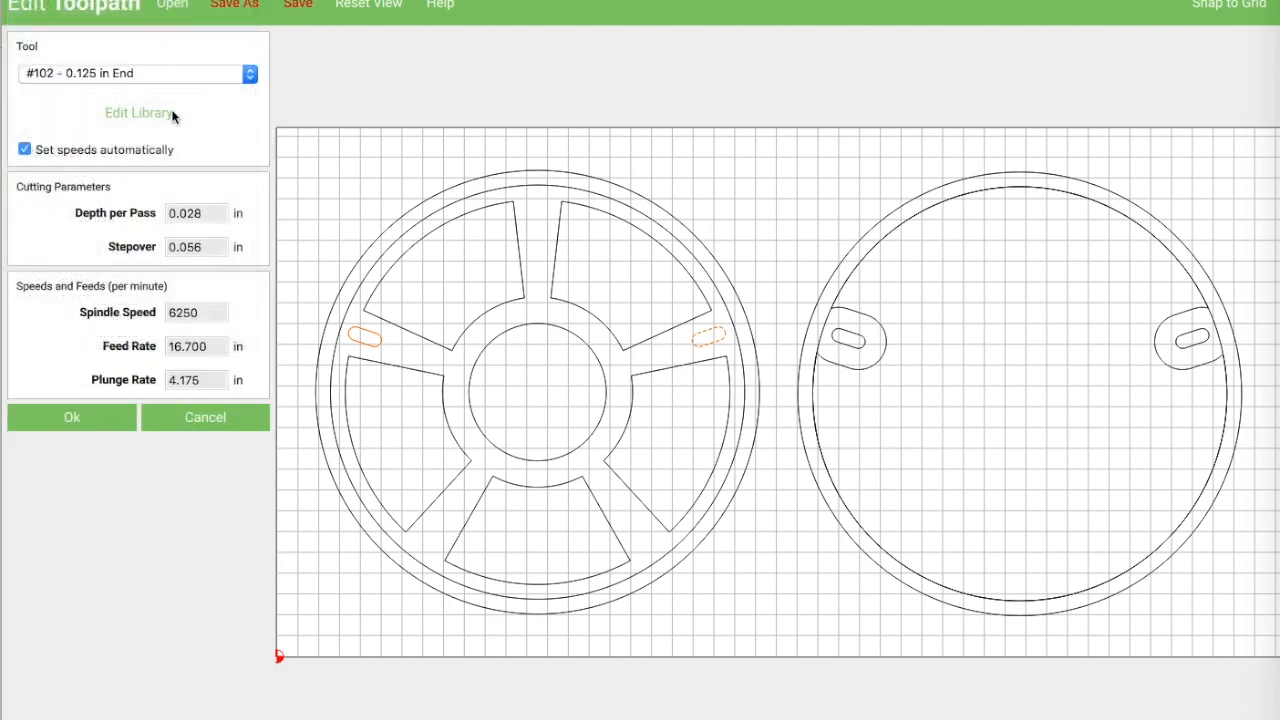
click(72, 420)
Step: Set the wheel slot toolpath's maximum depth to 0.255 in, name it Bottom Magnets and create it
click(167, 382)
drag(168, 384, 165, 384)
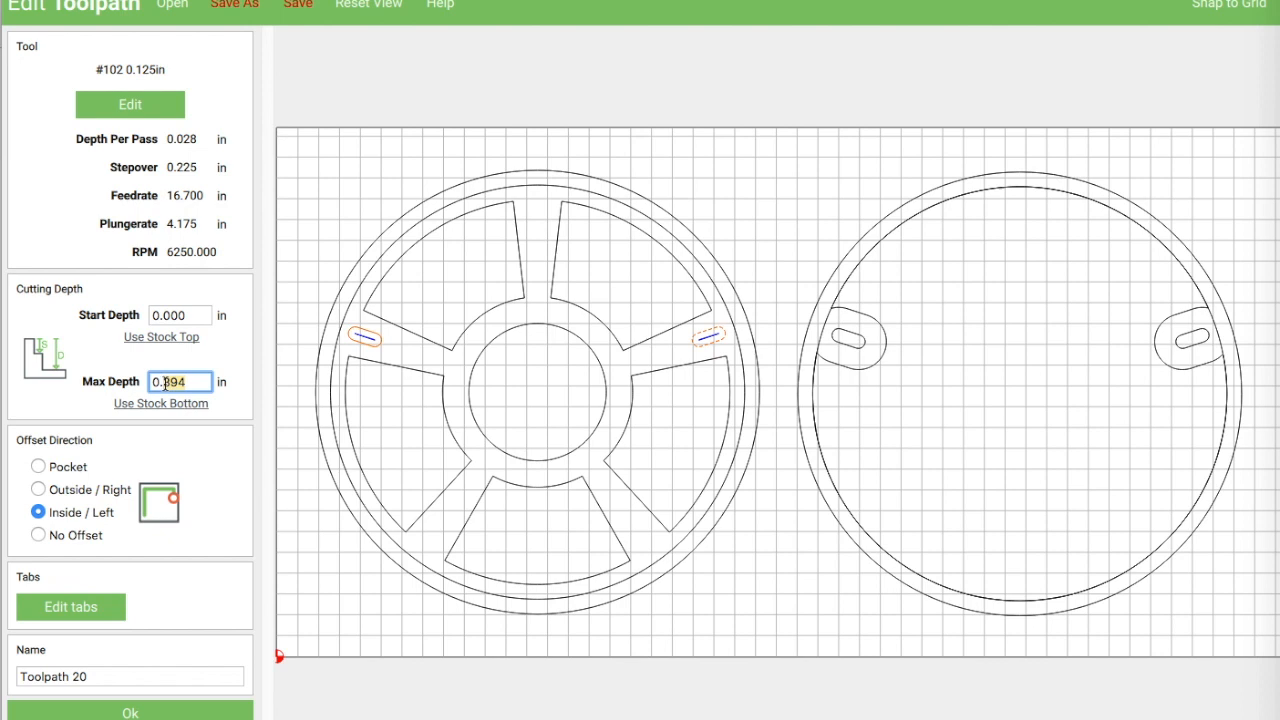
text(255)
drag(90, 677, 17, 680)
text(Bottom )
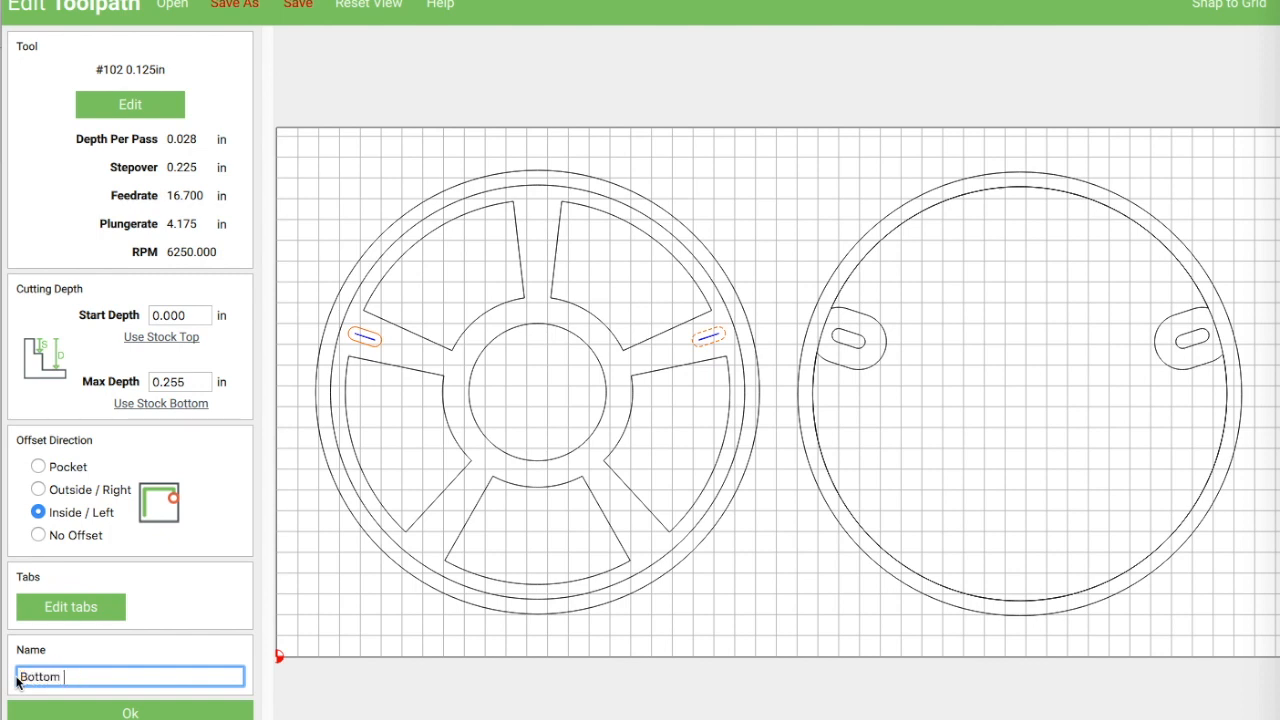
text(Magnets)
click(132, 714)
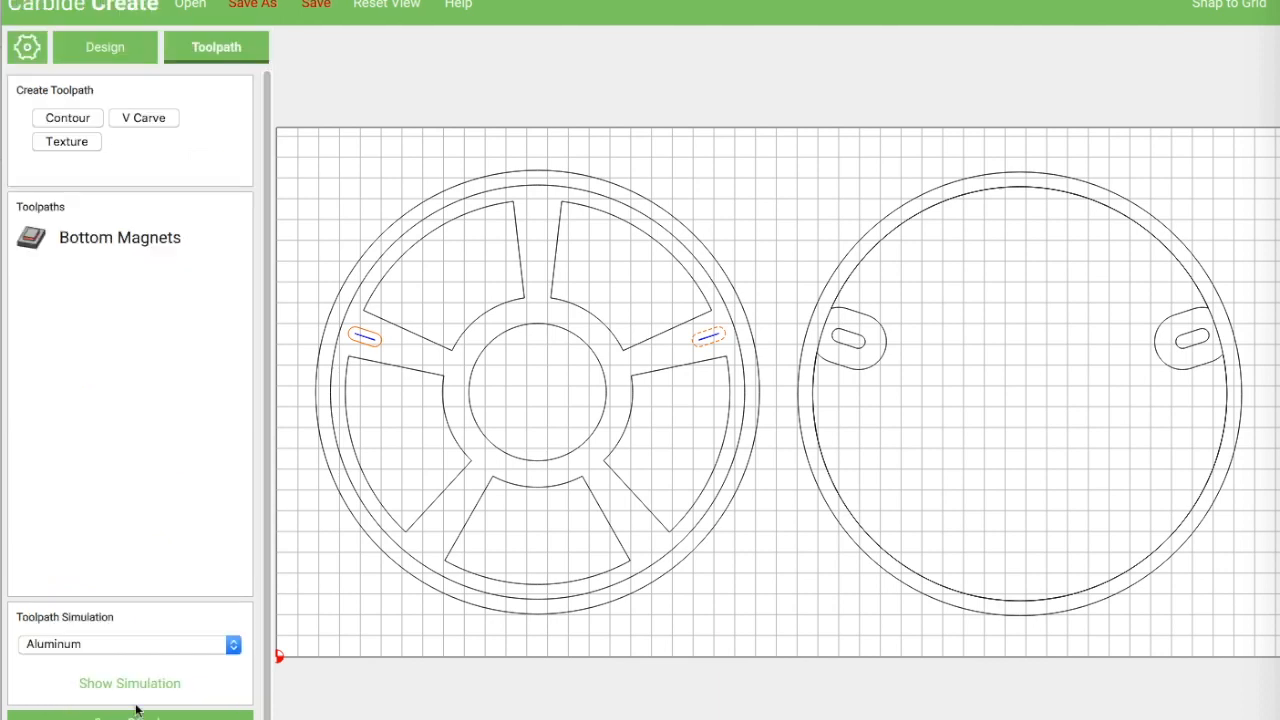
Step: Create an inside contour toolpath 0.465 in deep on the copied ring's two slots, named Top Magnets
shift+click(847, 340)
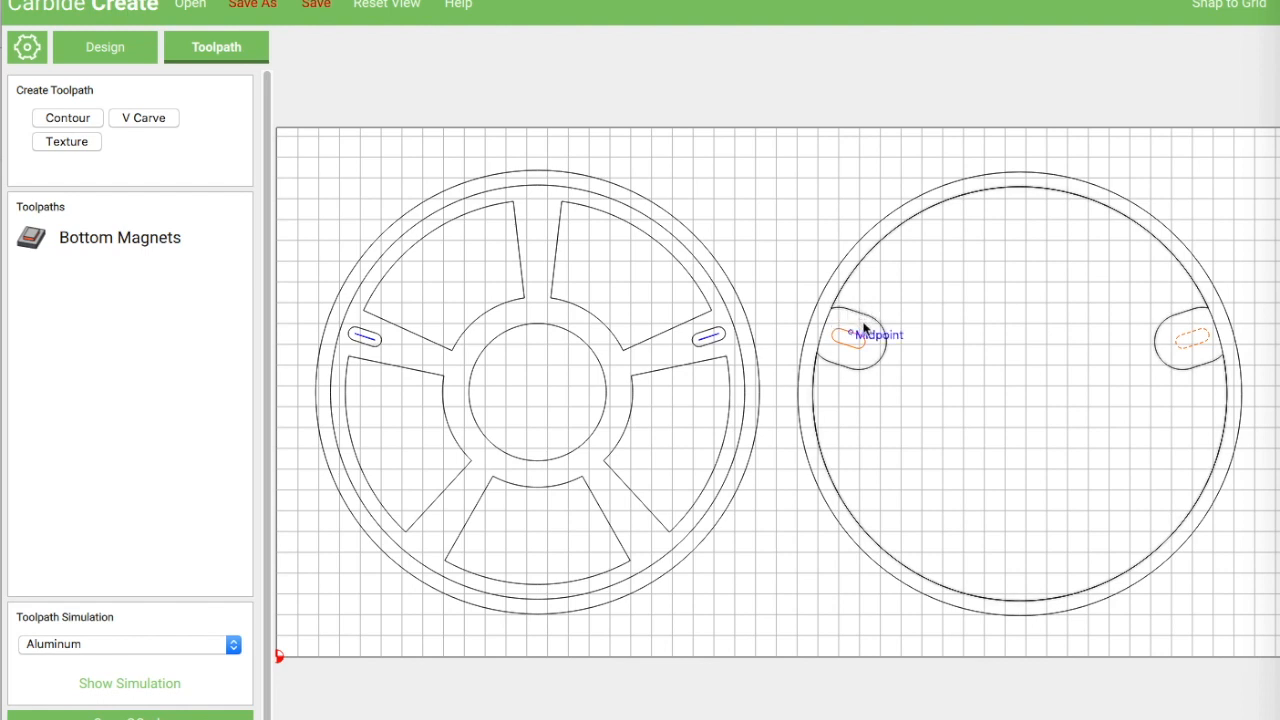
click(1177, 344)
click(80, 120)
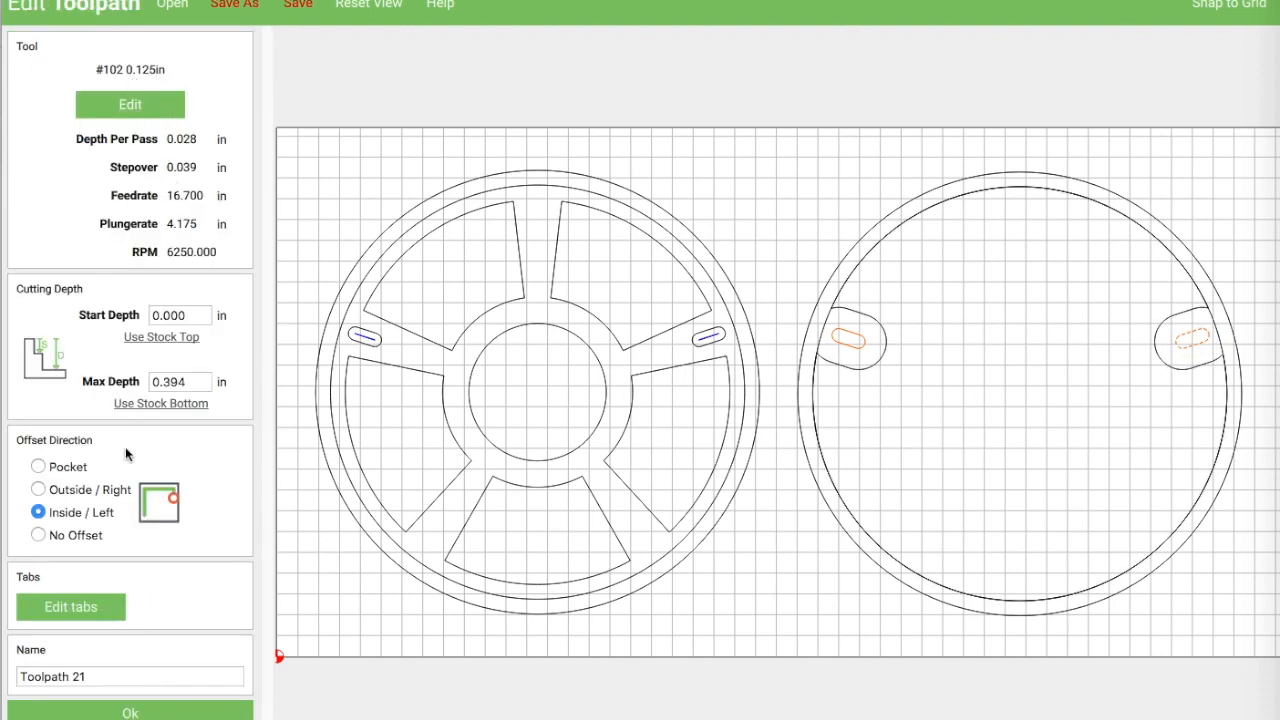
click(181, 382)
drag(183, 382, 166, 381)
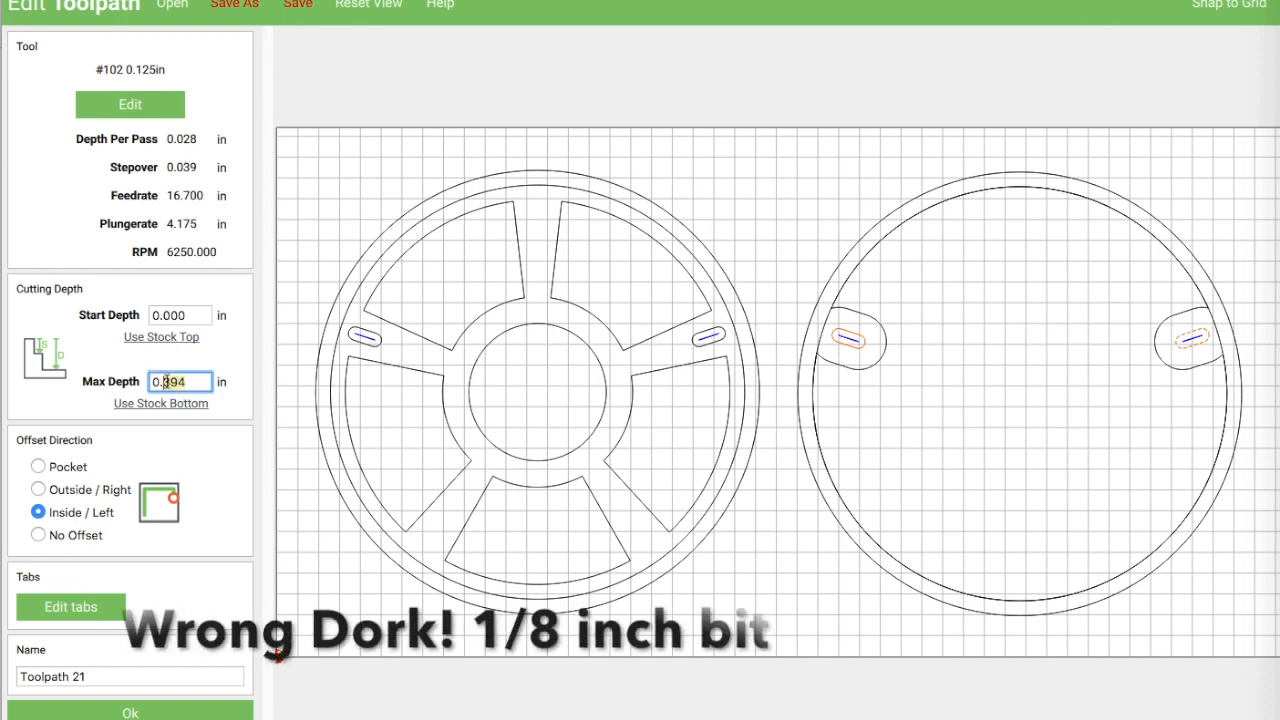
text(4)
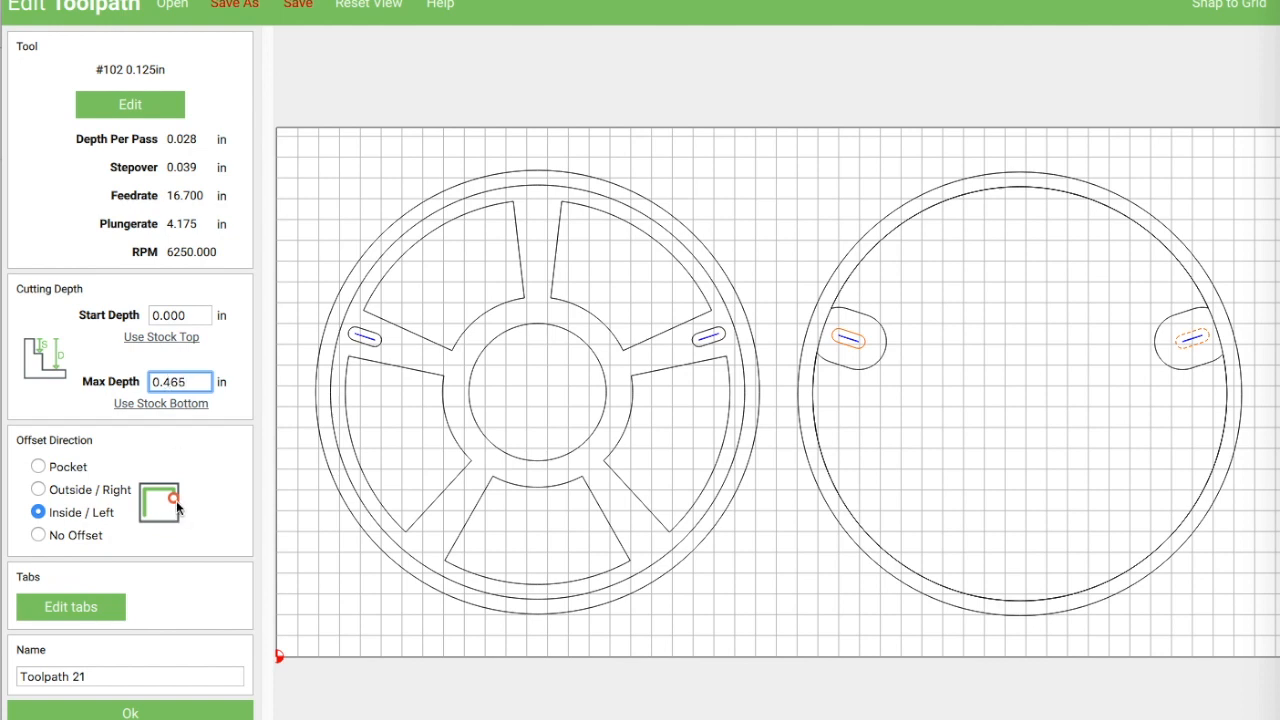
click(22, 677)
text(Top)
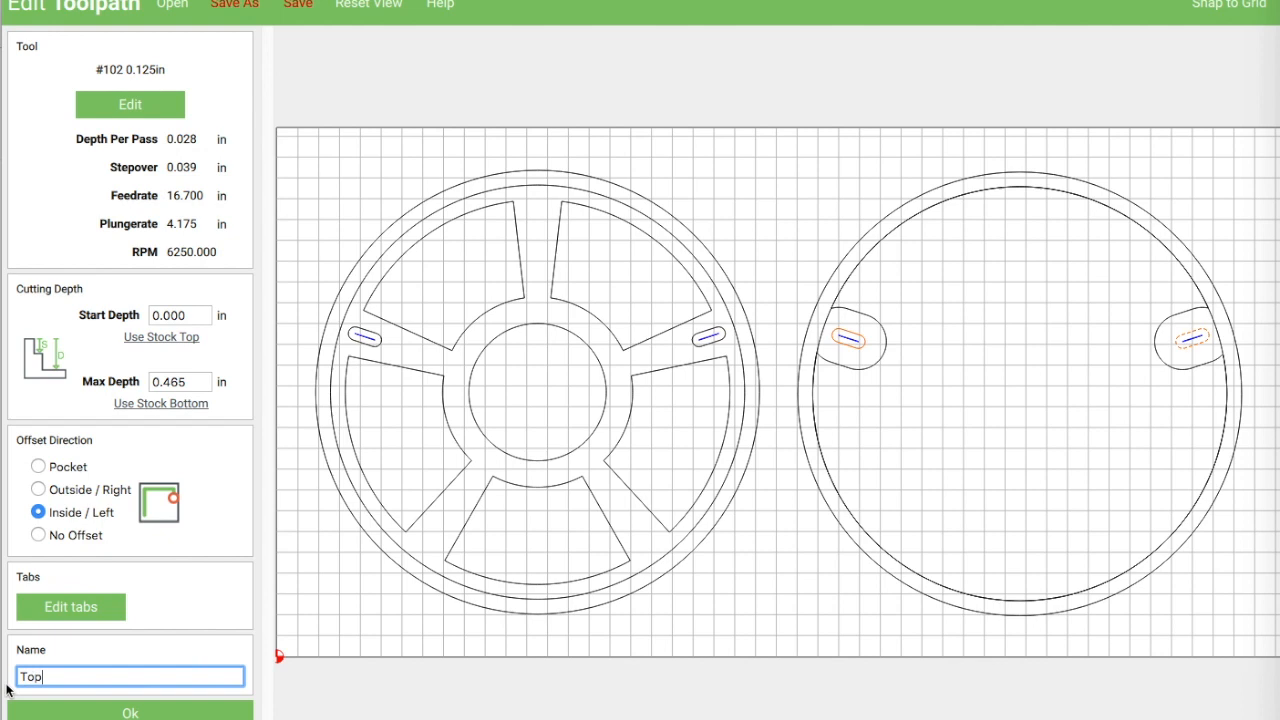
text( Magnets)
click(133, 714)
Step: Save the G-code of the two magnet toolpaths as "Dice Box one eighth" in the gCode folder
click(175, 712)
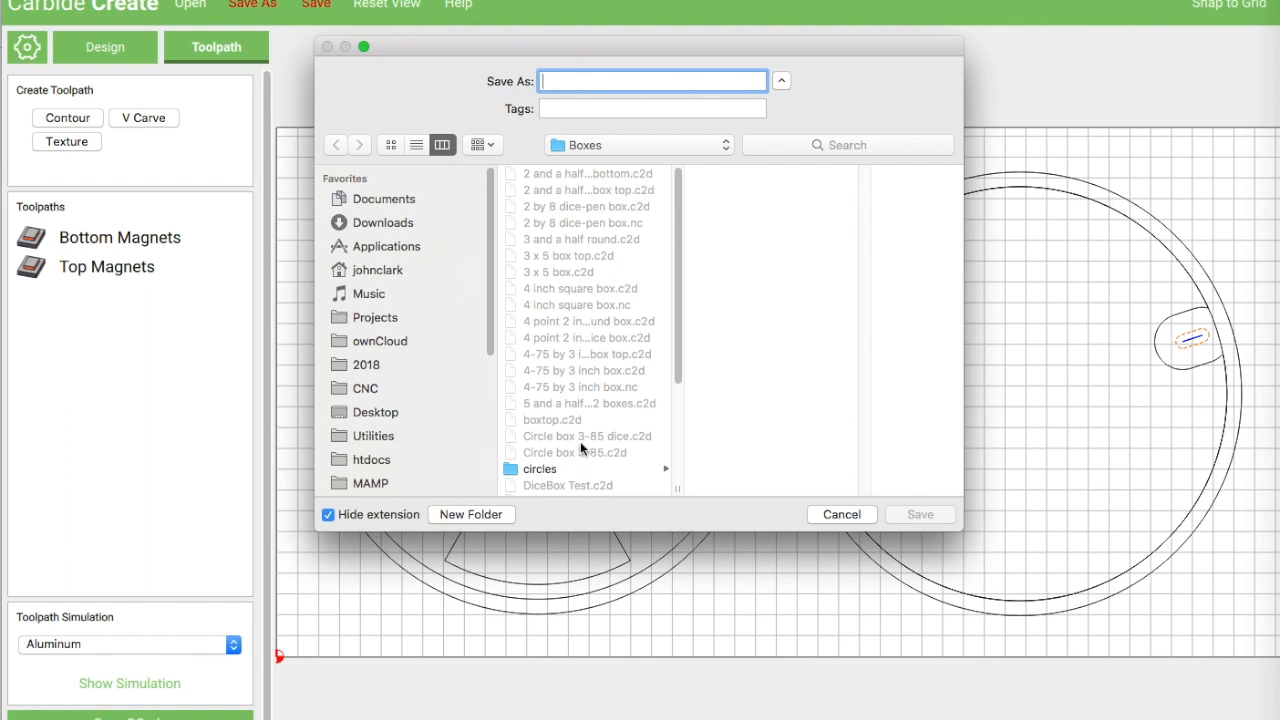
scroll(580, 441, down, 5)
click(560, 373)
text(Dic)
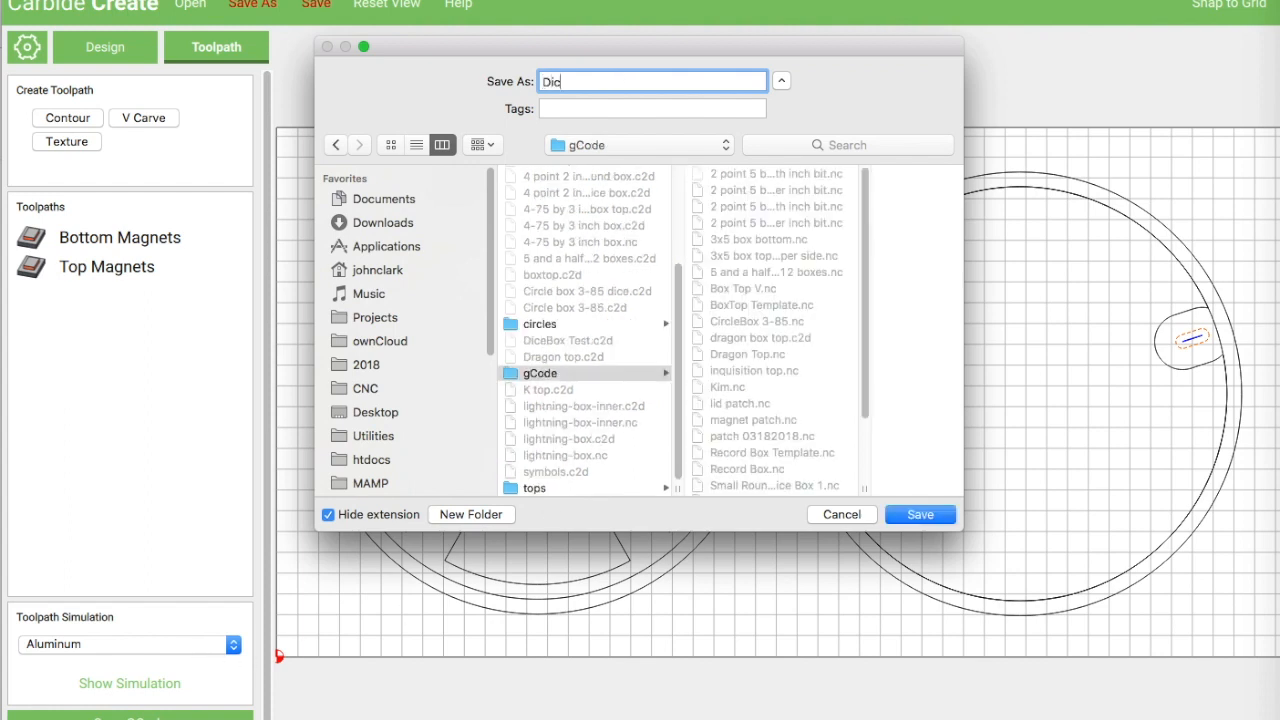
text(e Box one eigth)
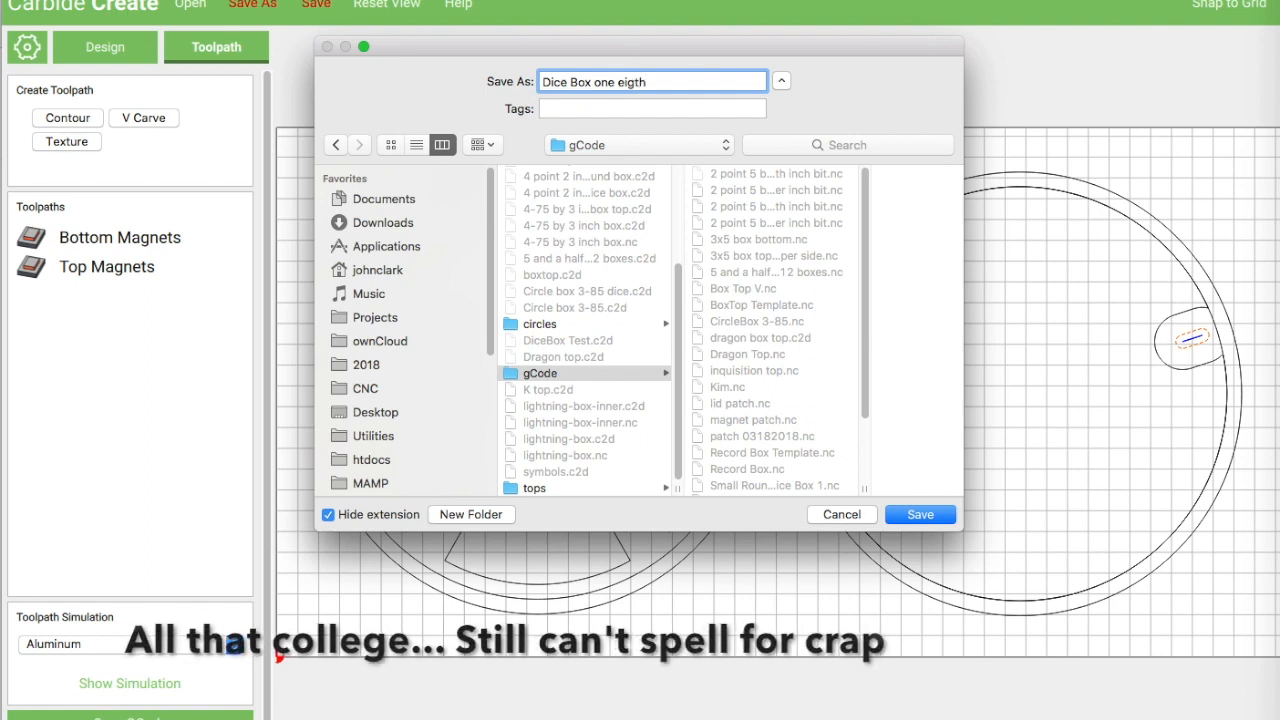
key(BackSpace)
key(BackSpace)
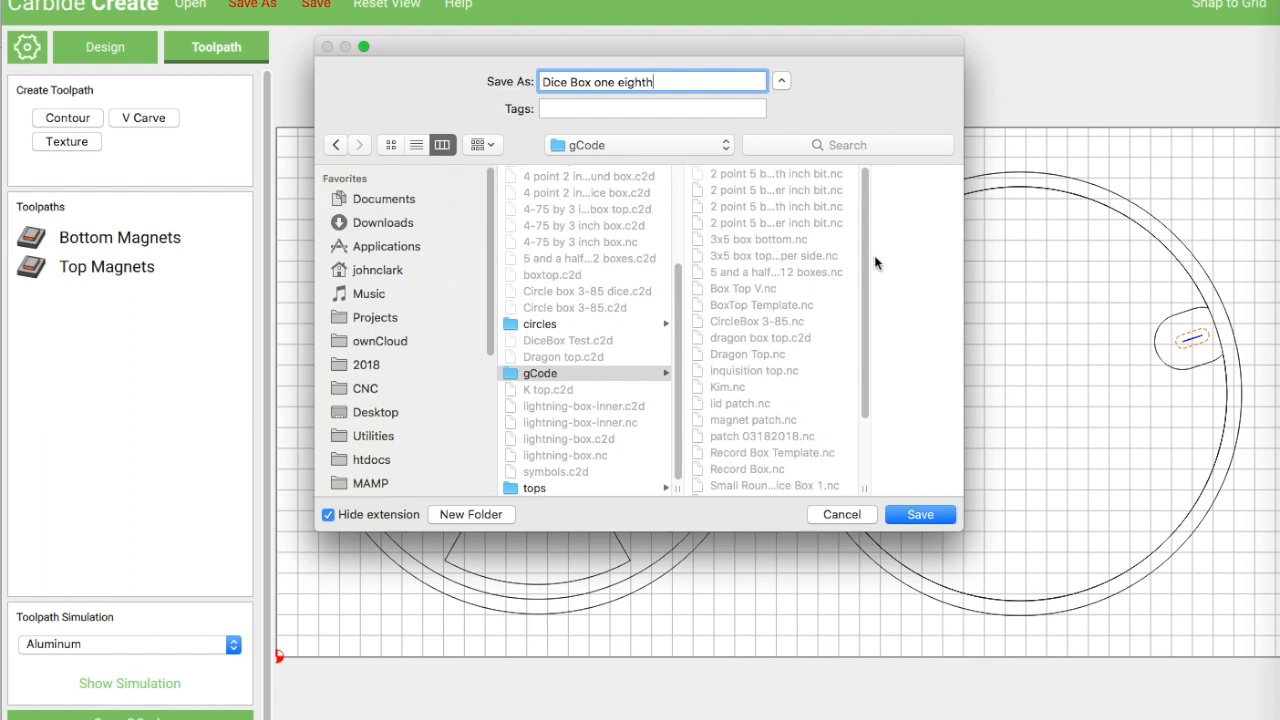
click(920, 514)
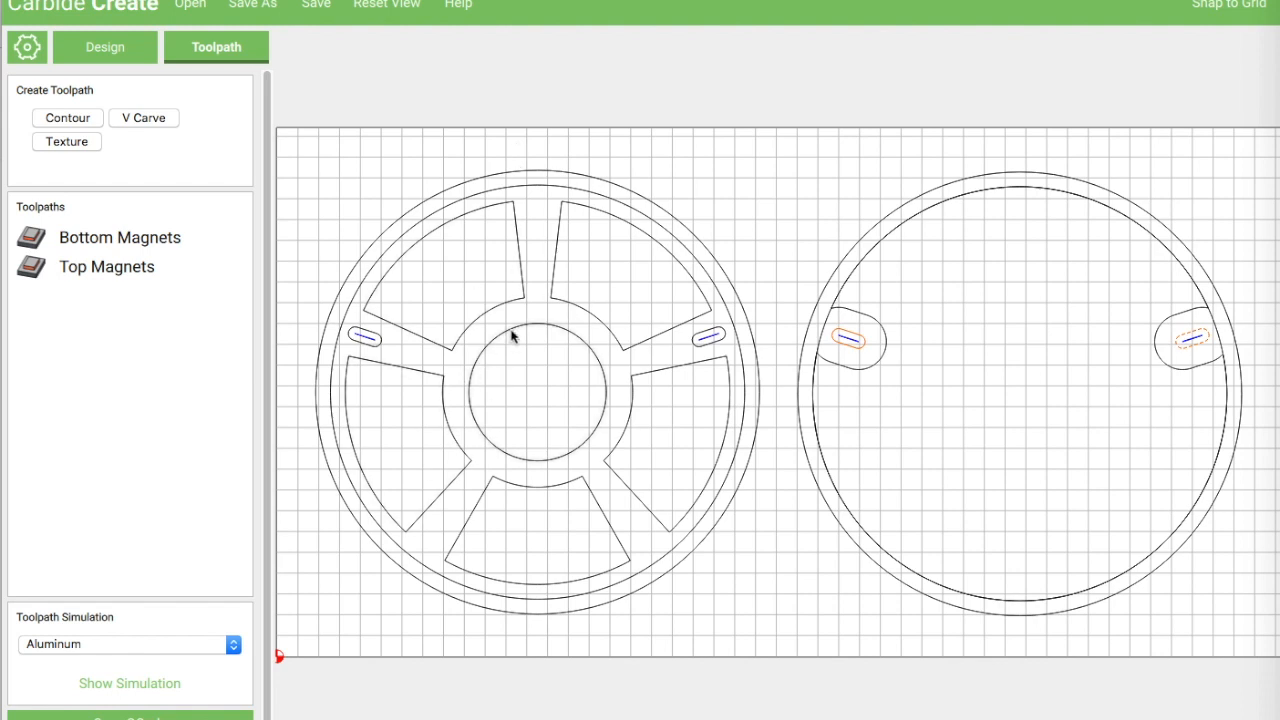
Step: Disable the Bottom Magnets and Top Magnets toolpaths
click(155, 238)
right_click(152, 238)
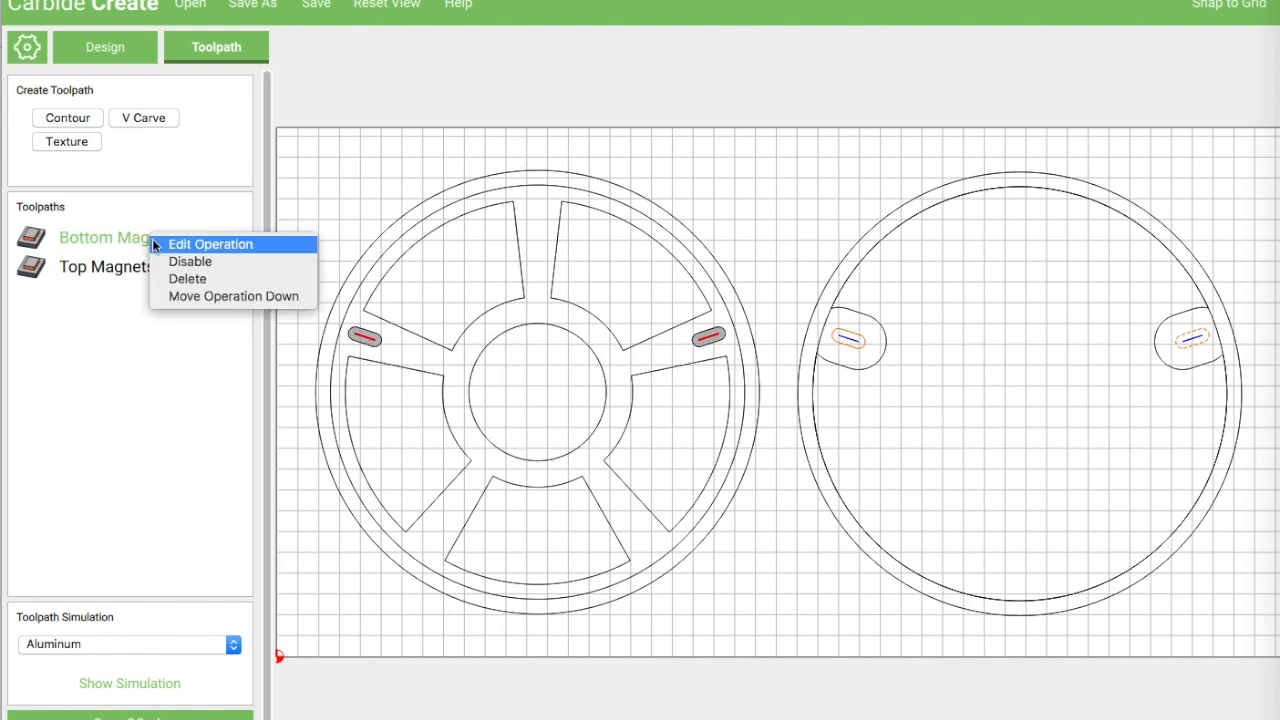
click(190, 261)
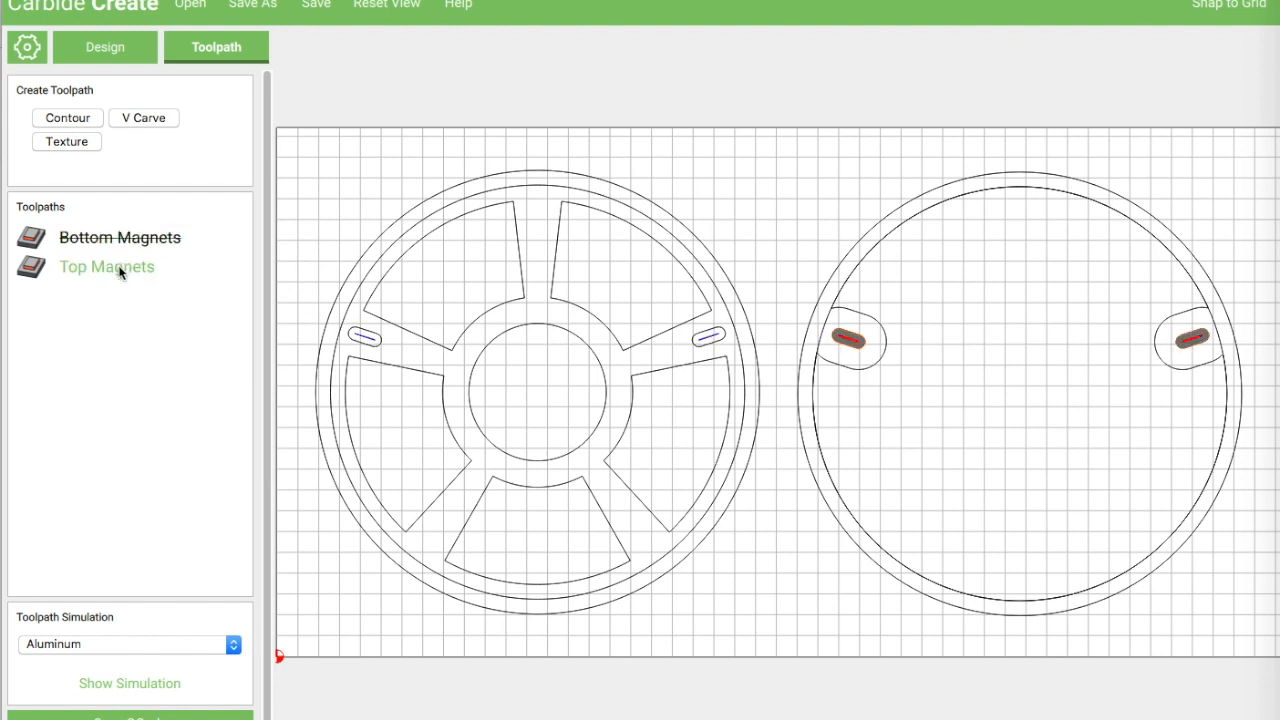
right_click(119, 272)
click(146, 289)
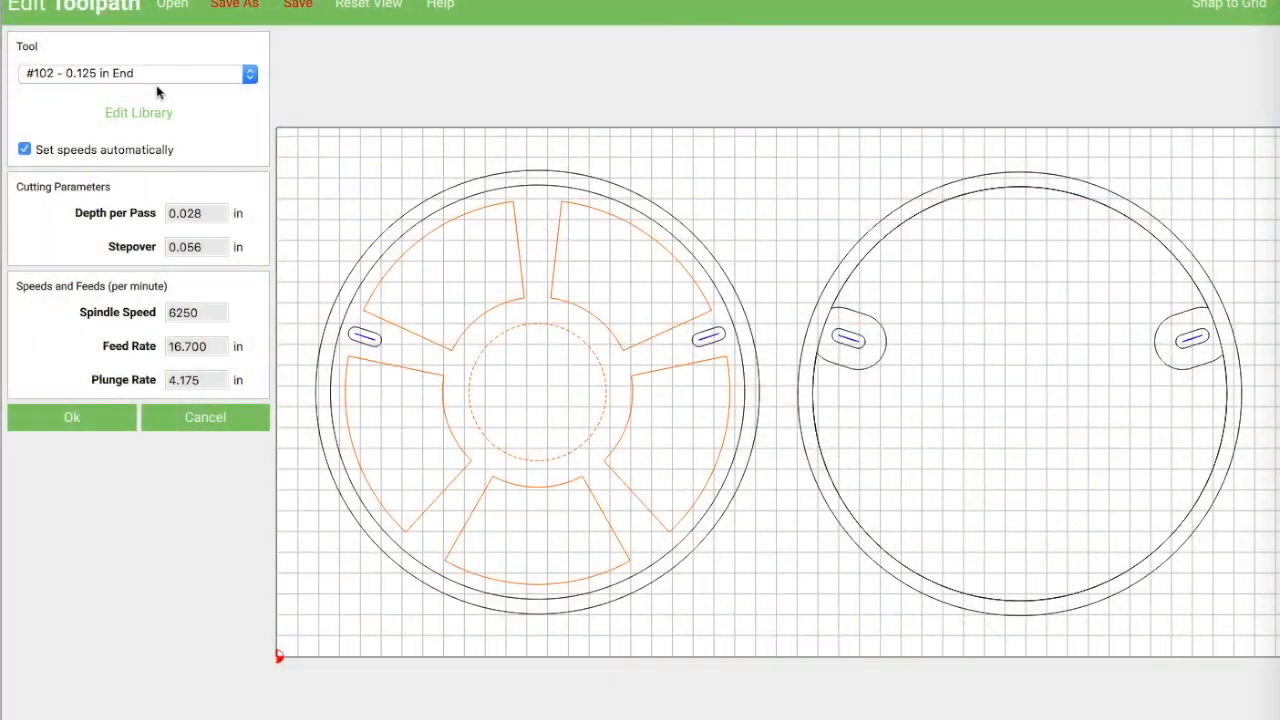
Step: Choose the #201 0.250 in end mill for the toolpath on the wheel's five spoke openings and centre circle
click(160, 80)
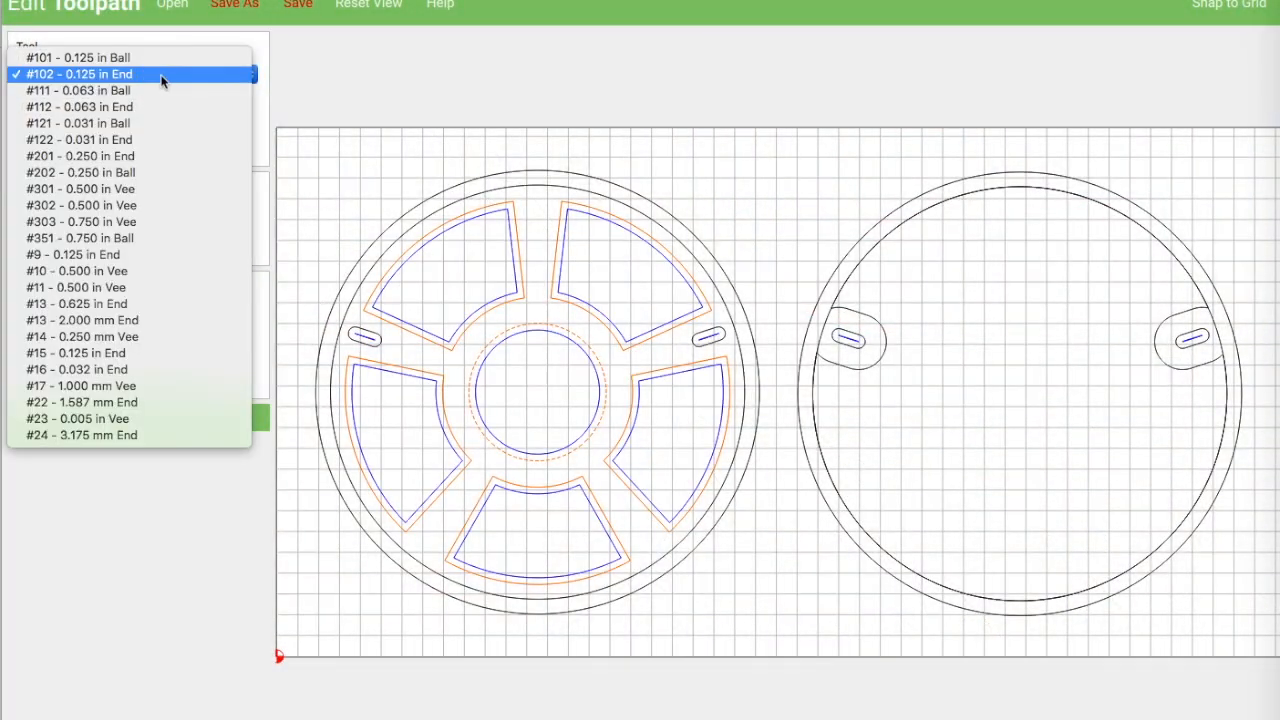
click(173, 157)
click(70, 420)
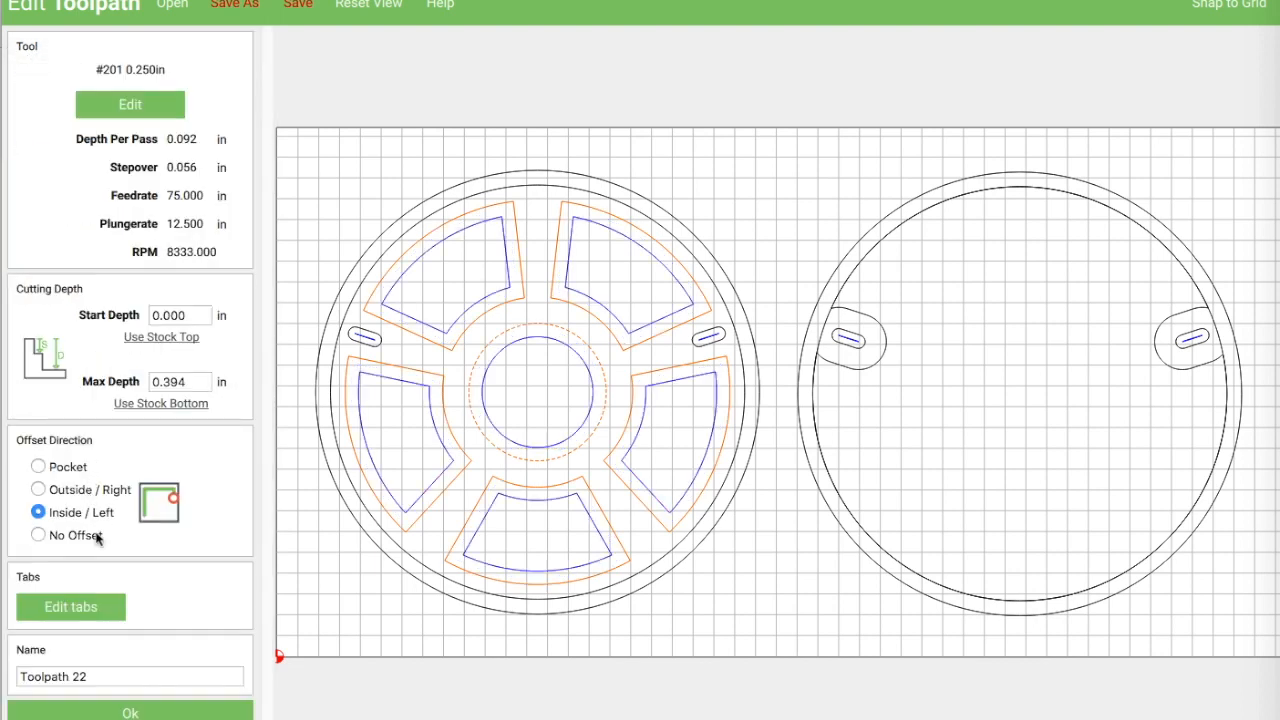
Step: Make the spoke openings and centre circle a pocket toolpath 0.63 in deep, named Bottom Pockets
click(39, 467)
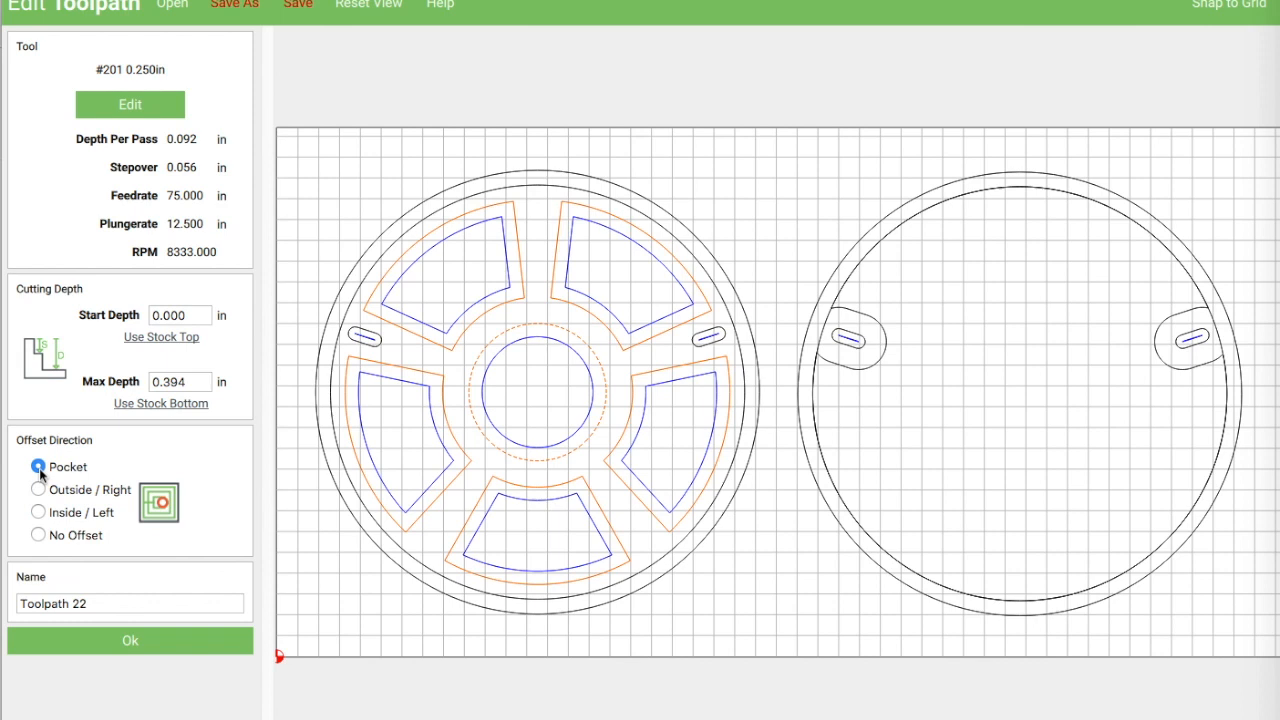
click(171, 382)
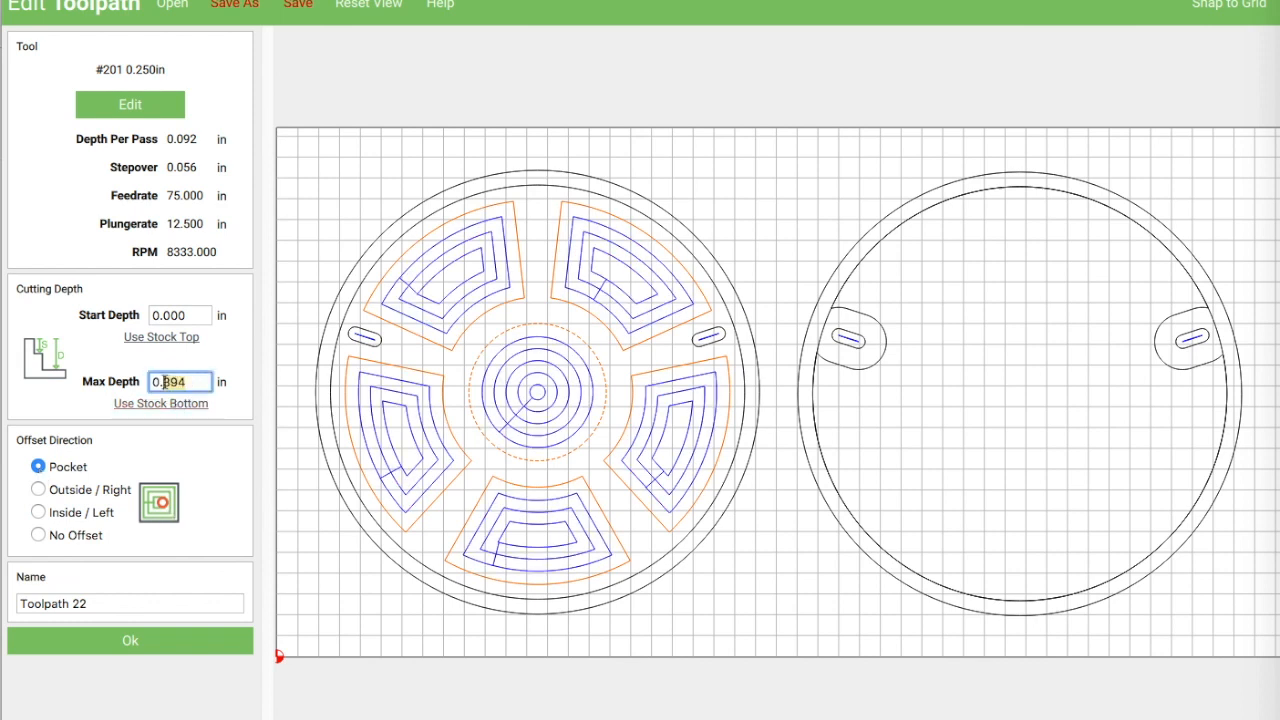
text(6)
drag(98, 604, 18, 606)
text(Bottom Pockets)
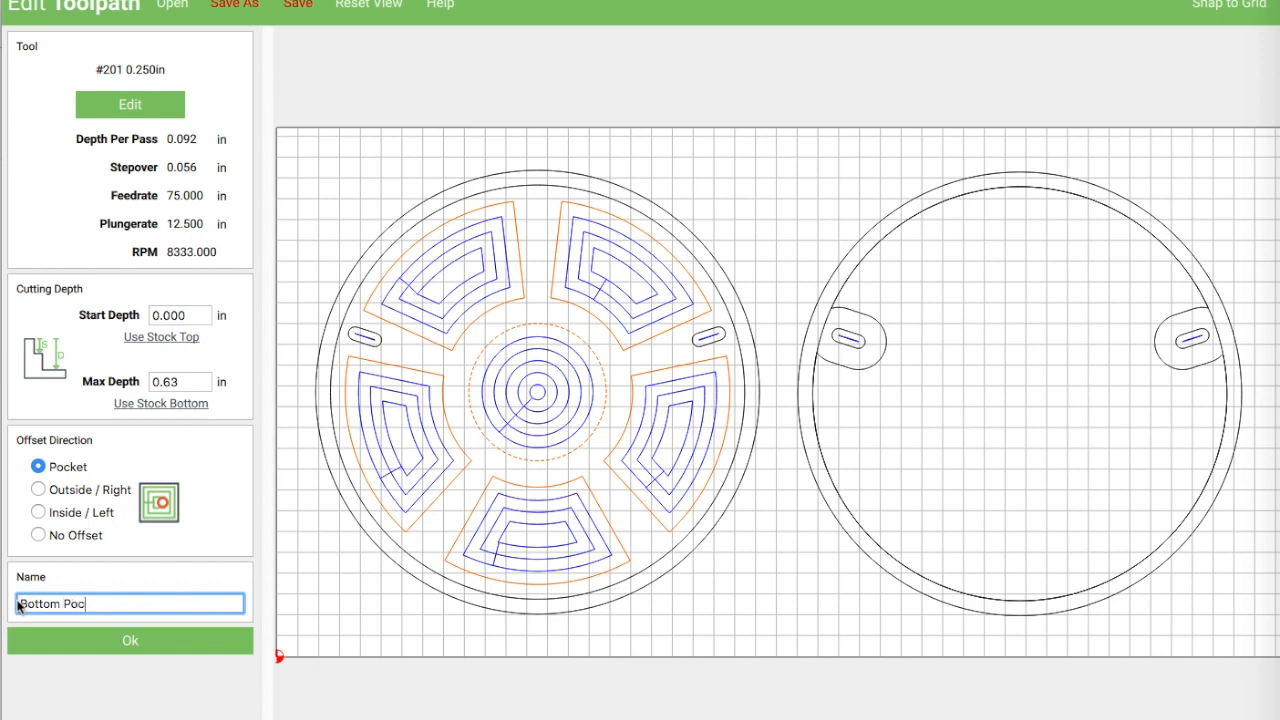
click(136, 645)
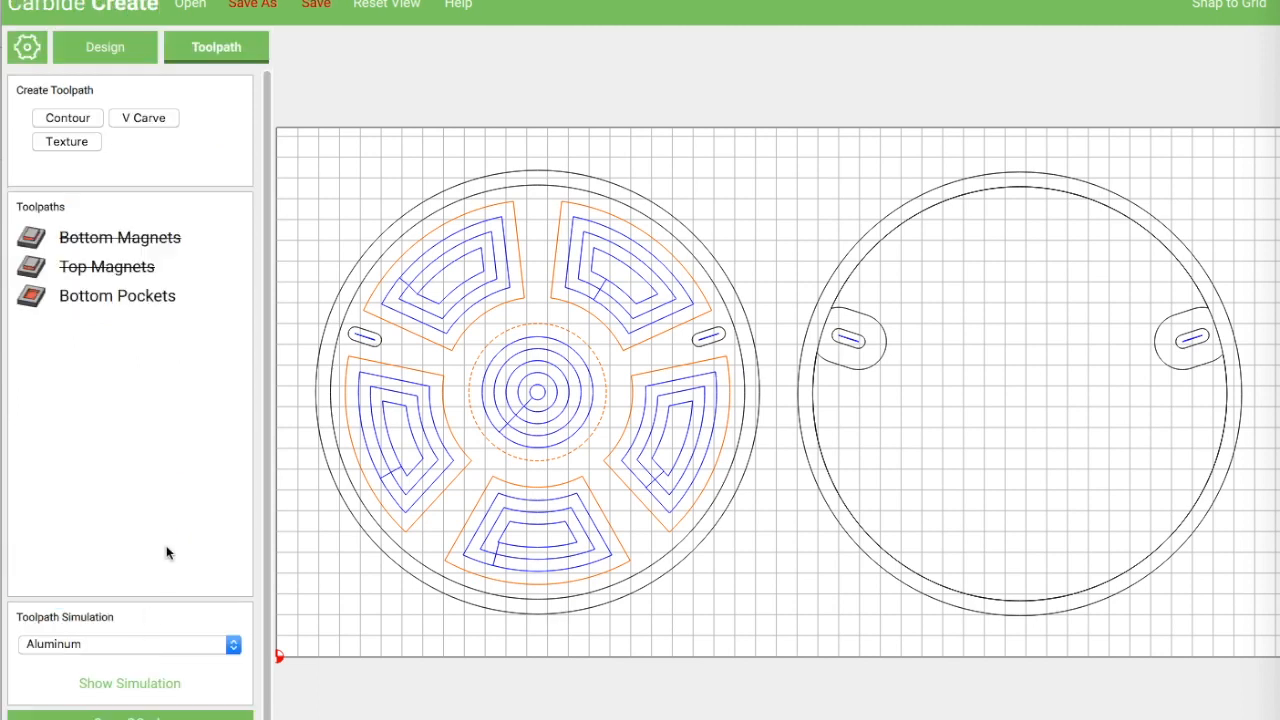
Step: Create an outside contour toolpath 0.2 in deep on the wheel's inner rim circle, named Bottom Lip
click(547, 189)
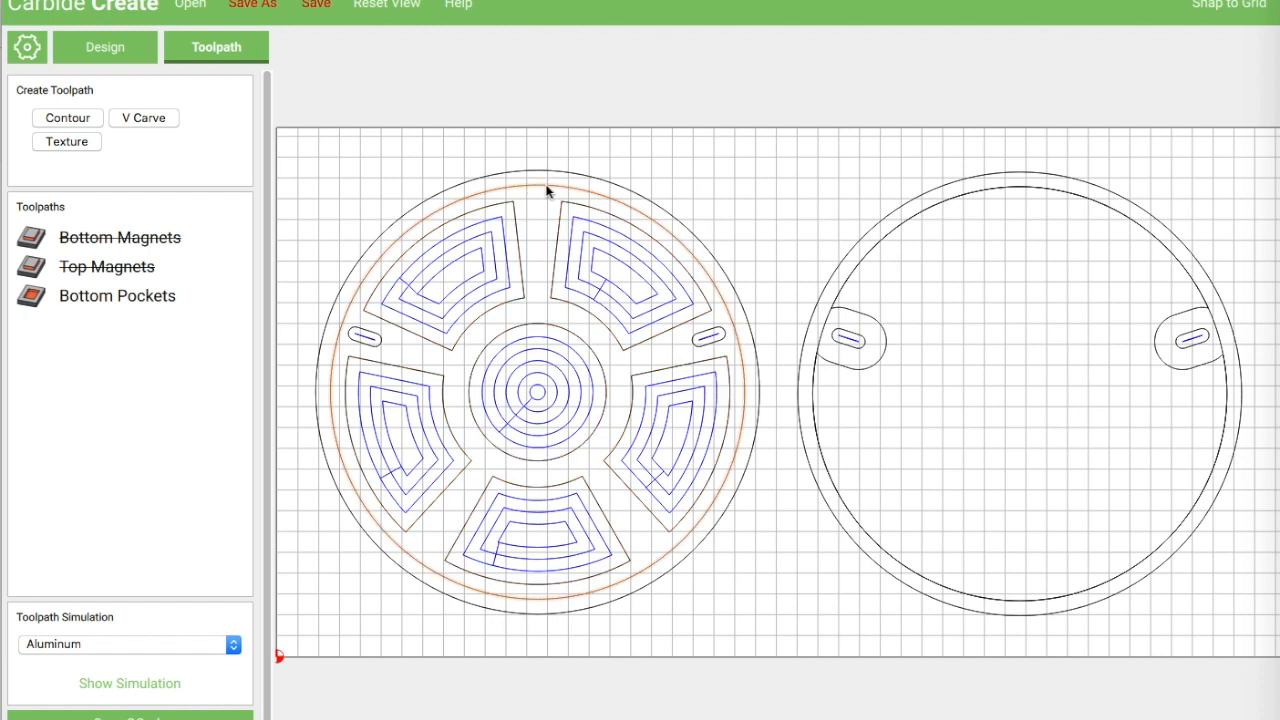
click(69, 121)
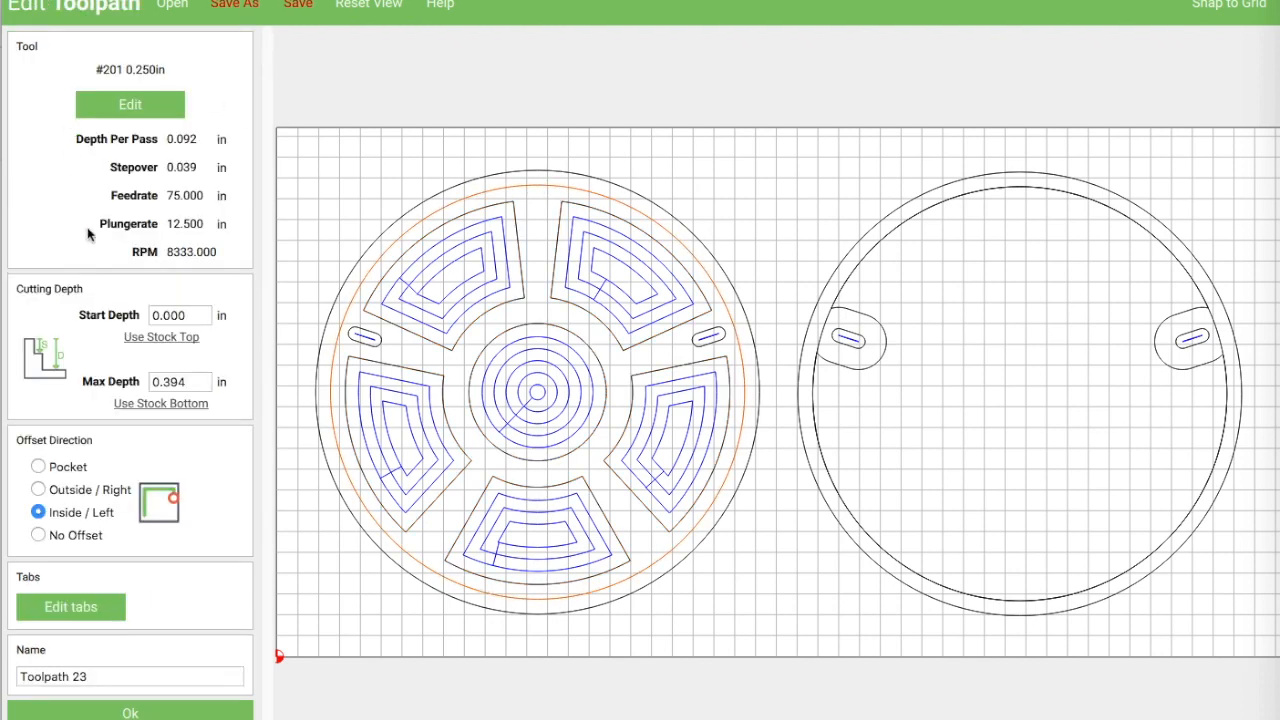
click(39, 489)
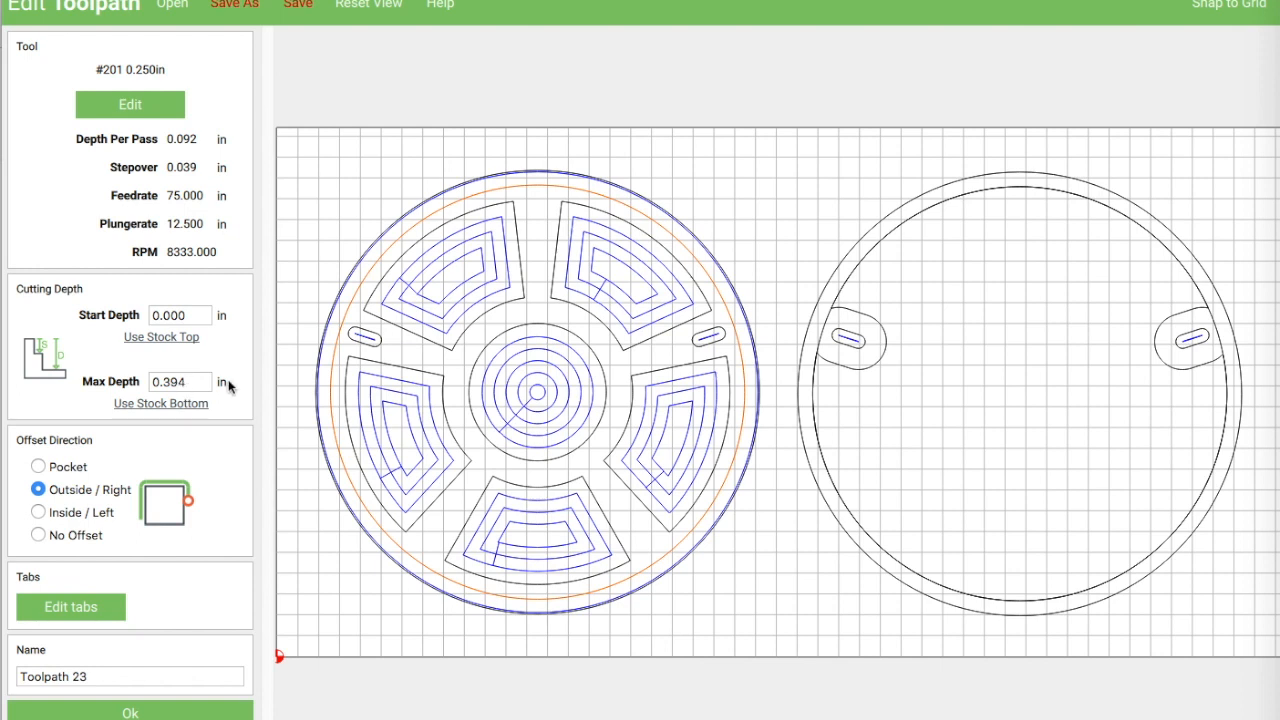
double_click(168, 382)
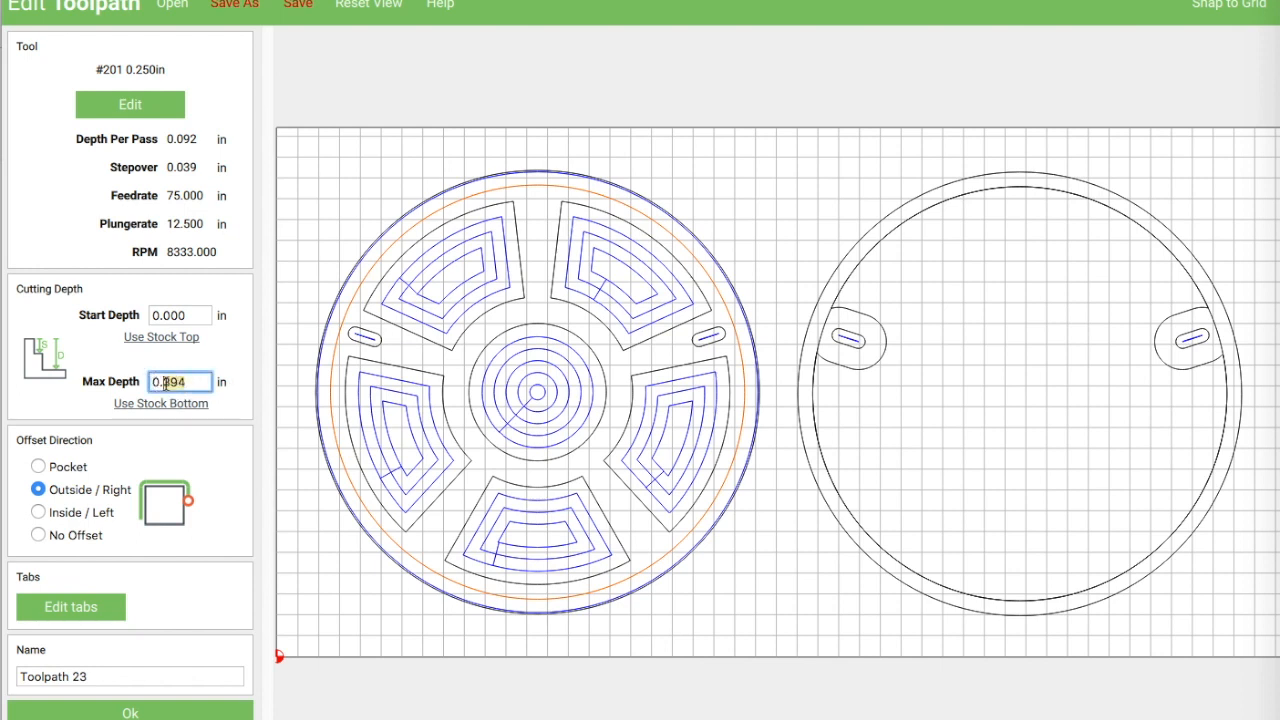
text(0.2)
drag(100, 676, 18, 680)
text(Bottom Lip)
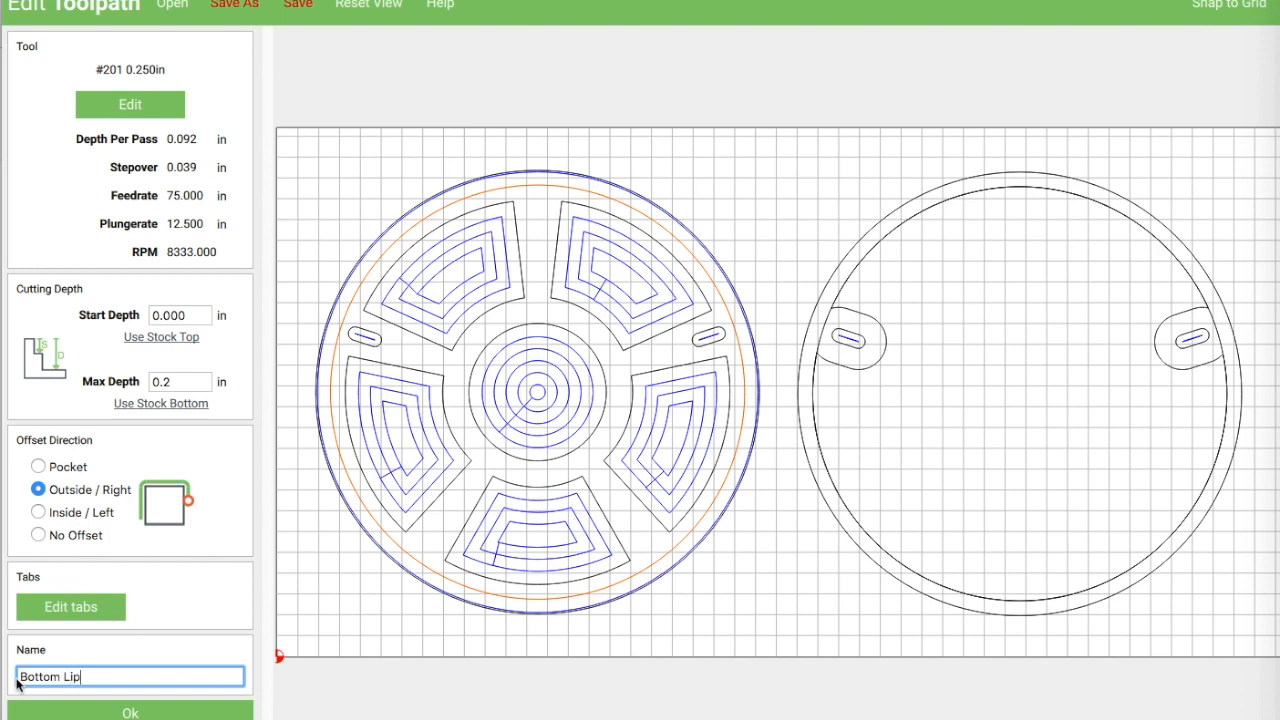
click(135, 713)
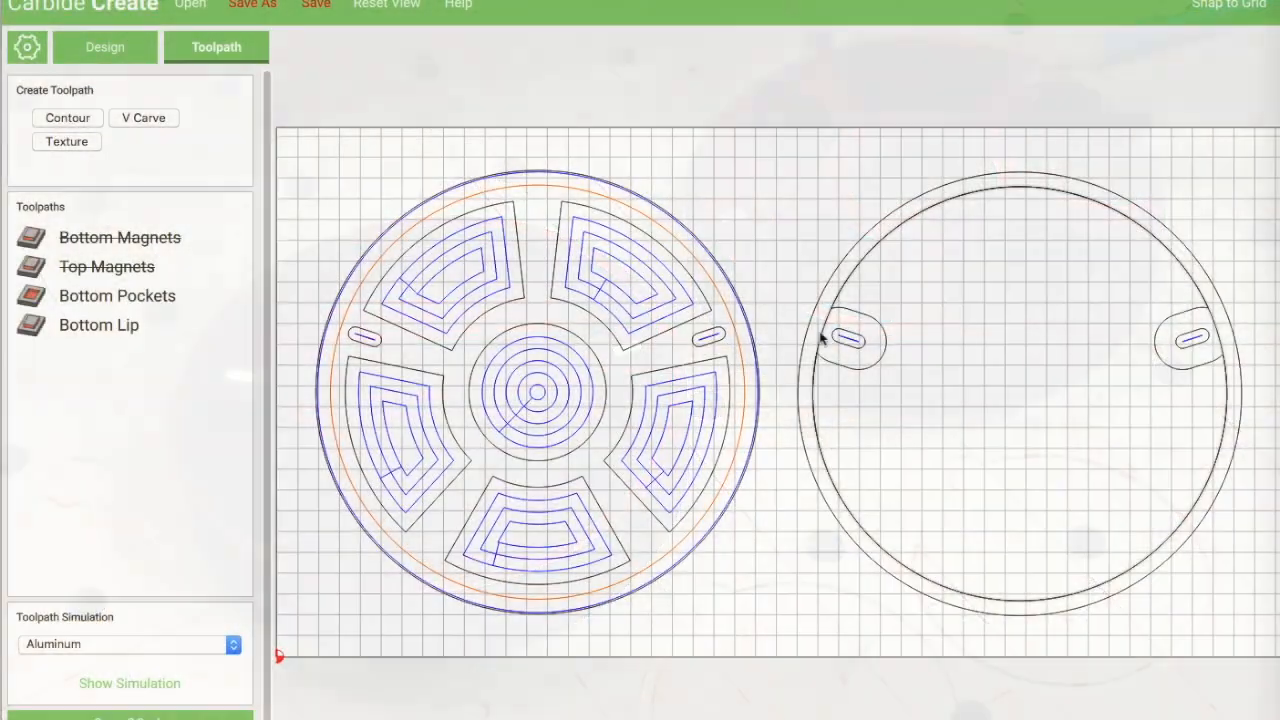
Step: Create a pocket toolpath 0.210 in deep on the top ring's inner circle, named Top Lip
scroll(822, 336, up, 5)
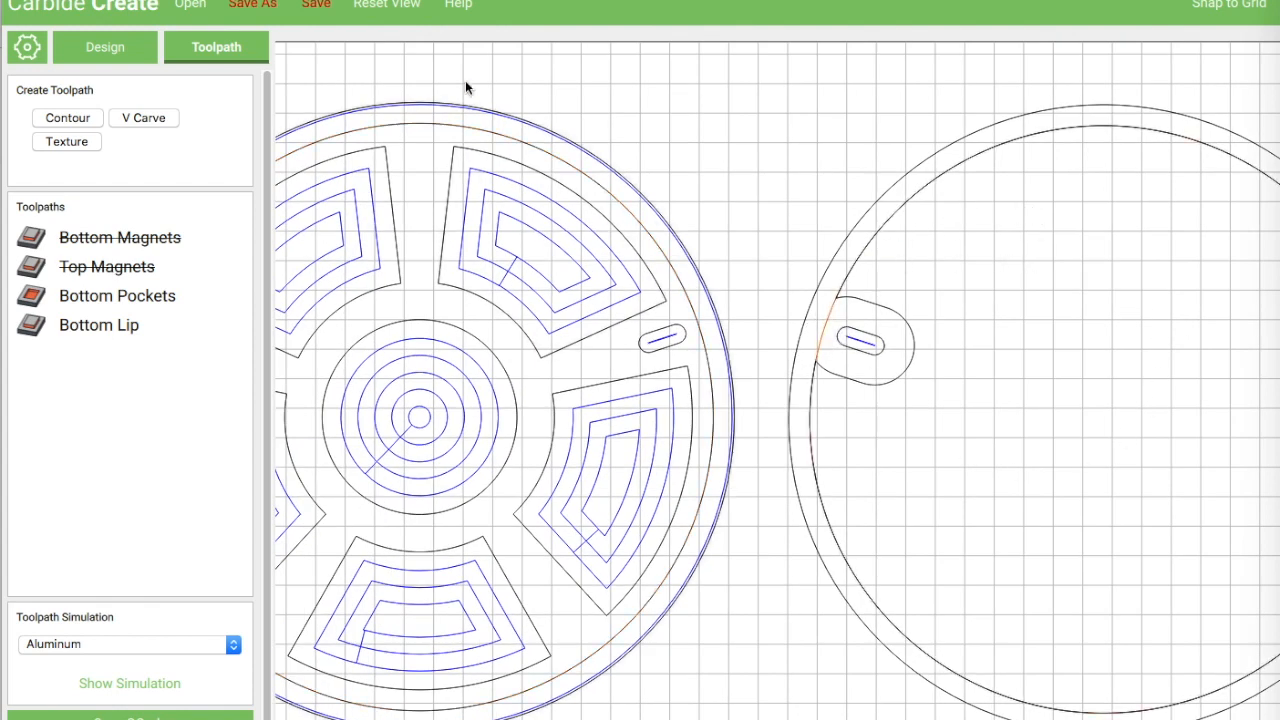
click(396, 6)
click(67, 118)
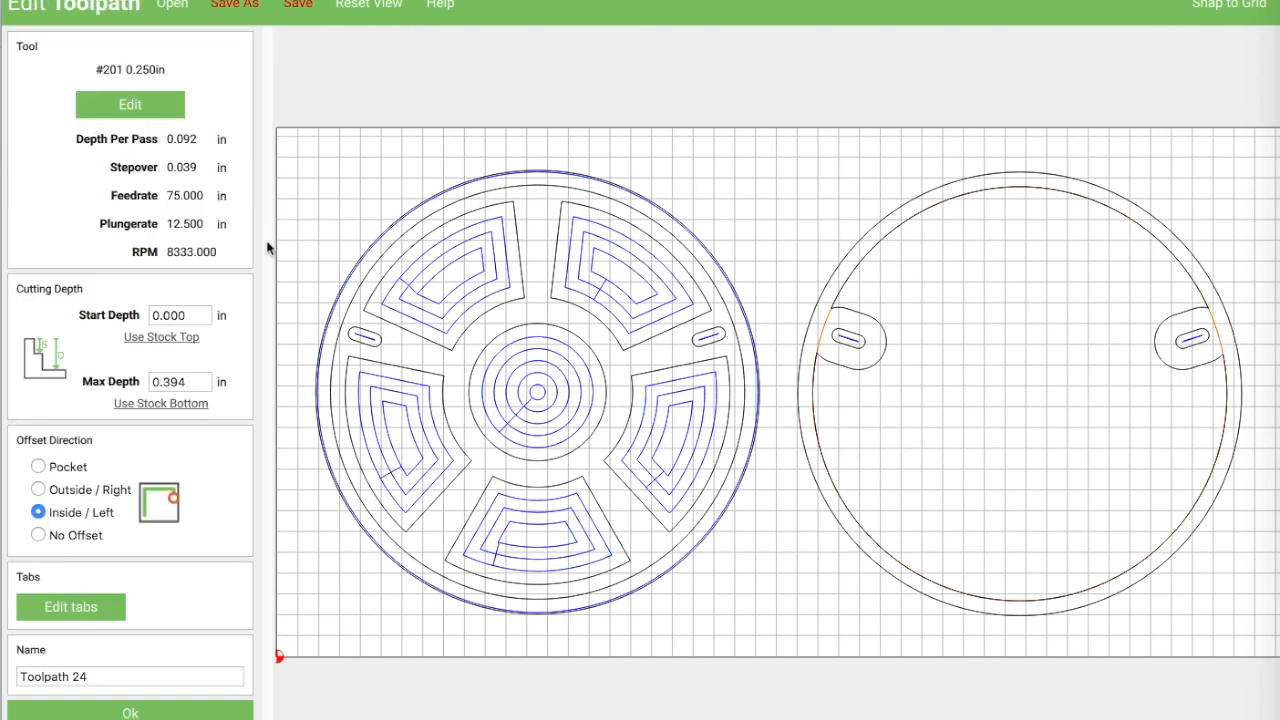
drag(190, 381, 166, 381)
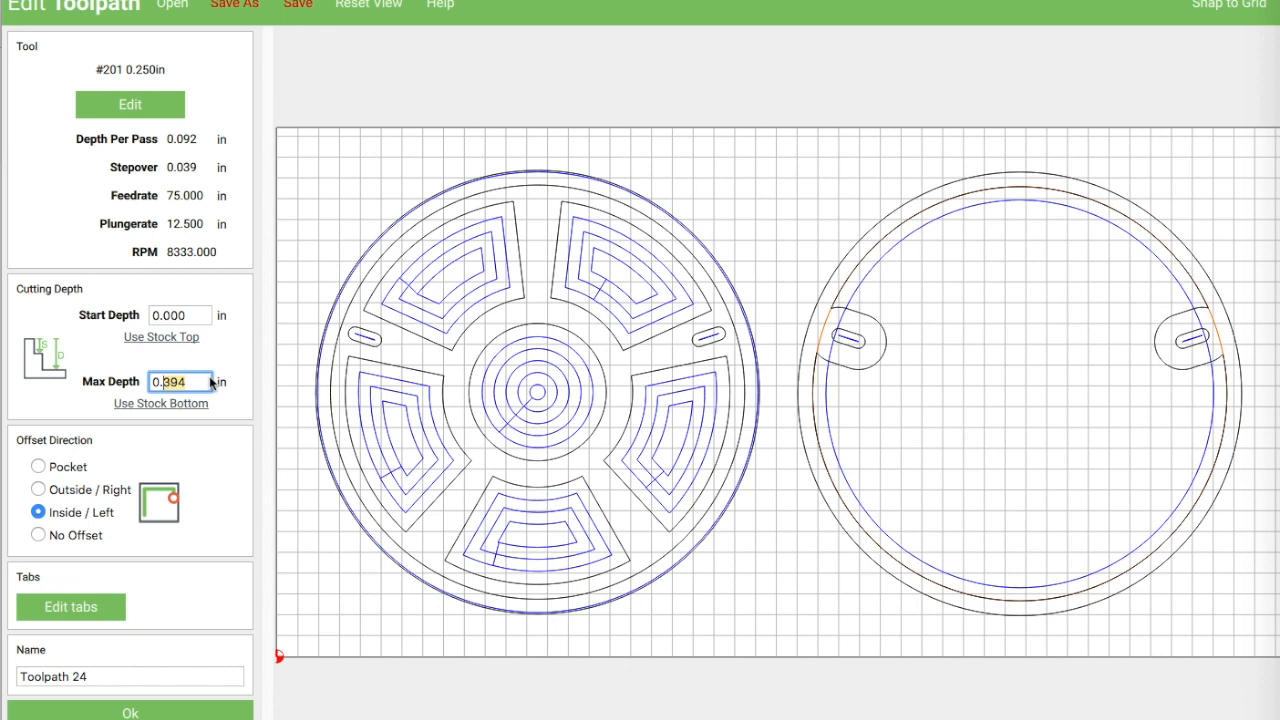
text(210)
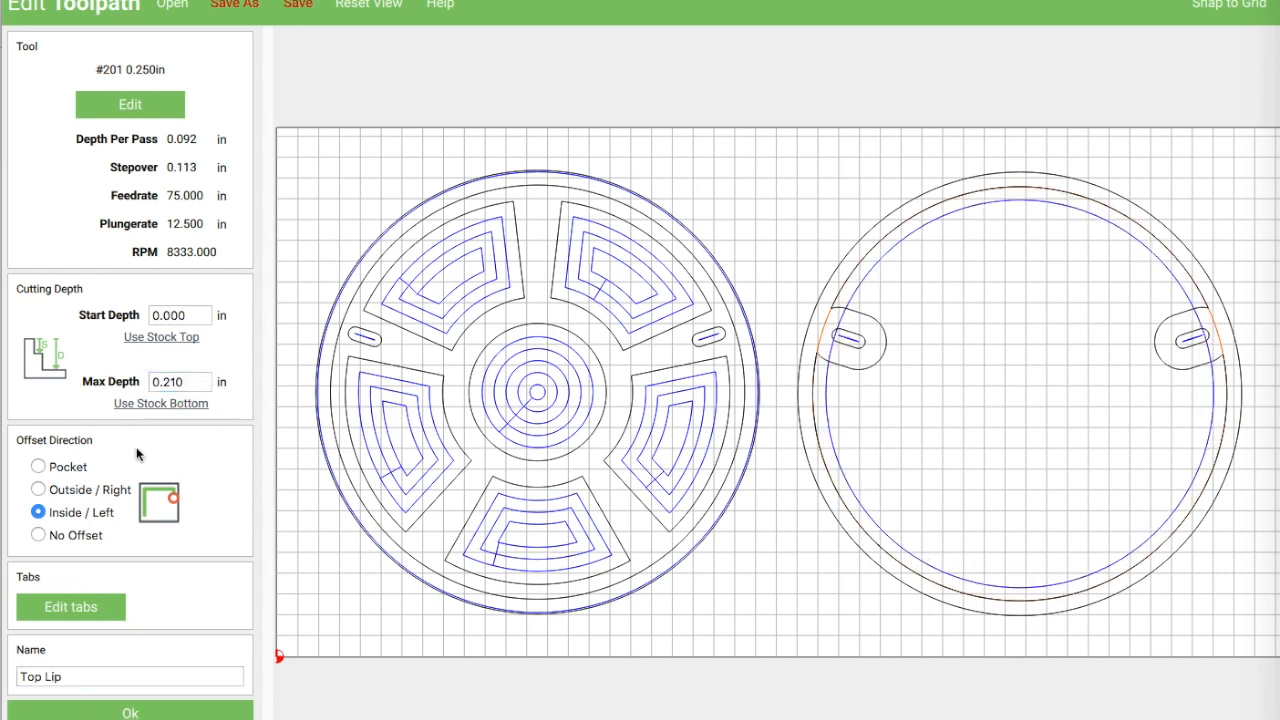
click(39, 467)
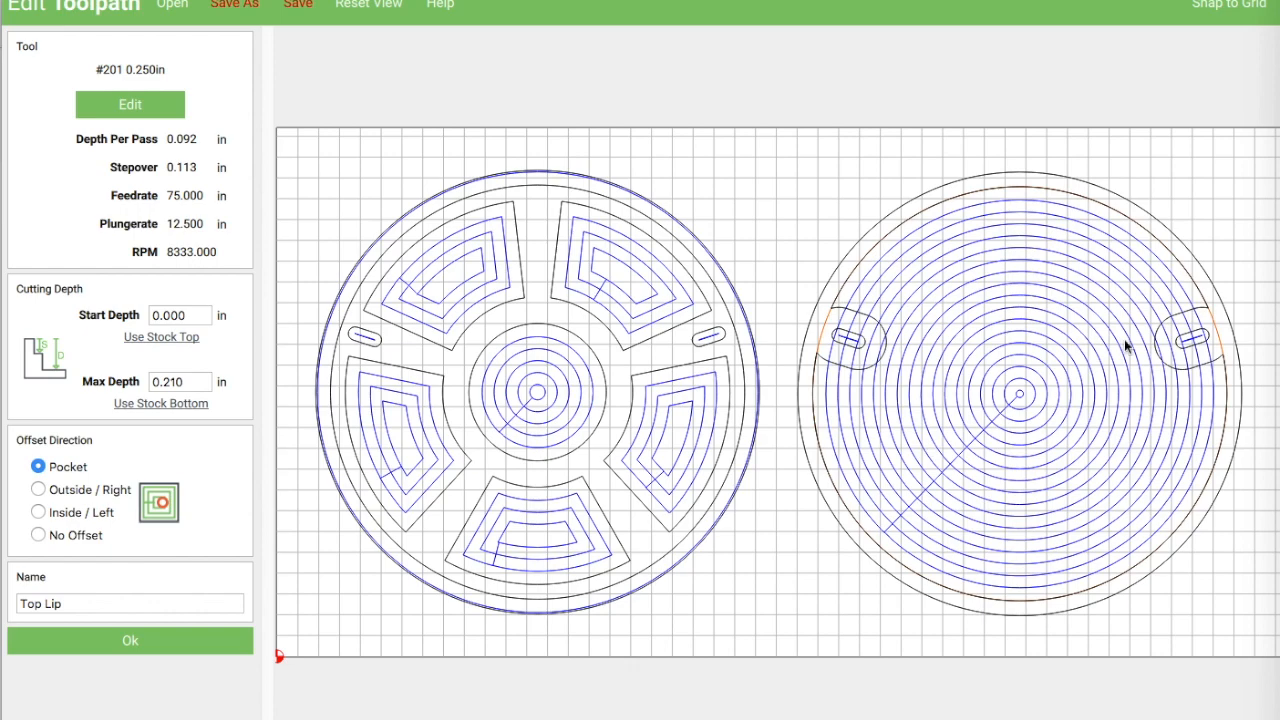
click(131, 636)
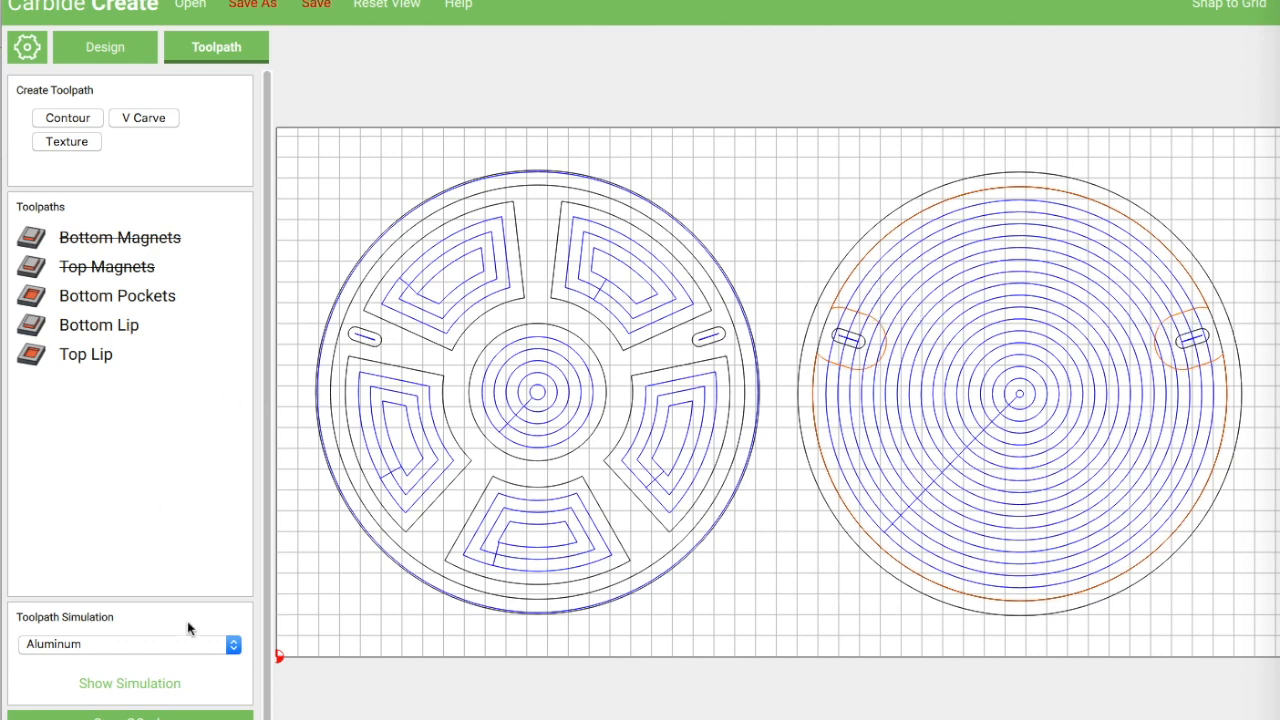
Step: Create a pocket toolpath from 0.21 to 0.63 in deep on the top's inner outline with the magnet bumps, named Full Pocket
click(86, 120)
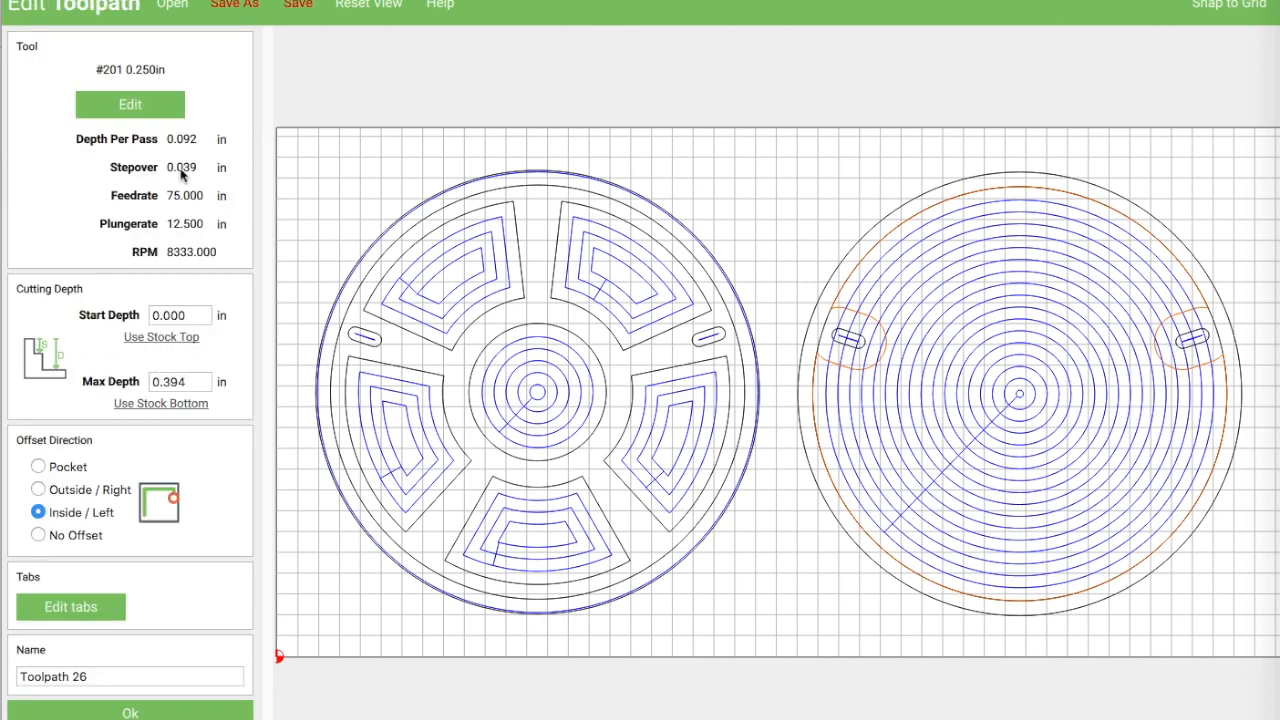
drag(190, 383, 165, 383)
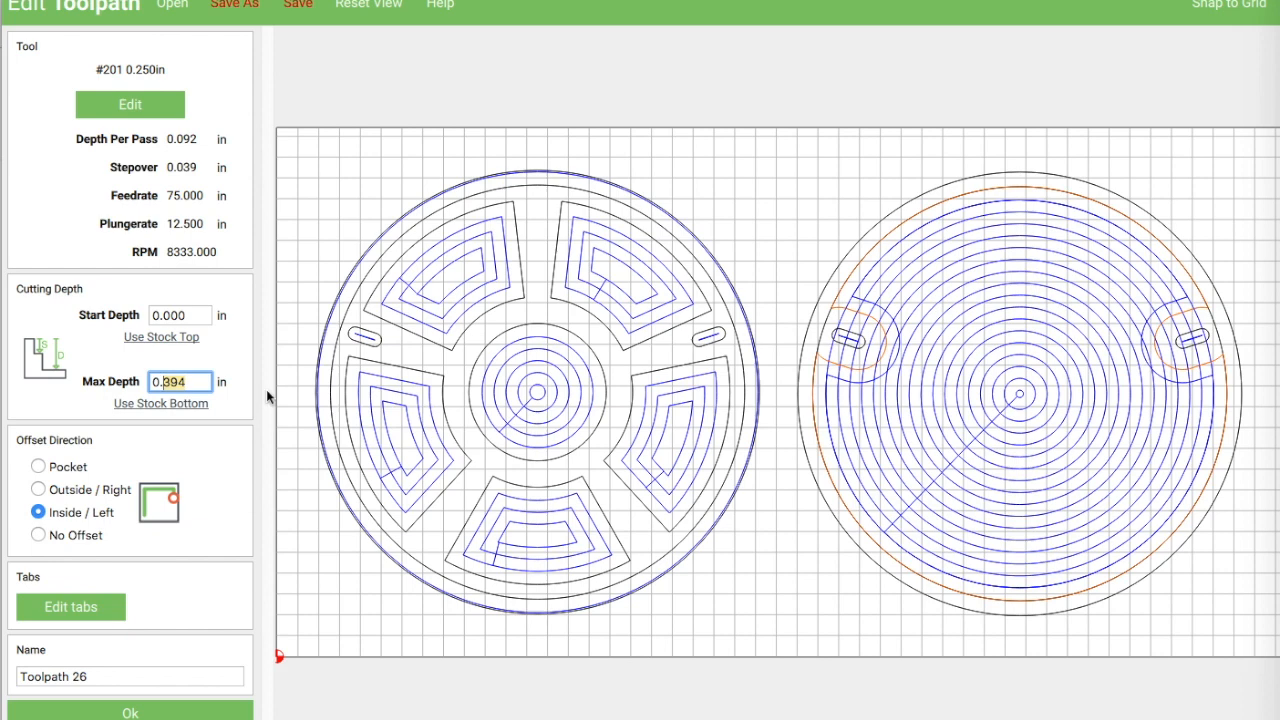
text(63)
click(182, 315)
drag(182, 315, 164, 316)
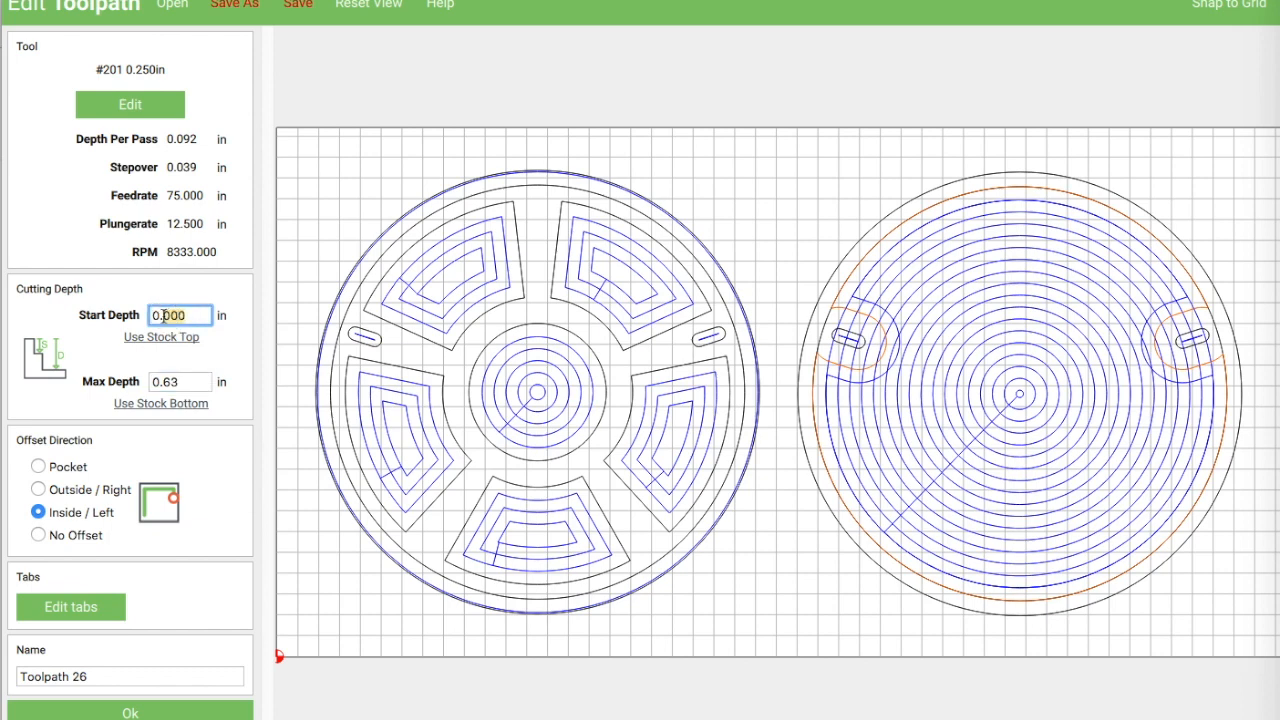
text(21)
click(38, 467)
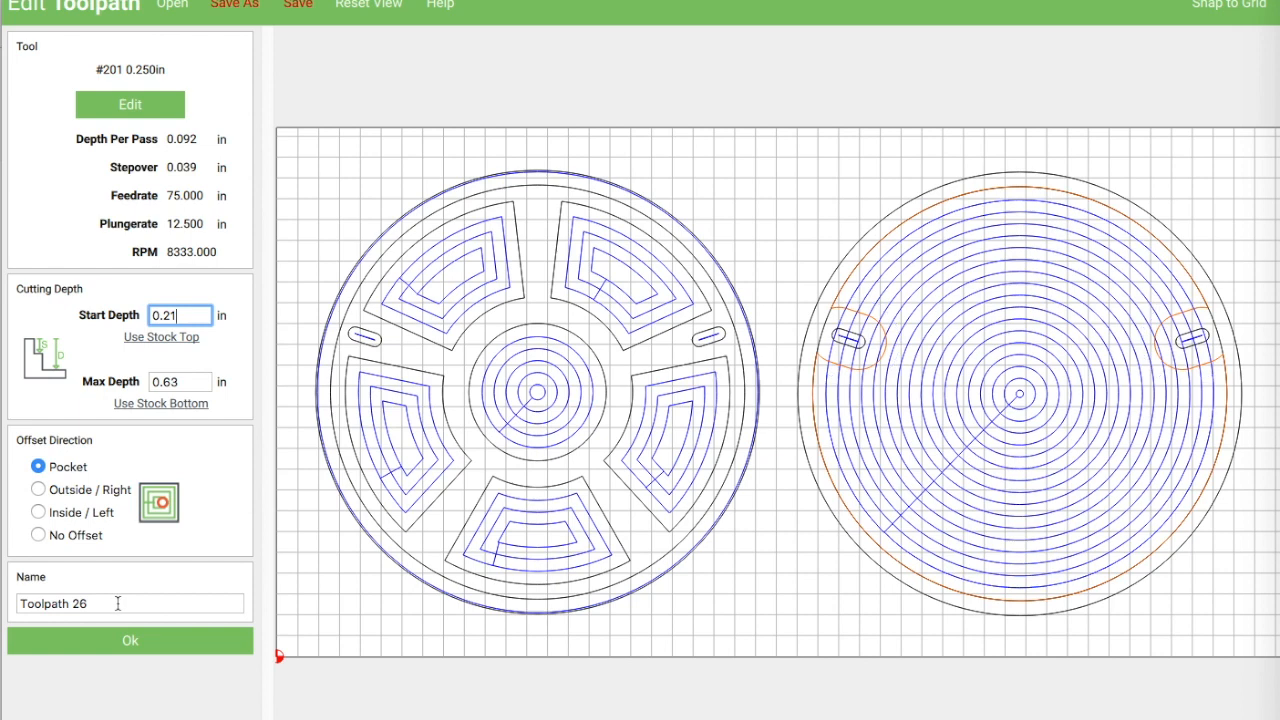
drag(118, 604, 9, 604)
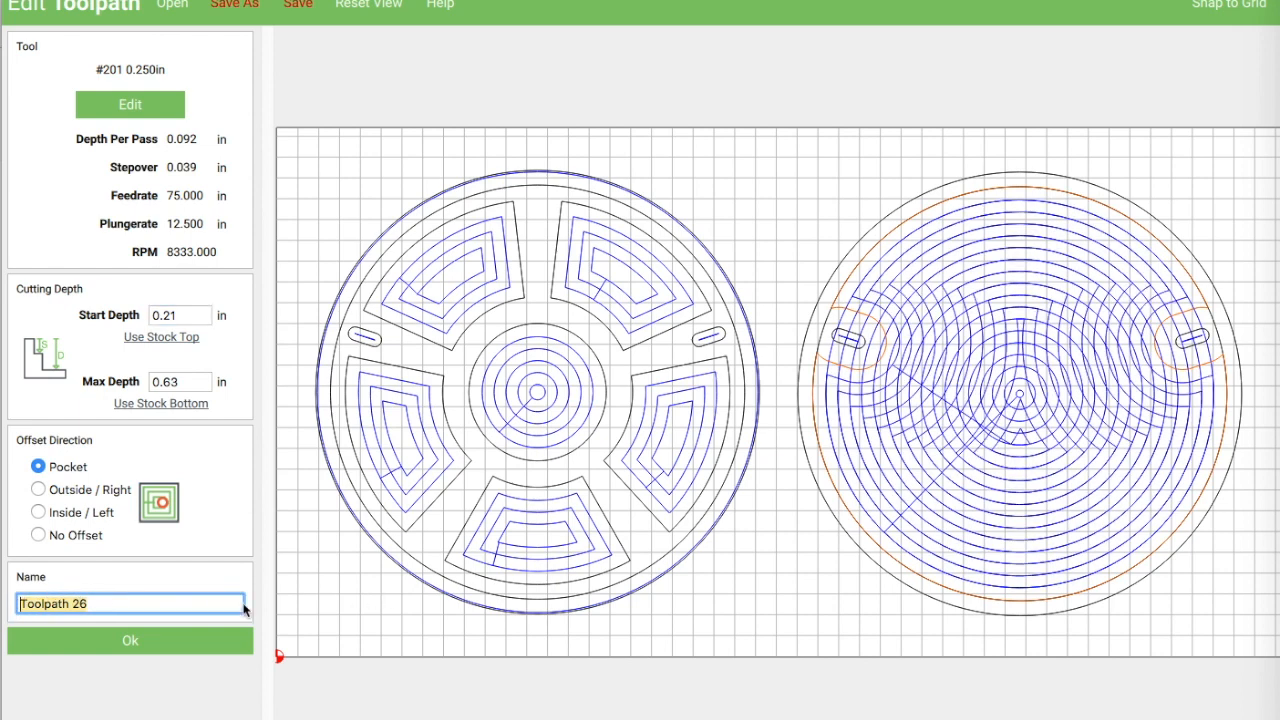
text(Full Pocket)
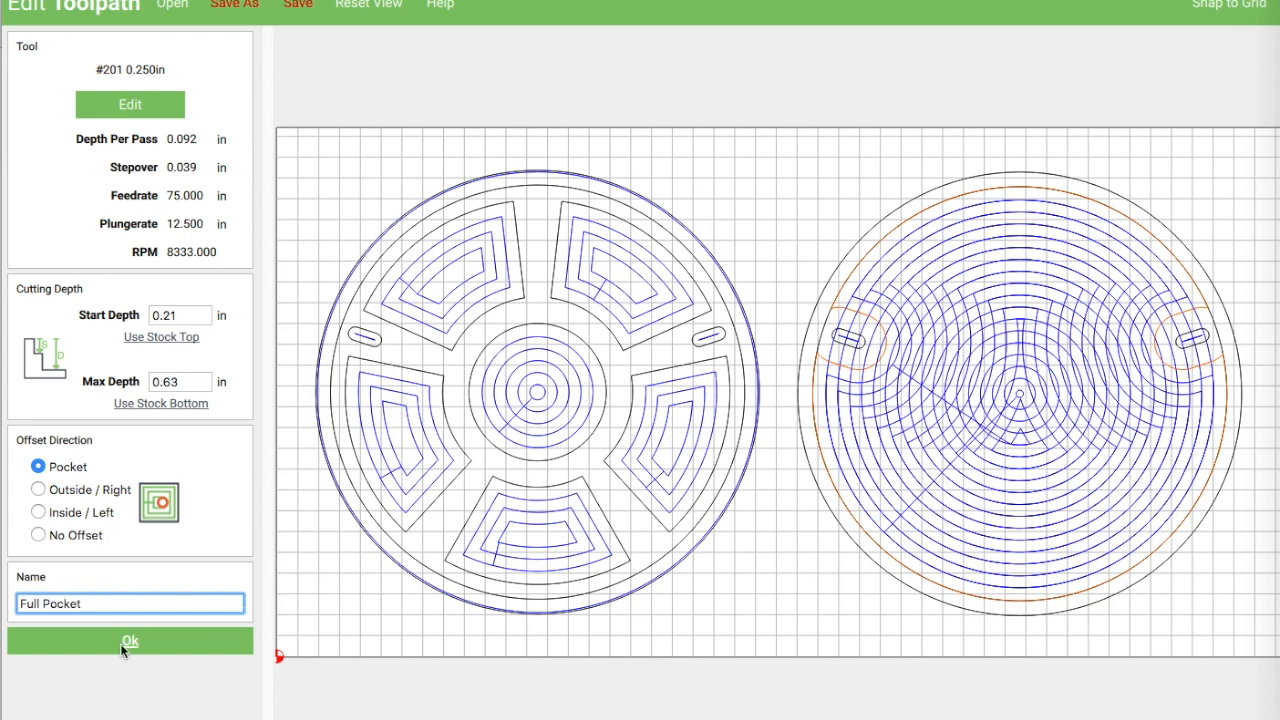
click(120, 643)
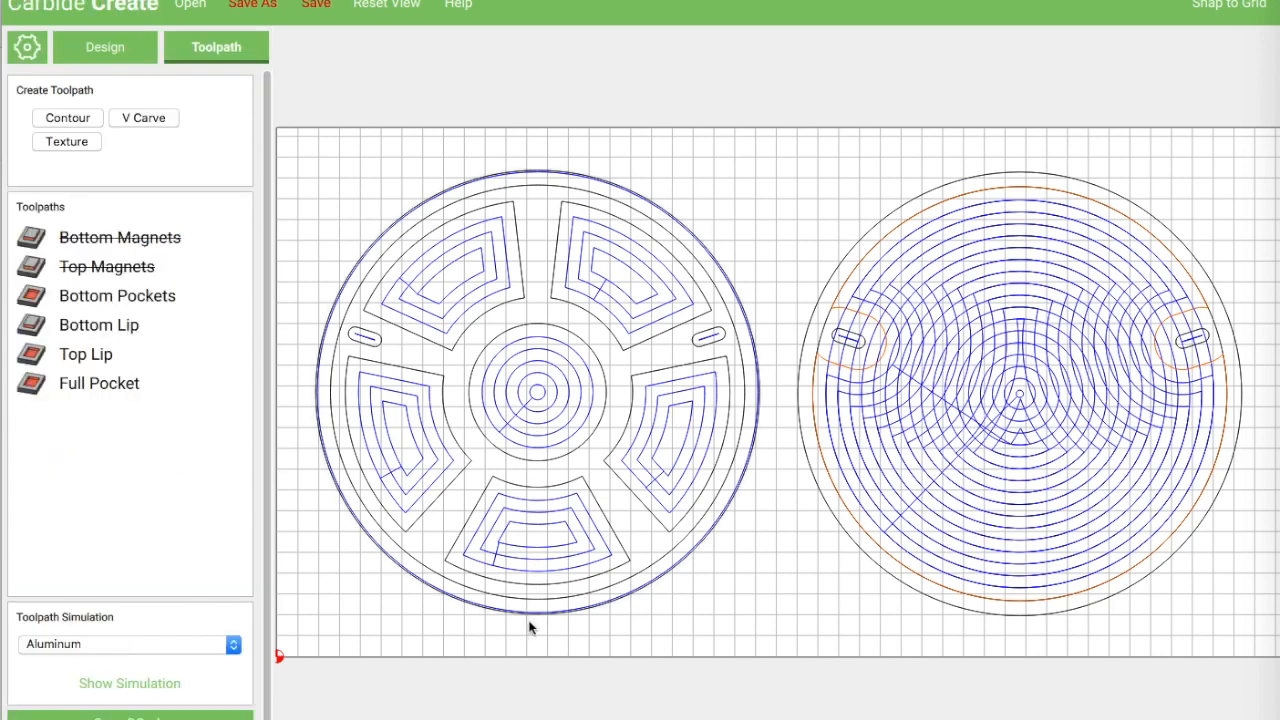
Step: Create an outside contour toolpath 0.880 in deep on the outermost circles of the bottom and the top
click(770, 290)
click(760, 279)
drag(760, 279, 799, 436)
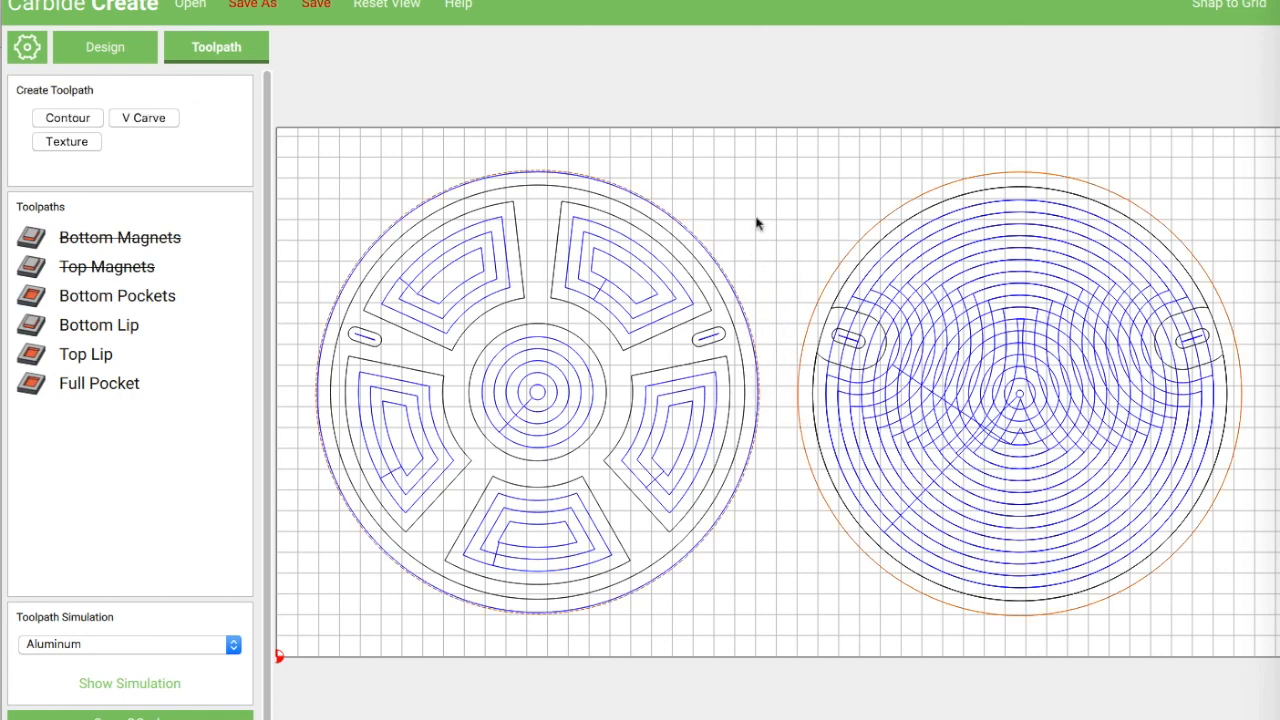
click(85, 118)
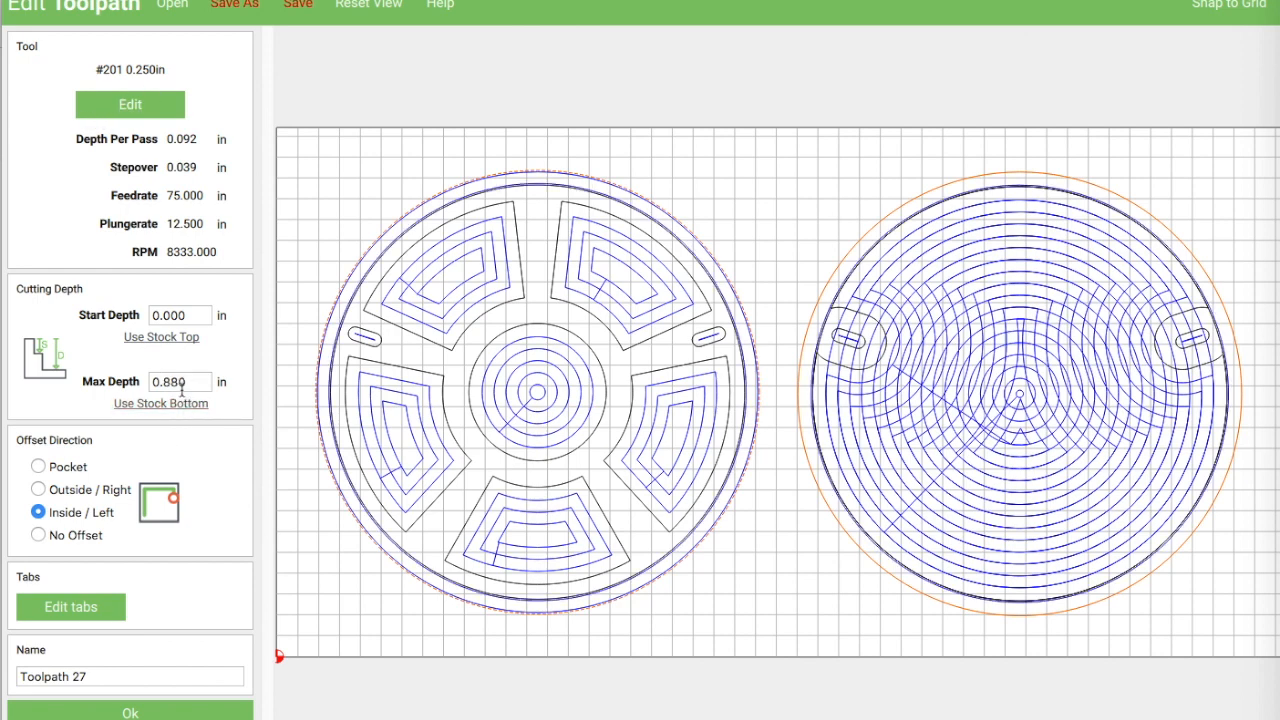
click(42, 490)
Step: Place four evenly spread holding tabs on each outer circle and set the tab width to 5 mm
click(86, 608)
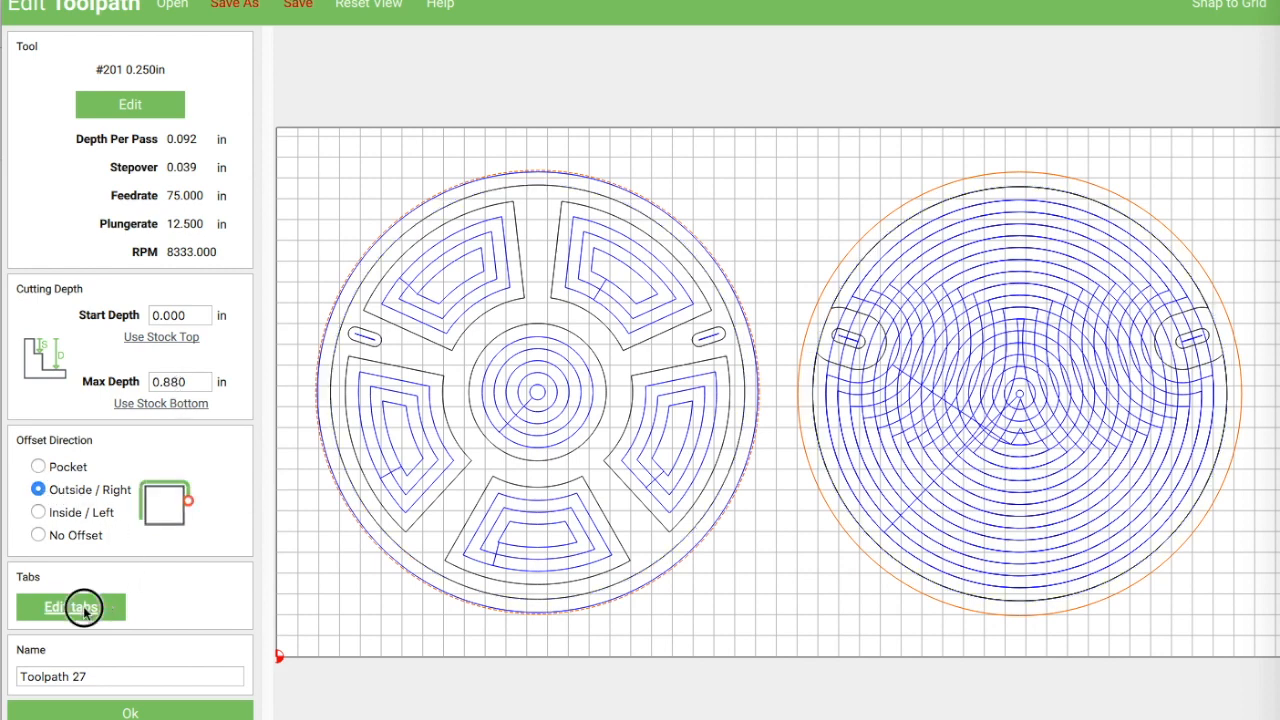
click(377, 237)
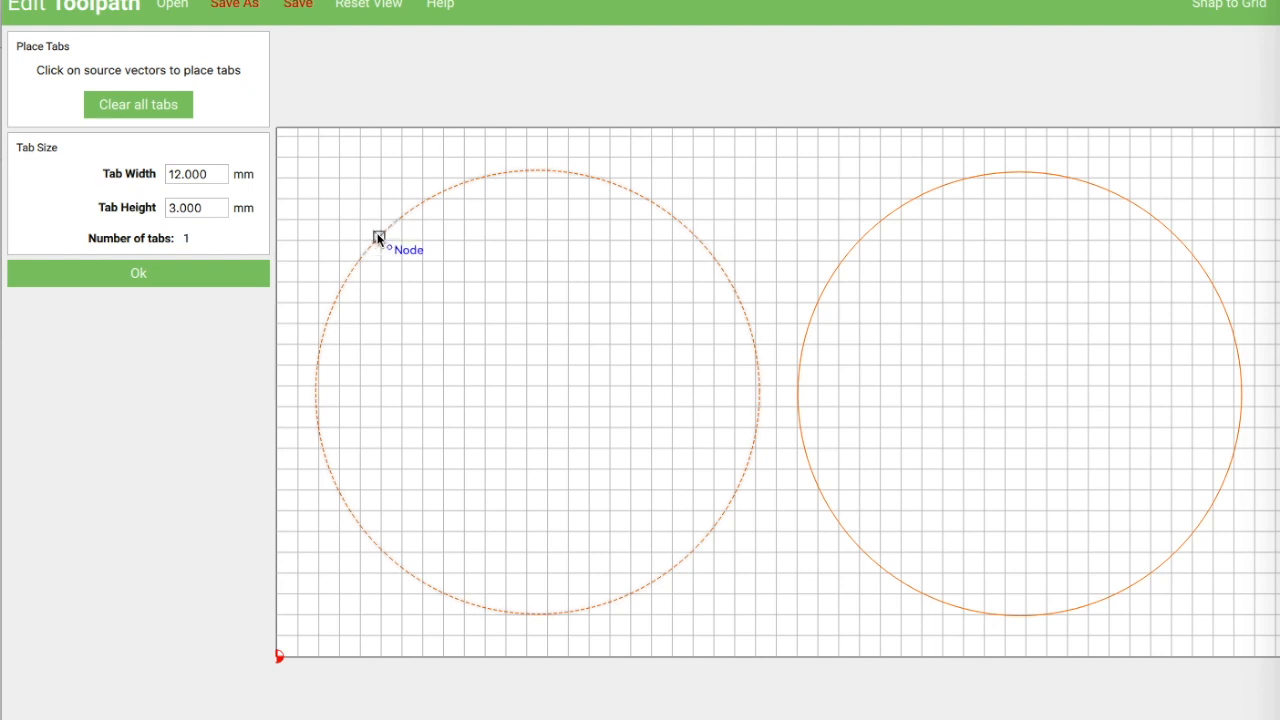
click(694, 234)
click(679, 563)
click(375, 546)
click(880, 220)
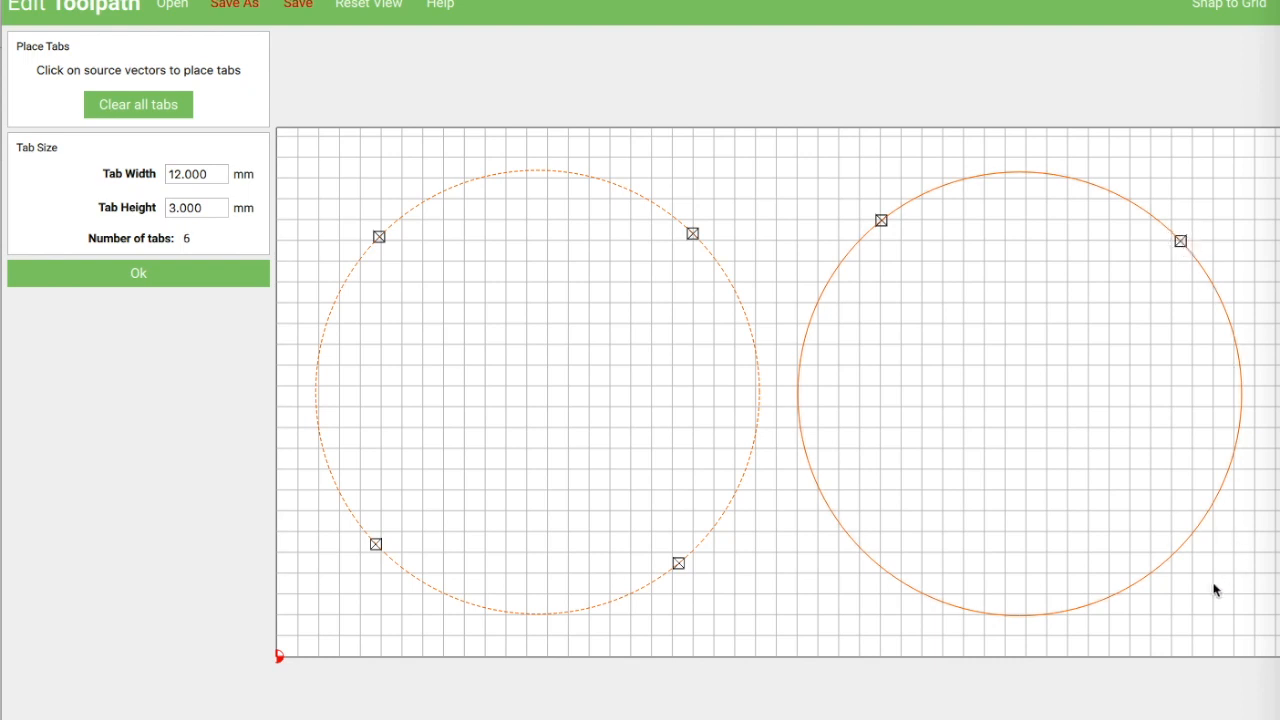
click(1183, 544)
click(881, 567)
click(171, 174)
key(Delete)
key(Delete)
text(5)
click(138, 273)
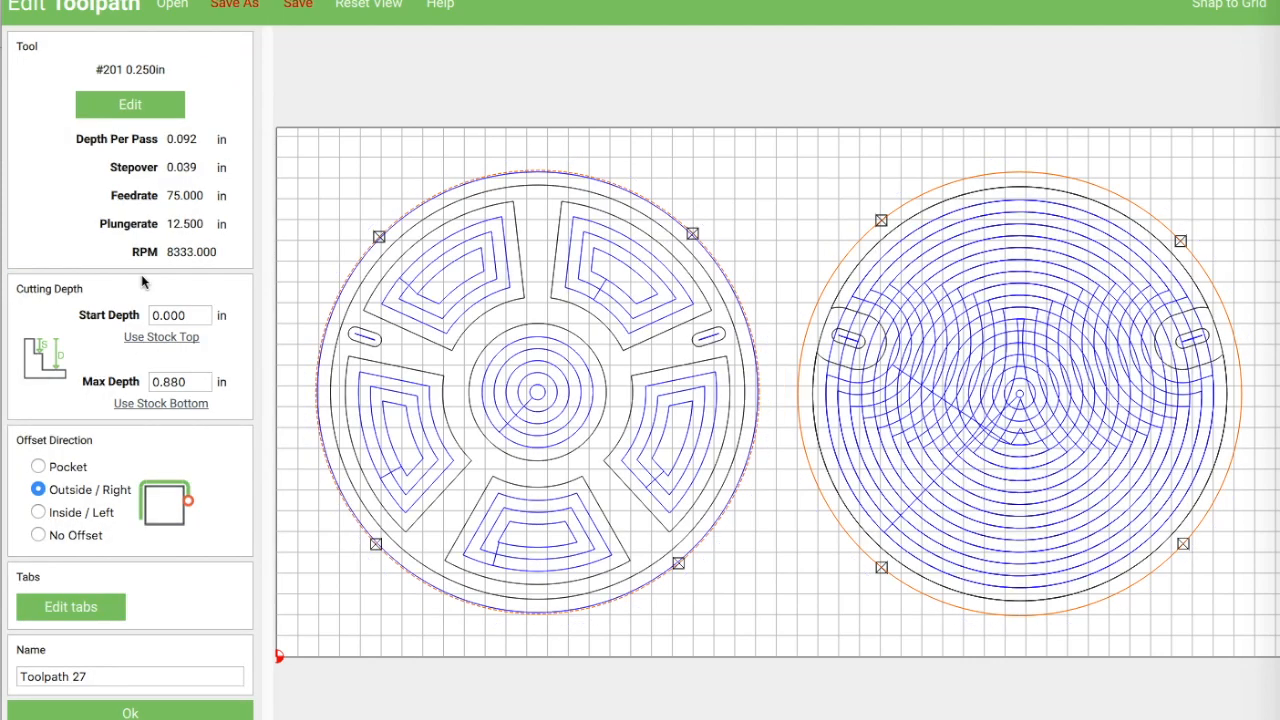
Step: Name the outer contour toolpath Cutout and accept it
drag(180, 676, 14, 680)
text(C)
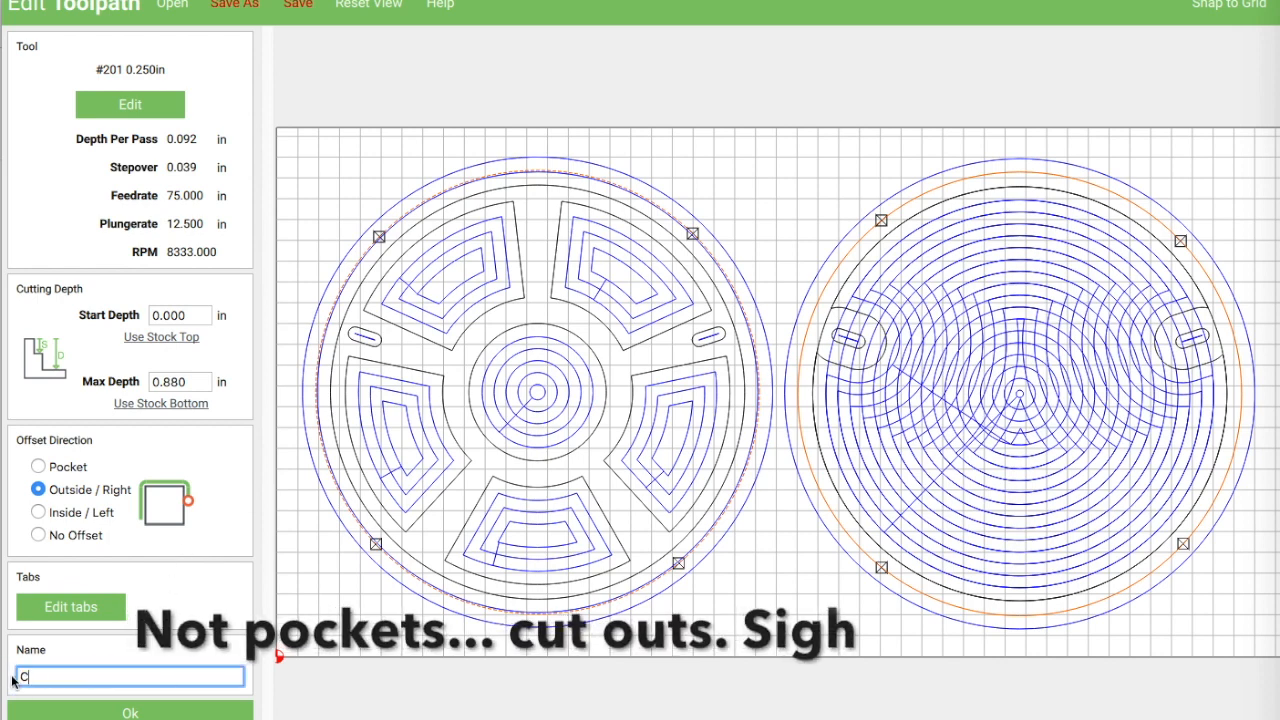
text(utout)
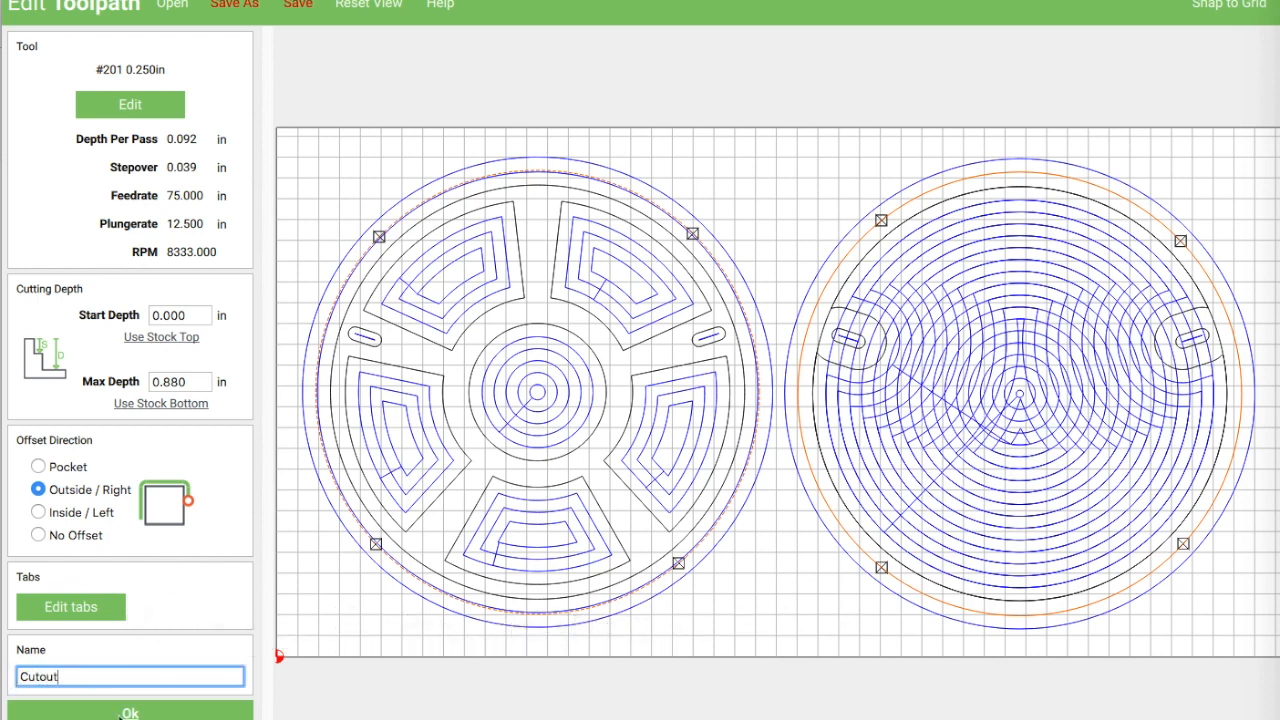
click(121, 713)
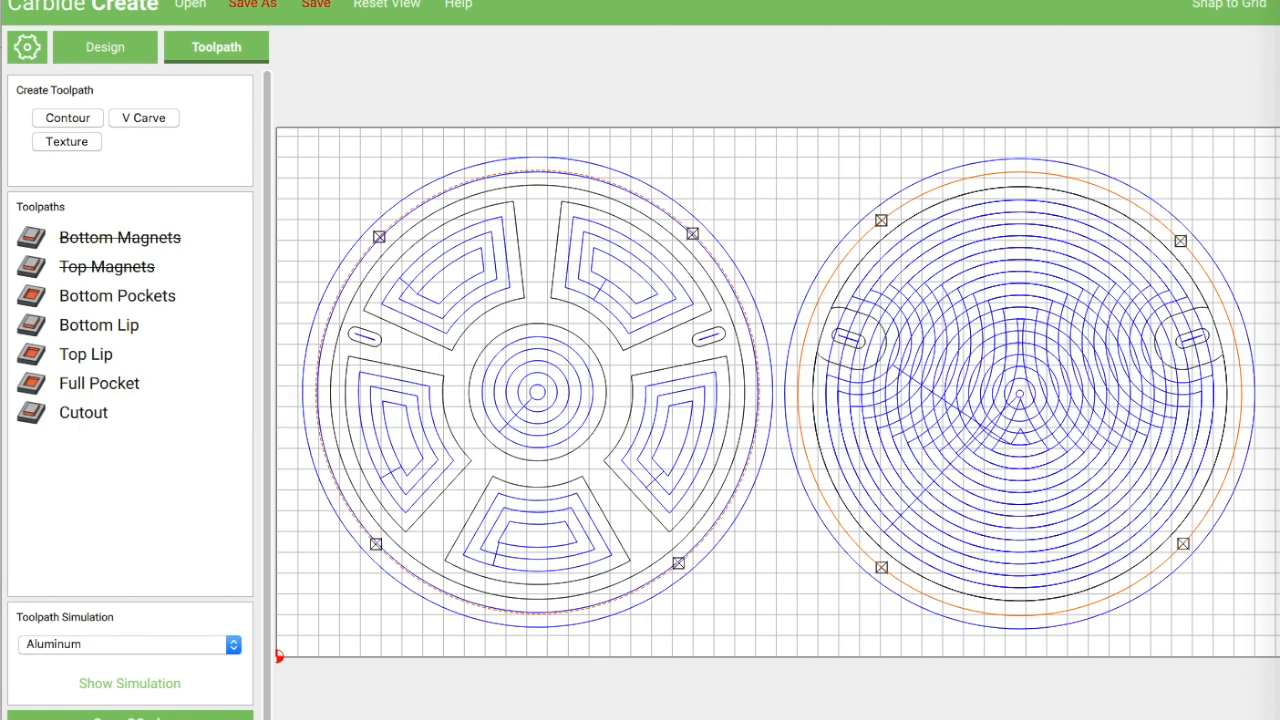
Step: Save the G-code of the enabled toolpaths as "Dice Box one quarter" in the gCode folder
click(154, 714)
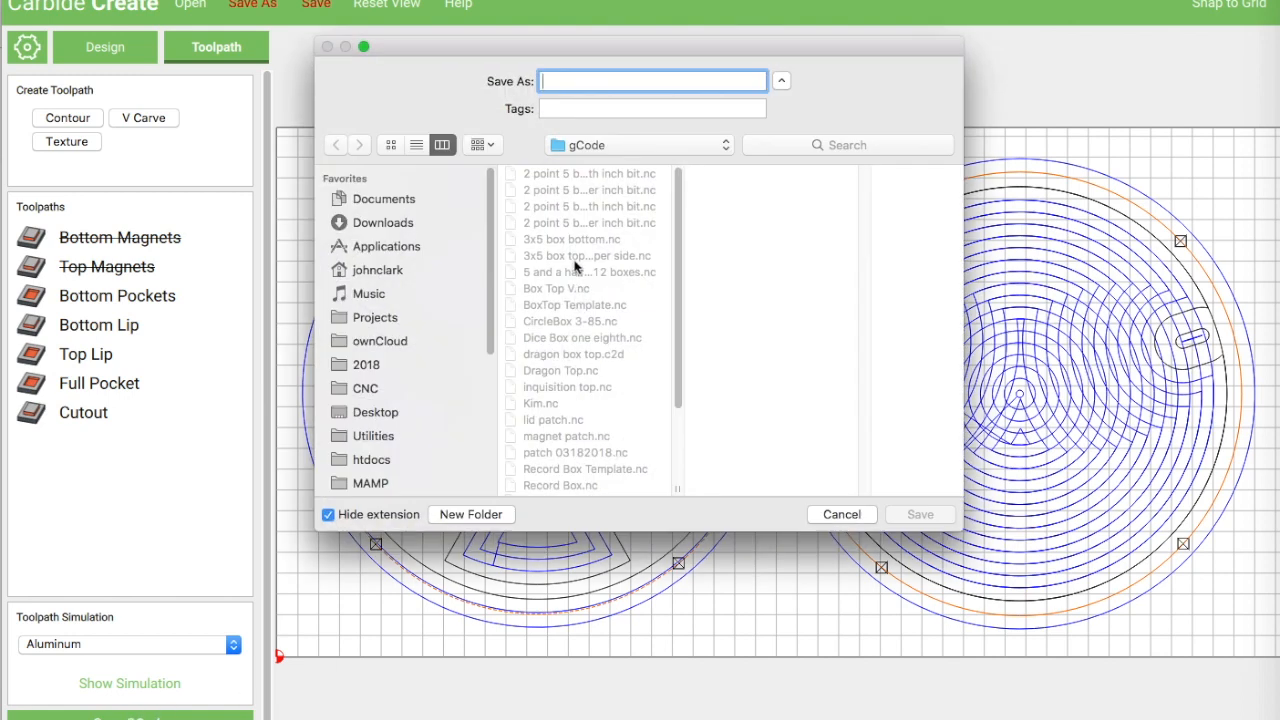
click(595, 342)
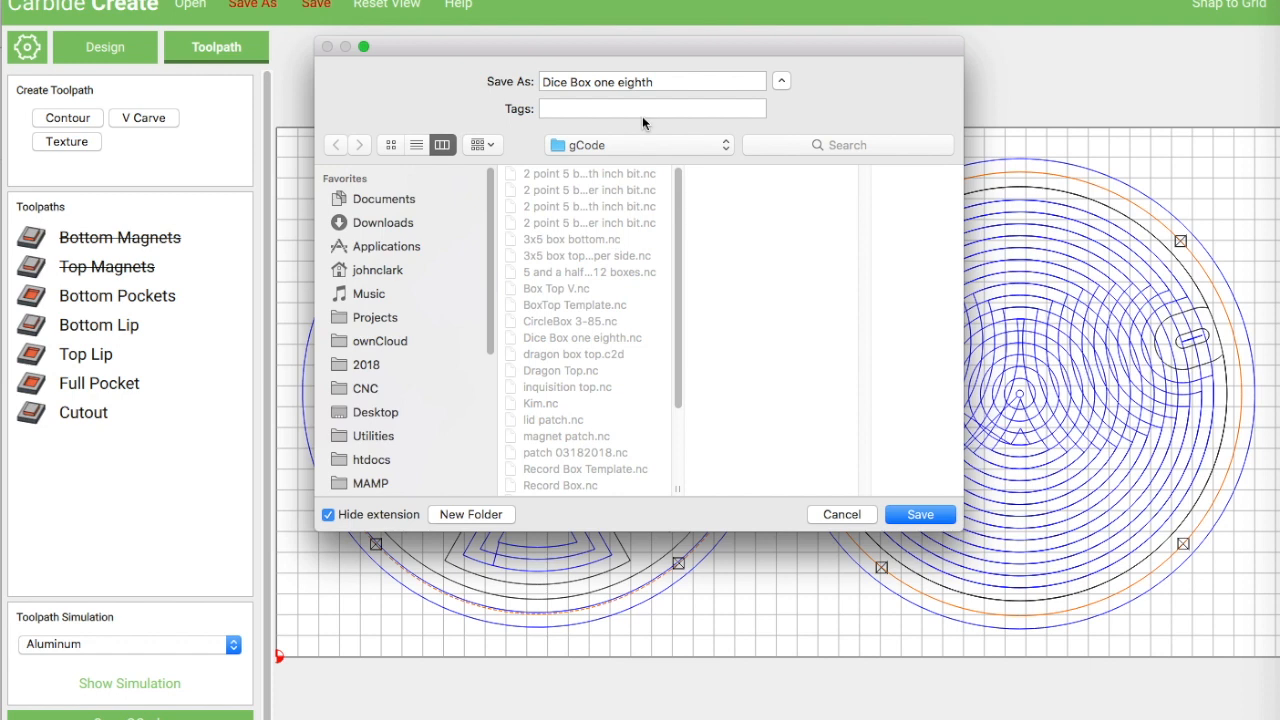
drag(661, 86, 619, 83)
text(quarter)
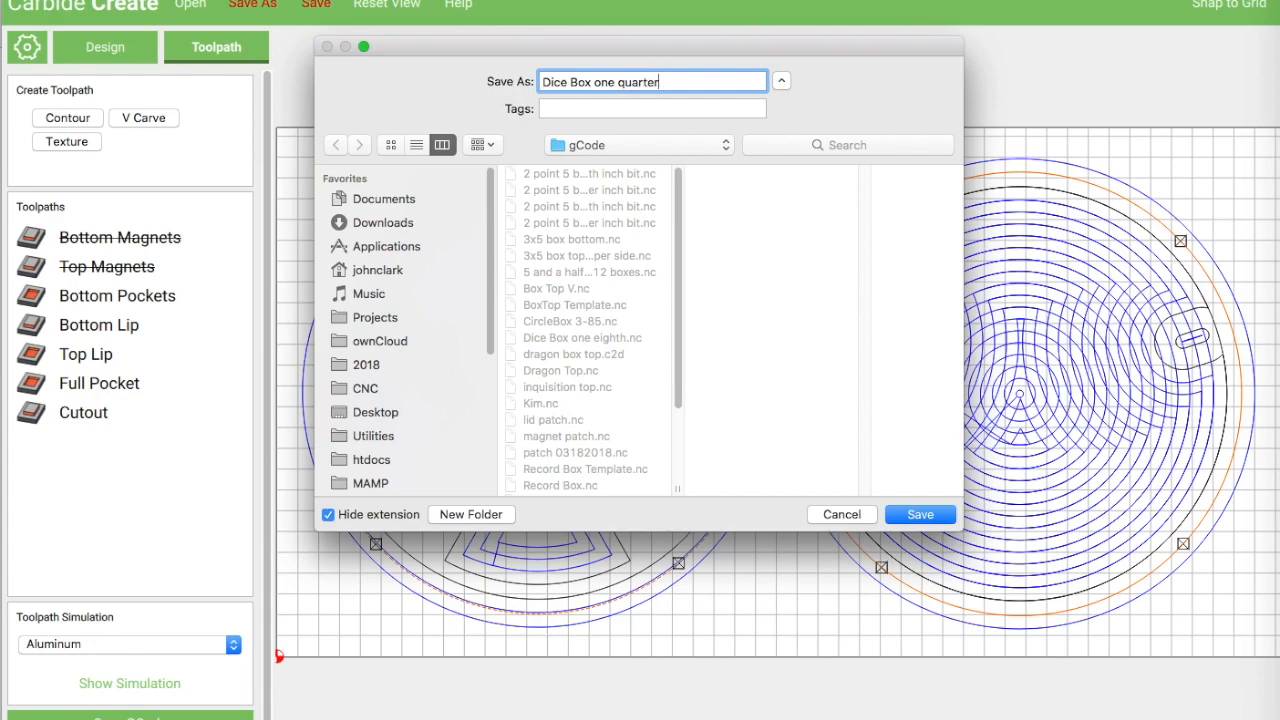
key(Return)
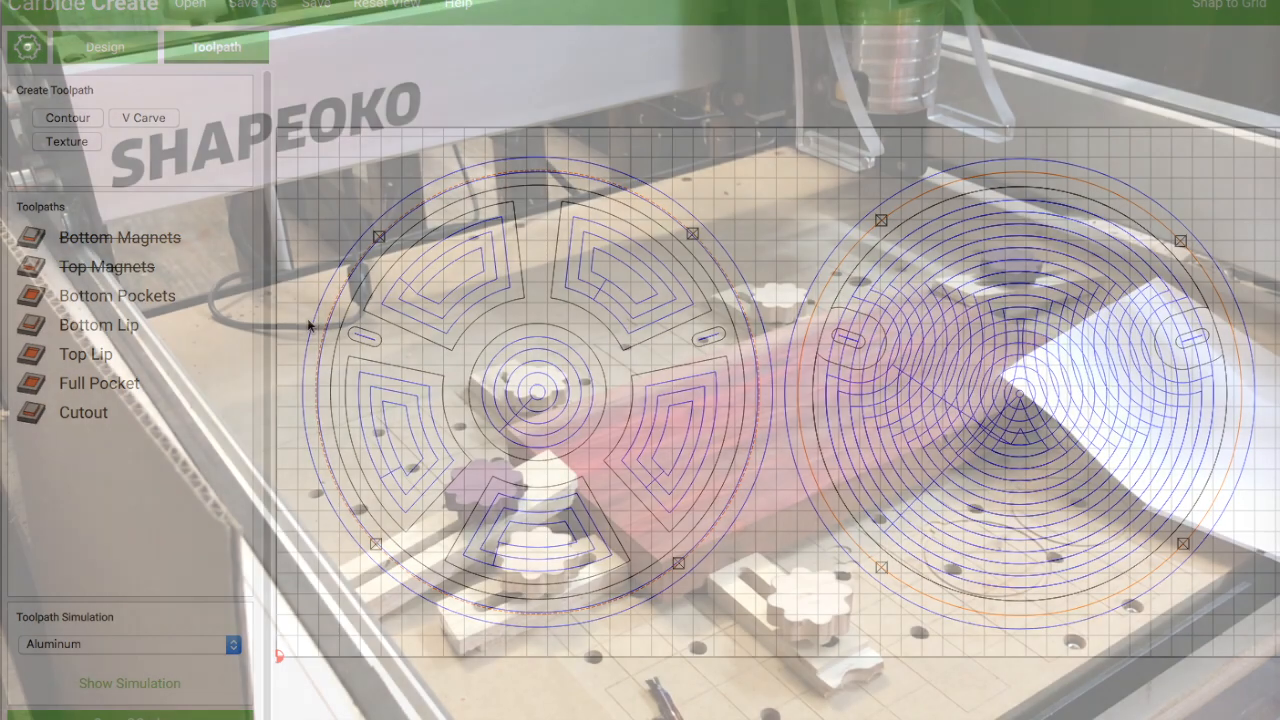
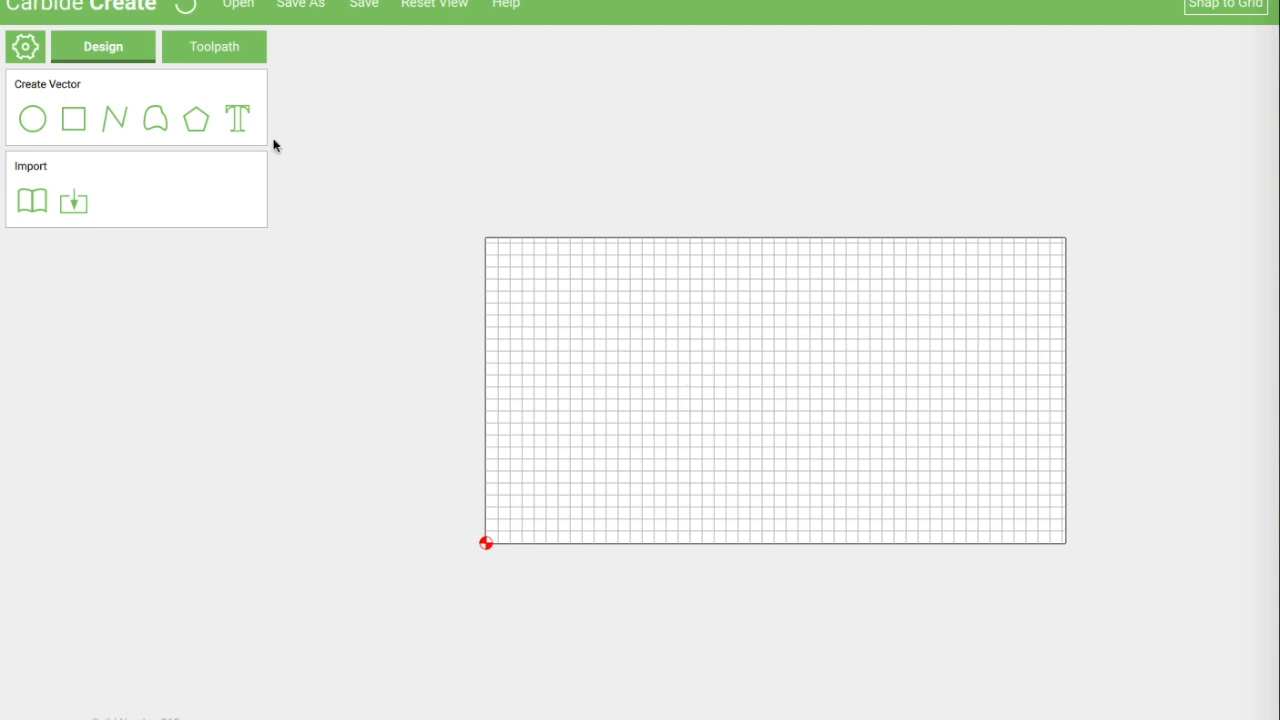
Step: Set the new job's stock width to 5 in, toolpath zero to Center and retract height to 2 mm
click(33, 58)
drag(186, 77, 126, 80)
text(5)
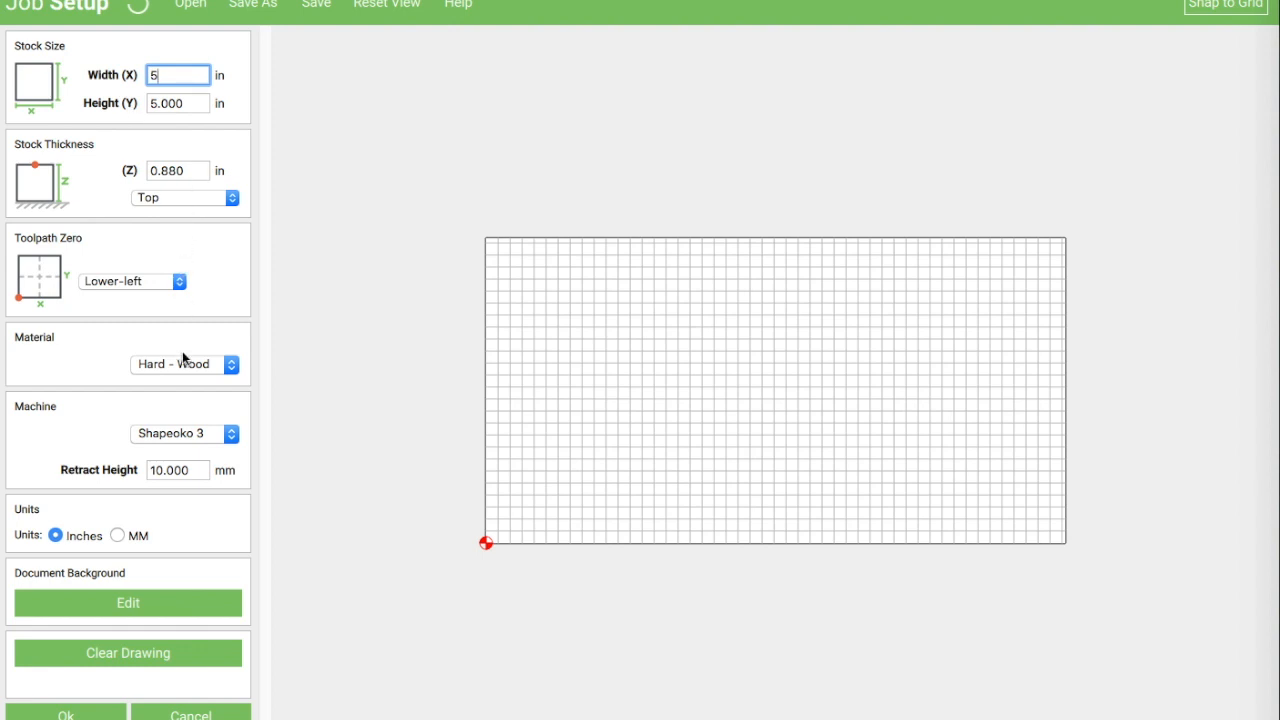
click(116, 290)
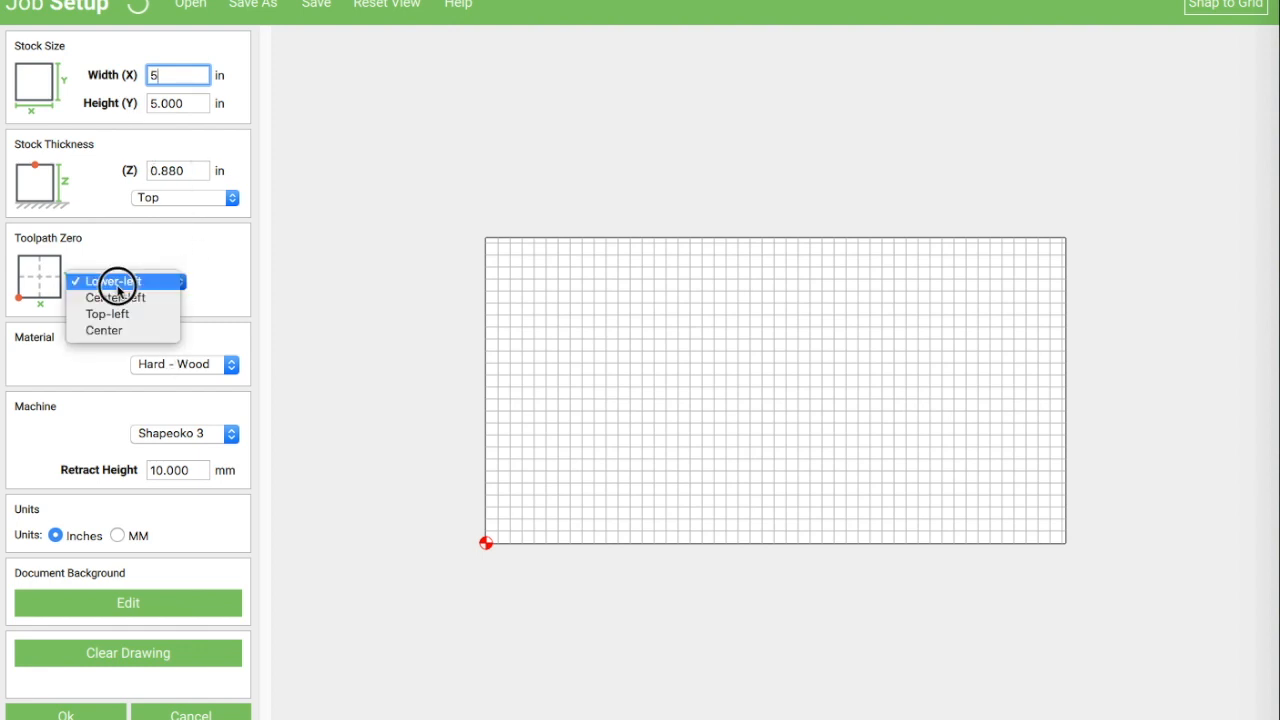
click(116, 334)
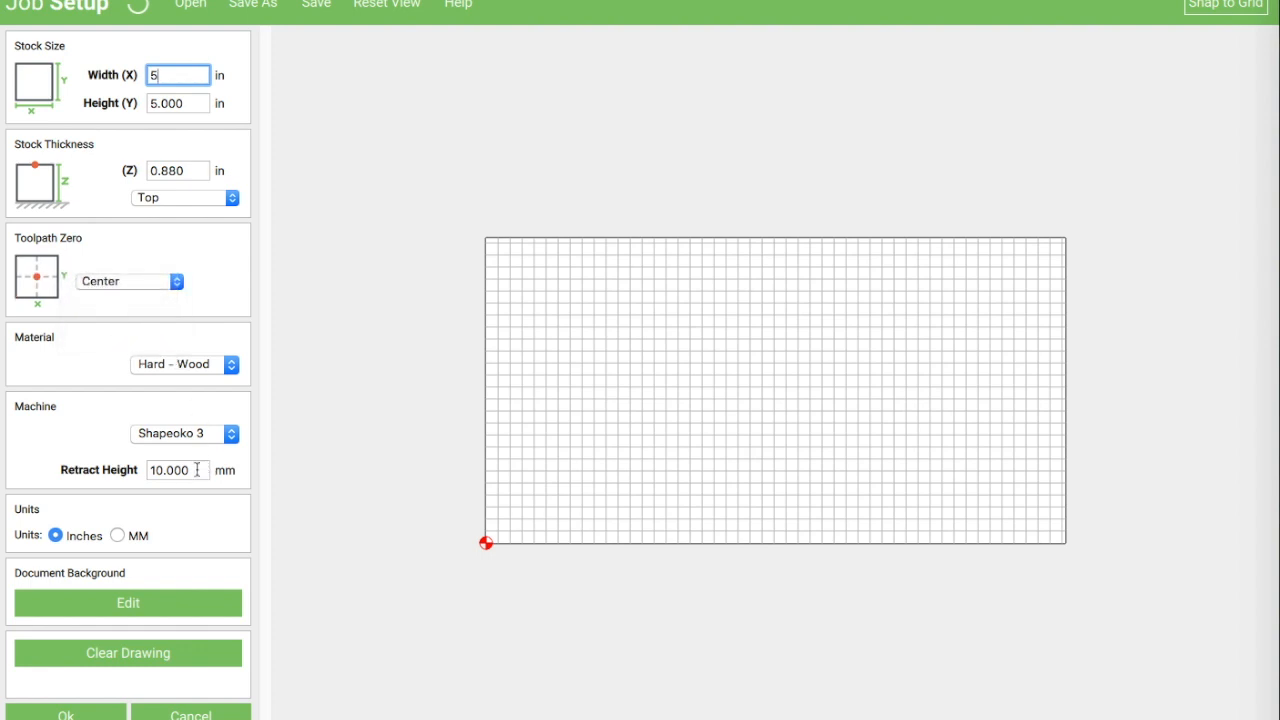
double_click(152, 470)
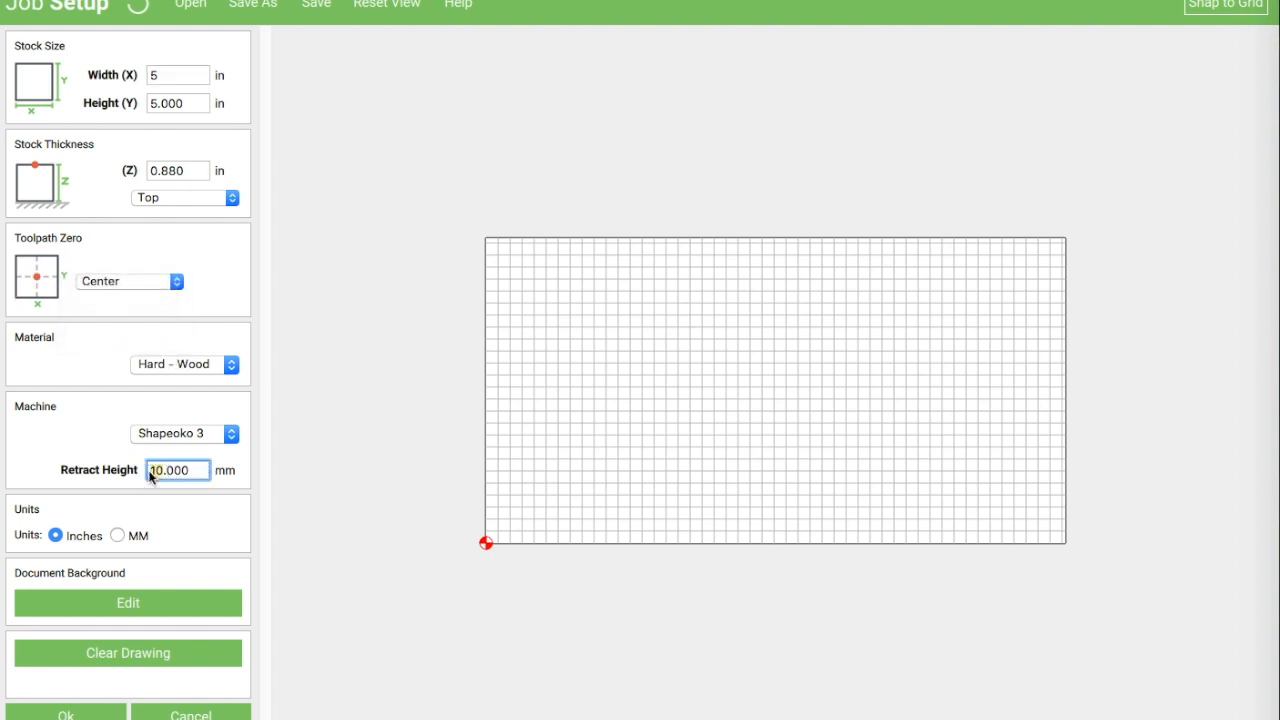
text(2)
click(66, 712)
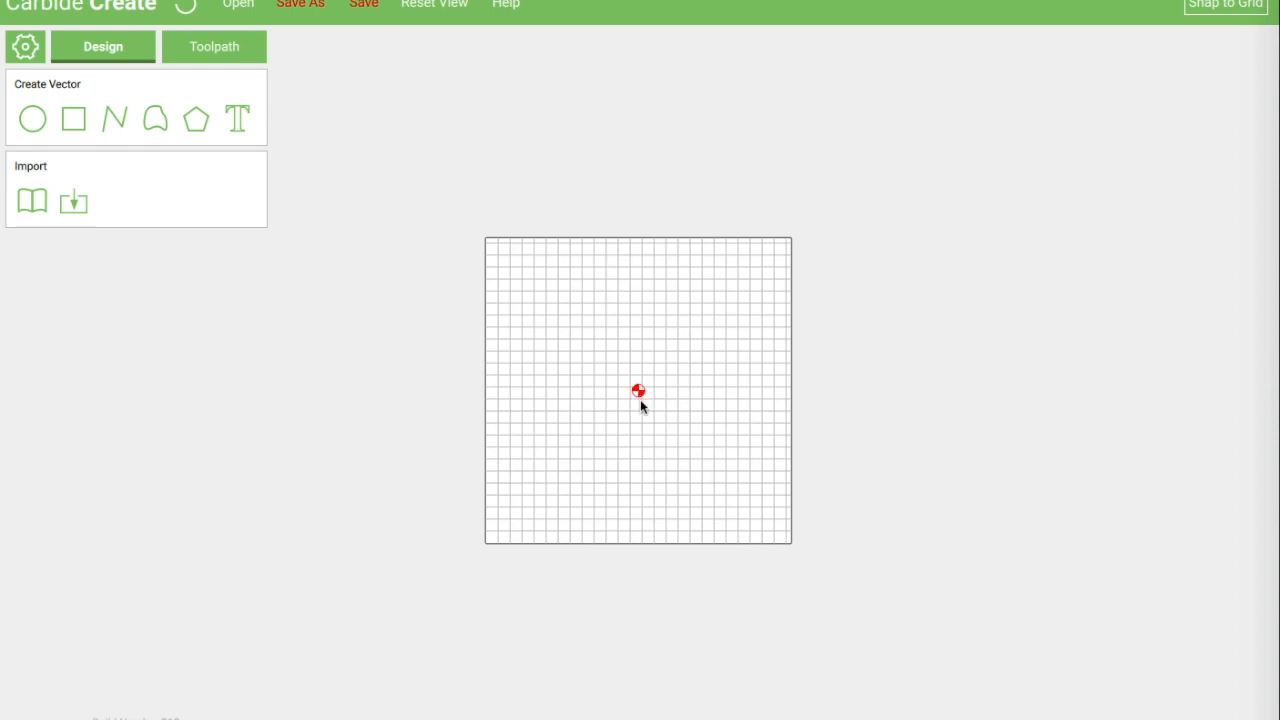
Step: Draw a circle around the middle of the stock and set its radius to 2.1 in
click(31, 121)
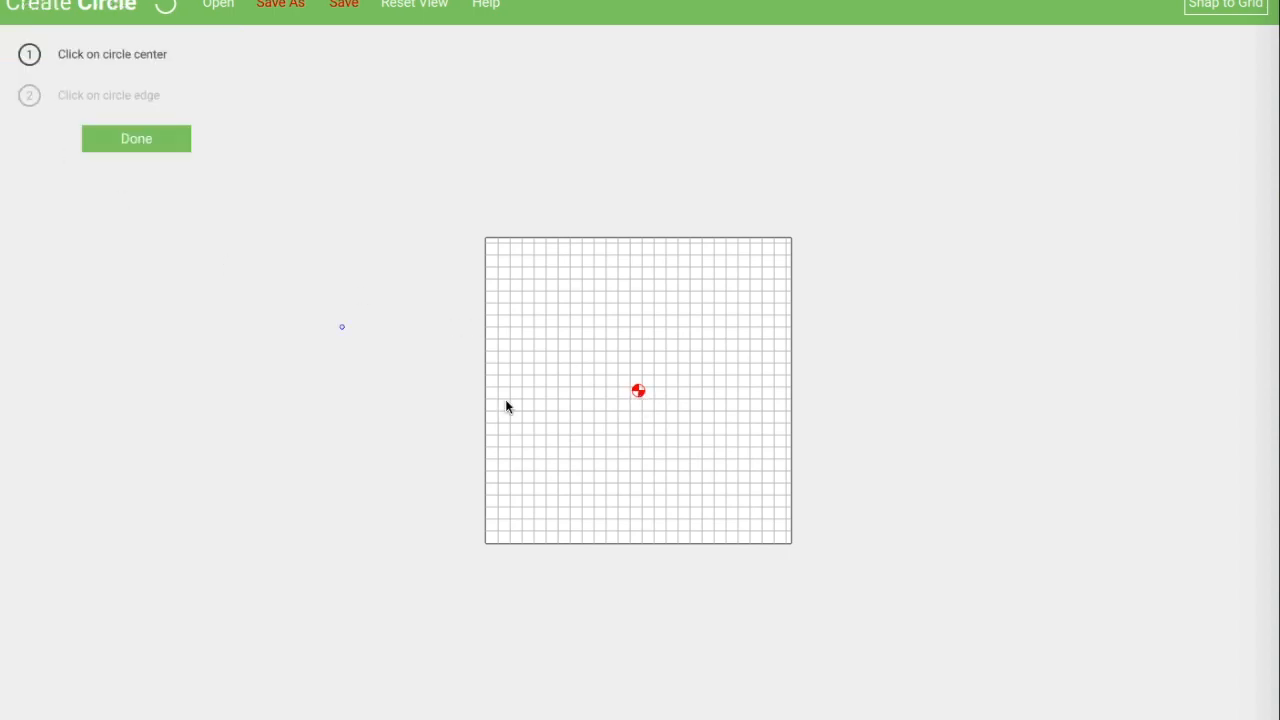
click(637, 391)
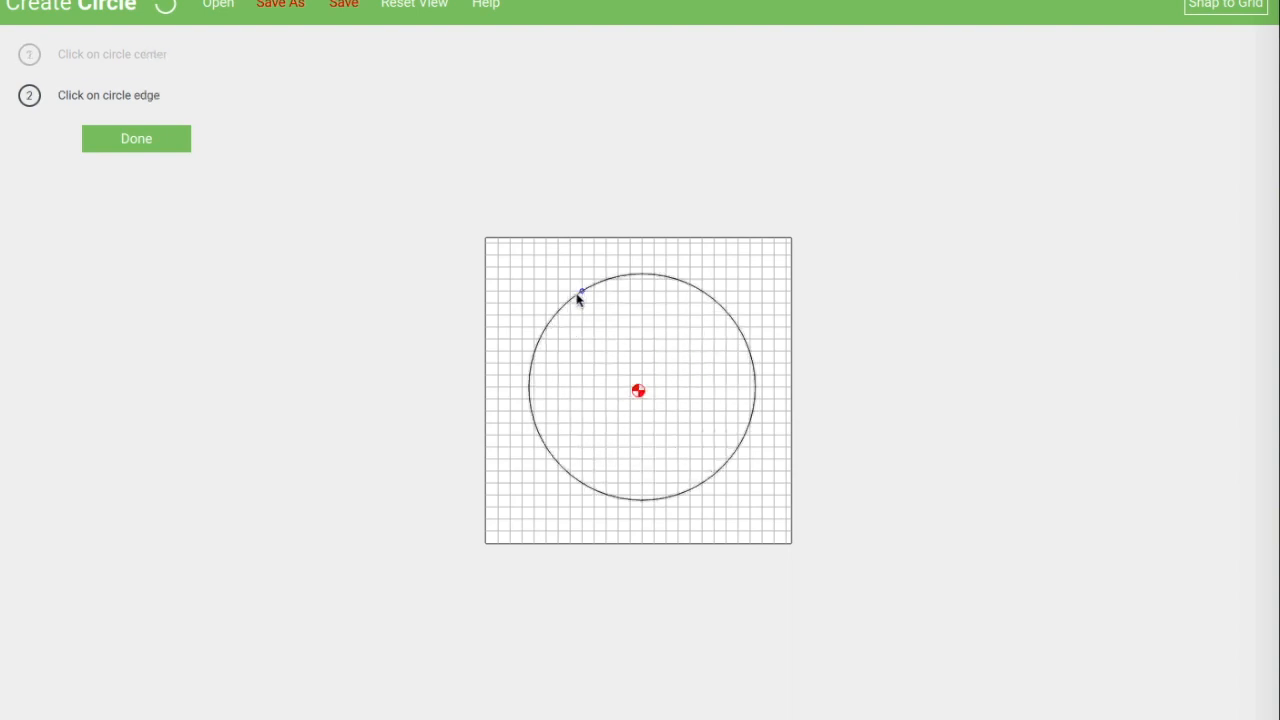
click(578, 296)
drag(200, 226, 168, 225)
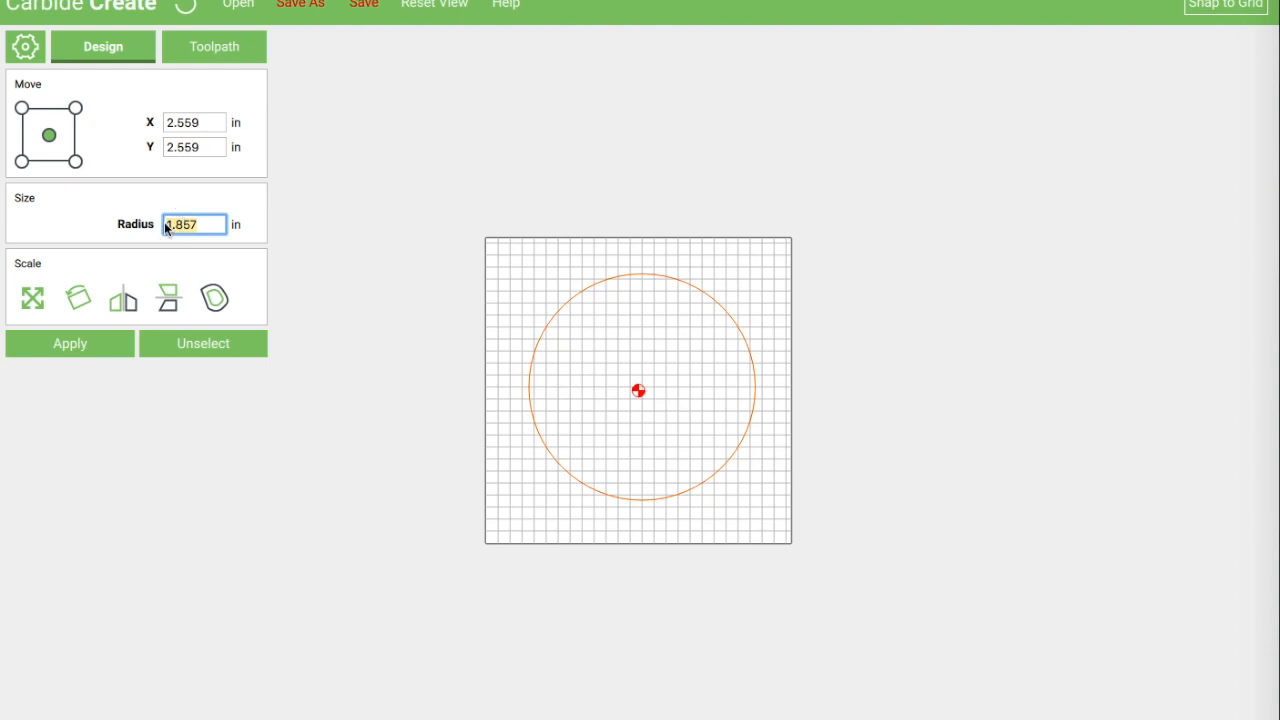
text(2.1)
click(80, 350)
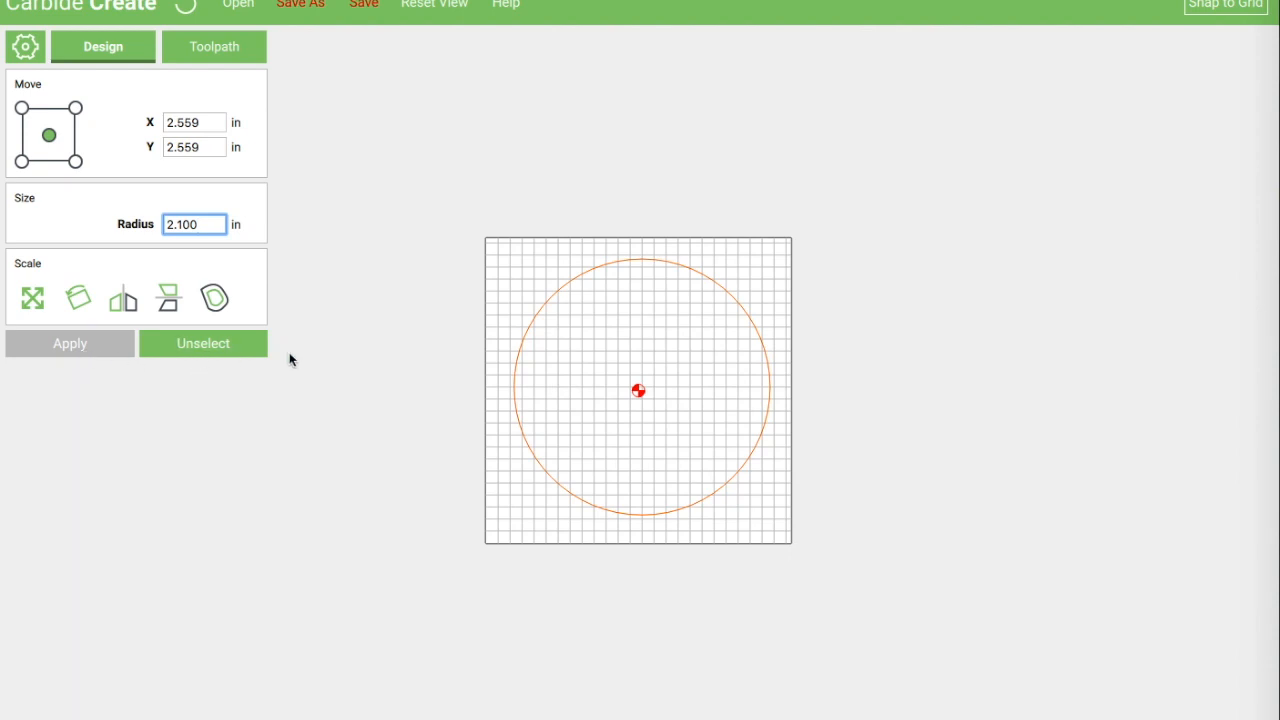
click(196, 350)
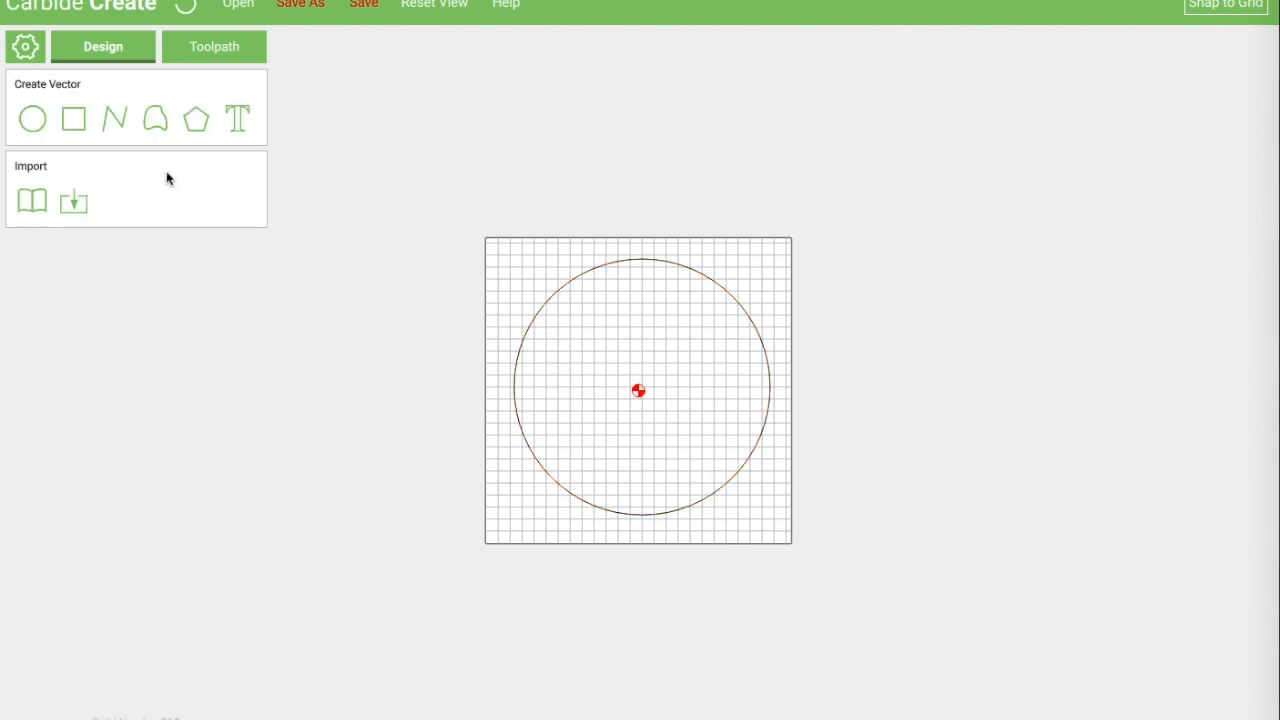
Step: Add a small helper circle of about 0.28 in radius inside the large one and align both circles' centers to the stock
click(35, 127)
click(654, 352)
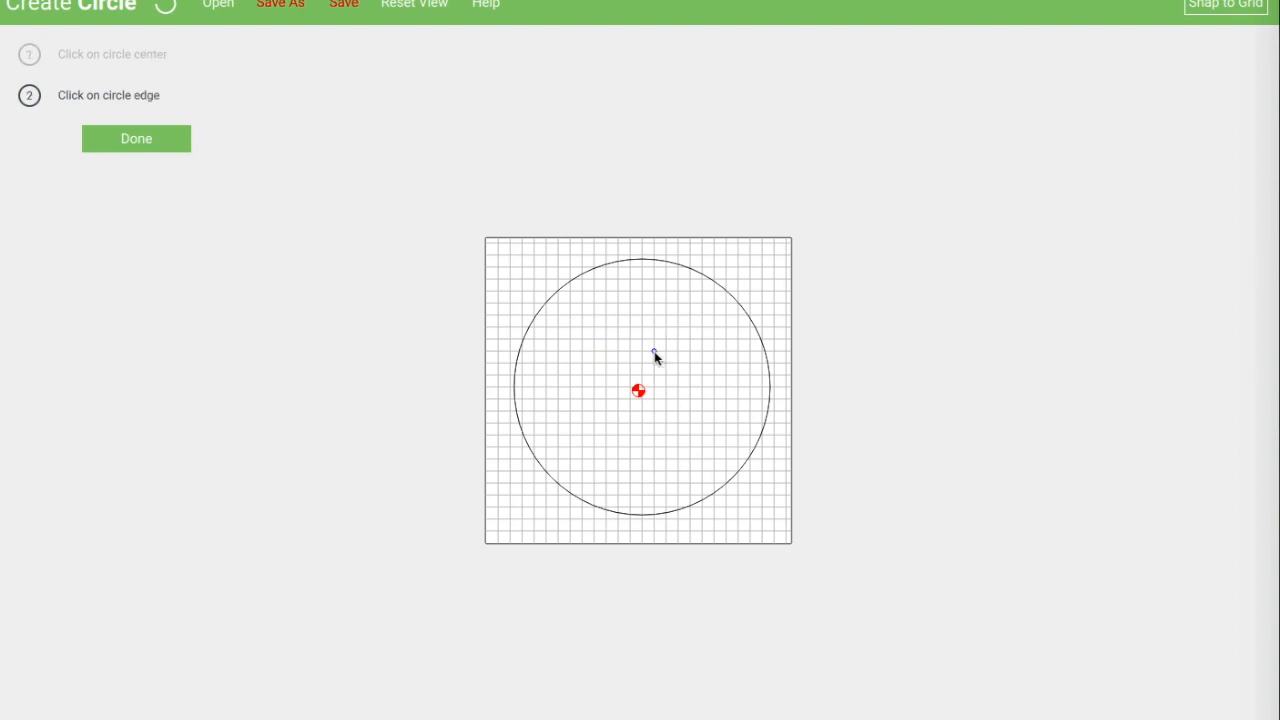
click(662, 366)
drag(522, 274, 686, 360)
click(60, 362)
click(50, 549)
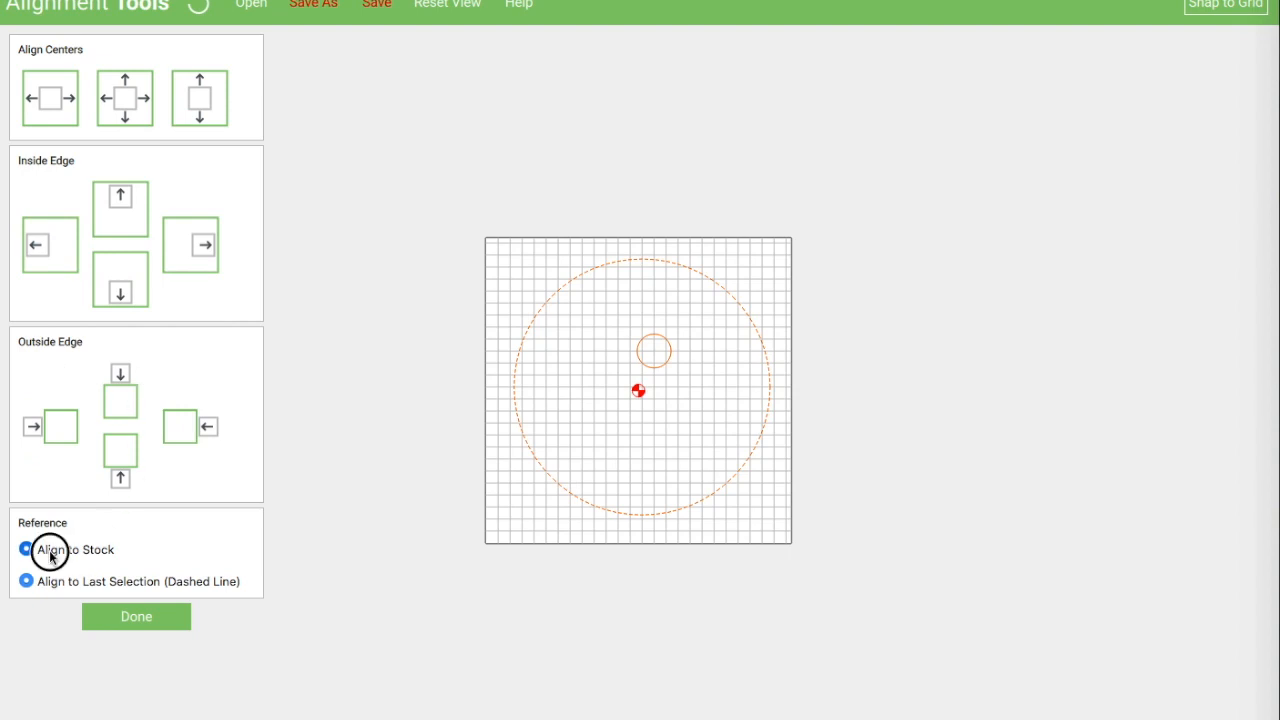
click(127, 110)
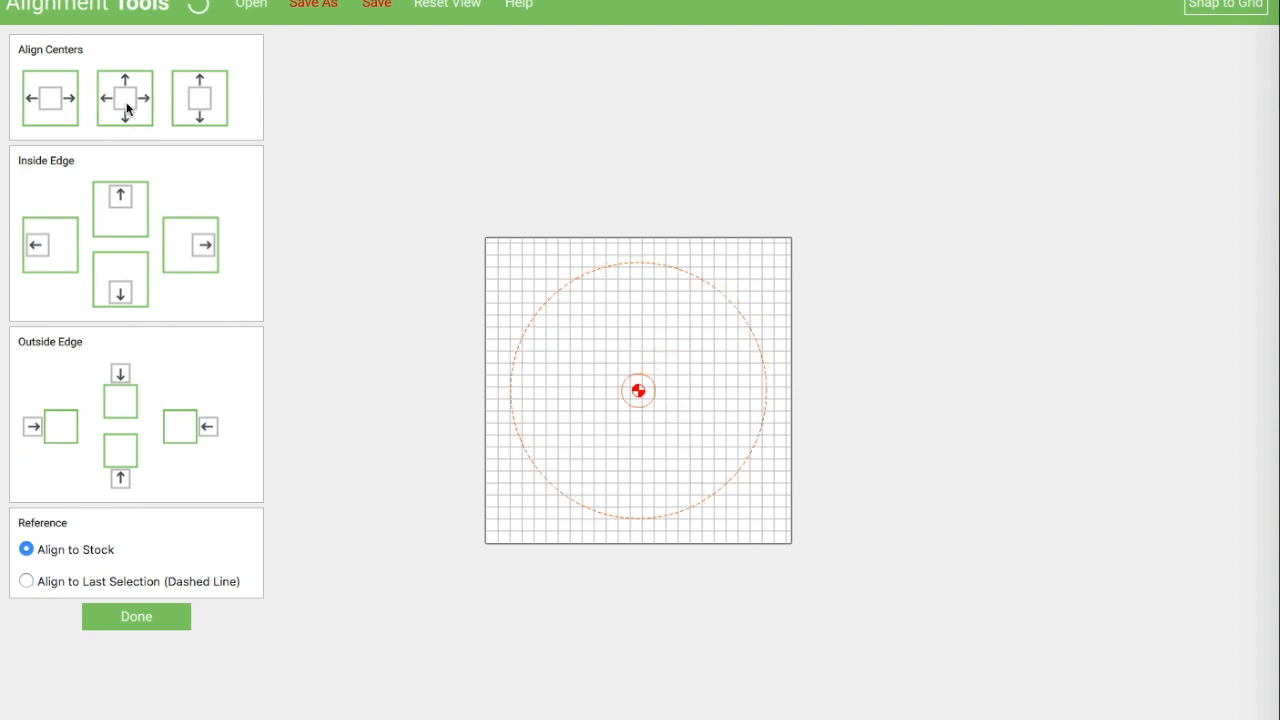
click(140, 616)
Step: Delete the small helper circle at the stock center
click(541, 276)
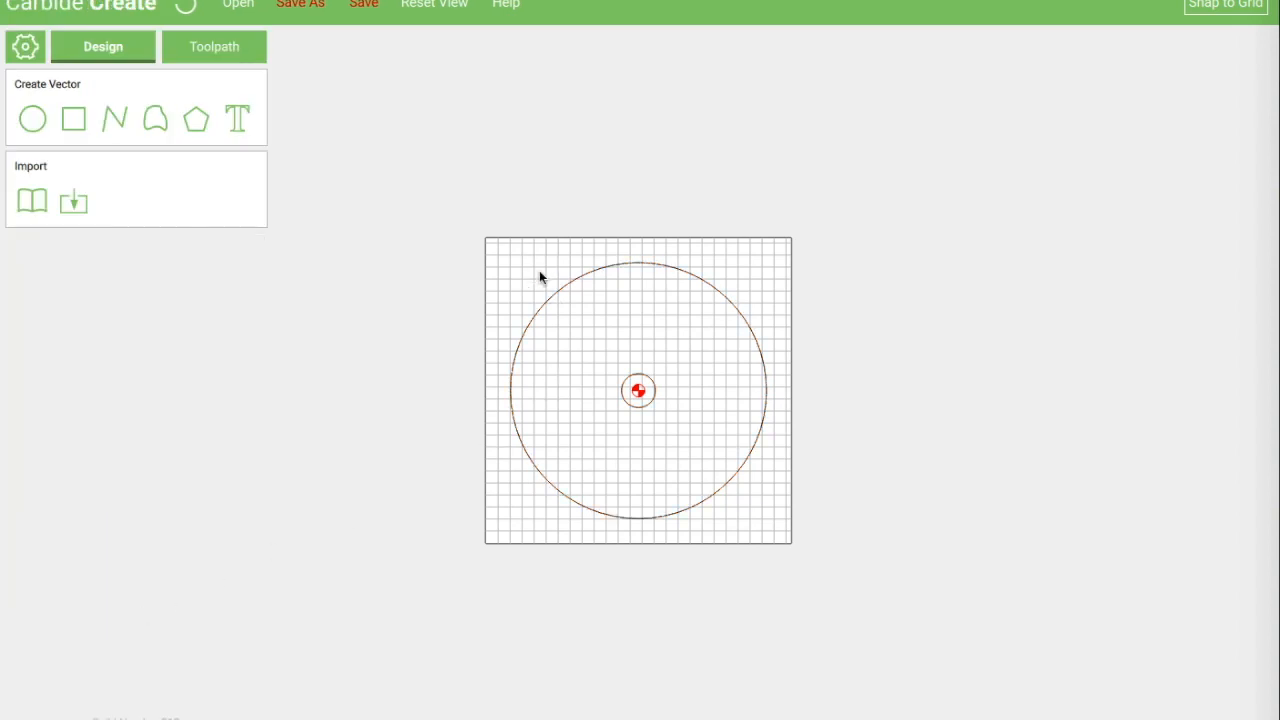
click(640, 380)
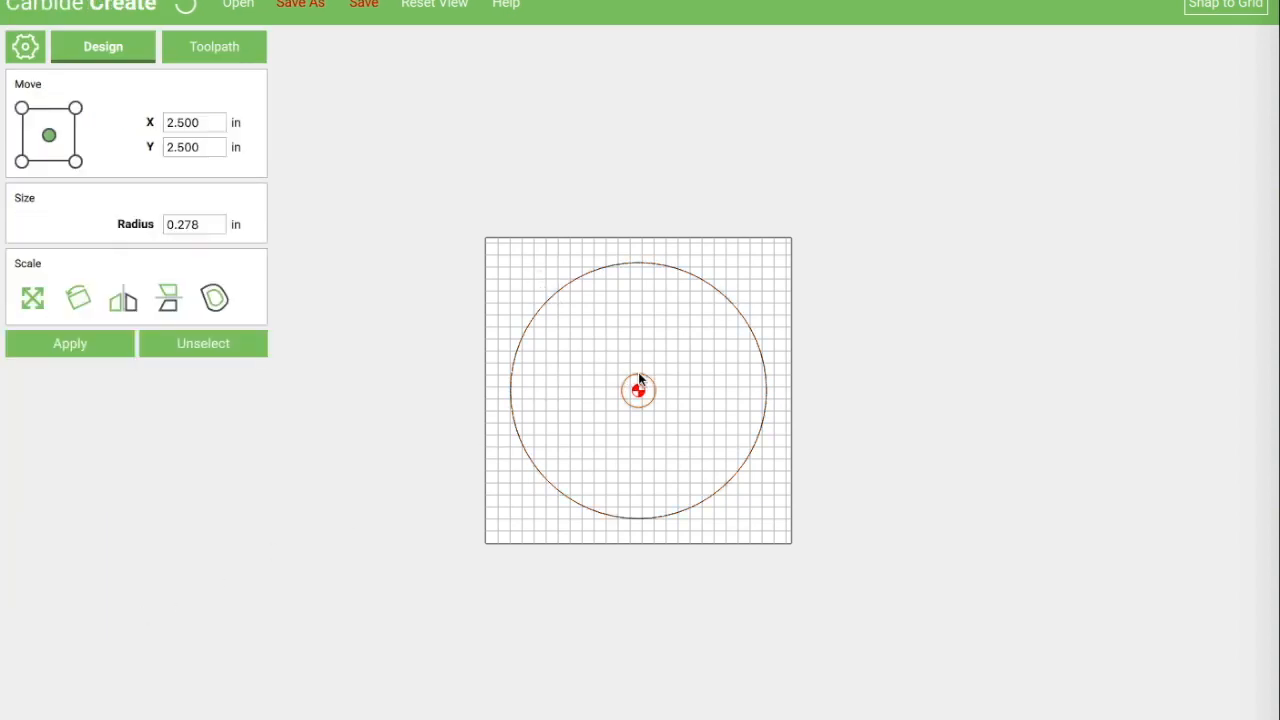
key(Delete)
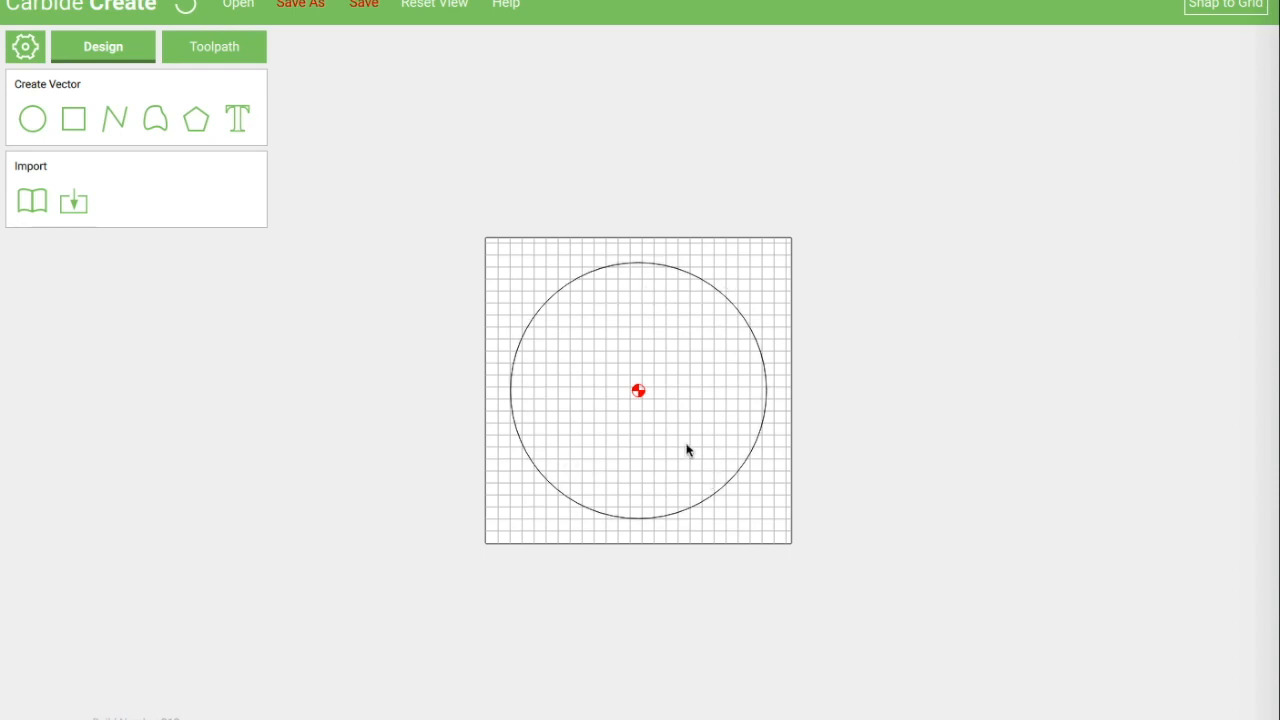
Step: Import the dragon vector artwork from the Downloads folder with its elements ungrouped
click(75, 204)
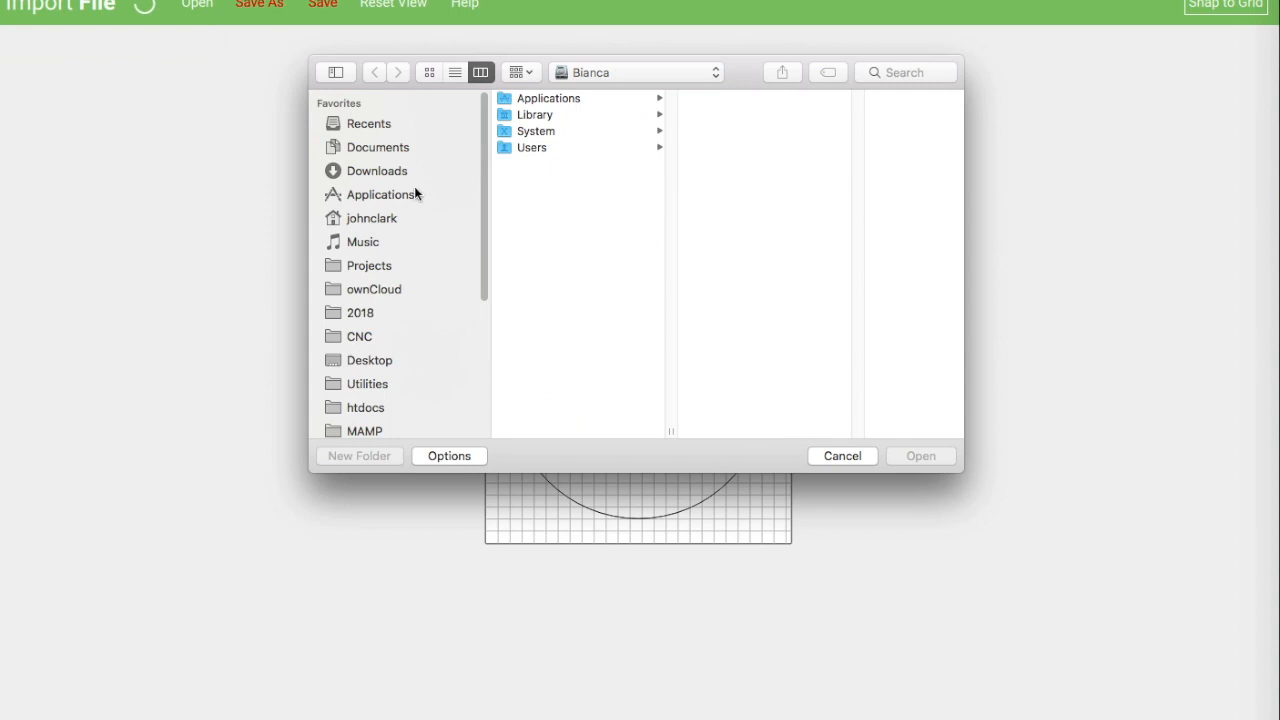
click(414, 174)
double_click(546, 311)
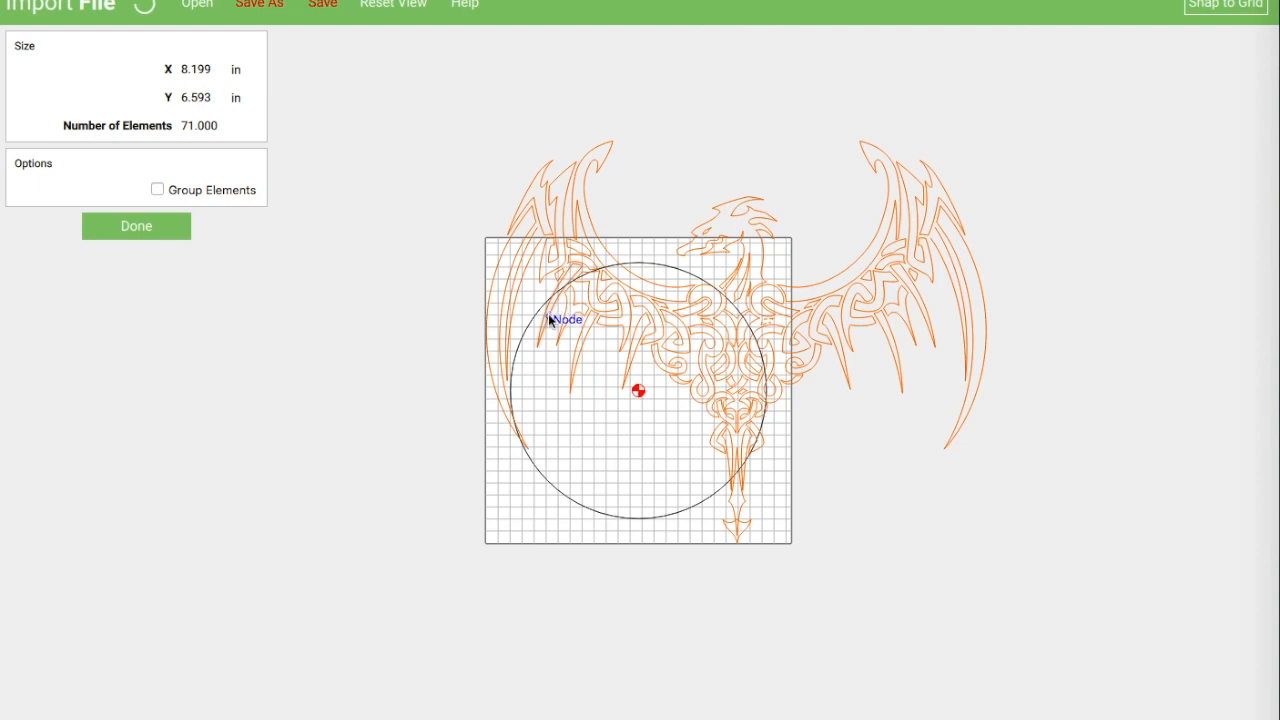
click(605, 455)
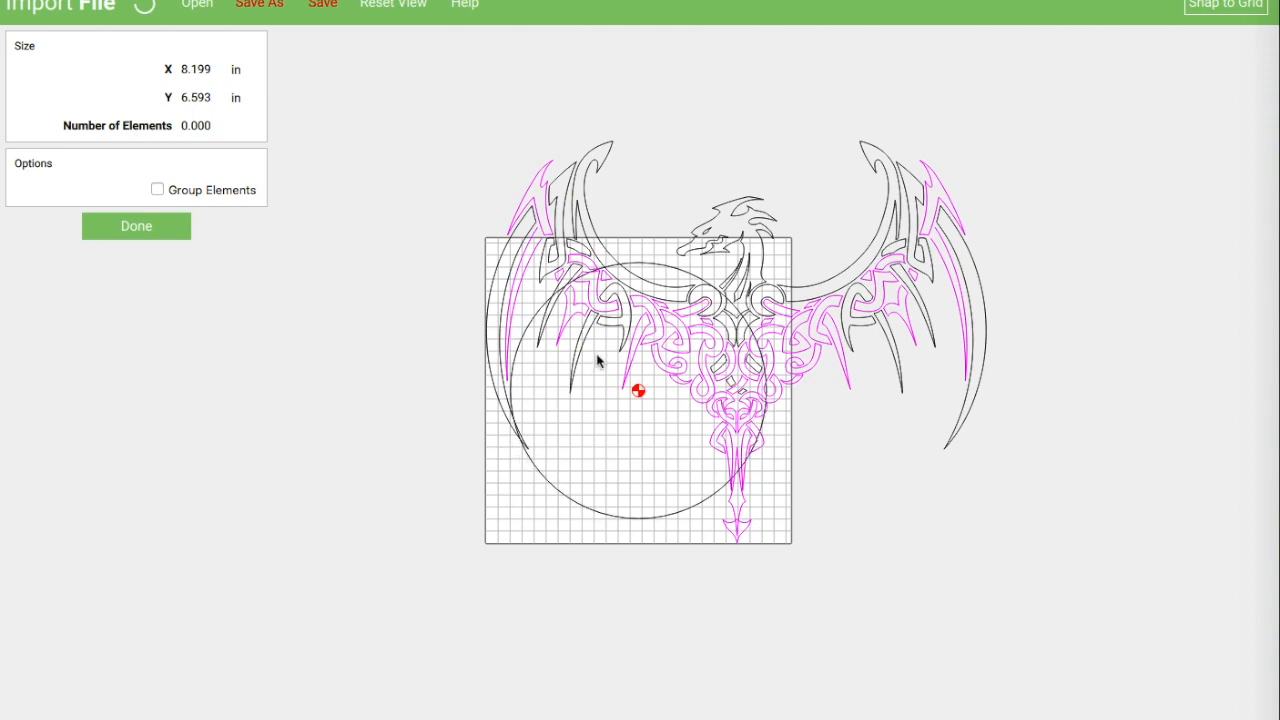
scroll(601, 290, up, 2)
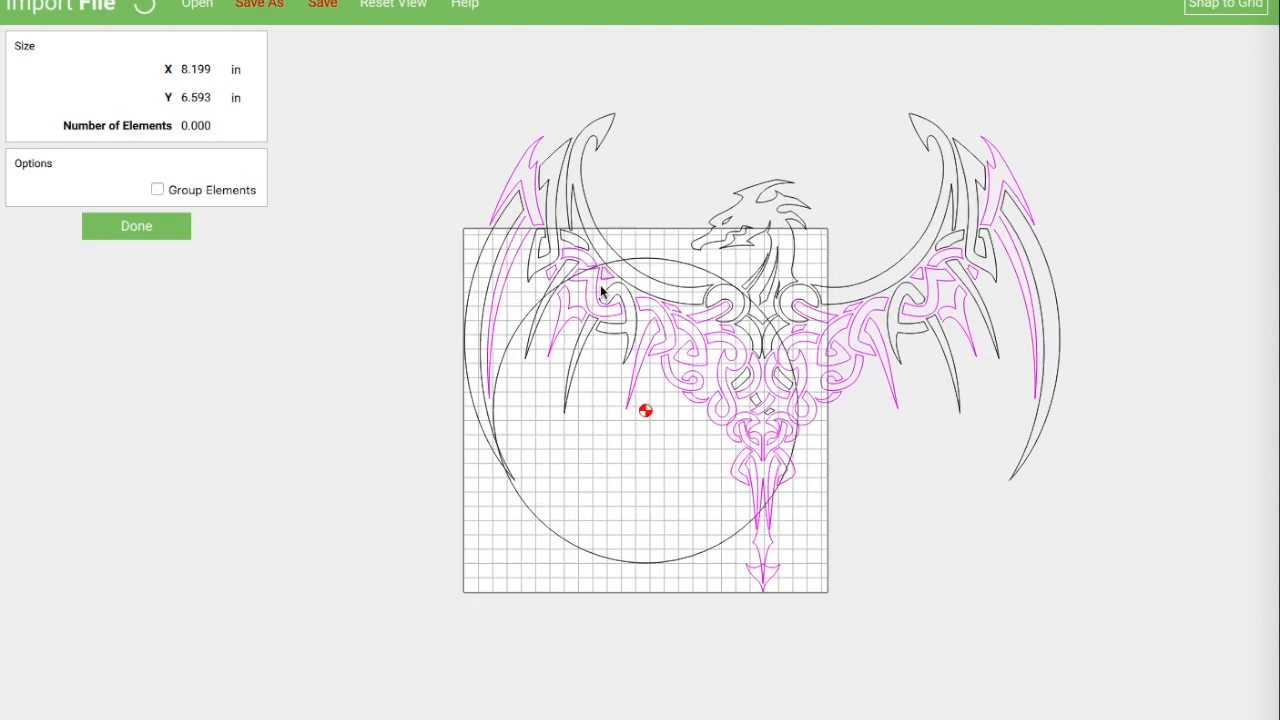
scroll(601, 290, up, 5)
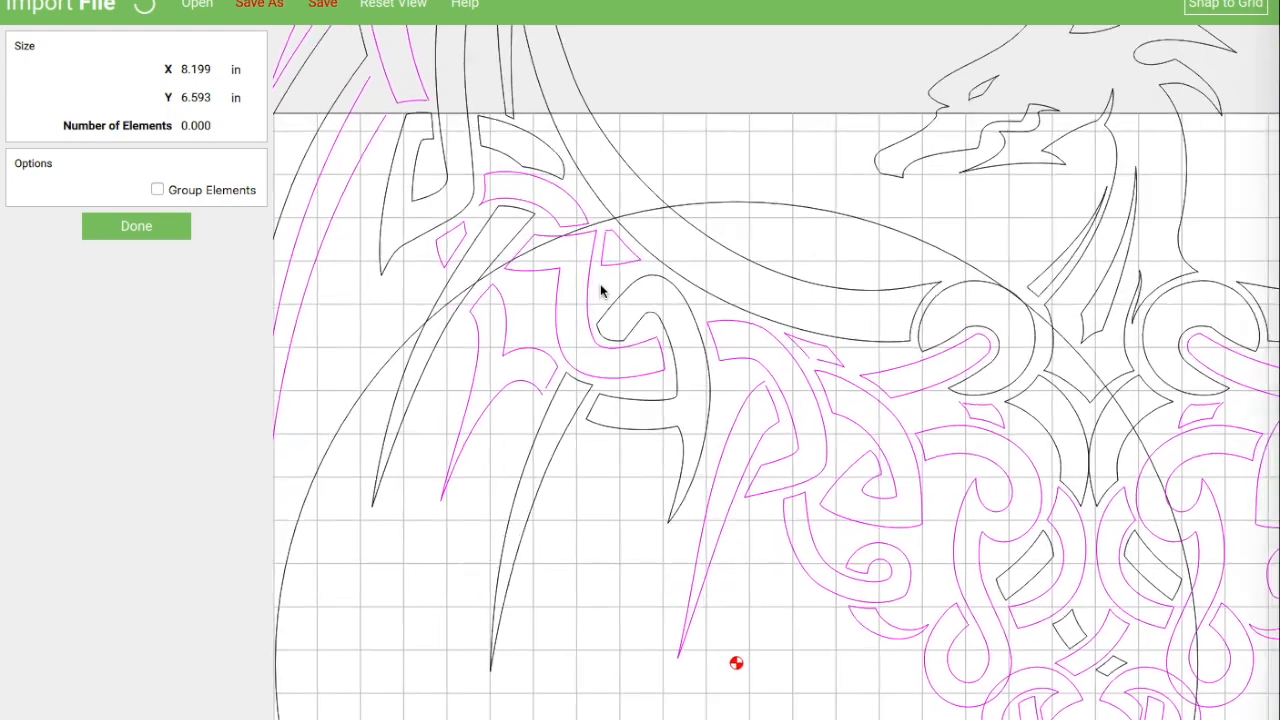
scroll(601, 290, up, 5)
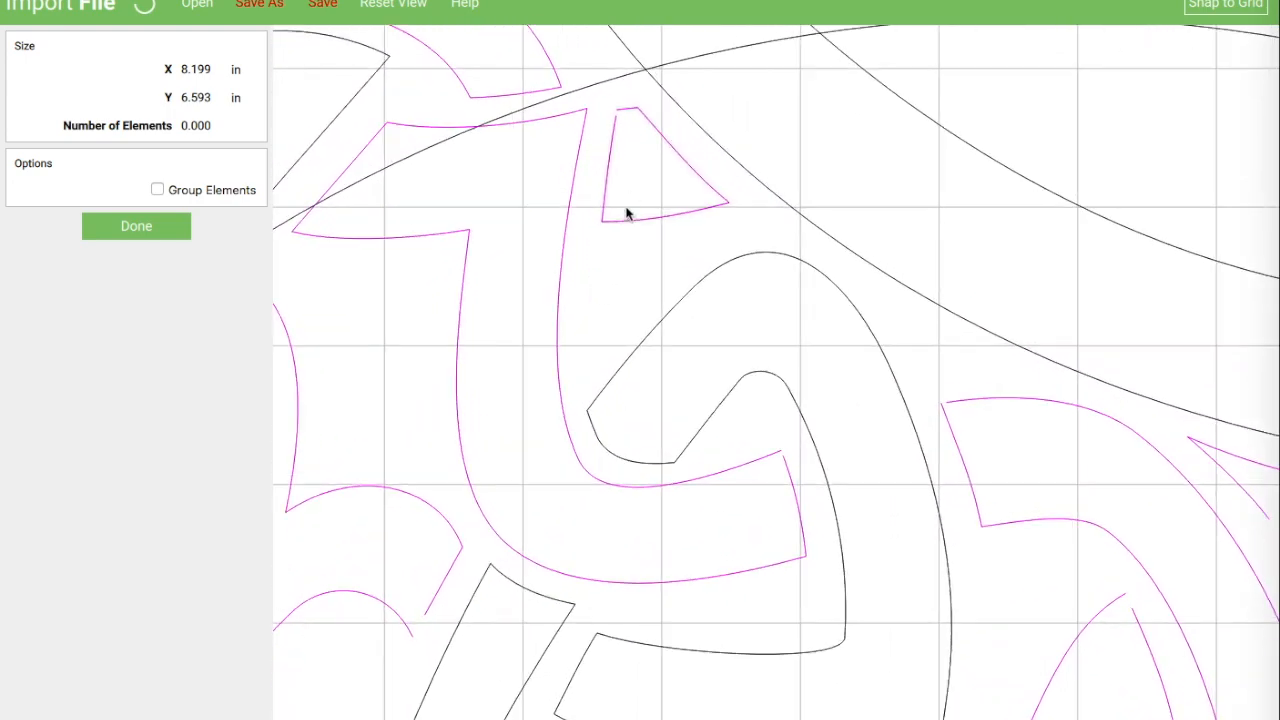
click(611, 132)
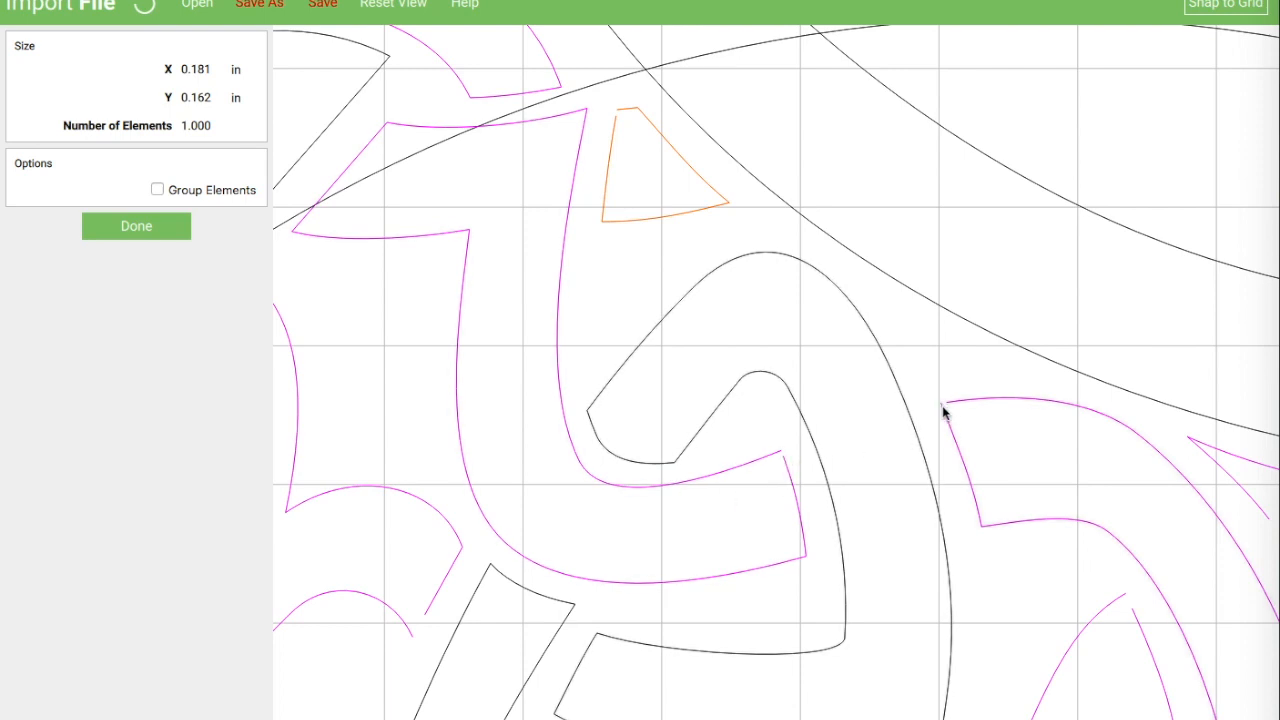
click(136, 227)
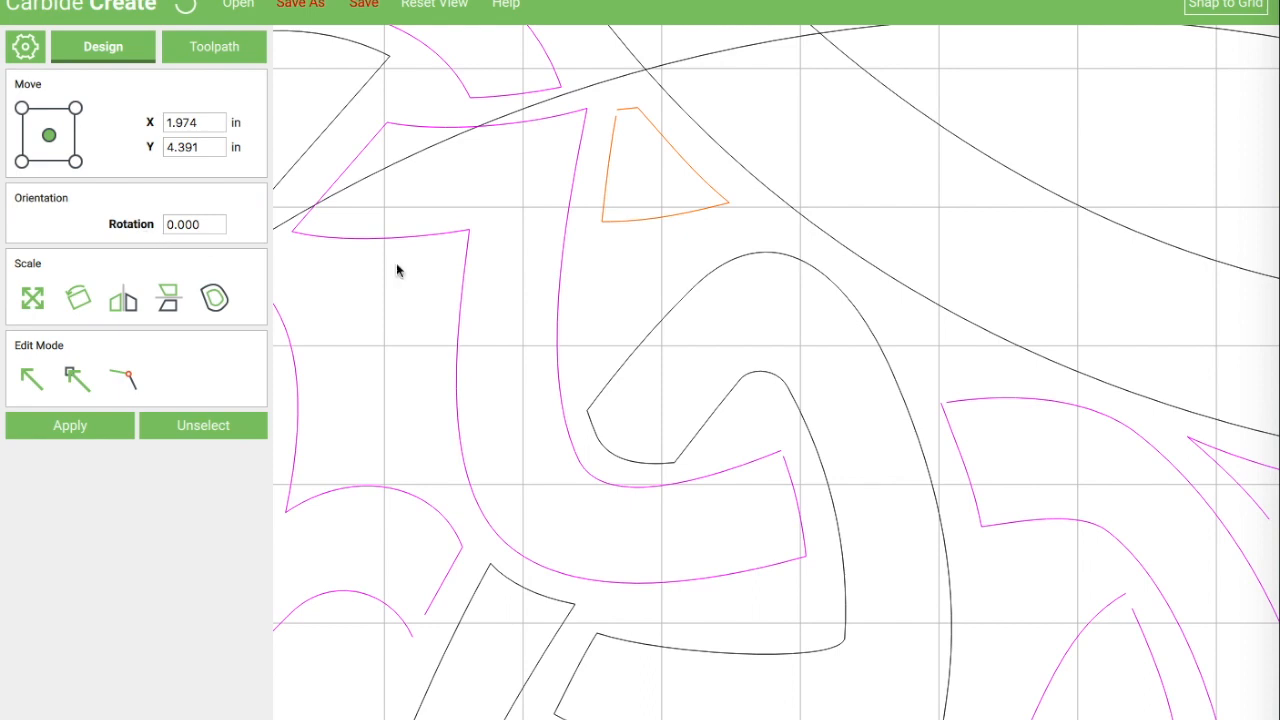
Step: Close the gaps in the small triangular vector and the hook-shaped open vector beside it on the dragon's wing
click(612, 280)
click(632, 230)
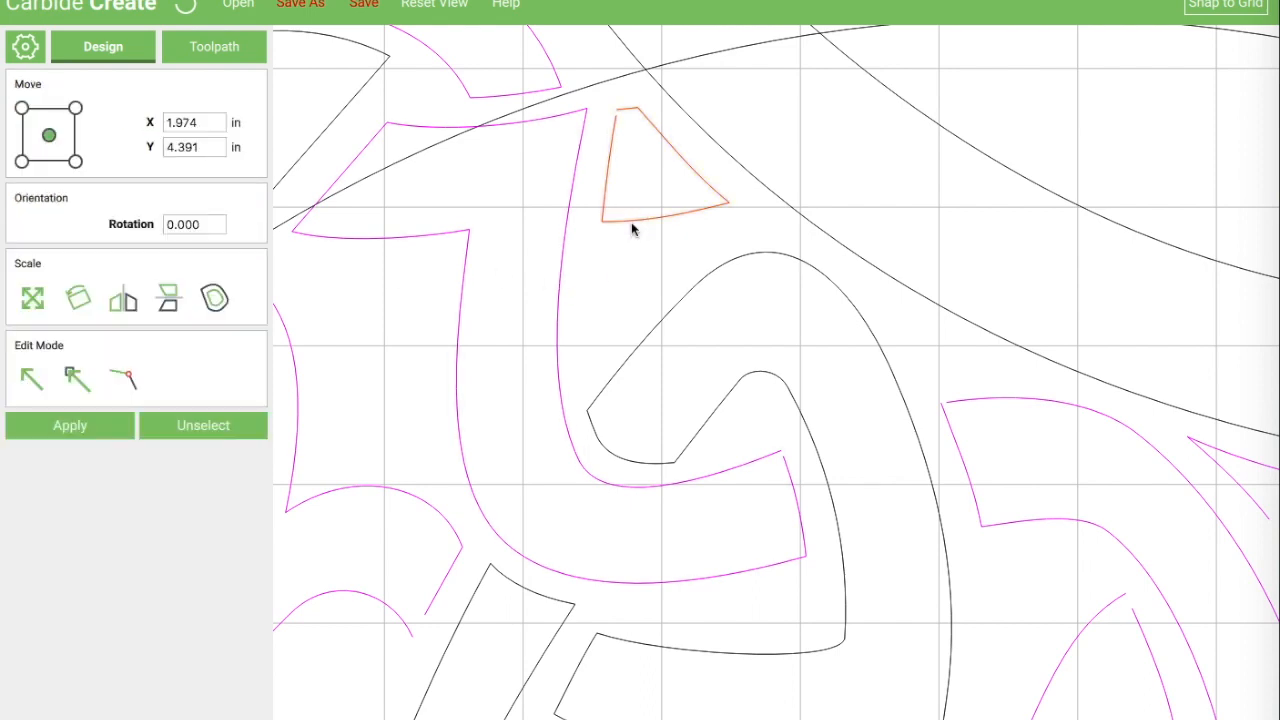
click(128, 378)
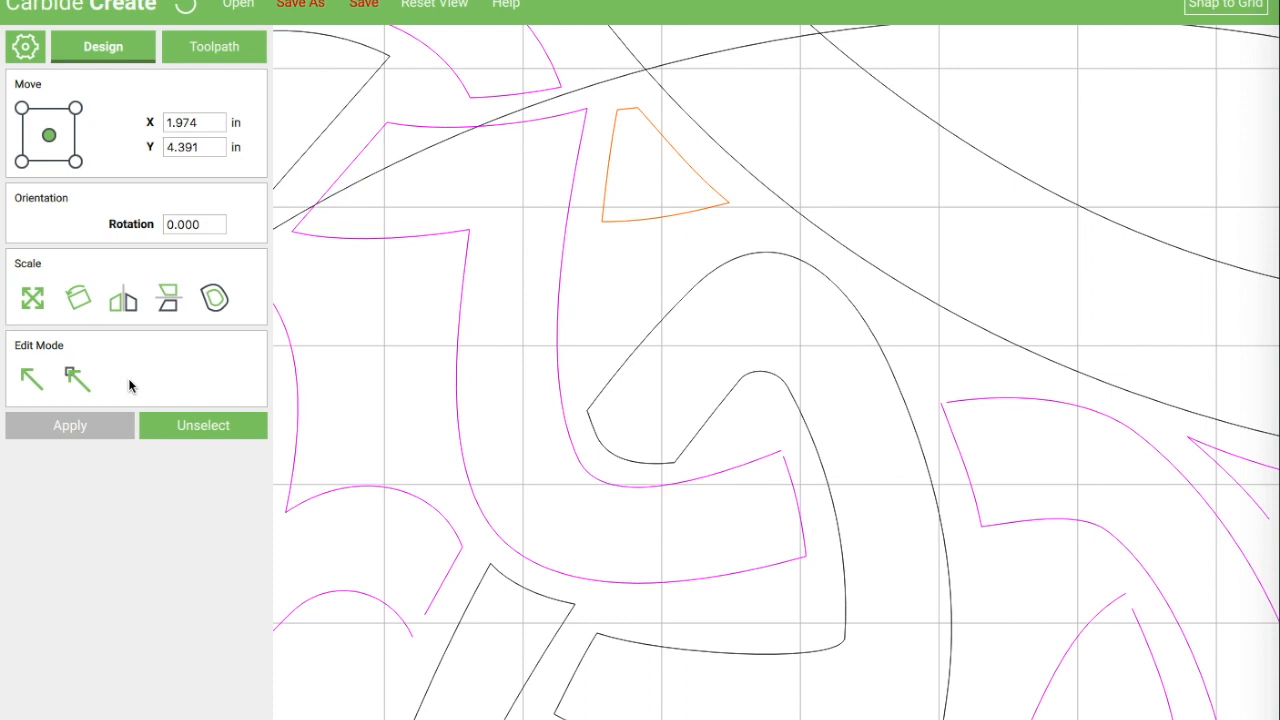
click(603, 274)
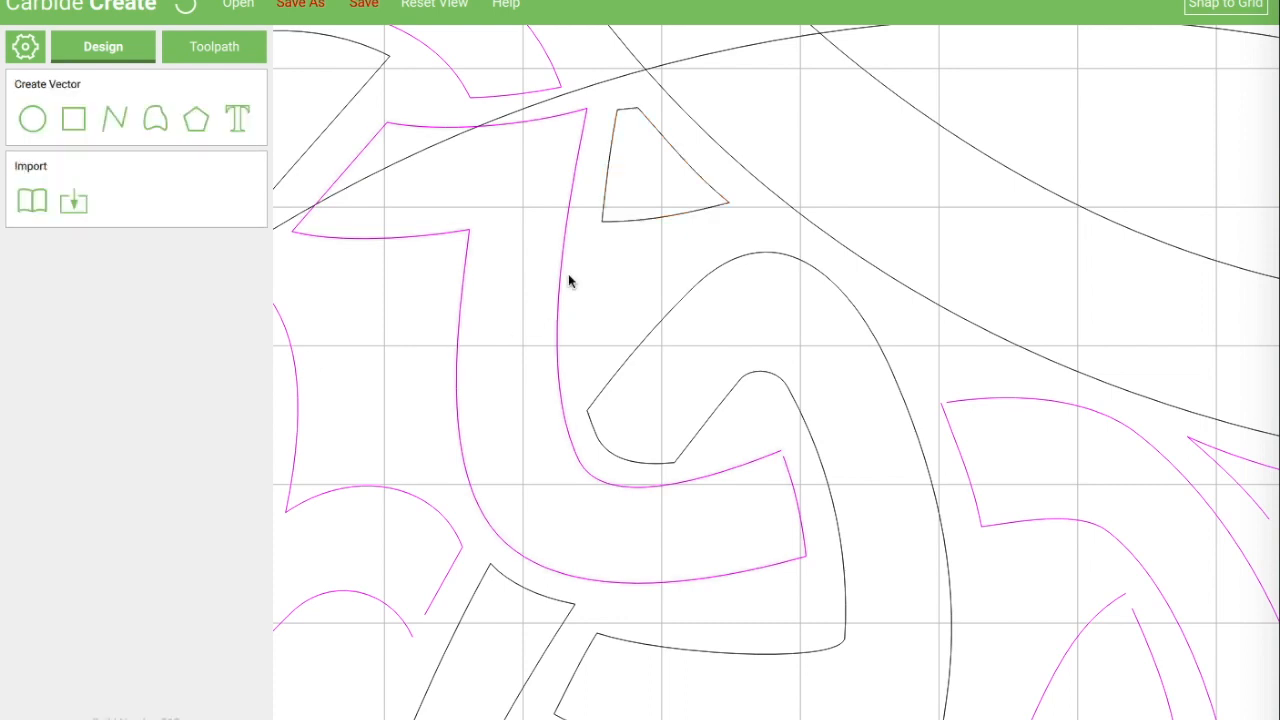
click(560, 284)
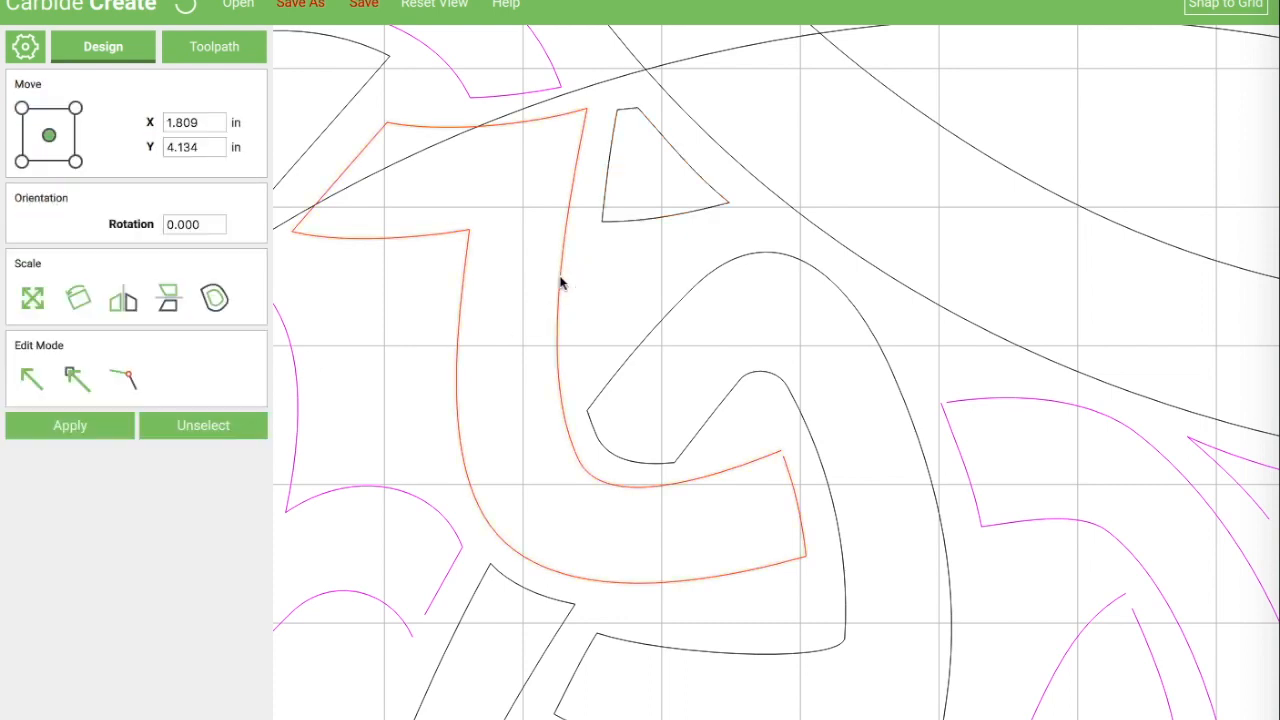
click(128, 378)
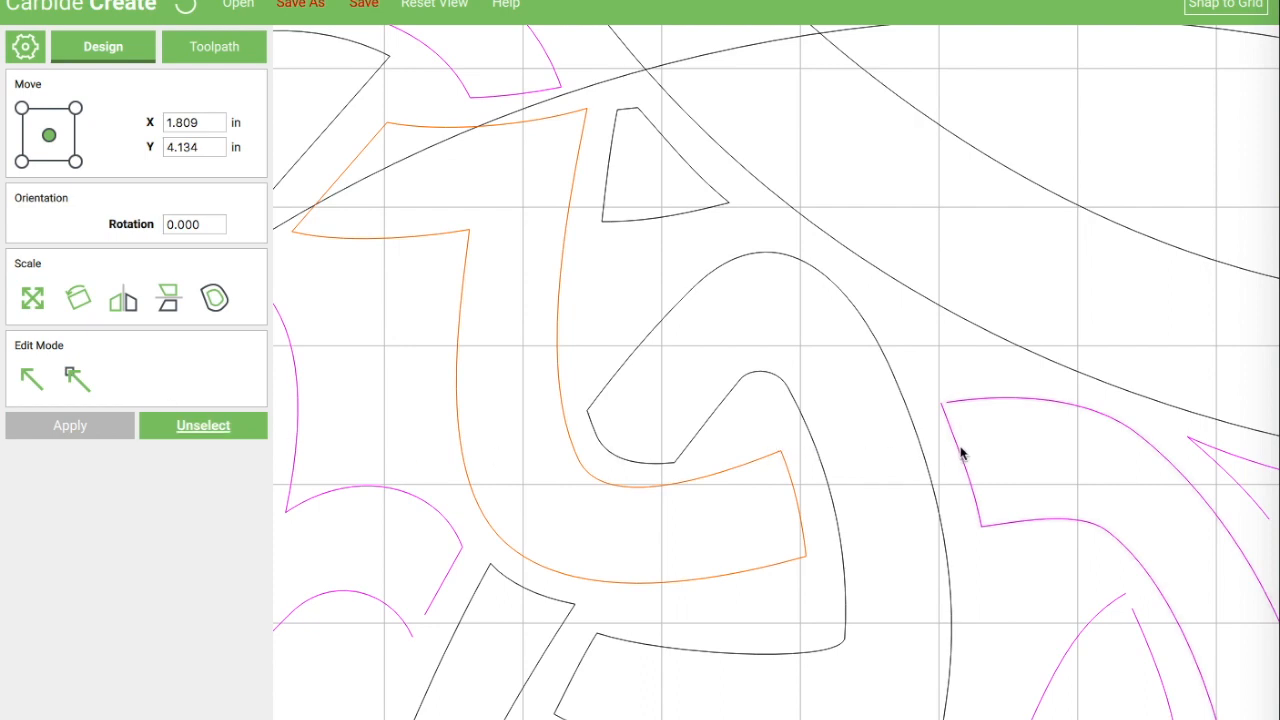
Step: Close the remaining open dragon vectors, including the curved, arched and scalloped wing pieces, and clear the selection
click(960, 452)
click(129, 378)
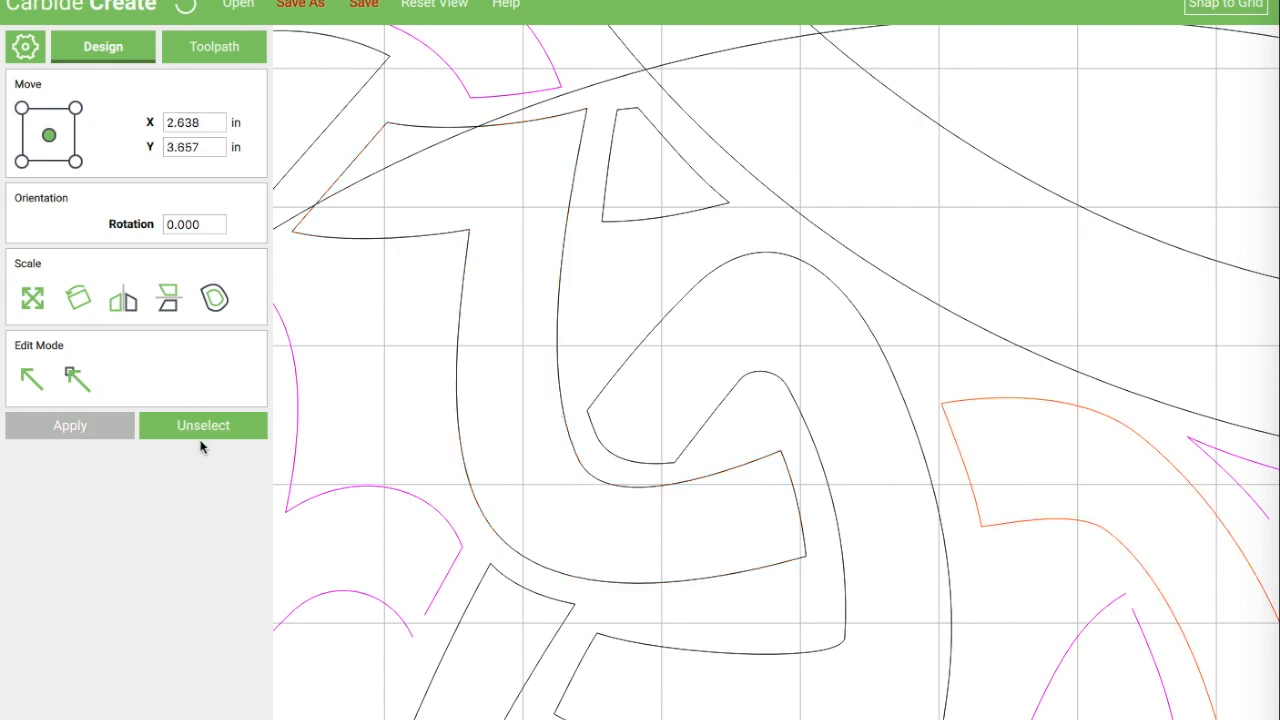
click(455, 86)
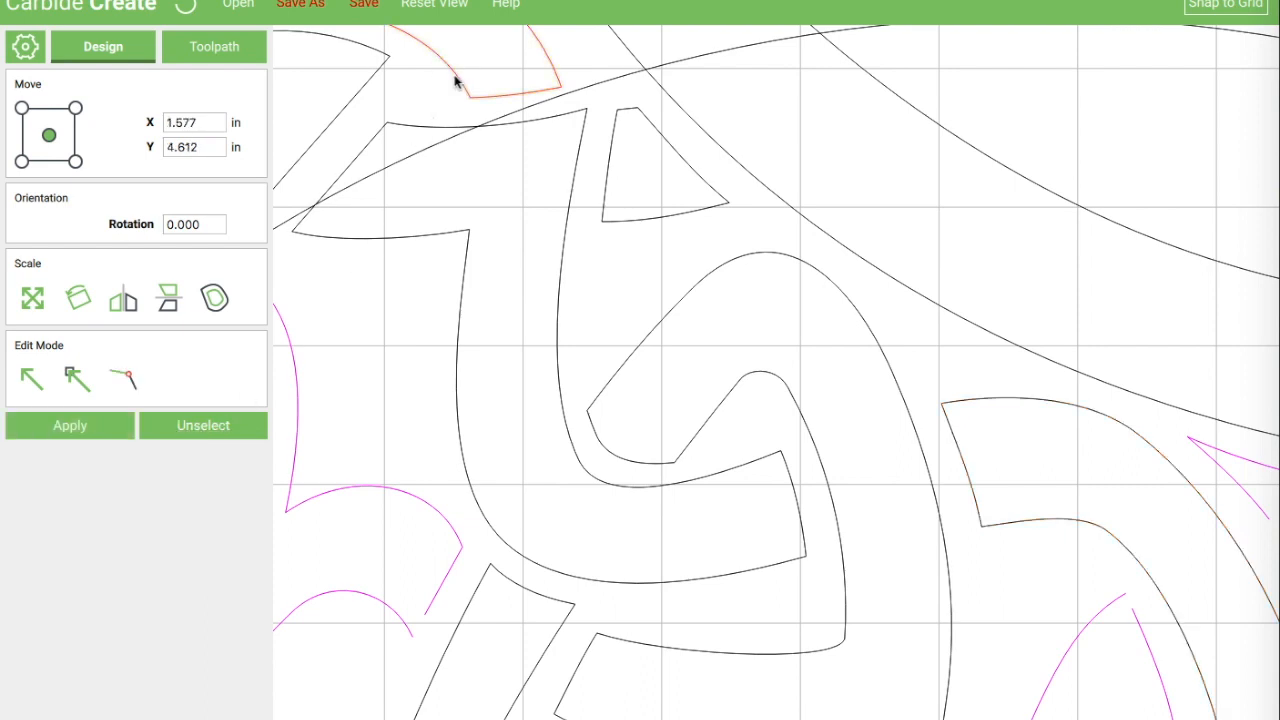
click(126, 378)
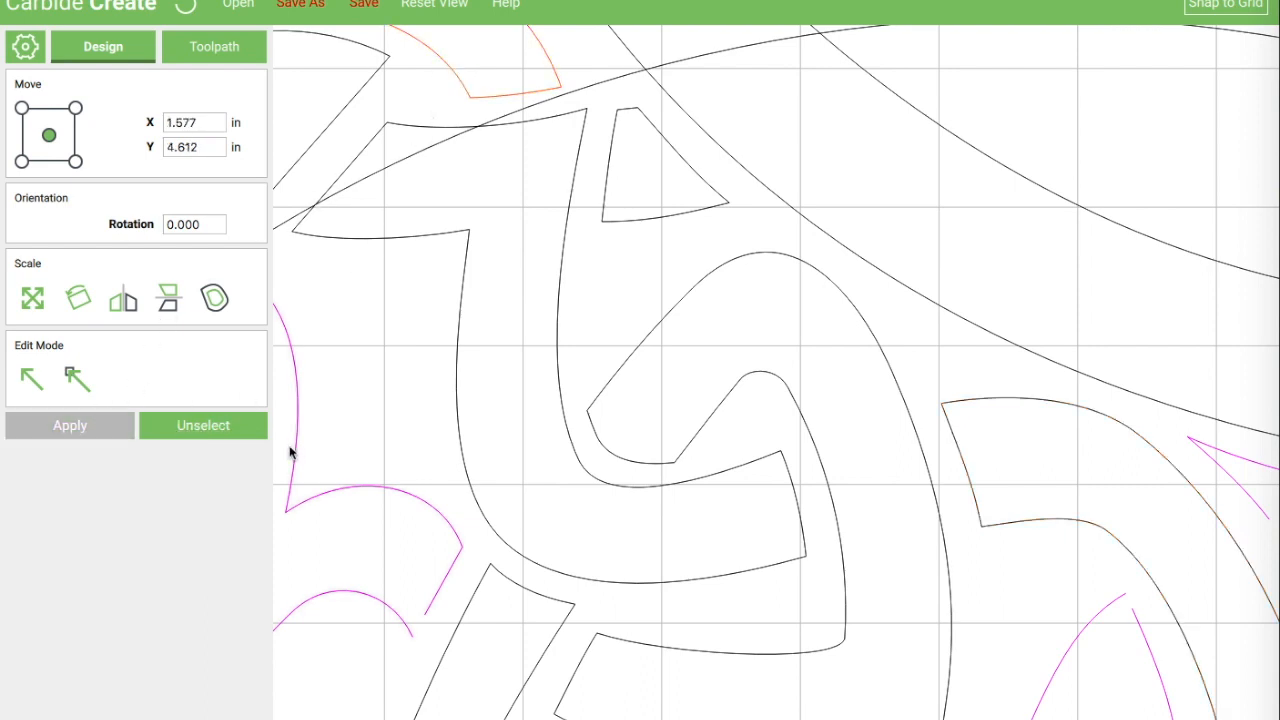
click(352, 490)
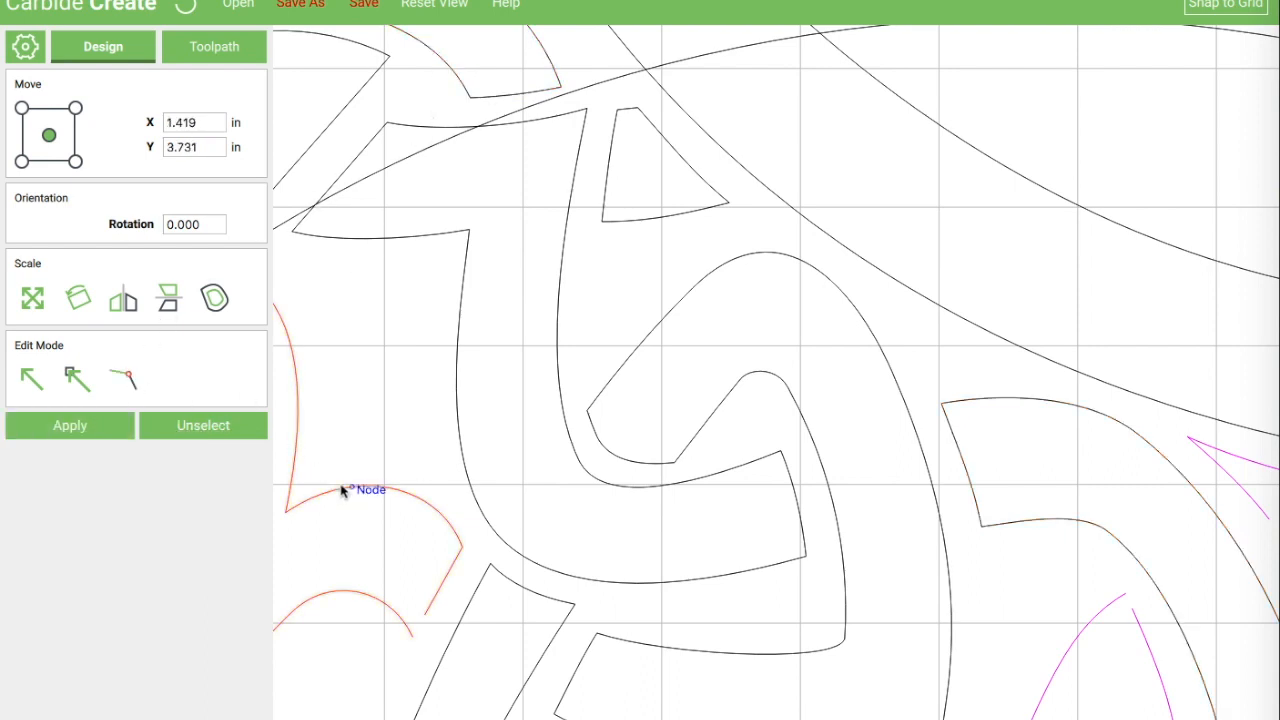
click(130, 378)
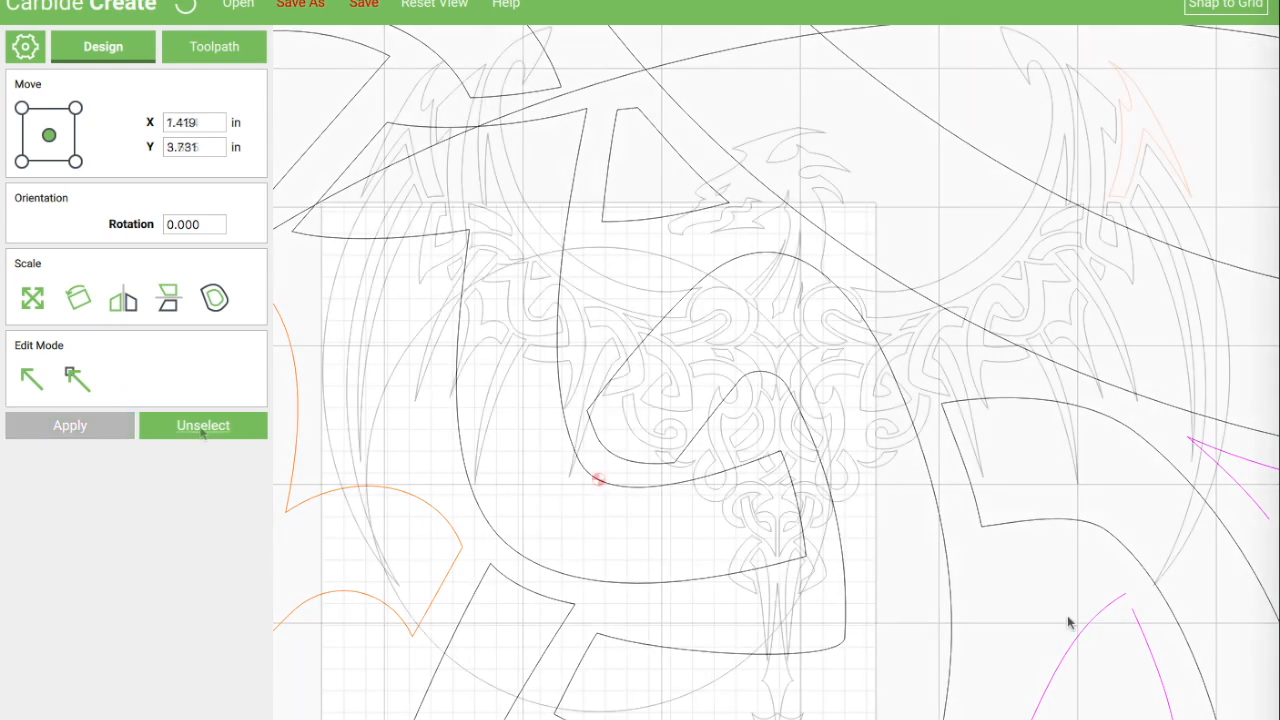
click(201, 428)
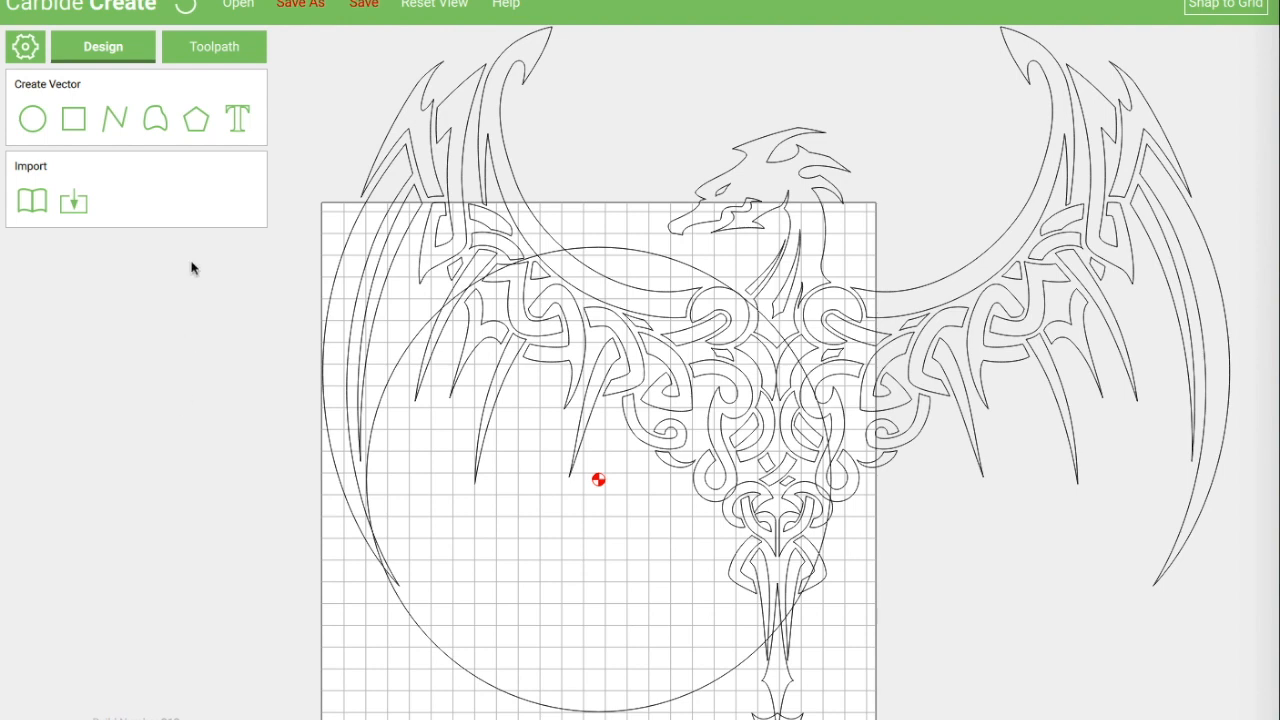
Step: Select all of the dragon's vectors without the circle and group them
drag(315, 42, 1230, 718)
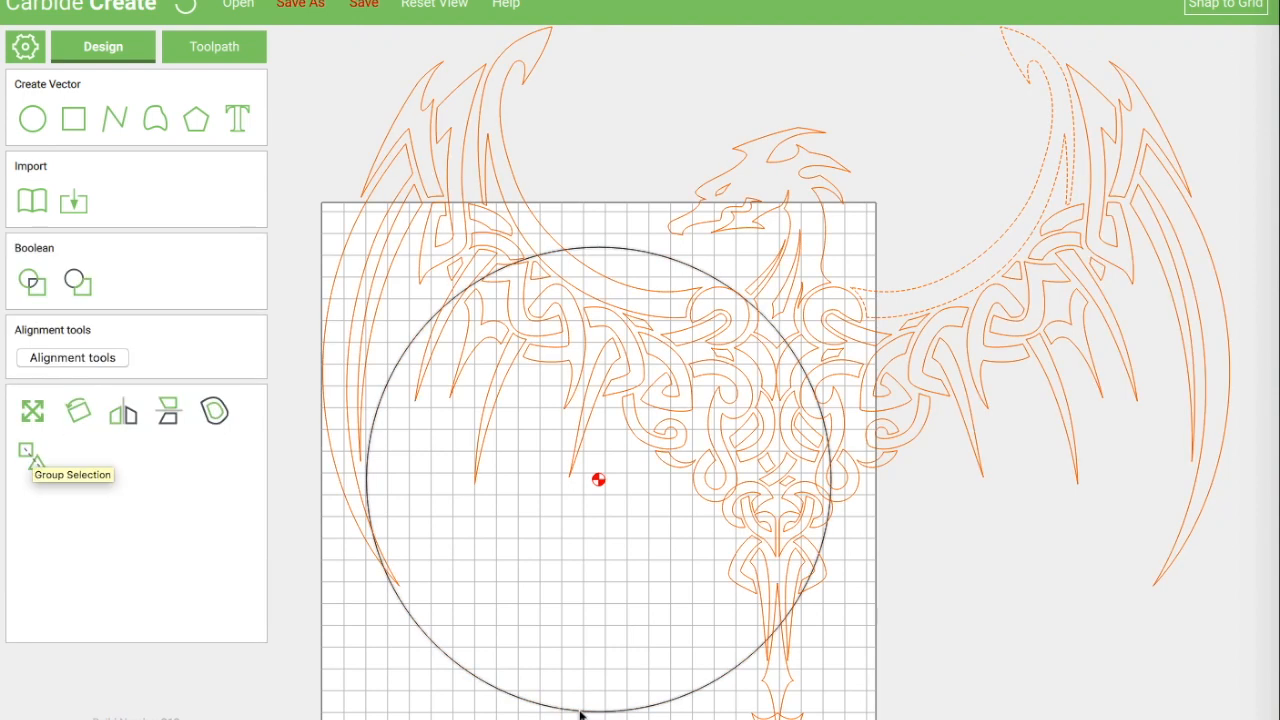
click(29, 456)
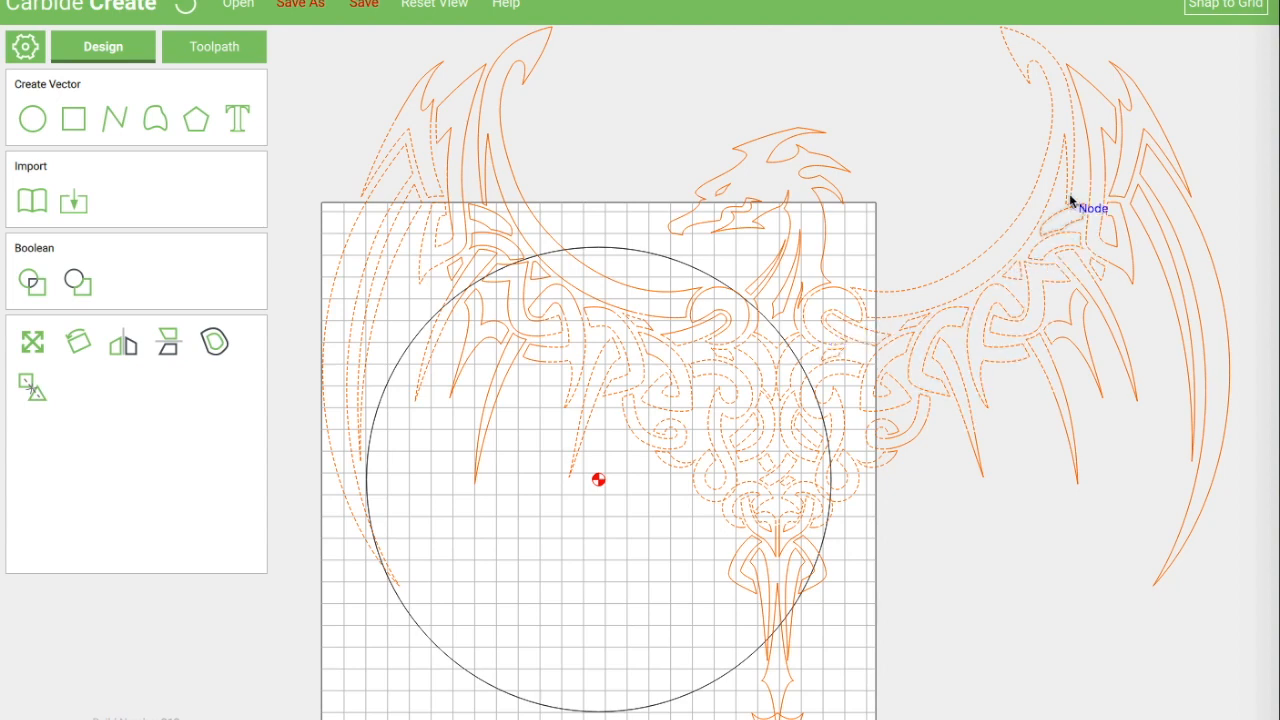
click(971, 157)
click(817, 168)
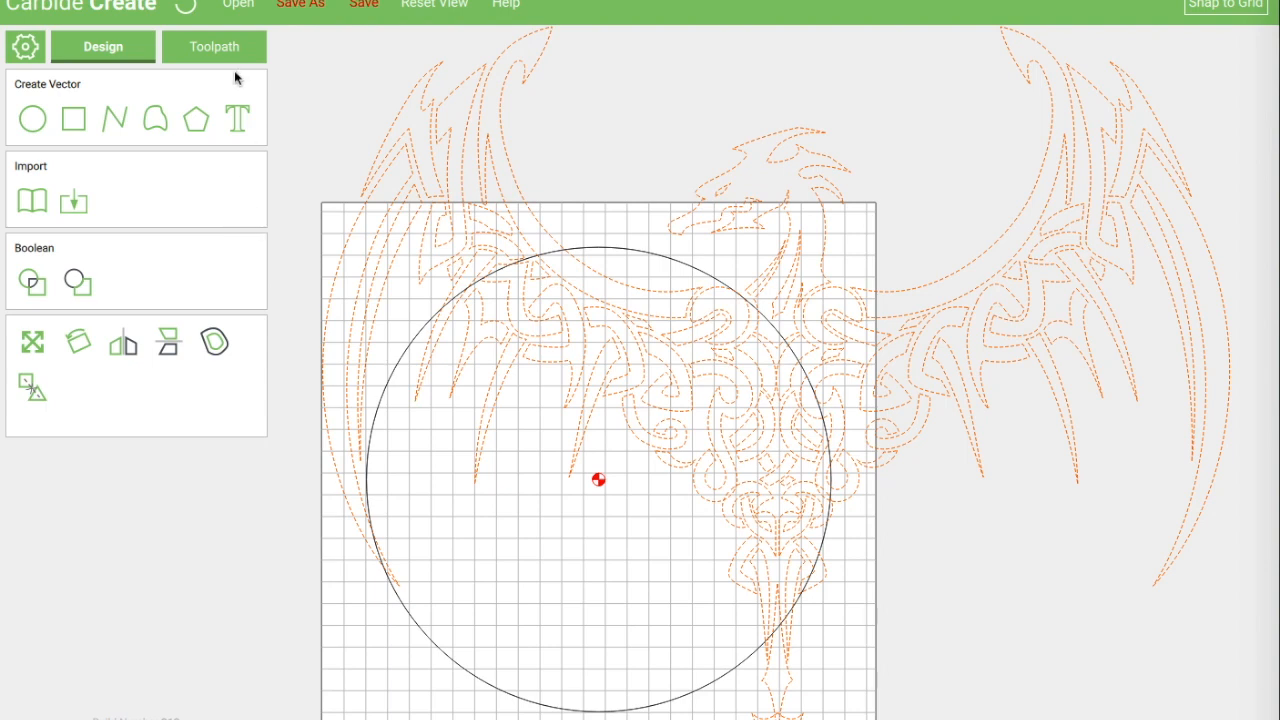
Step: Scale the grouped dragon proportionally to a width of 4 in
click(33, 345)
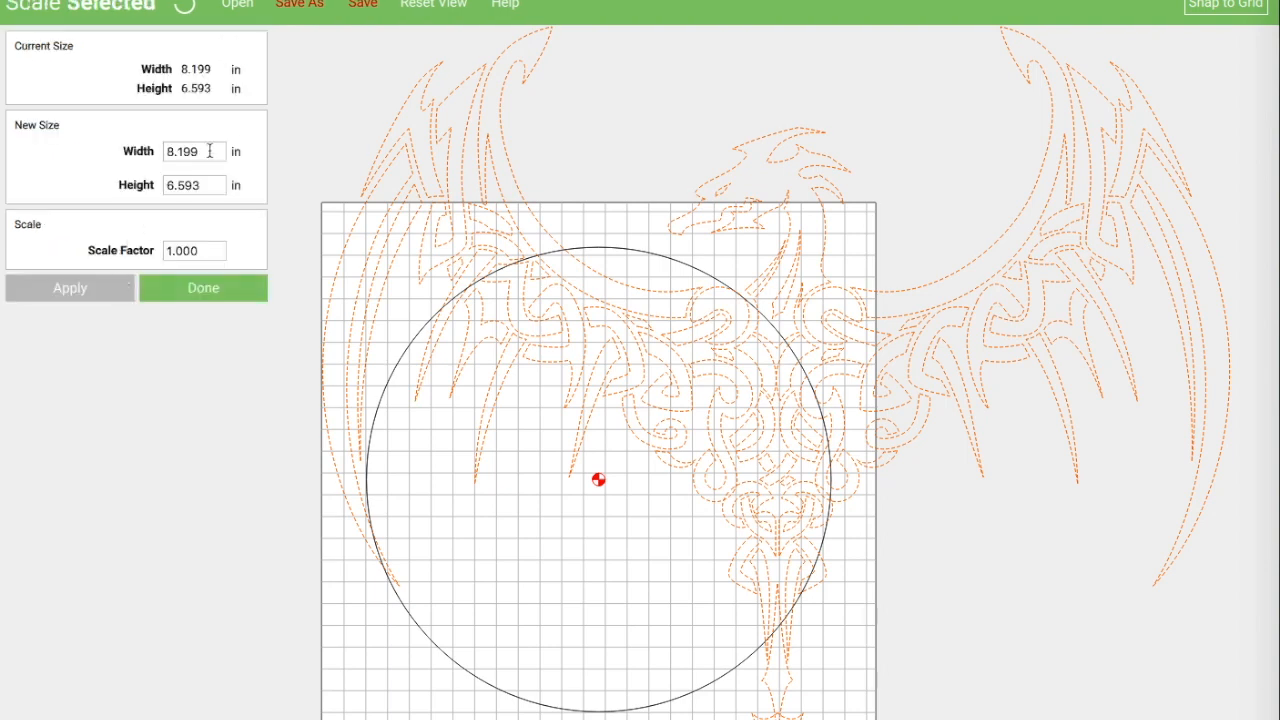
drag(209, 151, 149, 155)
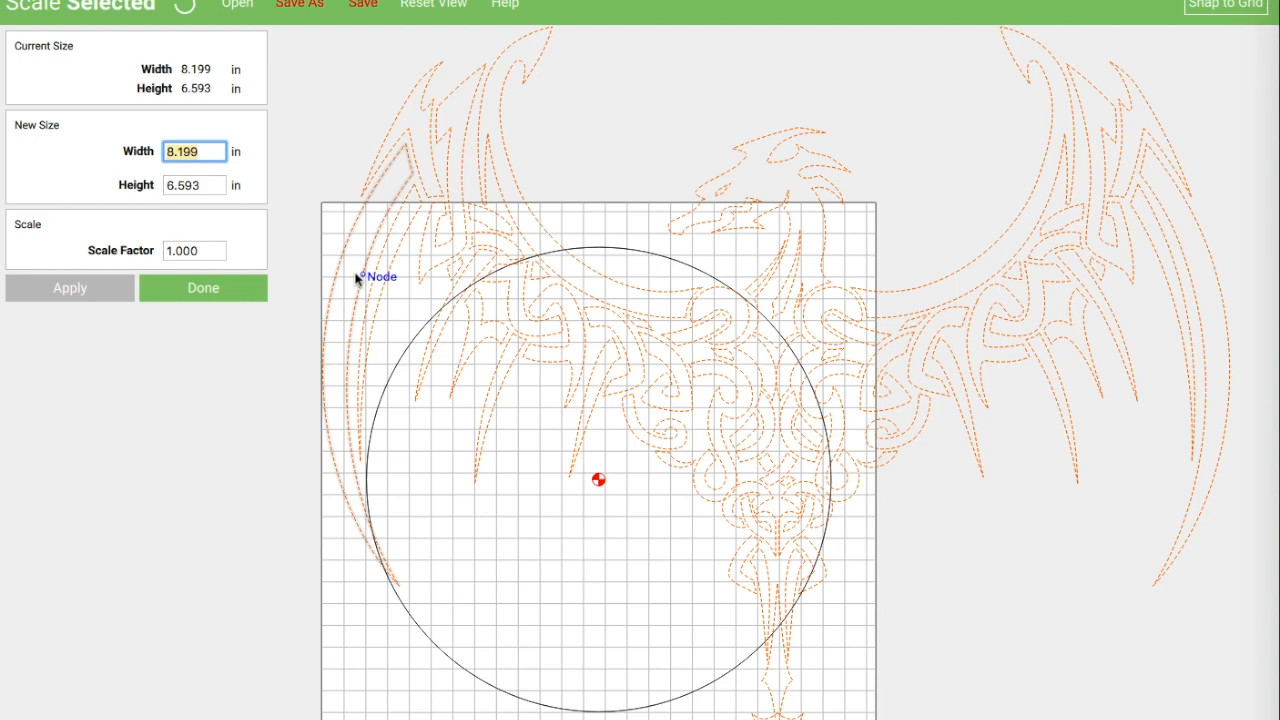
text(4)
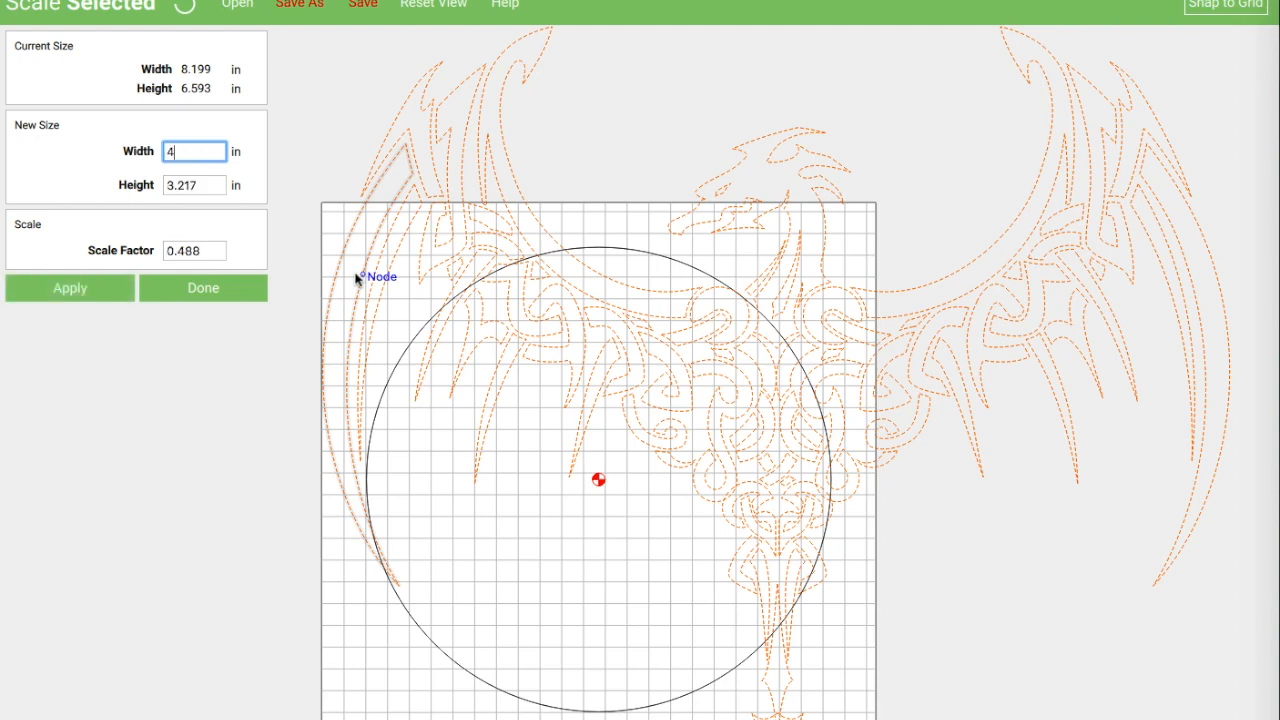
click(72, 289)
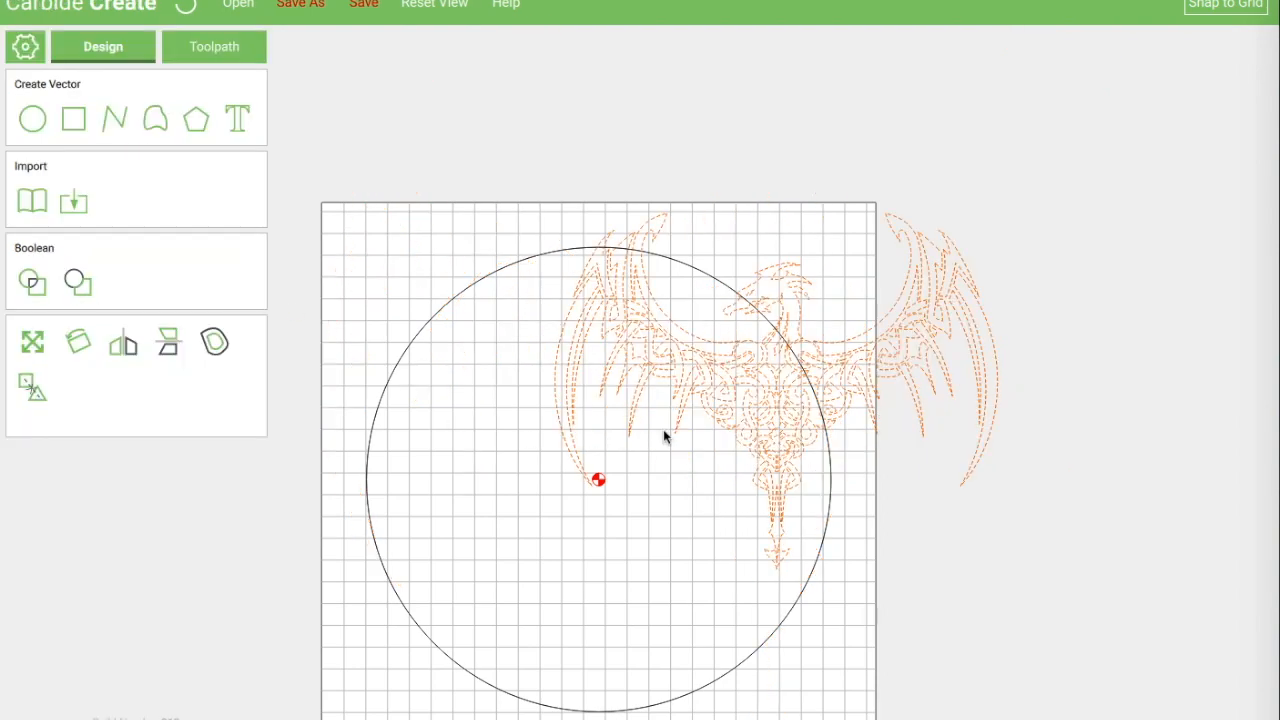
Step: Move the dragon into the circle and align its center with the circle's both horizontally and vertically
drag(780, 418, 601, 513)
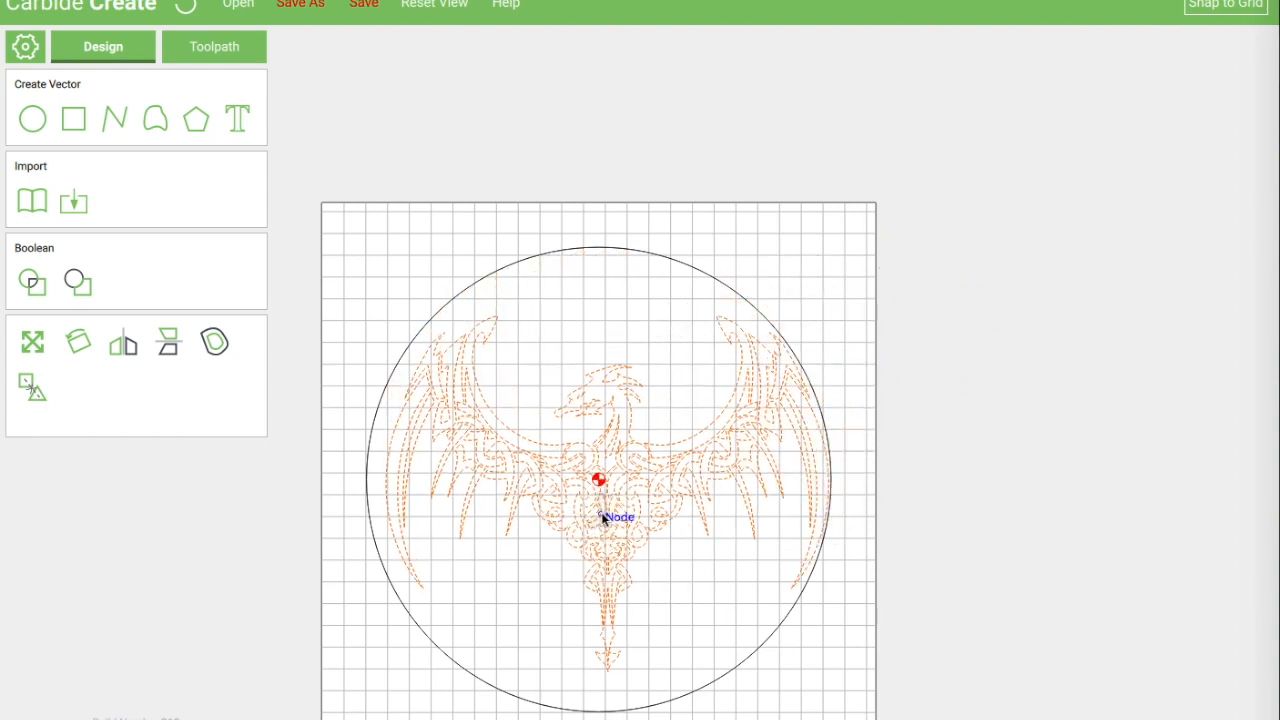
shift+click(530, 259)
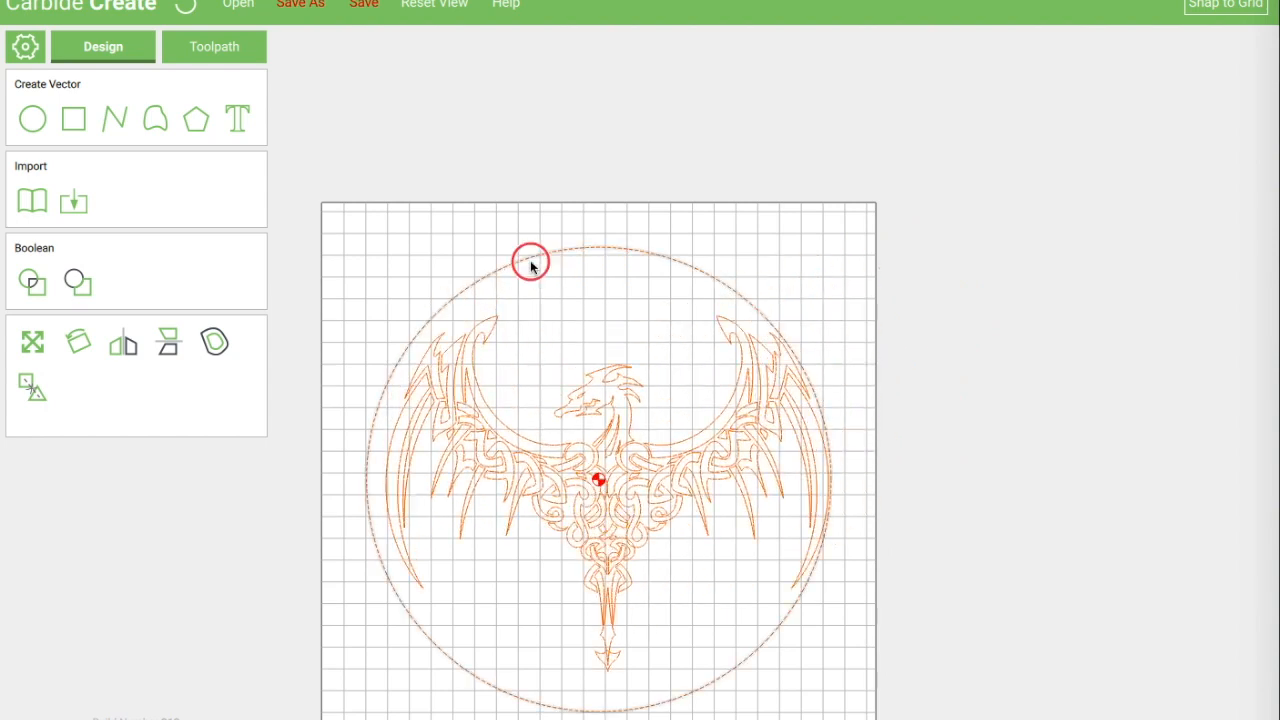
click(74, 365)
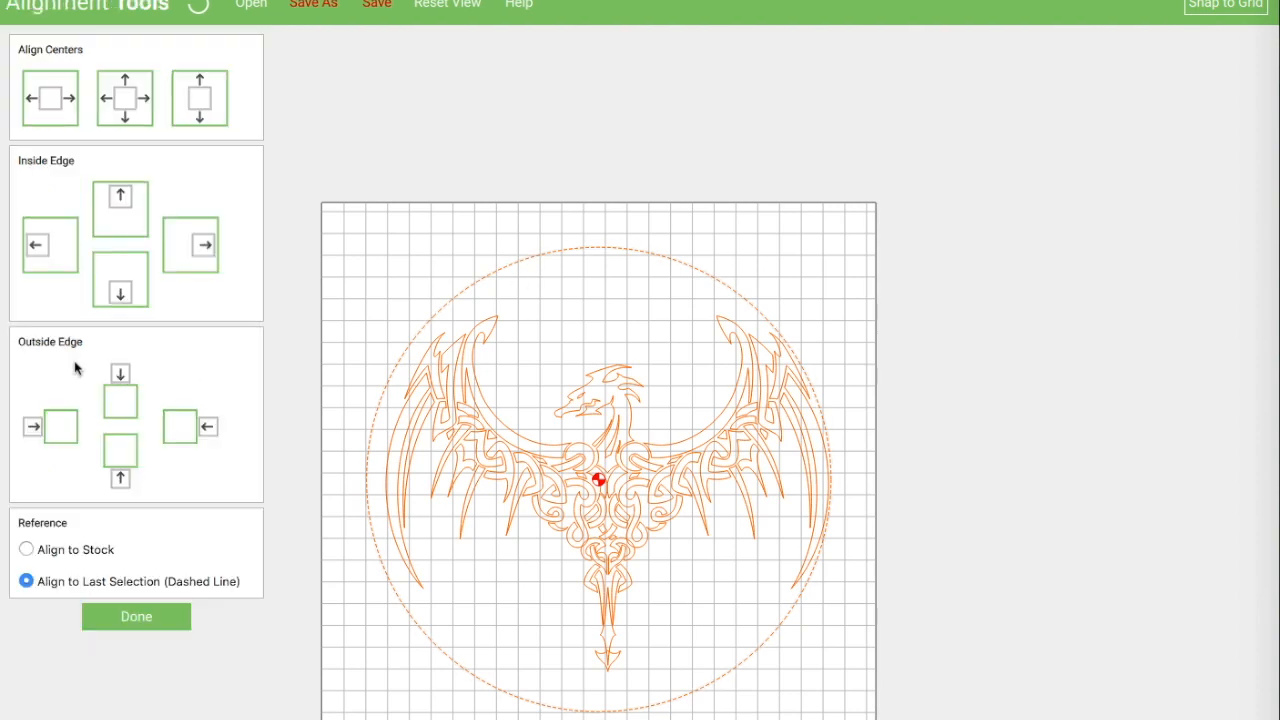
click(124, 97)
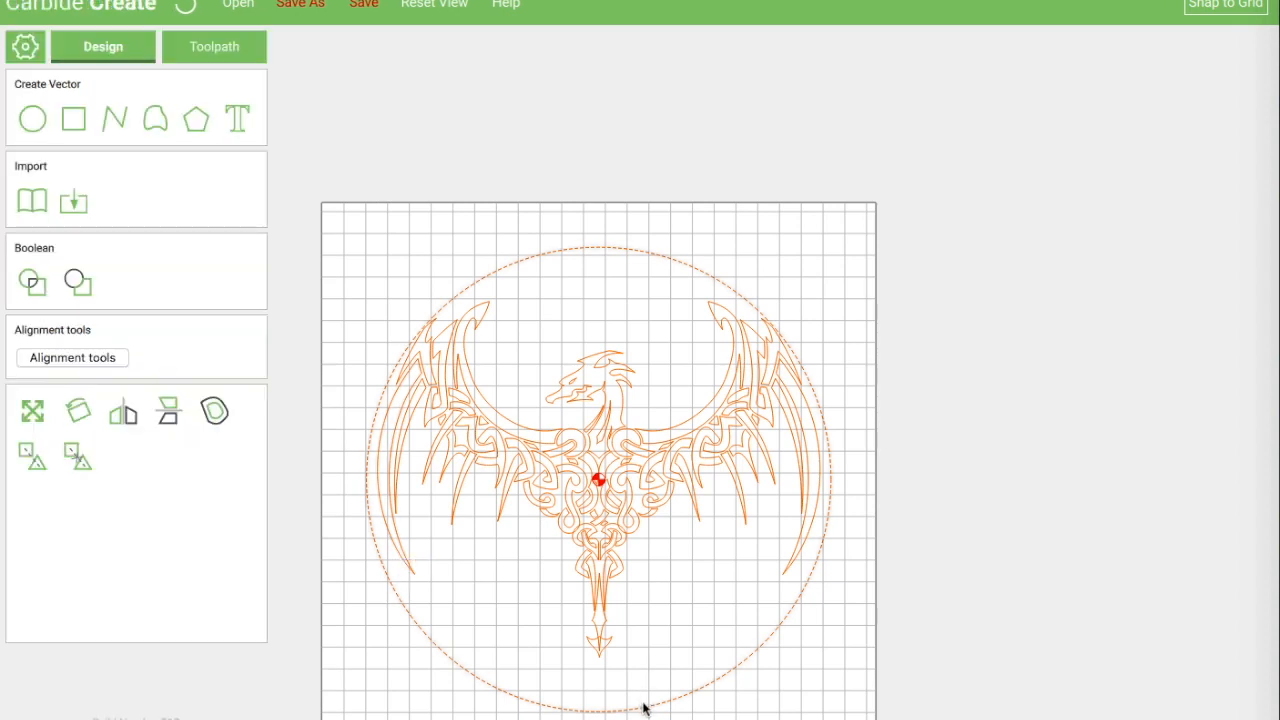
Step: Shift the dragon slightly lower inside the circle, center it only horizontally on the circle, and clear the selection
click(643, 706)
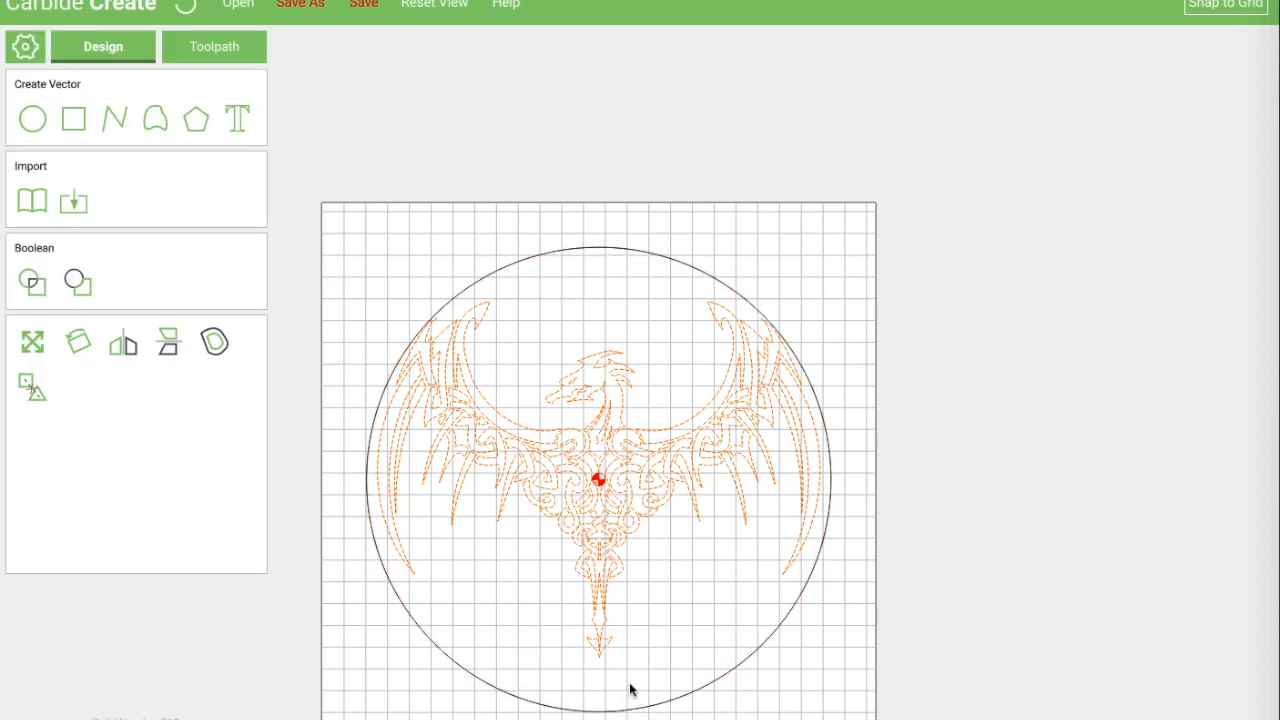
drag(598, 656, 596, 672)
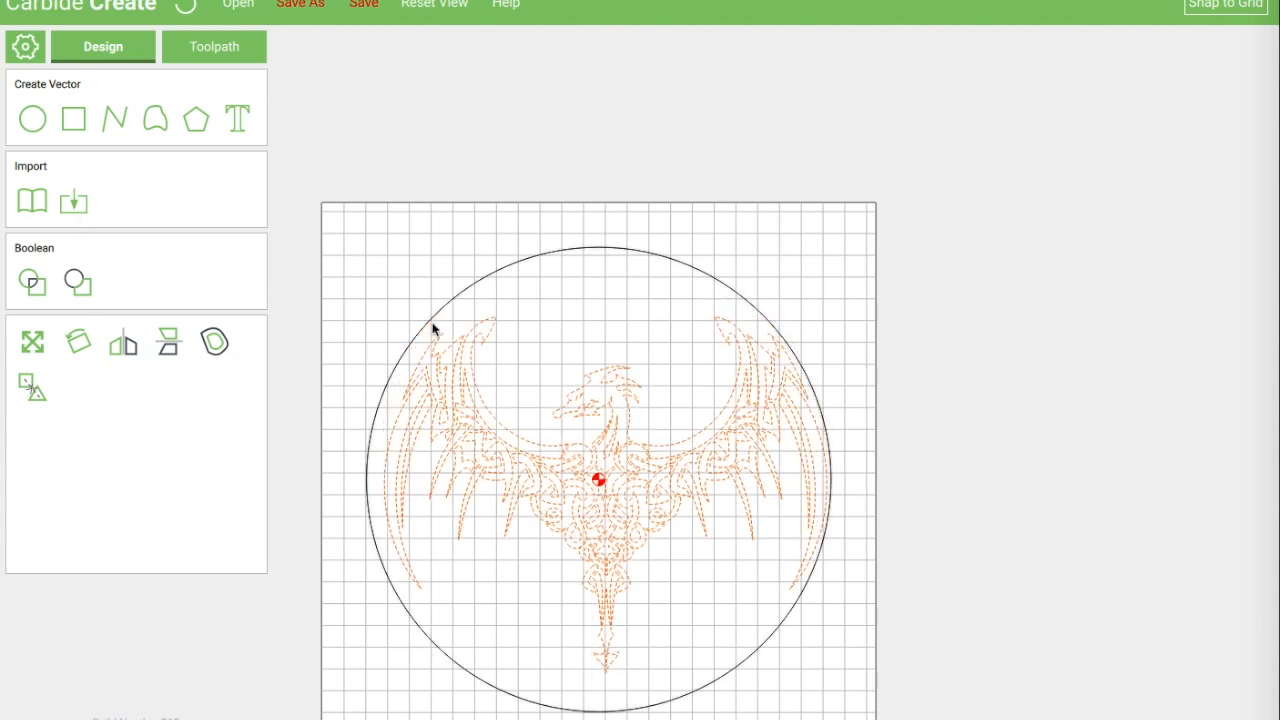
shift+click(494, 277)
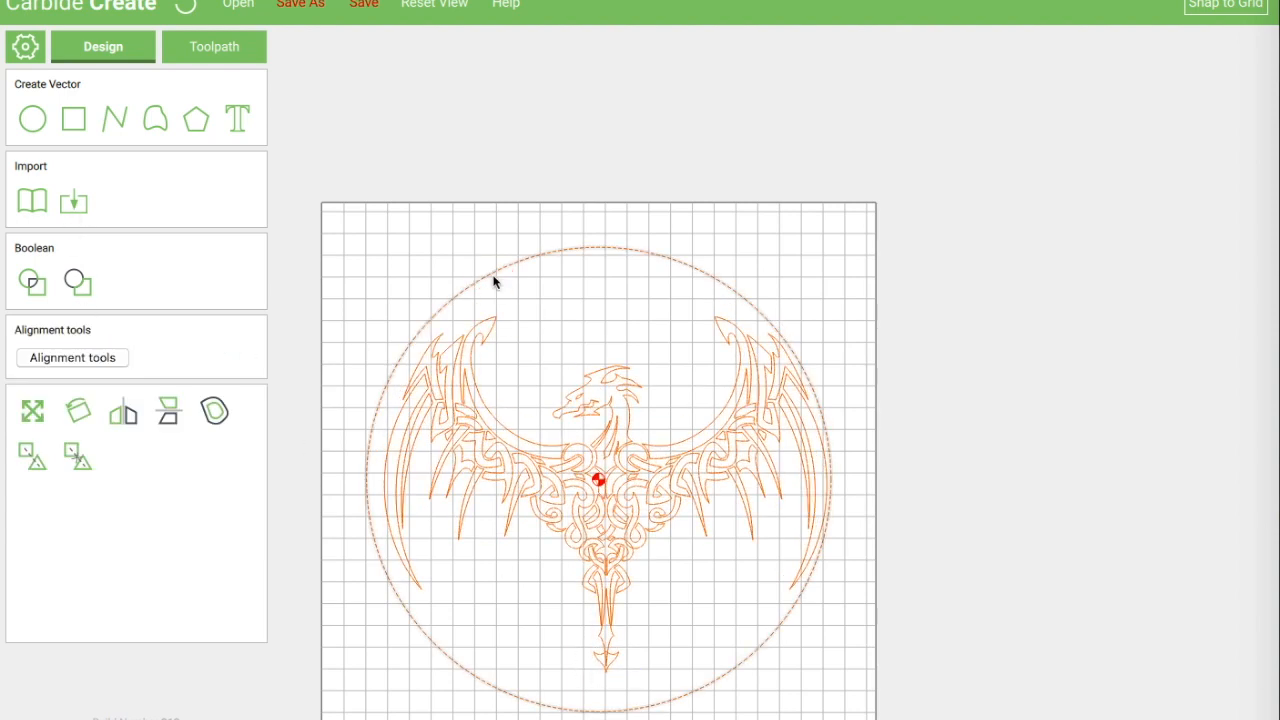
click(79, 360)
click(53, 104)
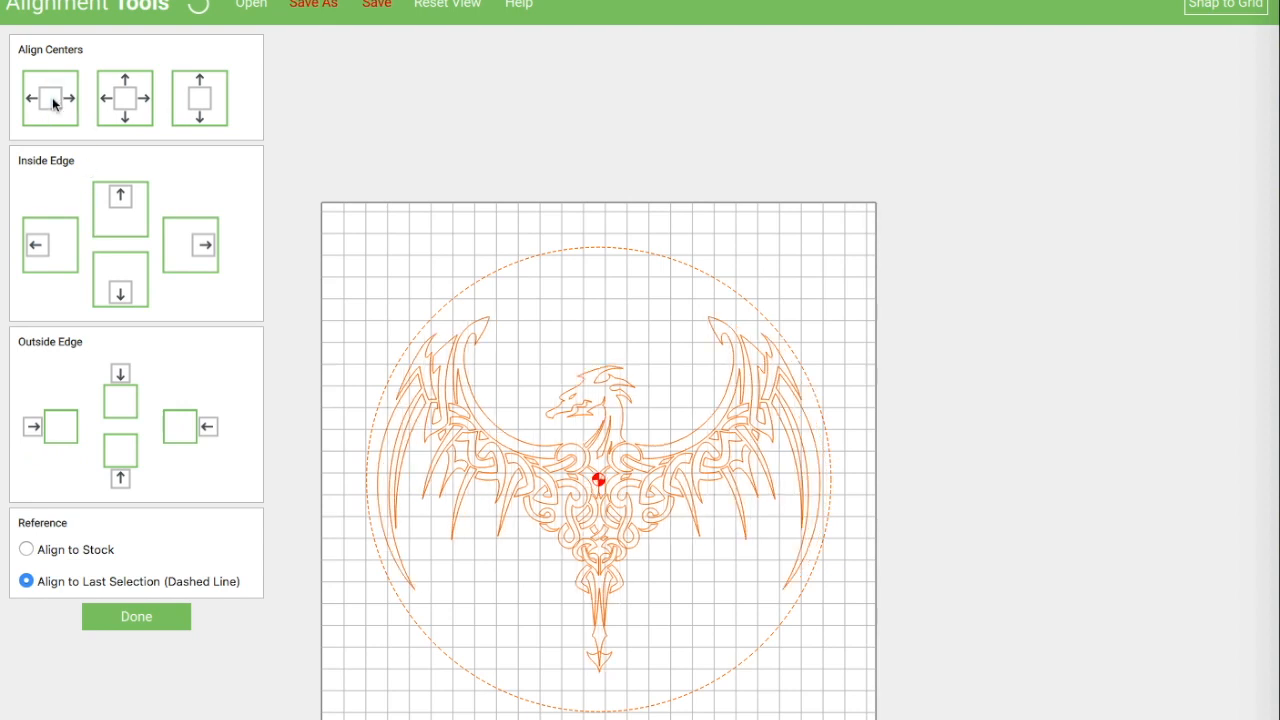
click(360, 240)
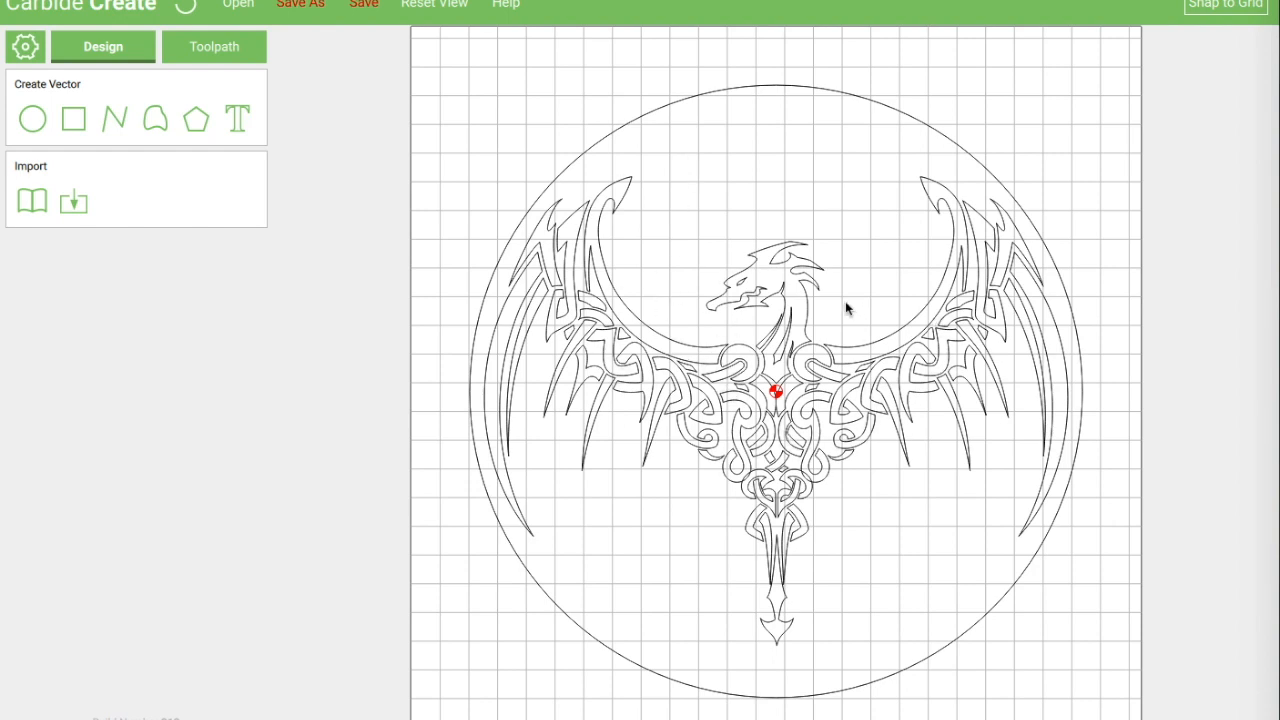
Step: Create a V Carve toolpath for the dragon with the #11 - 0.500 in Vee tool and name it Vcarve
click(812, 298)
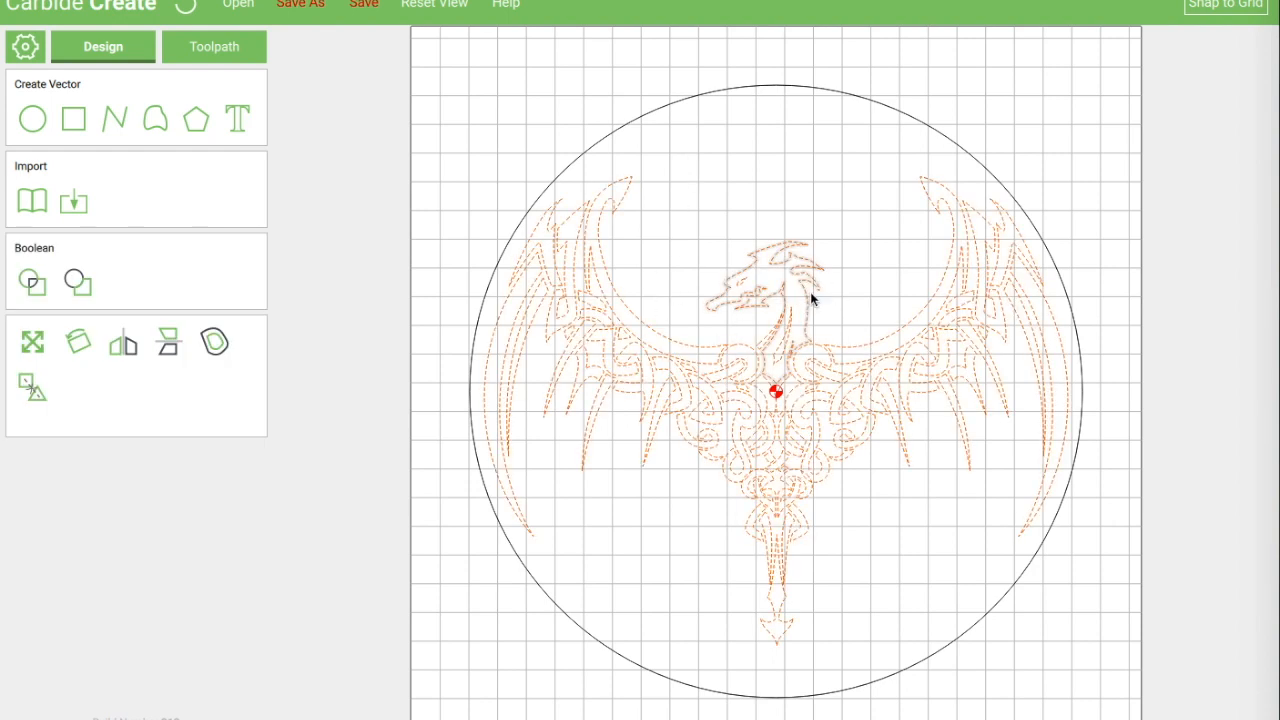
click(215, 47)
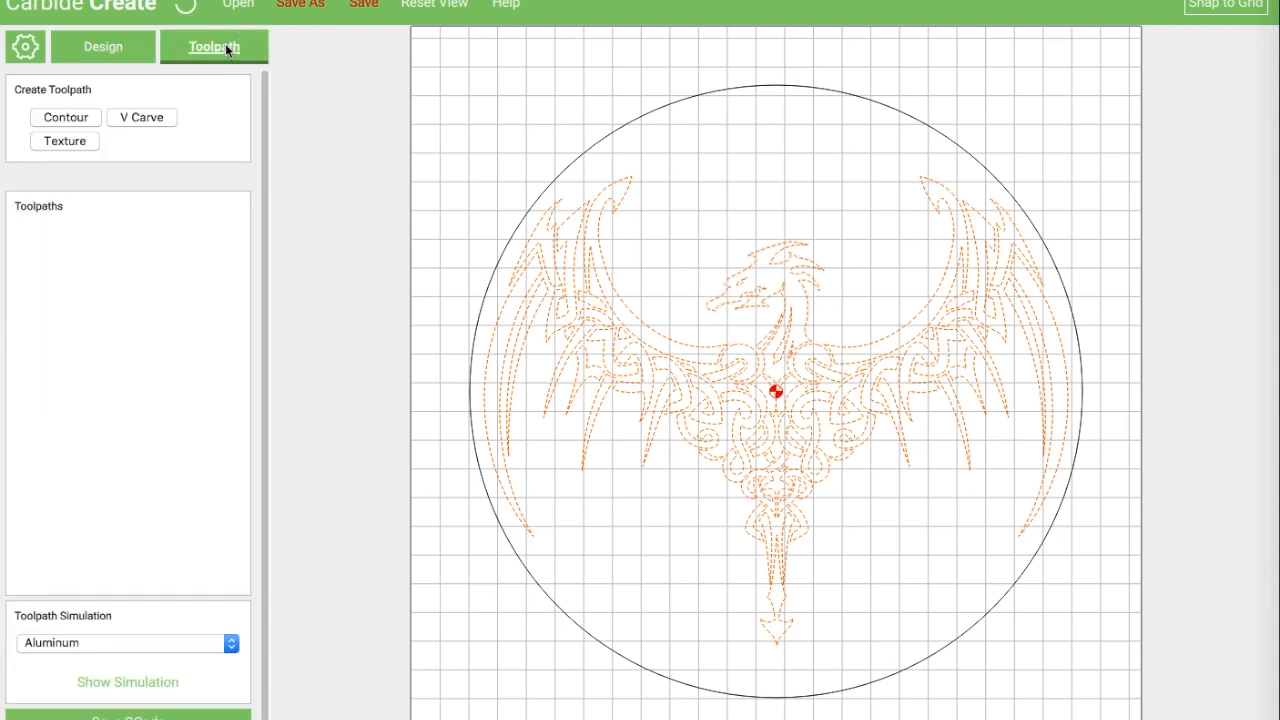
click(146, 117)
click(130, 105)
click(163, 73)
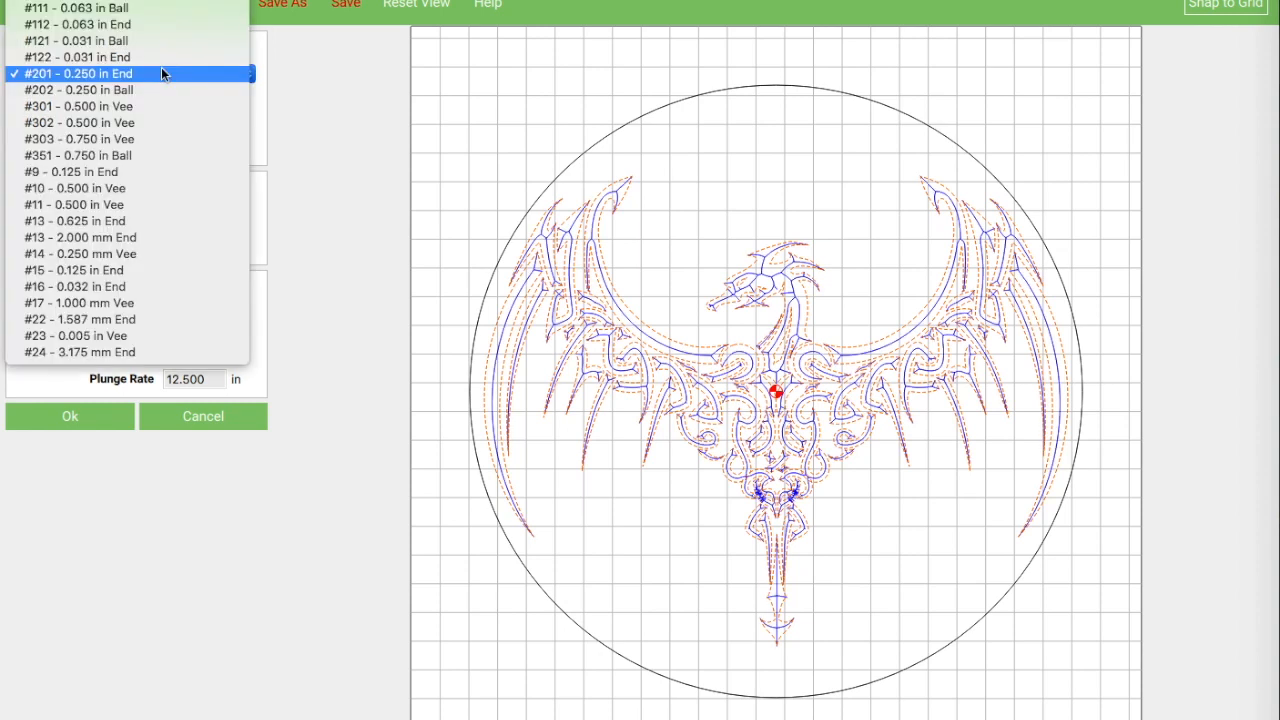
click(165, 205)
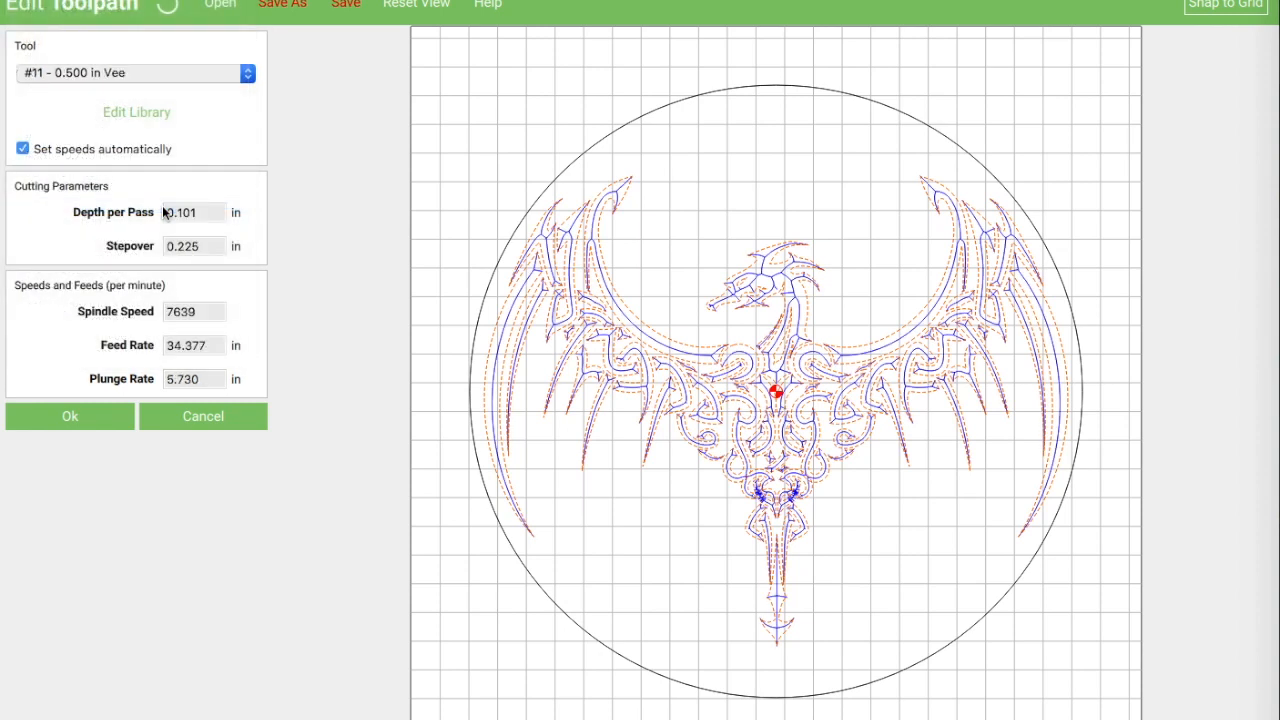
click(70, 417)
drag(97, 316, 2, 315)
text(Vcarve)
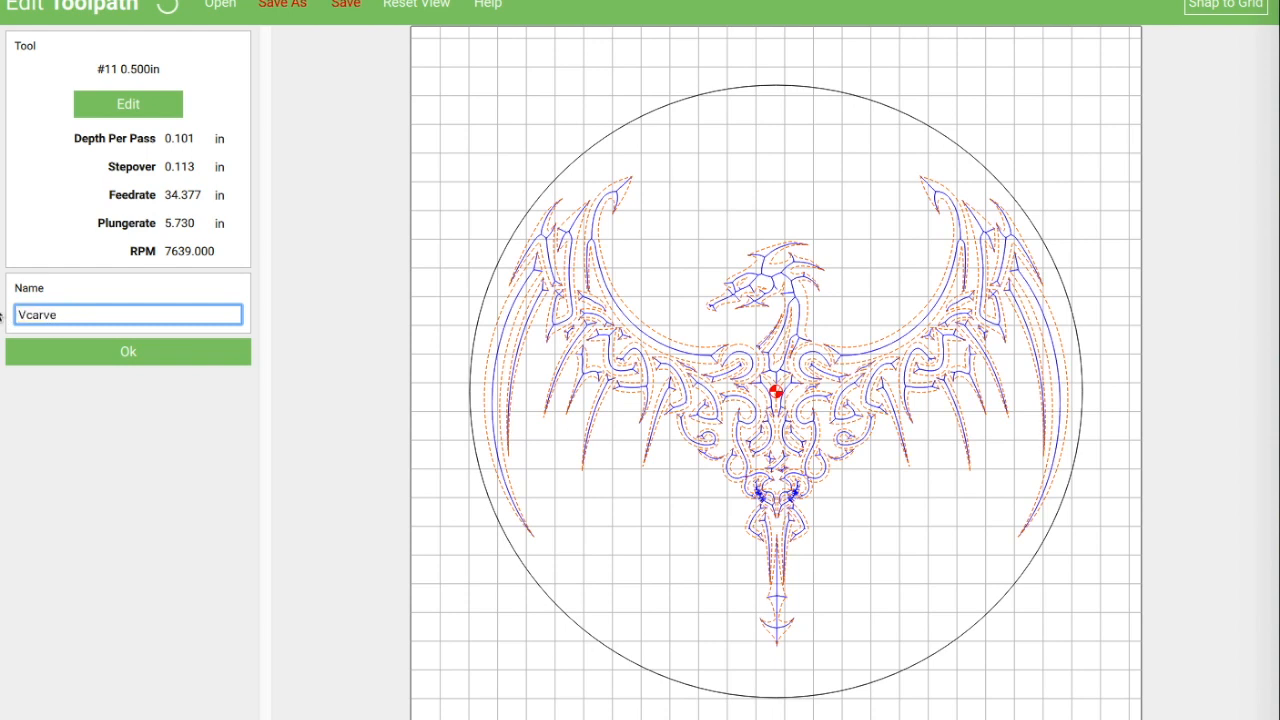
key(Return)
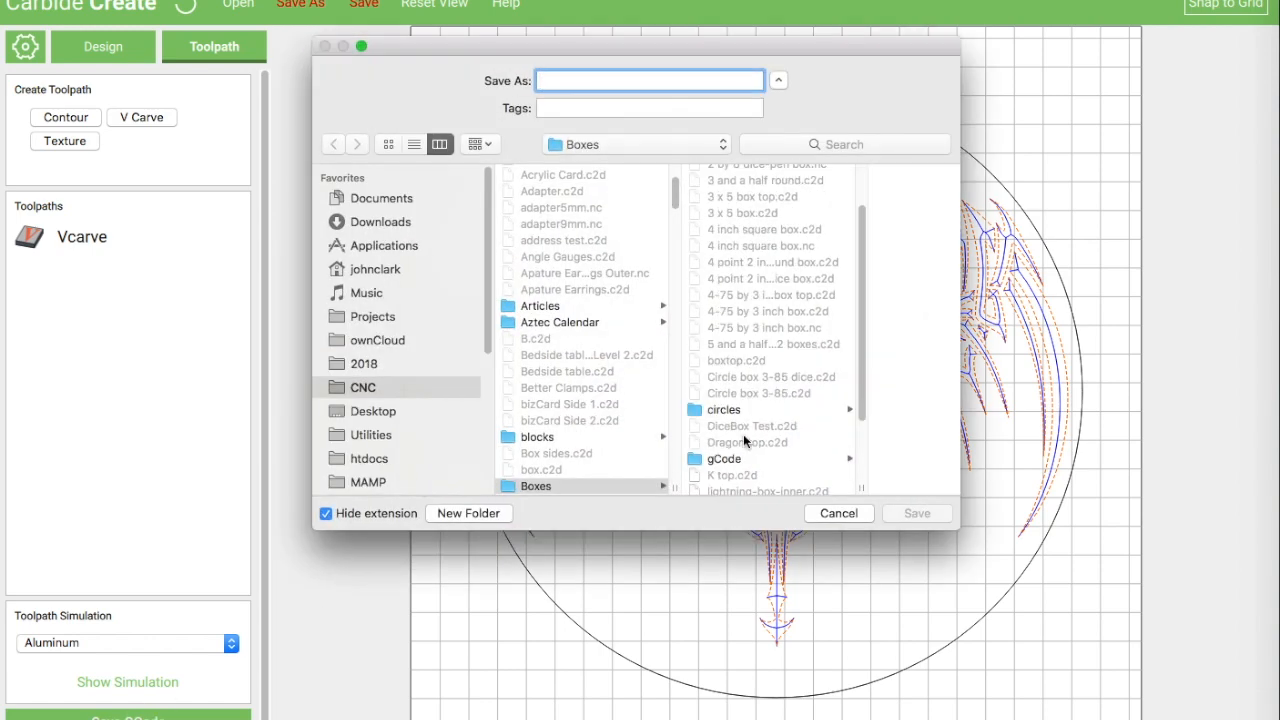
Step: Save the toolpath's G-code as "Dice Box VCarve" in the gCode folder inside Boxes
click(742, 422)
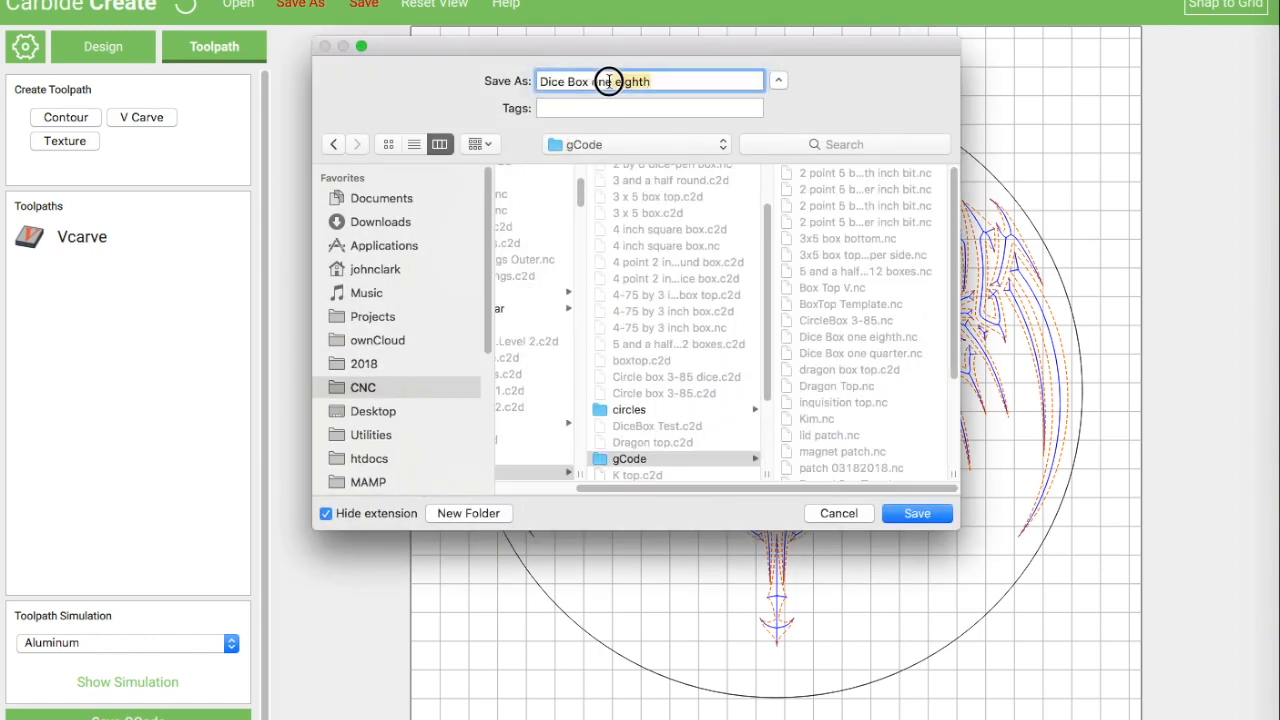
drag(650, 82, 590, 82)
text(Varv)
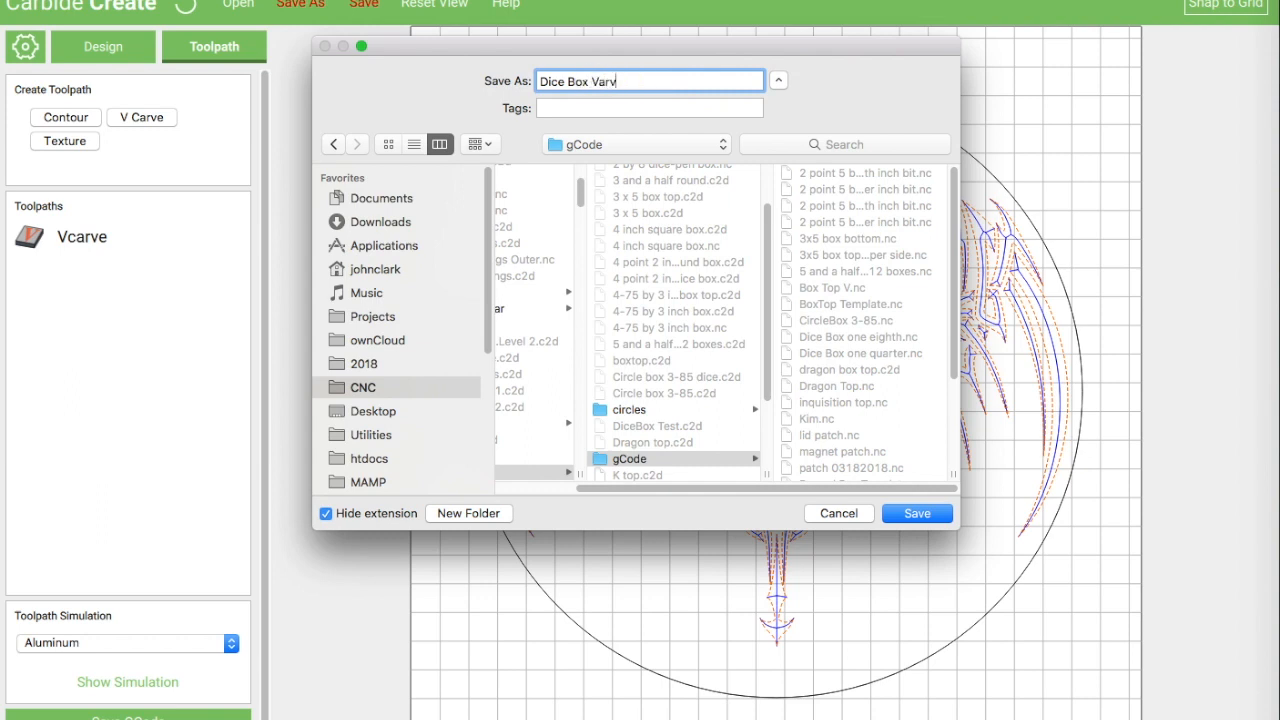
key(BackSpace)
key(BackSpace)
key(BackSpace)
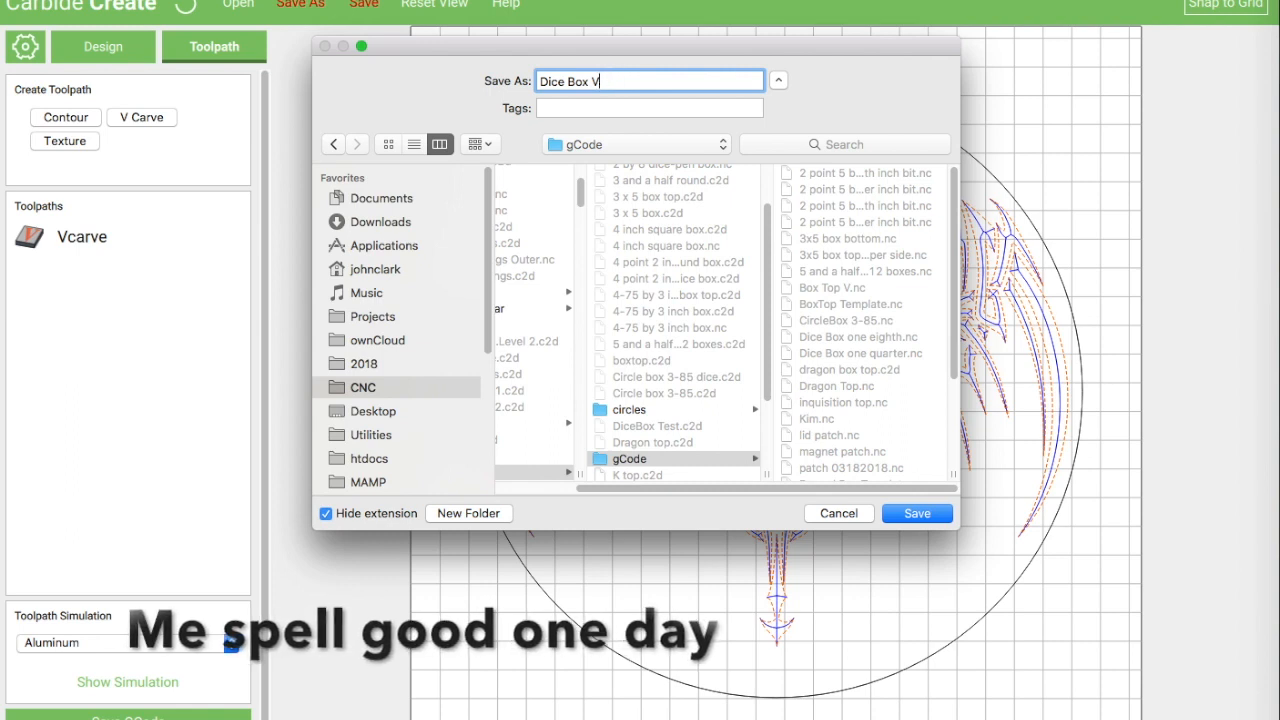
text(Carve)
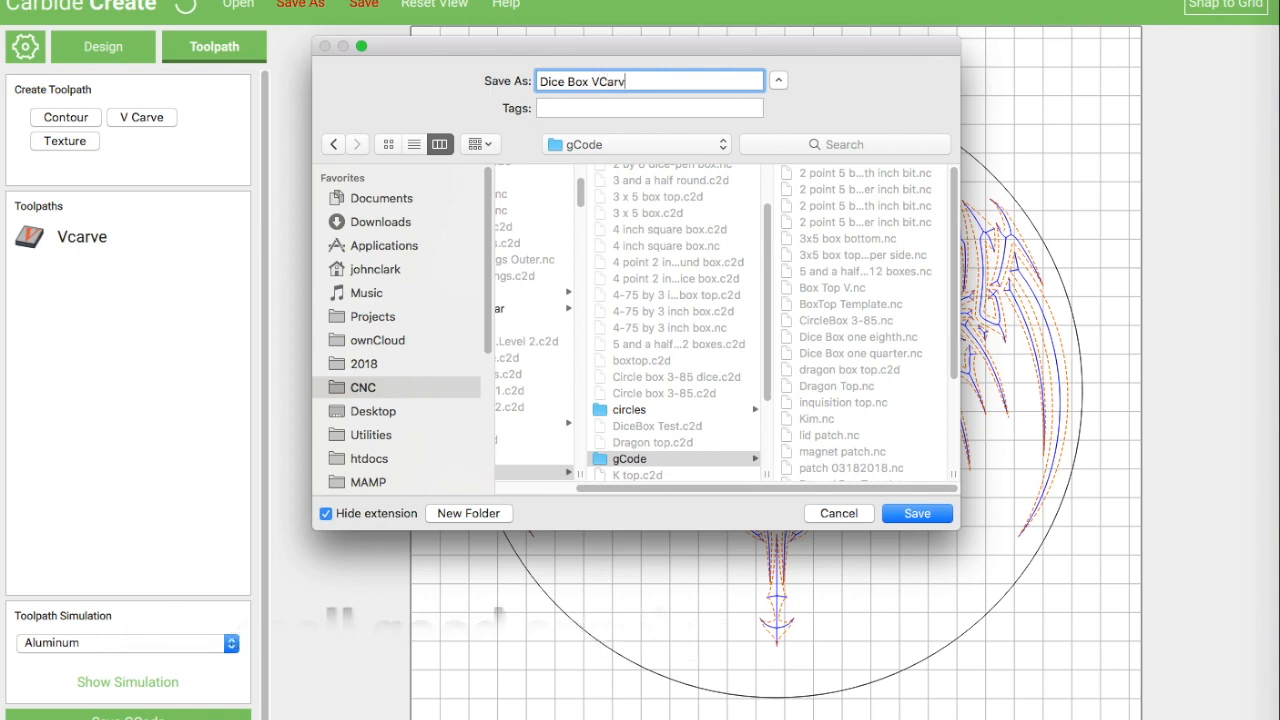
click(918, 515)
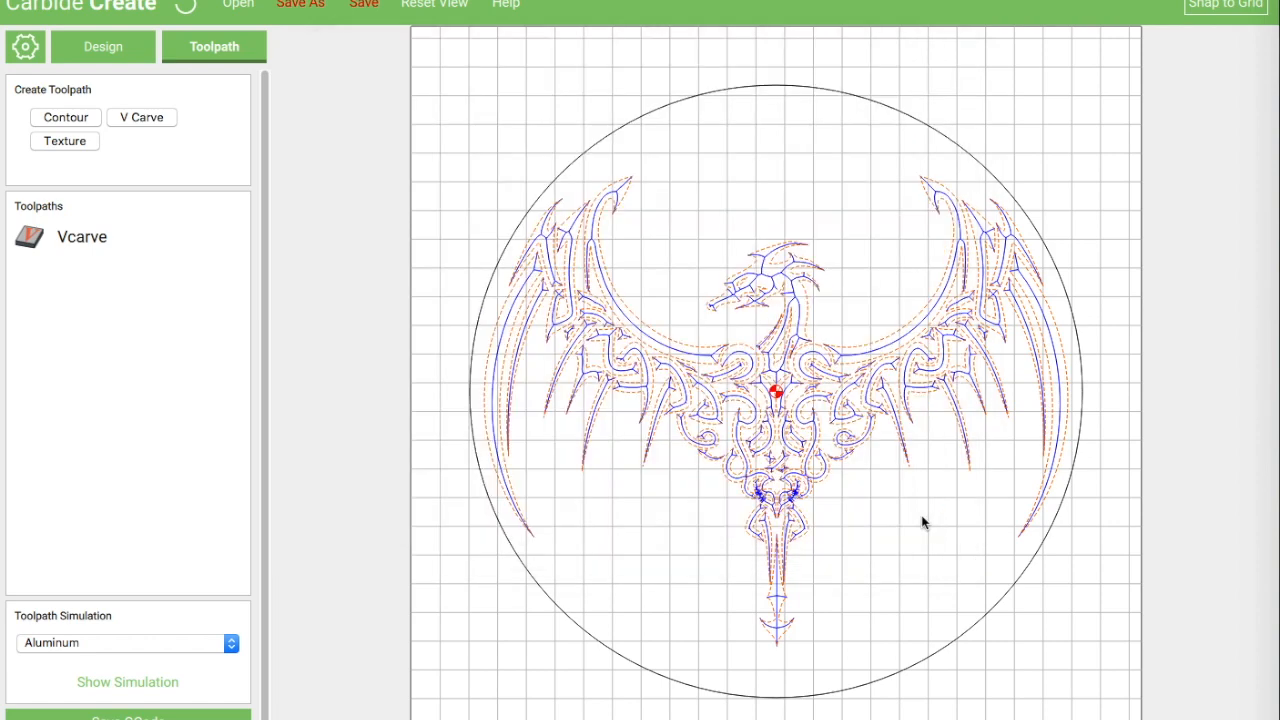